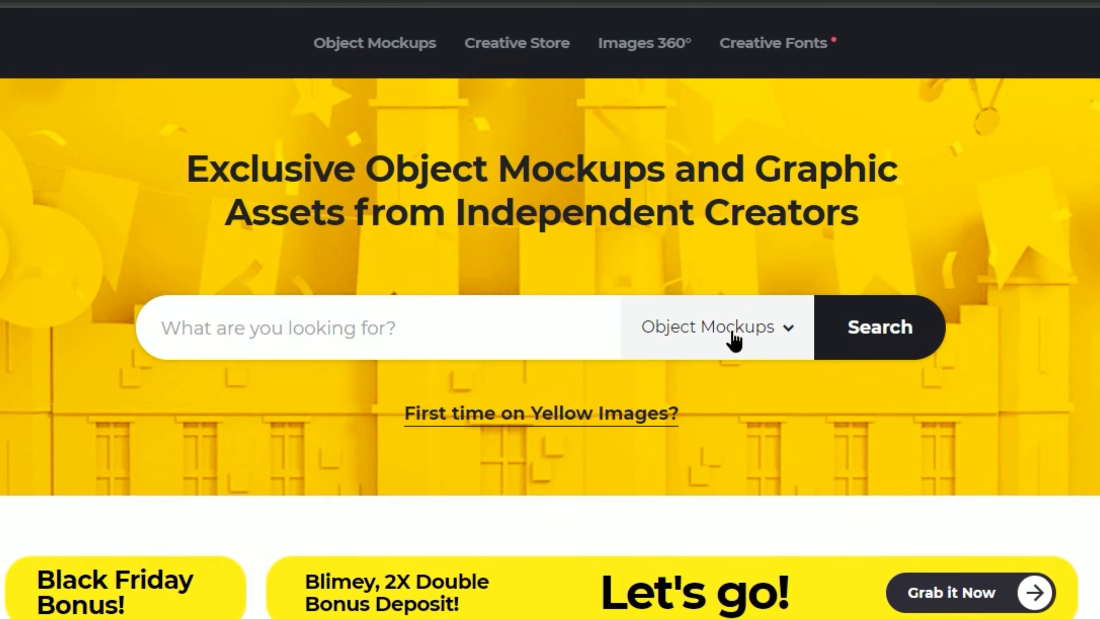
Search the PNG Images 360° category for sunglasses, open the black PNG Sunglasses result and rotate its preview.
click(734, 337)
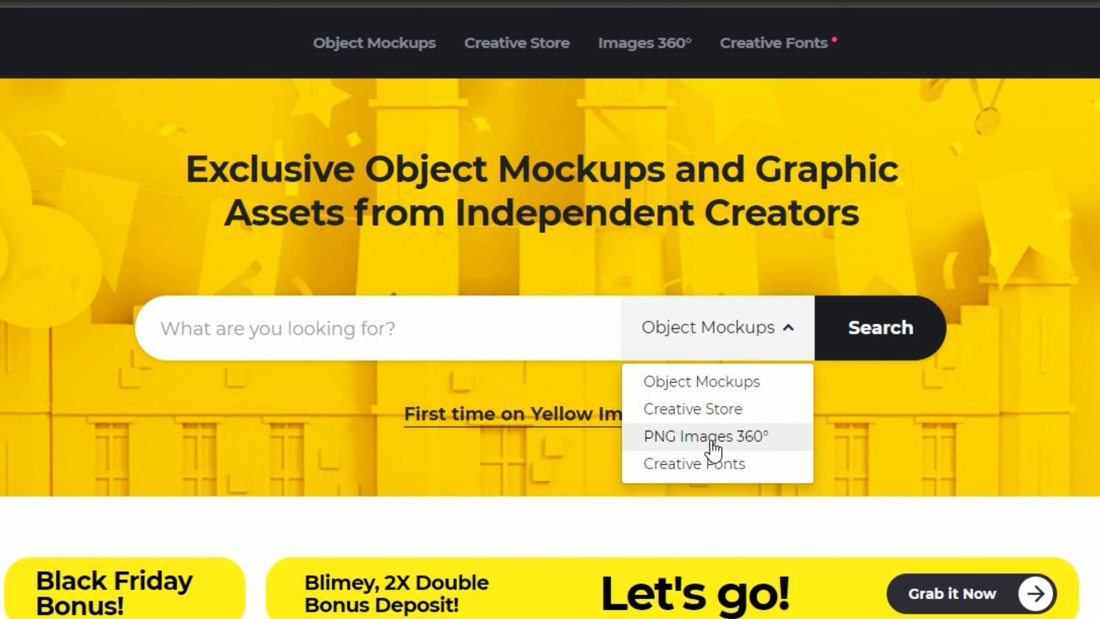
click(712, 442)
click(494, 332)
text(sunglasses)
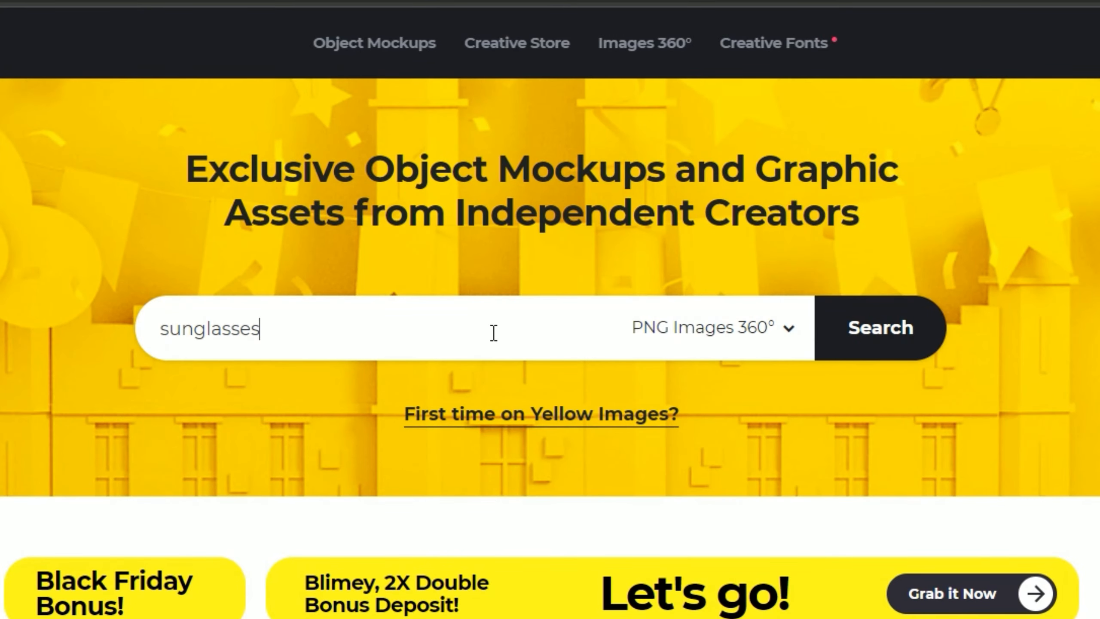
key(Return)
click(338, 326)
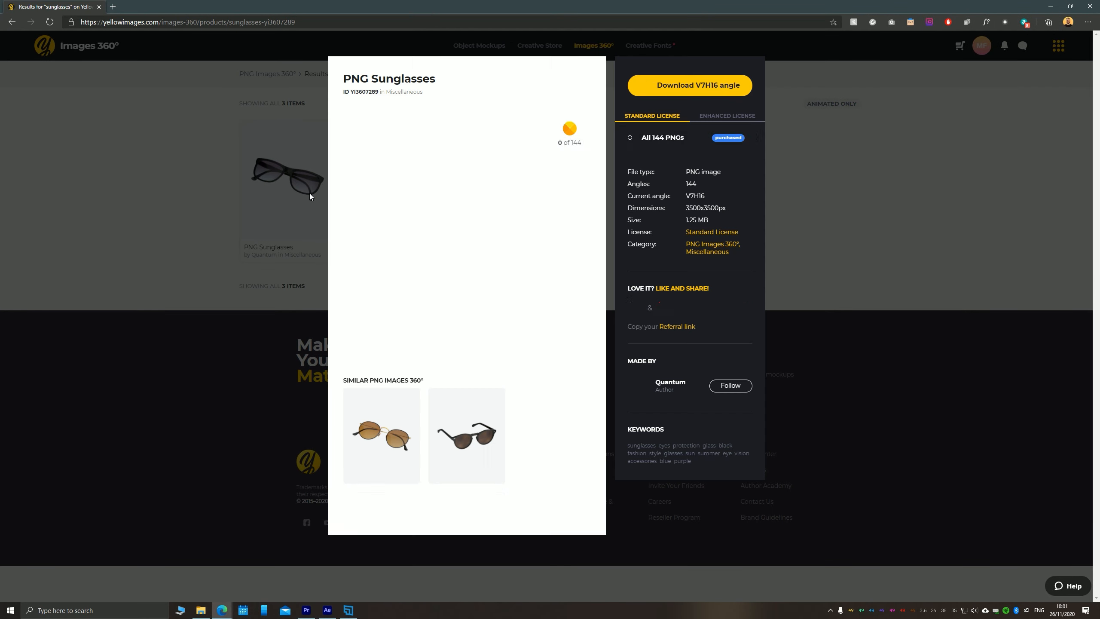
drag(433, 229, 441, 200)
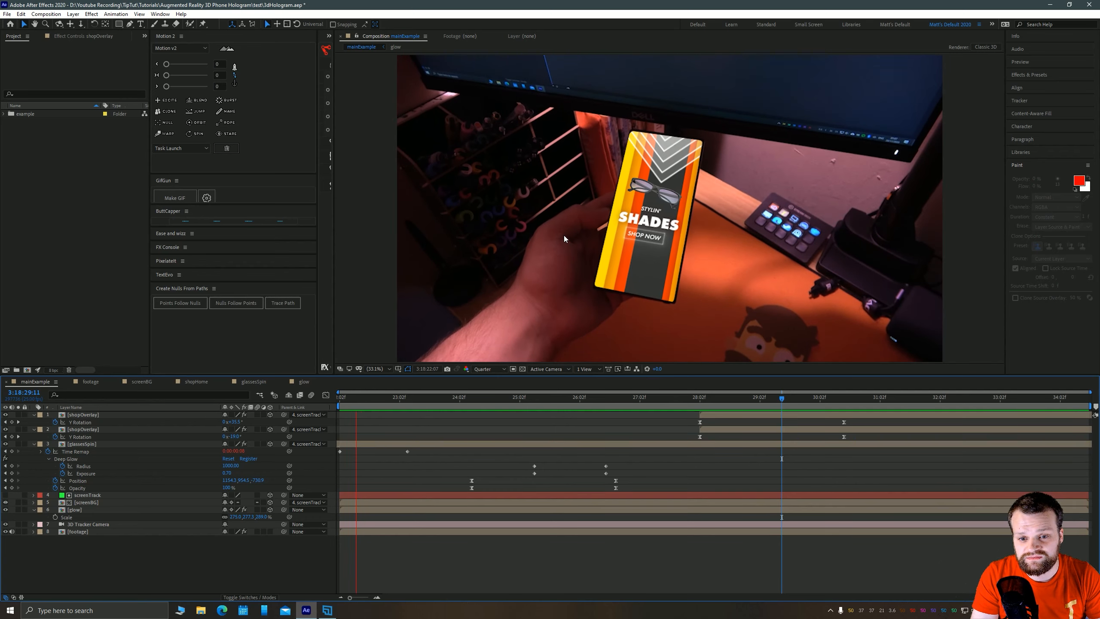
In After Effects, find the C0045.MP4 2 clip in the example project's video assets and create a new composition from it.
click(344, 397)
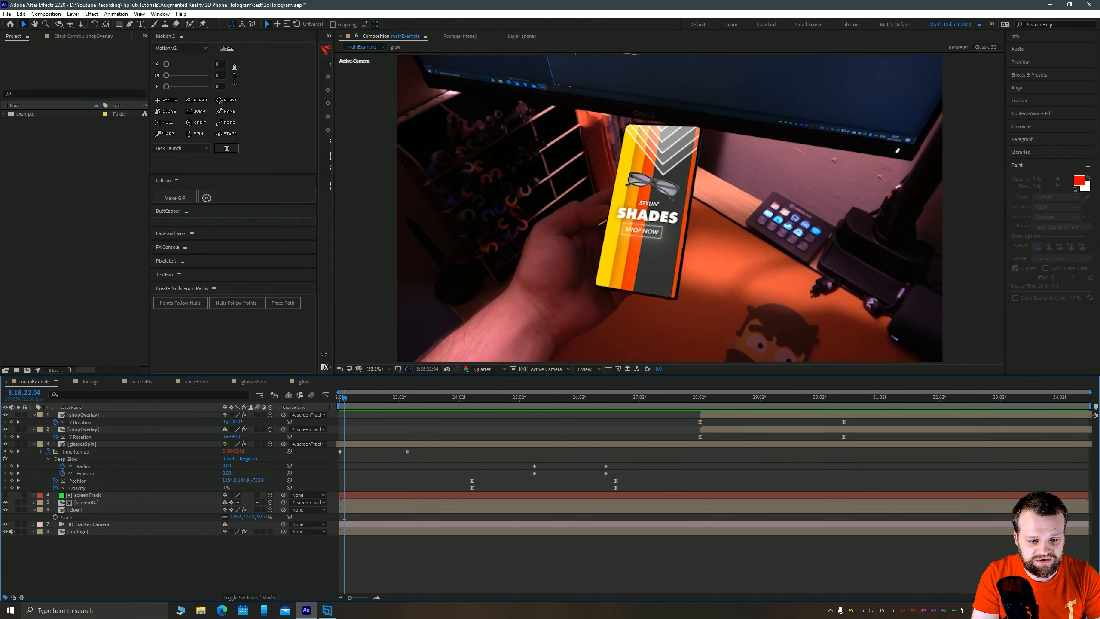
click(56, 219)
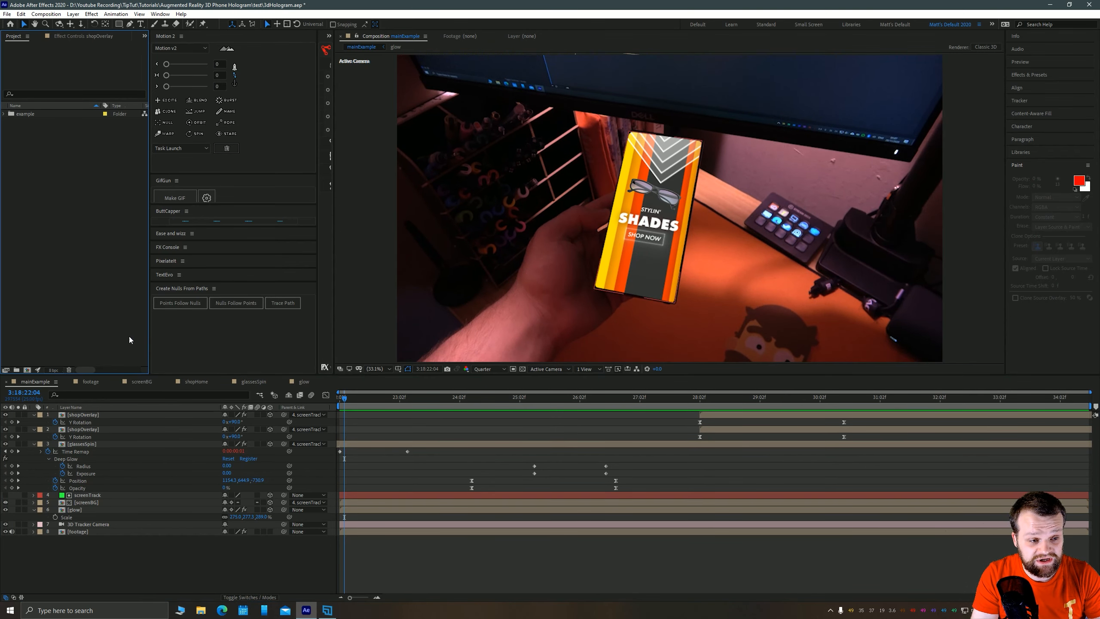
click(4, 114)
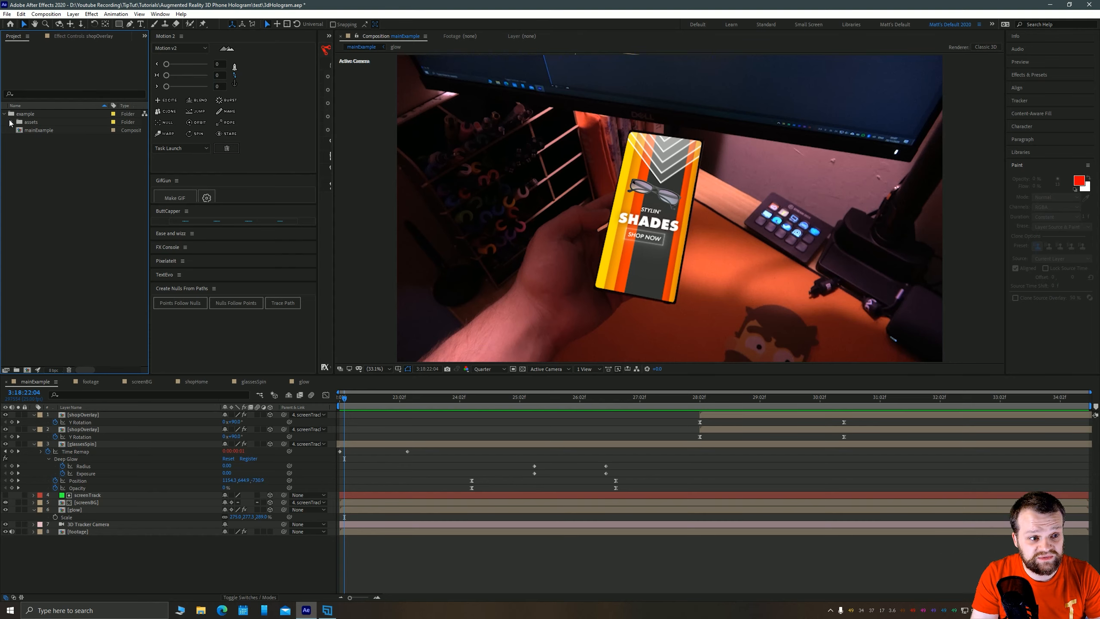
click(11, 123)
click(19, 212)
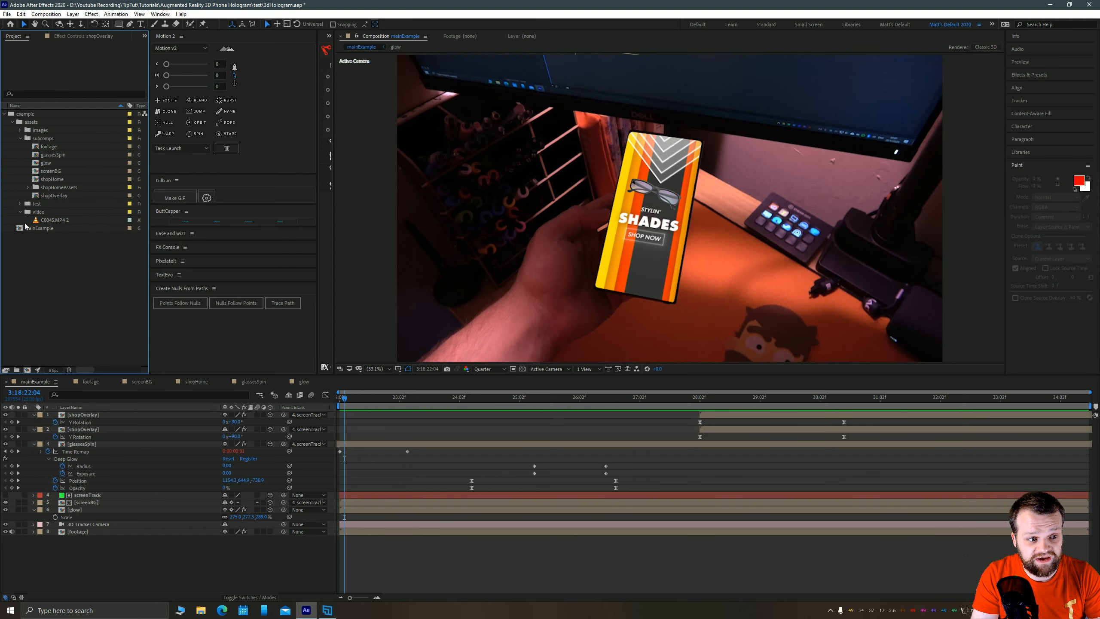
click(65, 221)
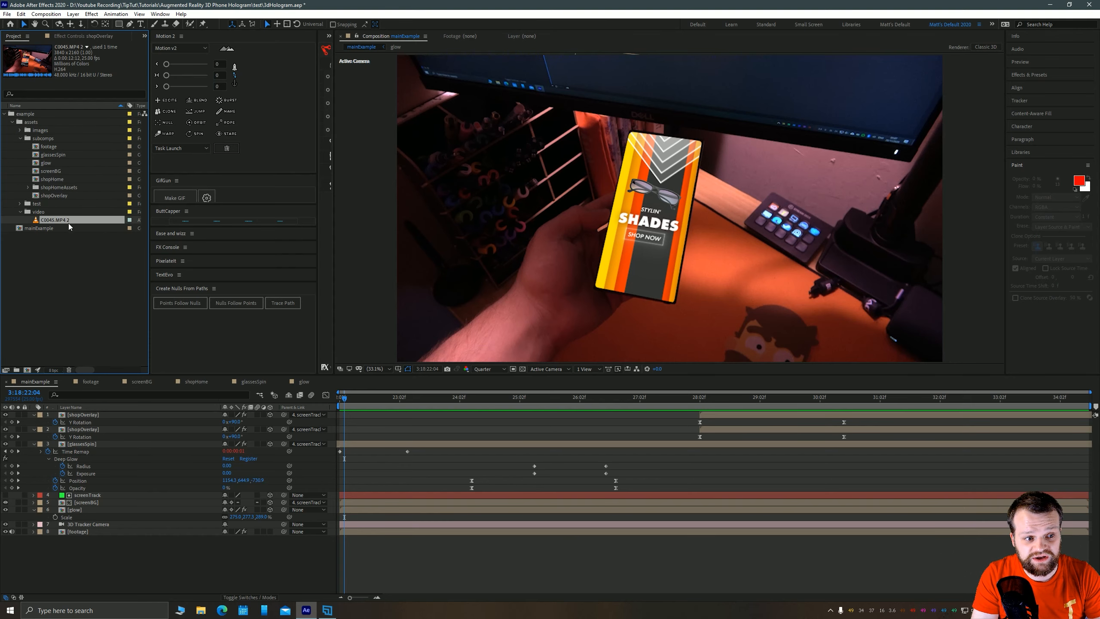
right_click(44, 220)
click(74, 246)
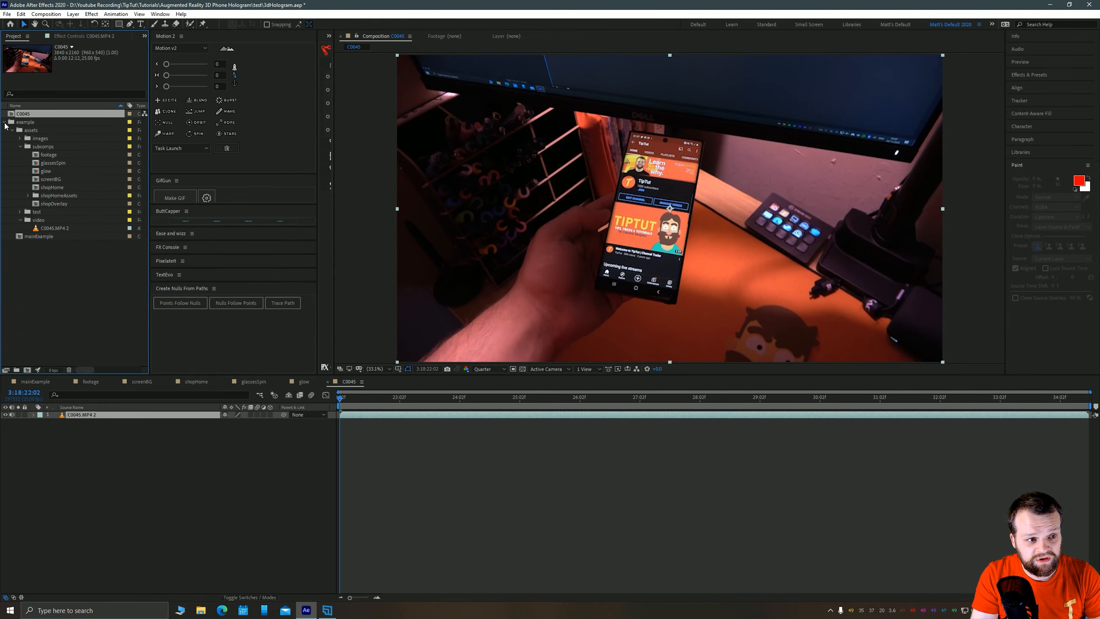
Collapse the example folder and rename the new C0045 composition to main.
click(5, 123)
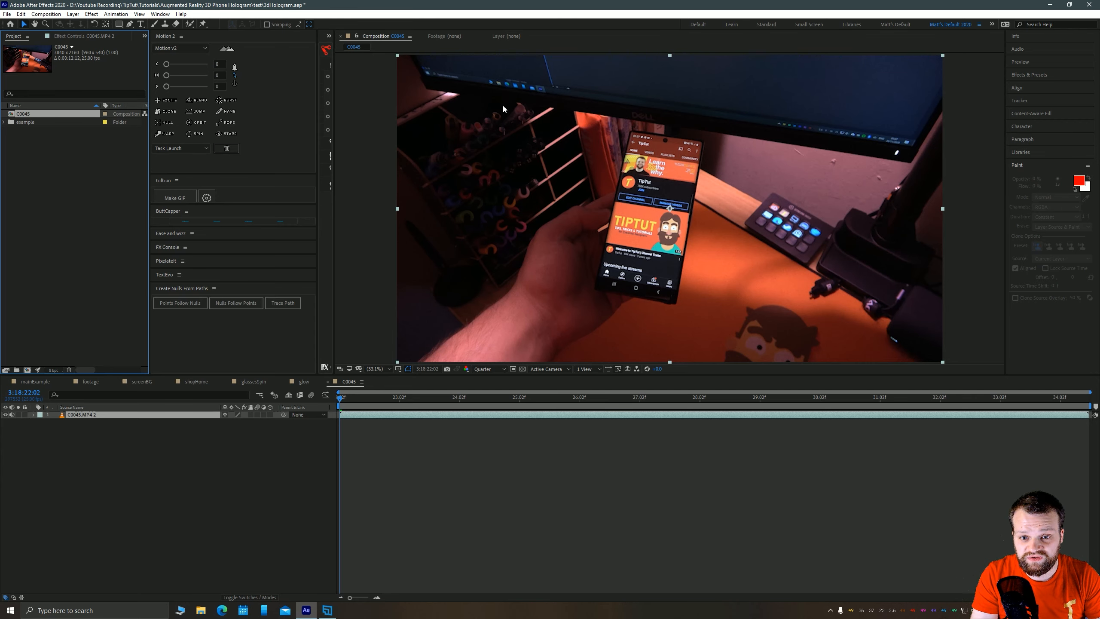
click(106, 433)
click(75, 415)
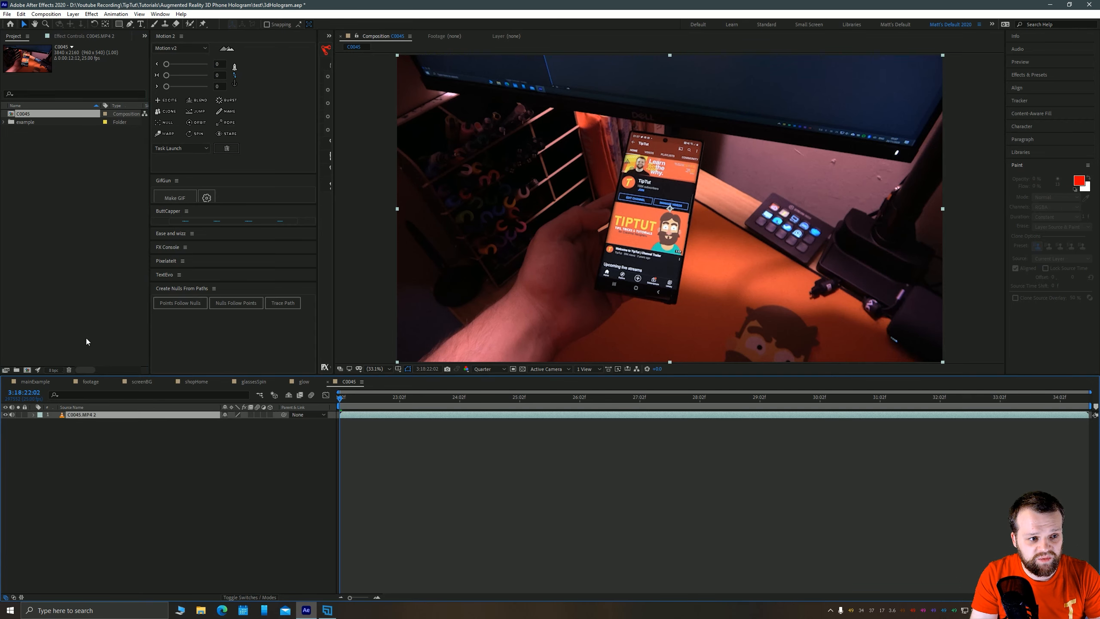
click(33, 148)
click(24, 113)
key(Return)
text(main)
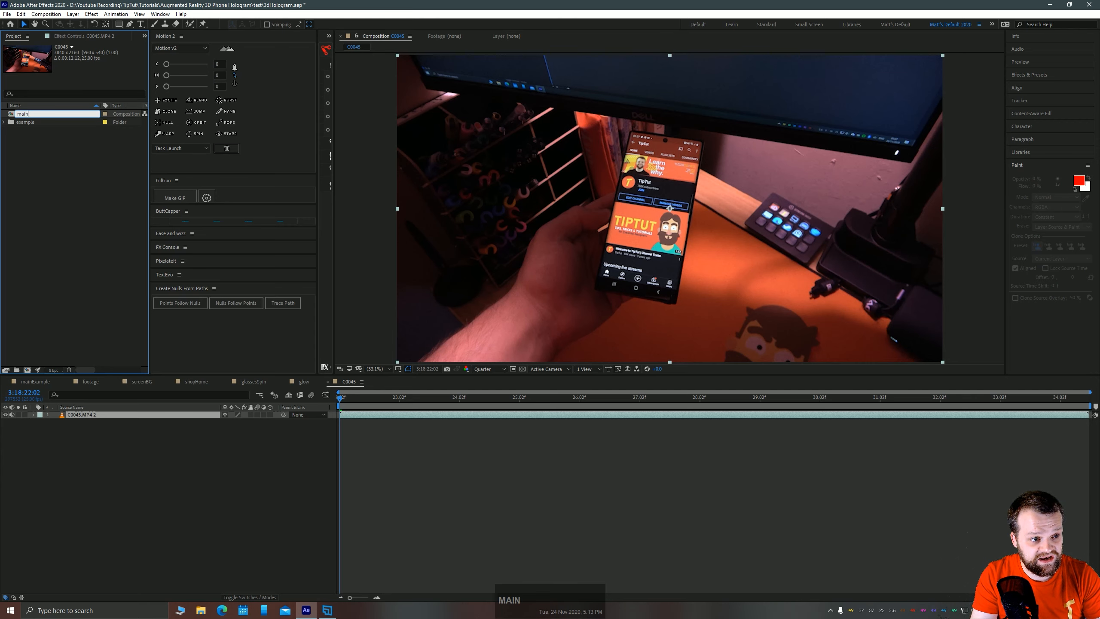
key(Return)
Pre-compose the C0045.MP4 2 layer as footage, moving all attributes into the new composition.
click(86, 415)
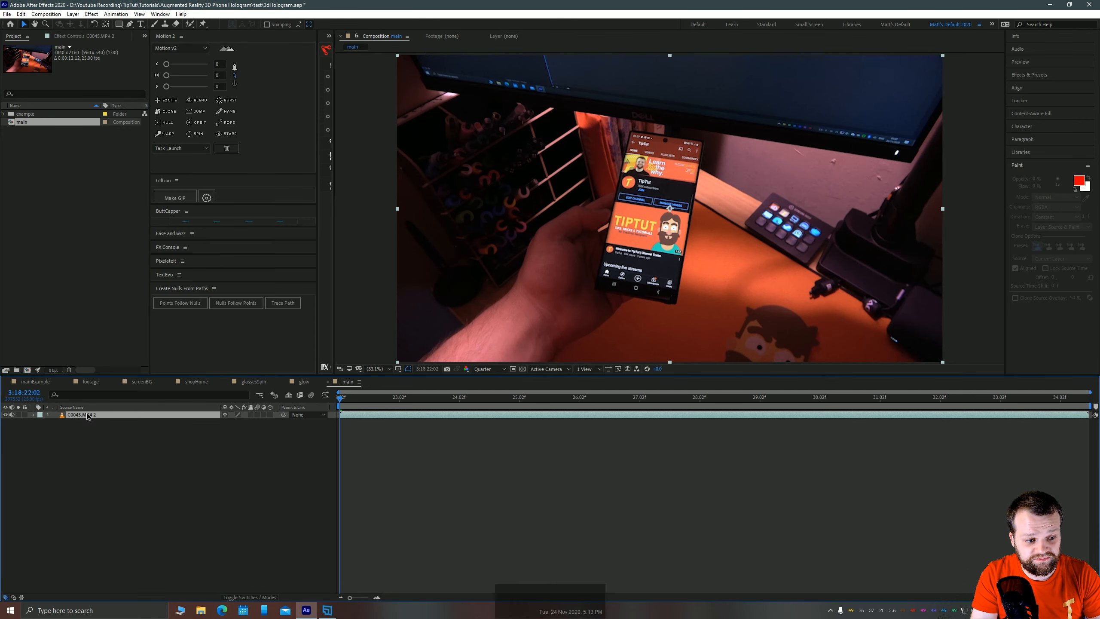
right_click(88, 415)
click(119, 365)
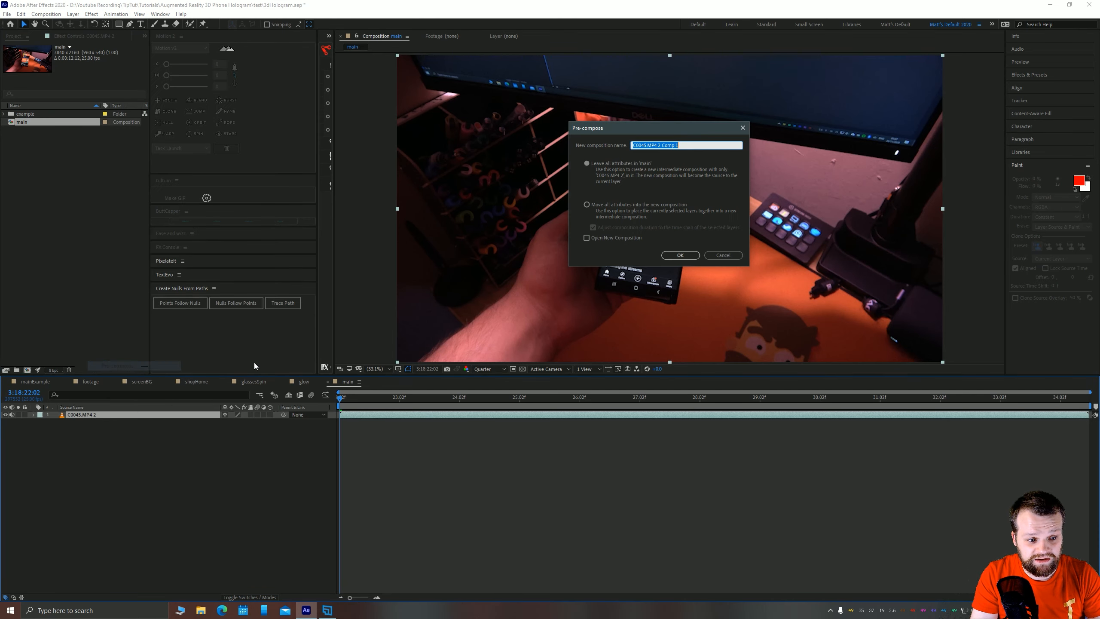
click(595, 207)
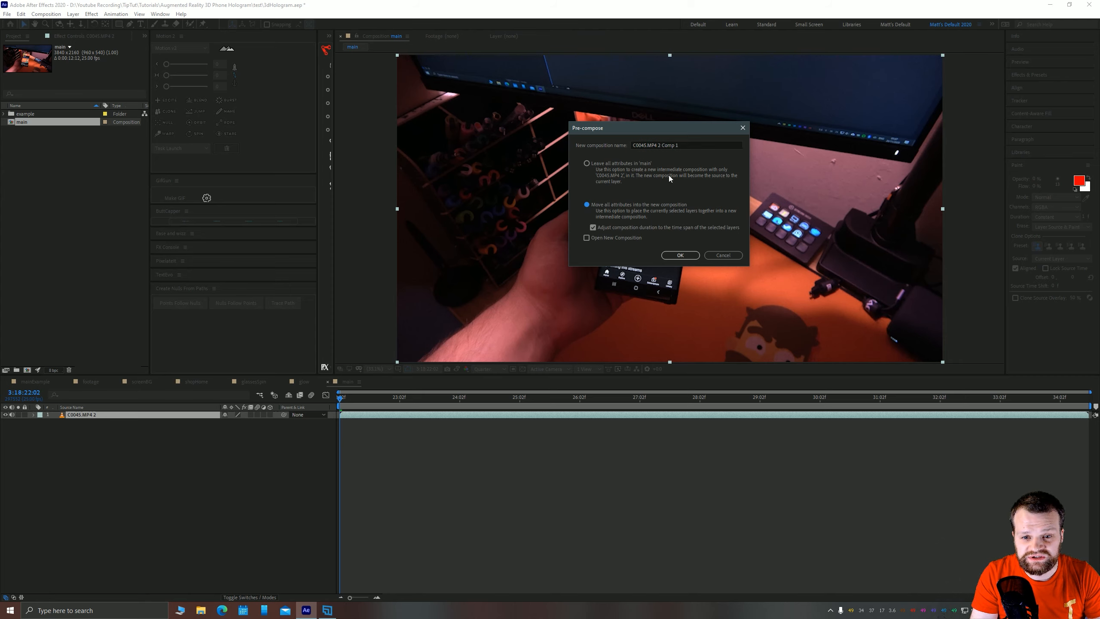
click(685, 145)
text(foot)
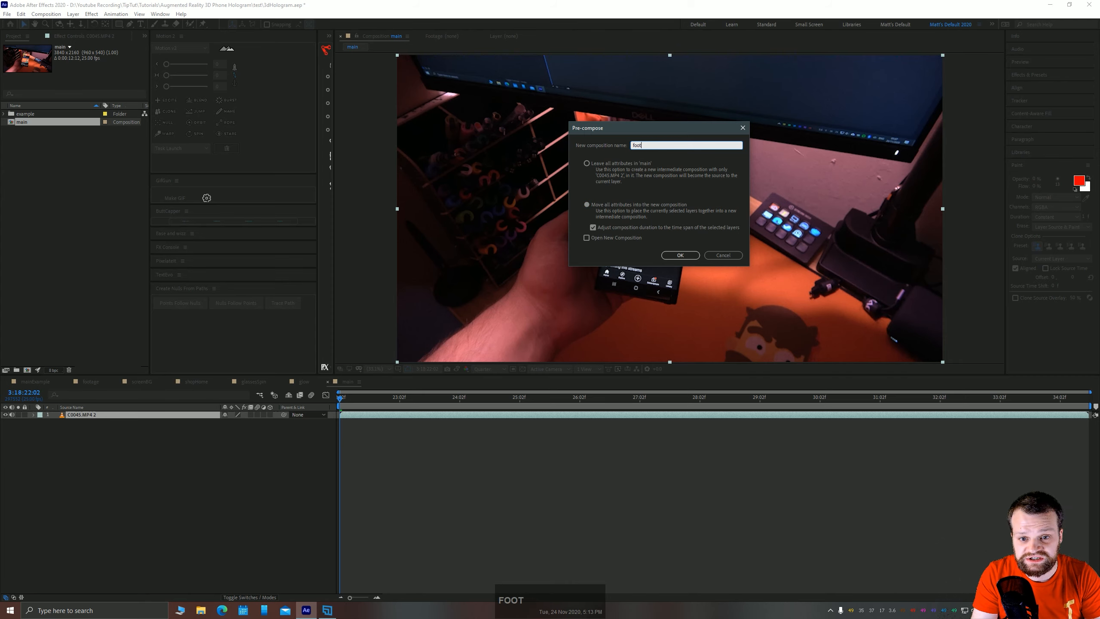
text(age)
key(Return)
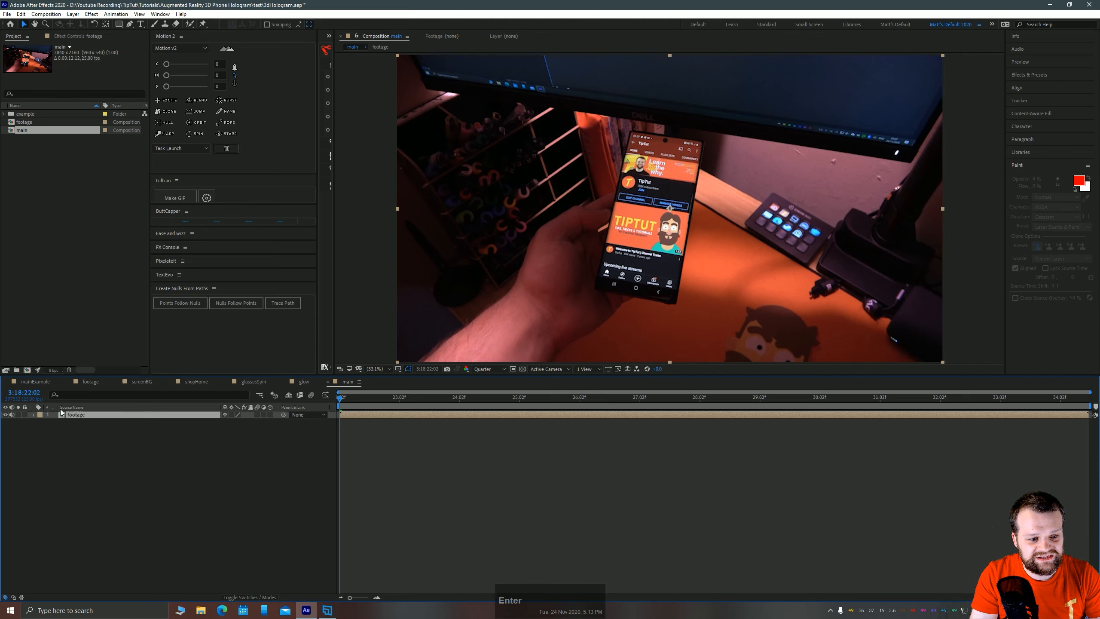
Inside the footage composition, draw a closed four-point Pen mask loosely around the phone on the C0045.MP4 2 layer.
double_click(76, 415)
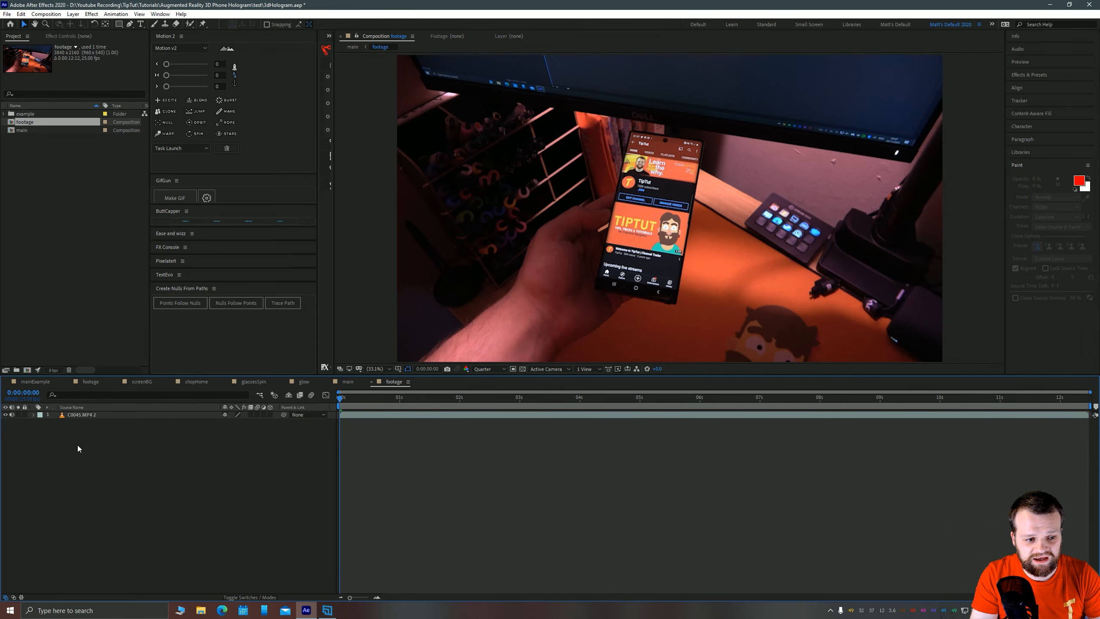
click(74, 416)
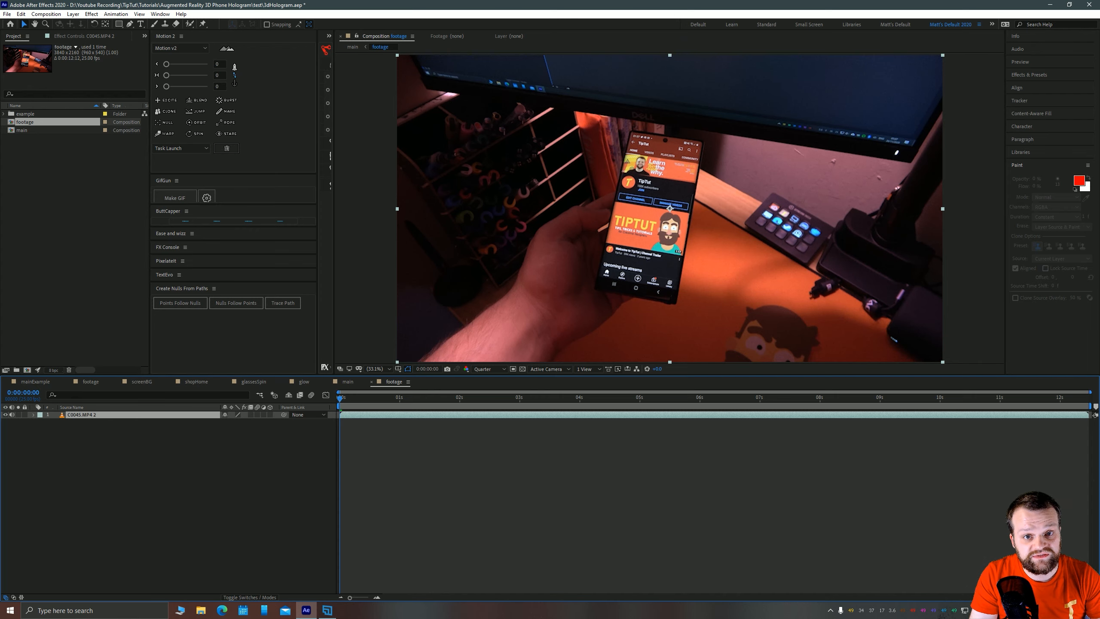
click(128, 24)
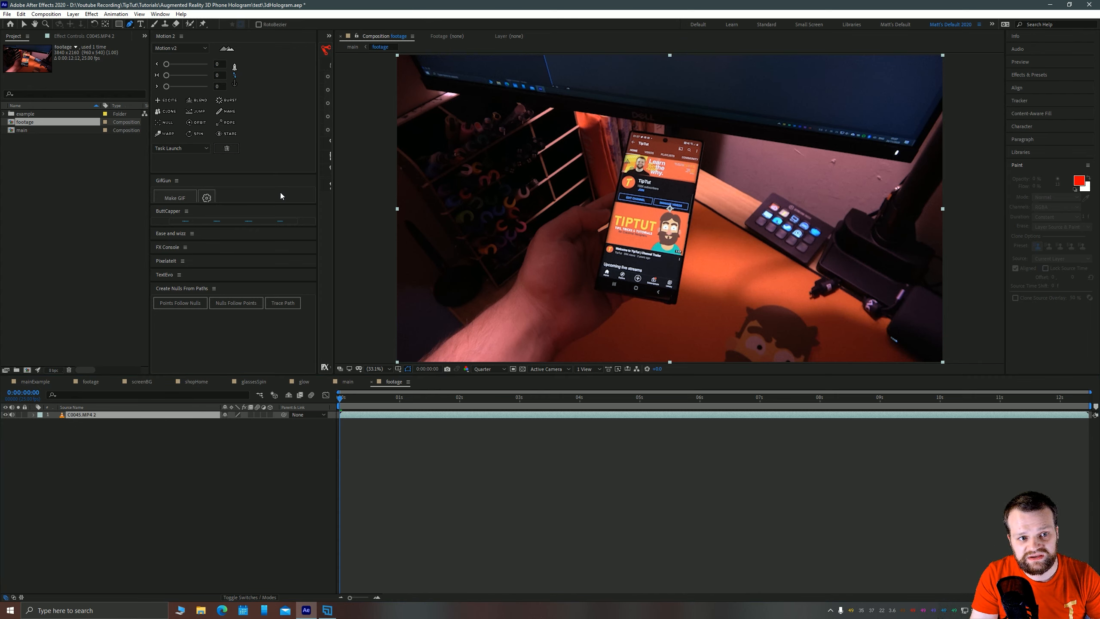
click(619, 118)
click(577, 301)
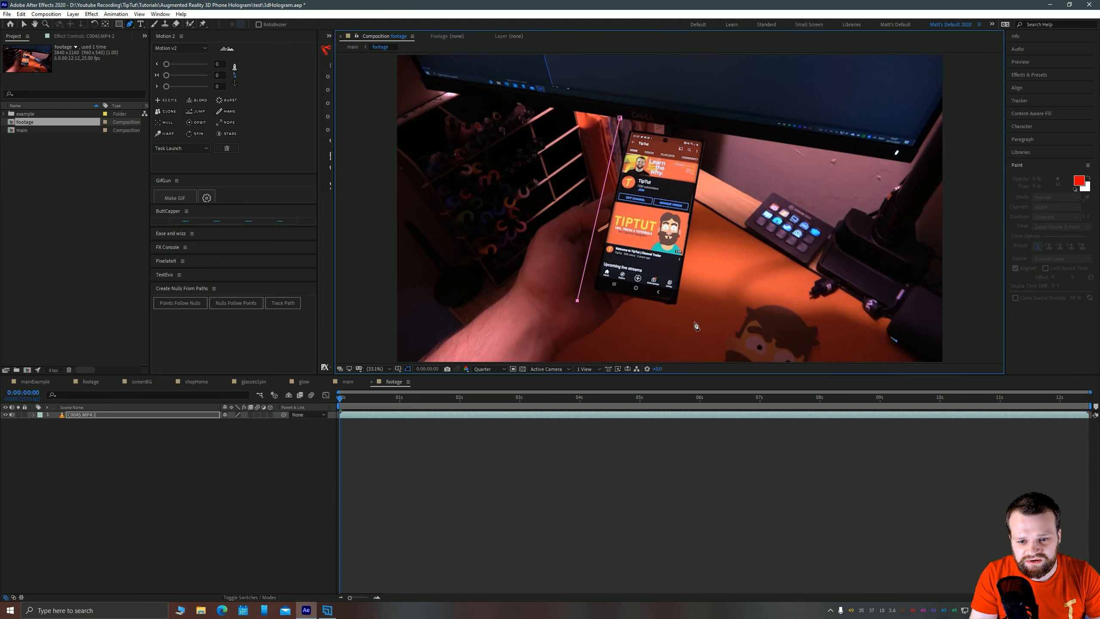
click(683, 320)
click(717, 127)
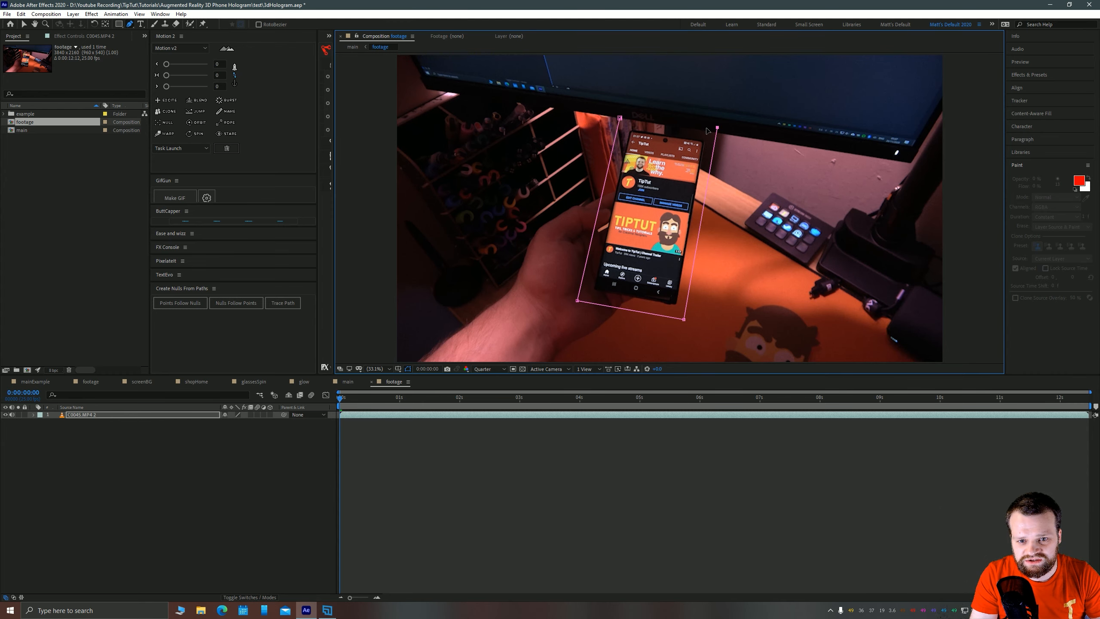
click(621, 118)
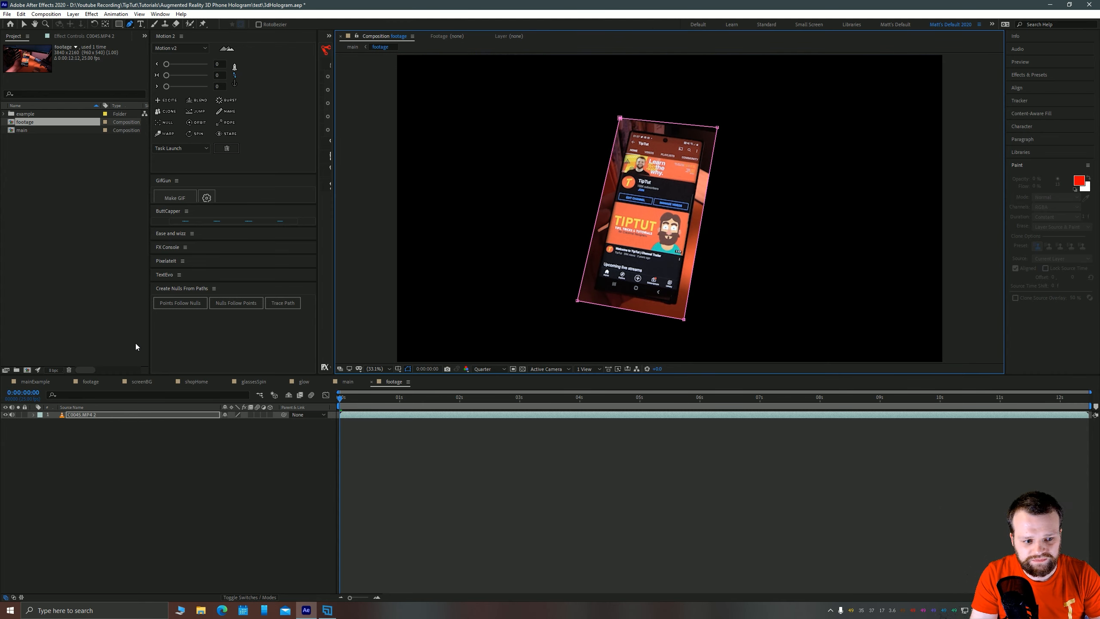
Expand Mask 1's properties and enable Mask Path keyframing at the first frame.
key(u)
click(34, 415)
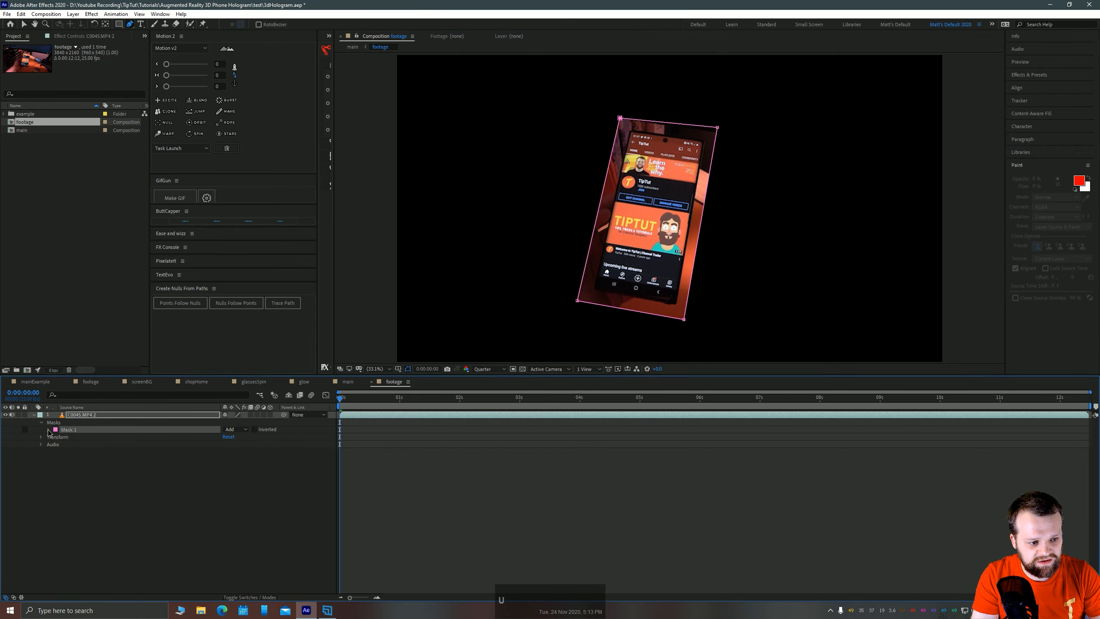
click(49, 430)
Keyframe the mask path at 0:00:01:11 by adjusting its corners to surround the tilted phone.
drag(342, 399, 426, 400)
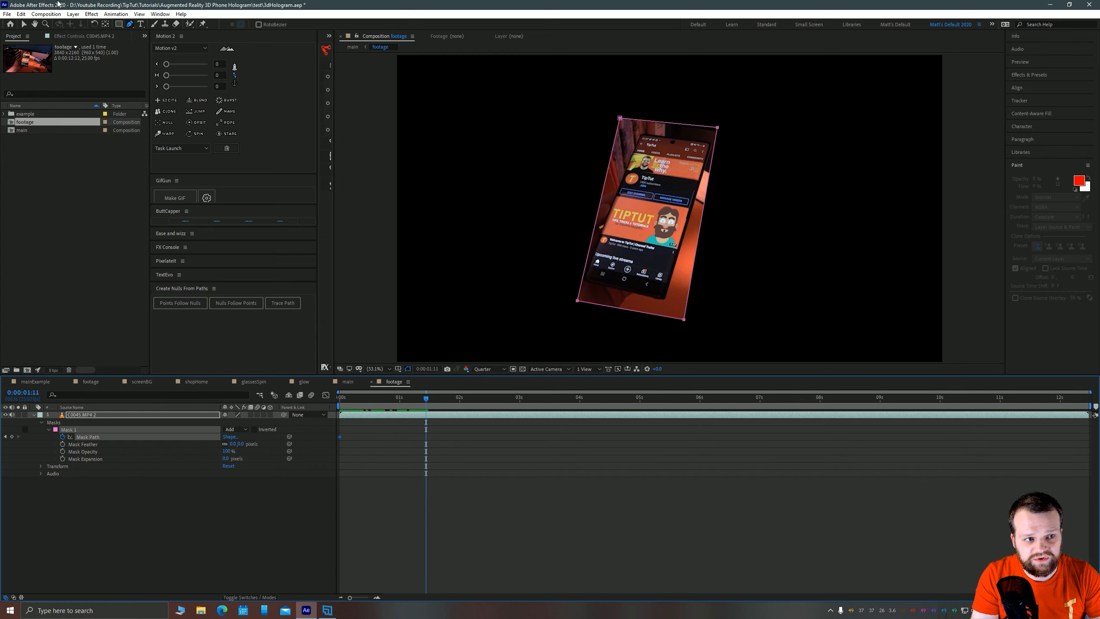
key(v)
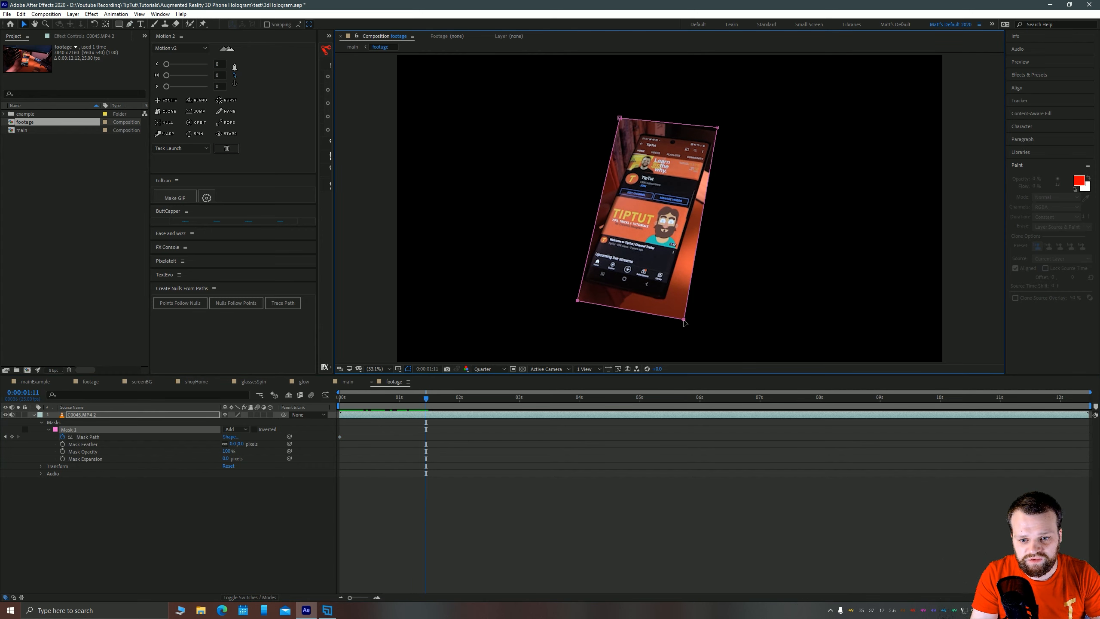
drag(684, 320, 673, 317)
drag(594, 93, 728, 134)
Keyframe the mask path at about 2 seconds by repositioning its corner points around the moved phone.
drag(430, 400, 477, 399)
drag(680, 323, 696, 321)
drag(775, 168, 582, 75)
mouse_move(630, 123)
mouse_down()
mouse_move(612, 105)
mouse_move(618, 111)
mouse_up()
Keyframe the mask path at 0:00:03:05 by moving the lower and upper corner points to fit the phone.
drag(466, 403, 533, 400)
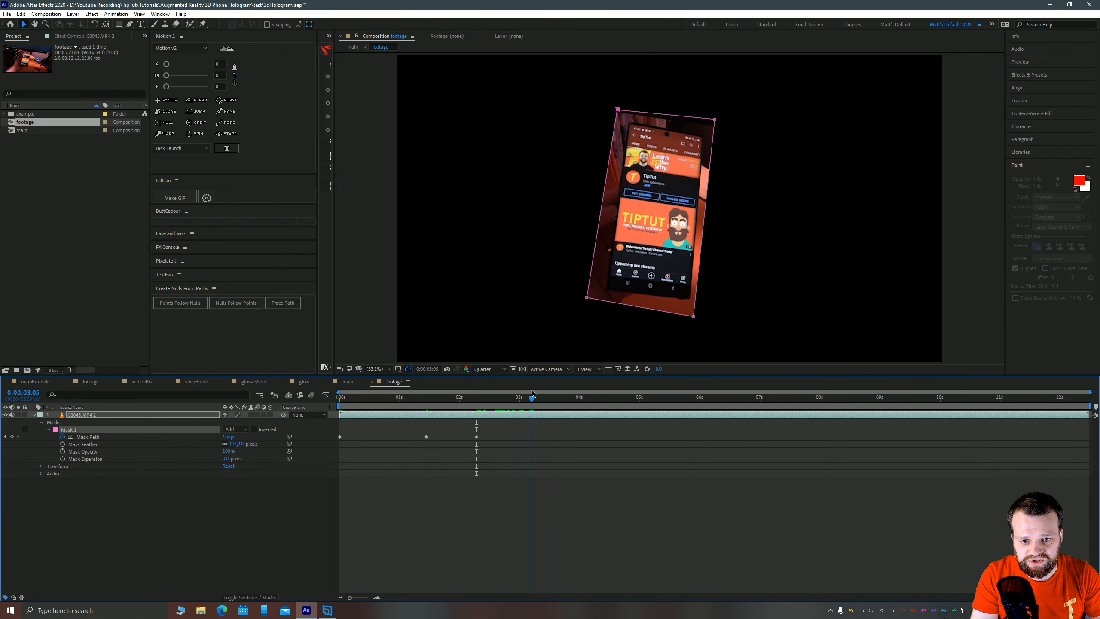
drag(560, 275, 703, 320)
drag(720, 338, 702, 308)
drag(747, 85, 714, 125)
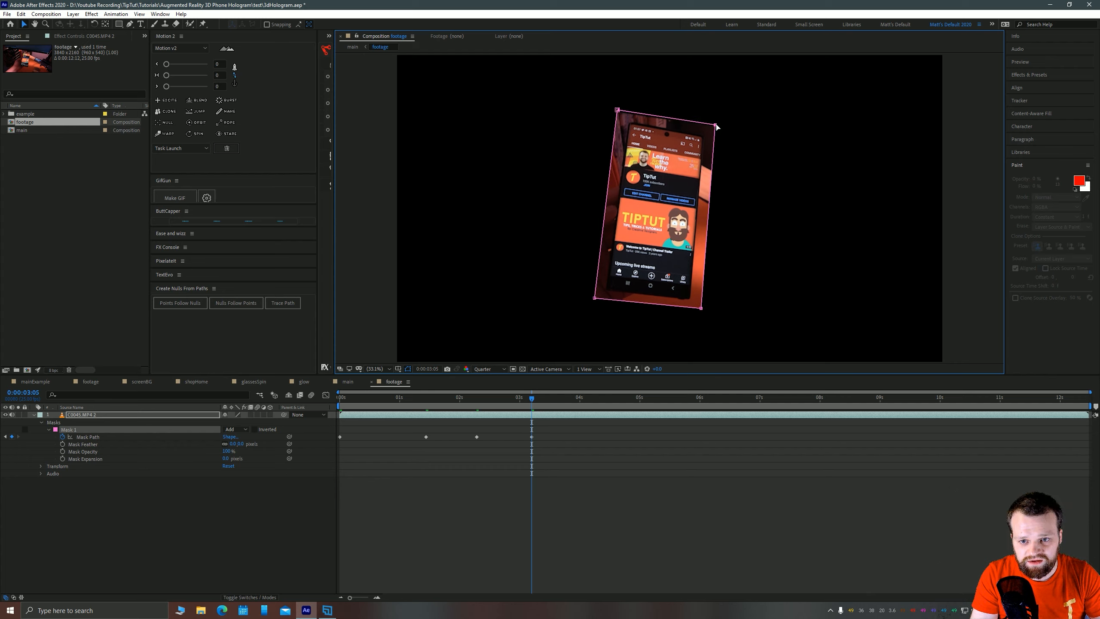
click(617, 109)
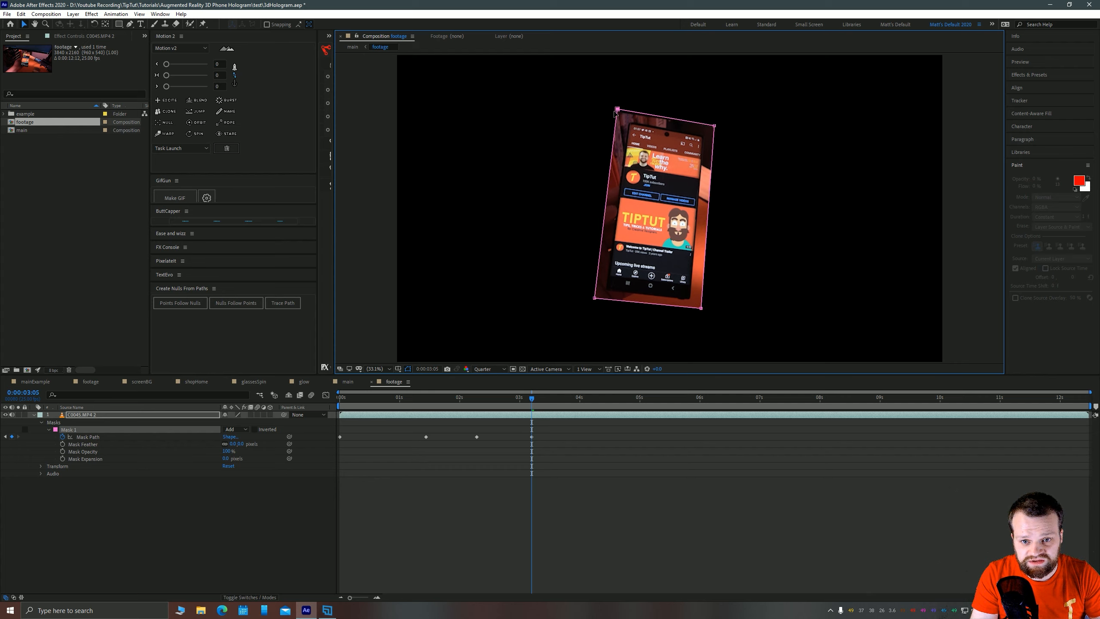
Keyframe the mask path at 0:00:04:03 by nudging its lower-right and upper-left corner points around the phone.
drag(536, 406, 587, 398)
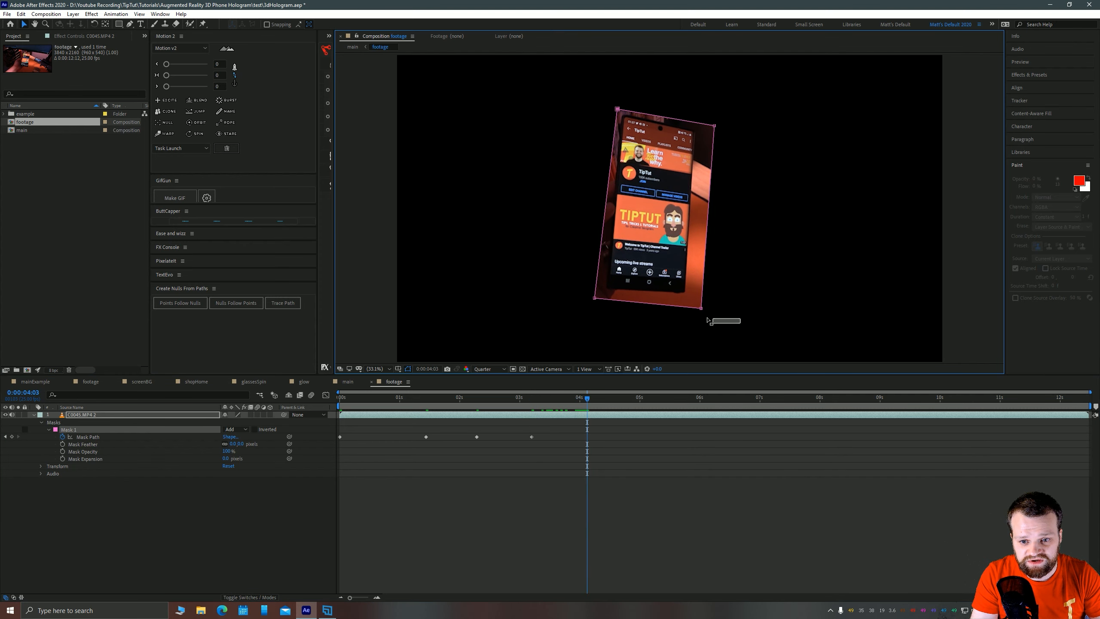
drag(701, 308, 698, 303)
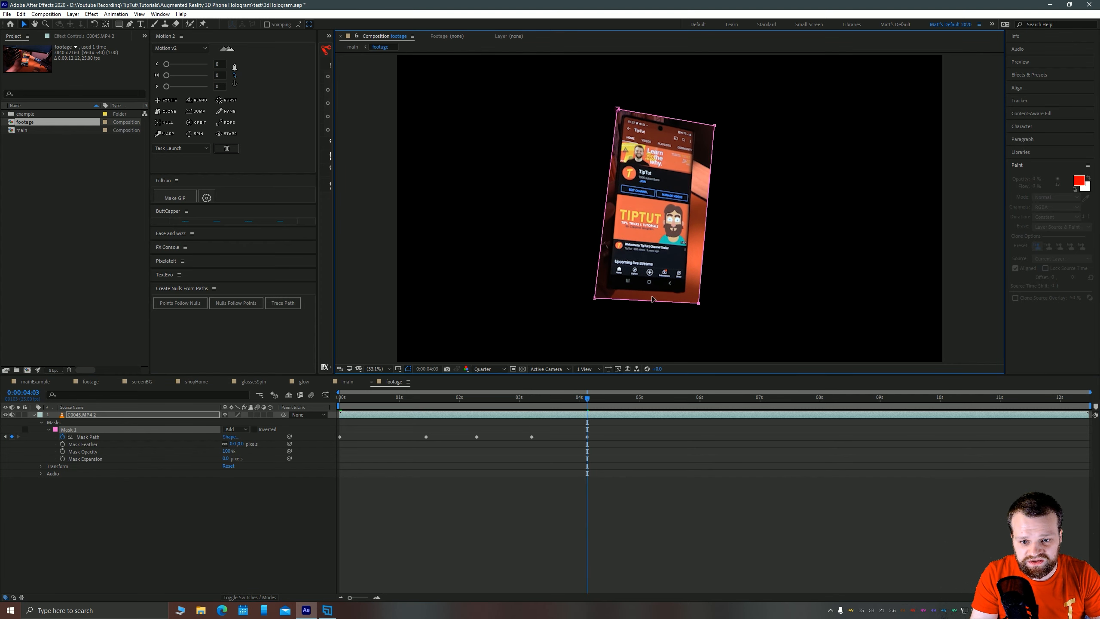
drag(617, 109, 614, 107)
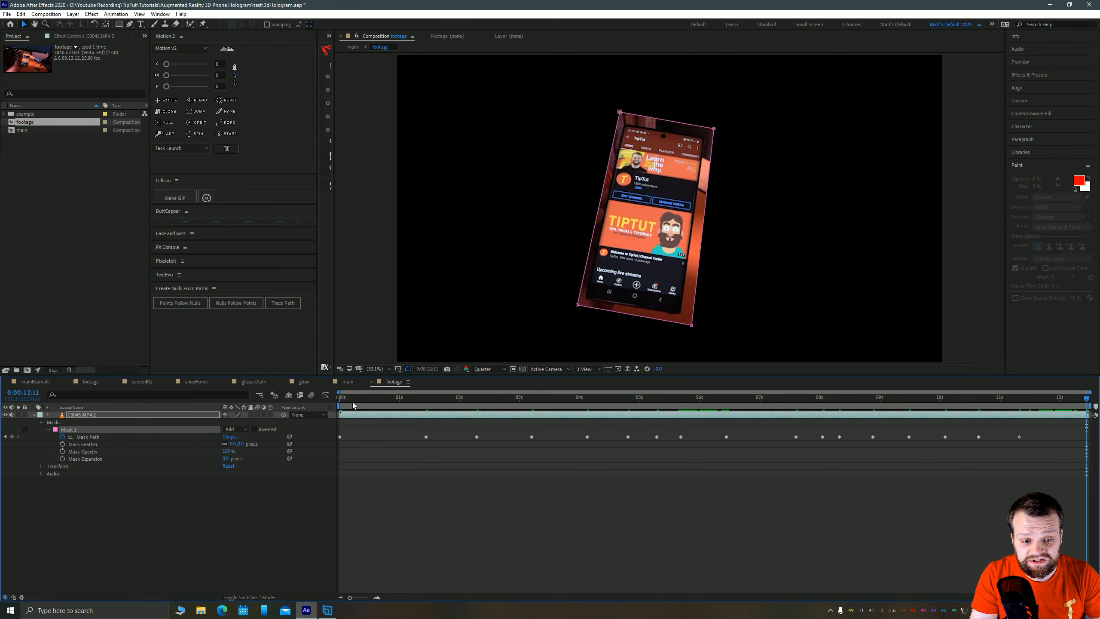
Return to the start of the footage and scrub forward to check that the animated mask follows the phone.
drag(353, 406, 255, 410)
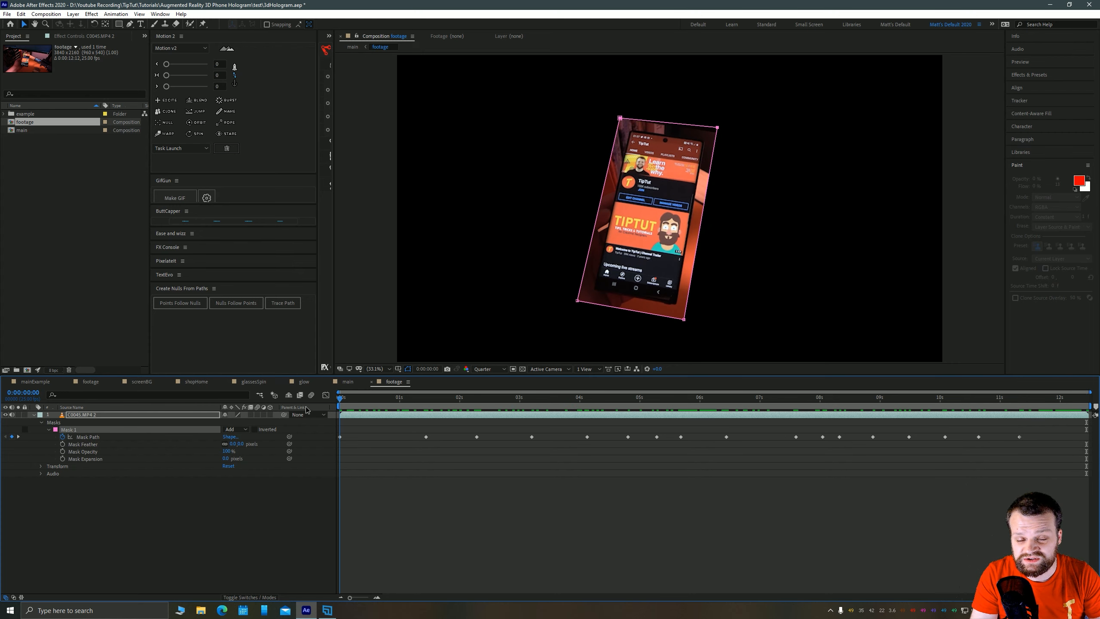
drag(340, 406, 381, 406)
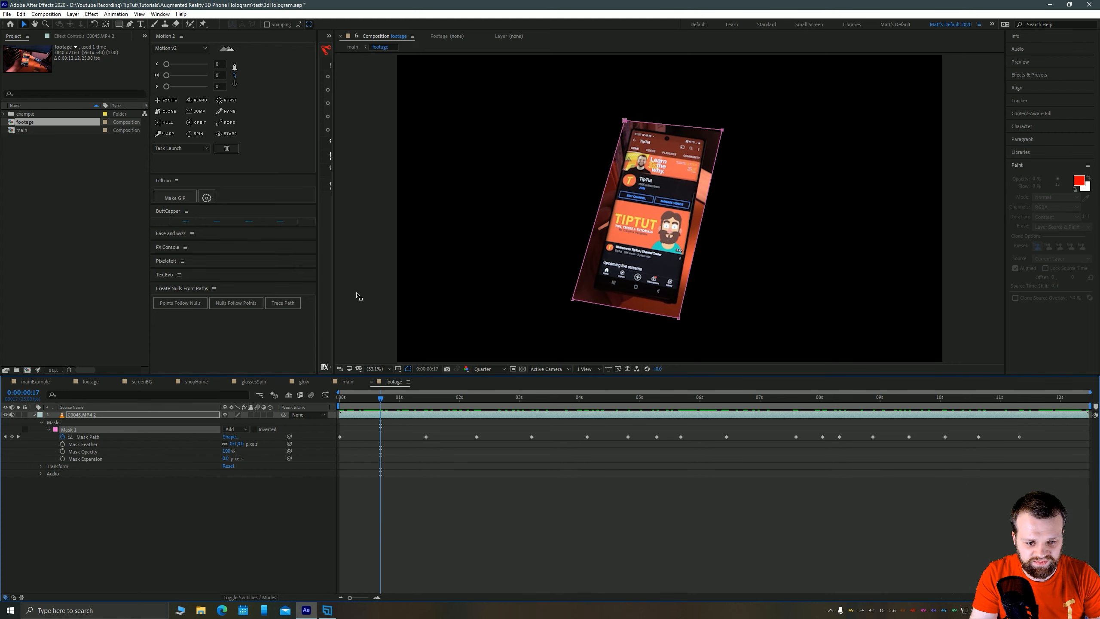
Switch to the main composition and select its footage layer.
key(Tab)
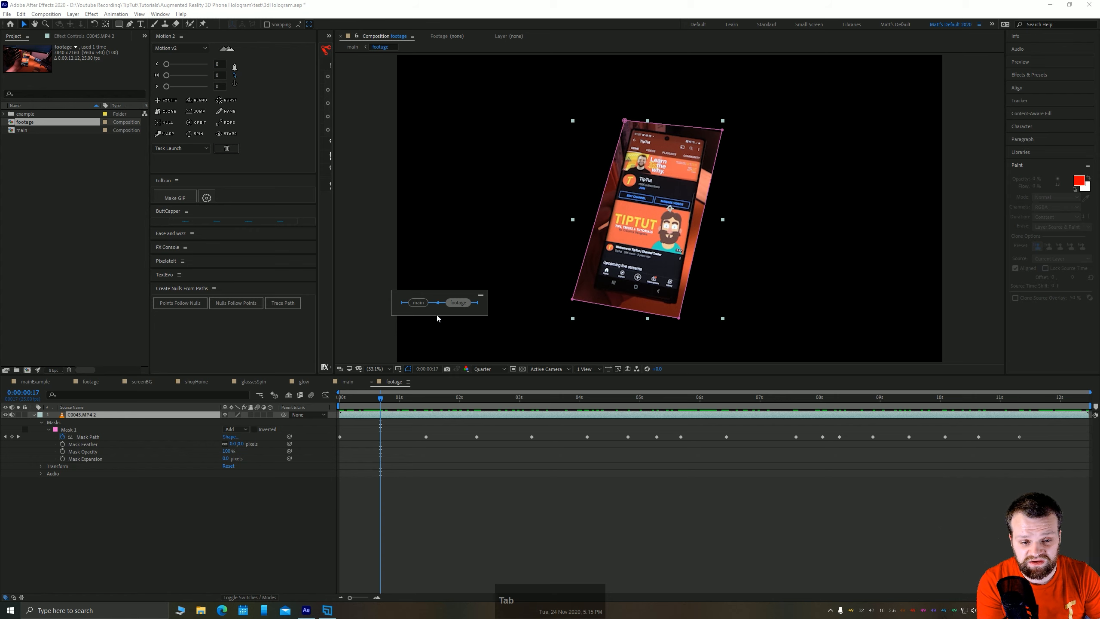
click(410, 303)
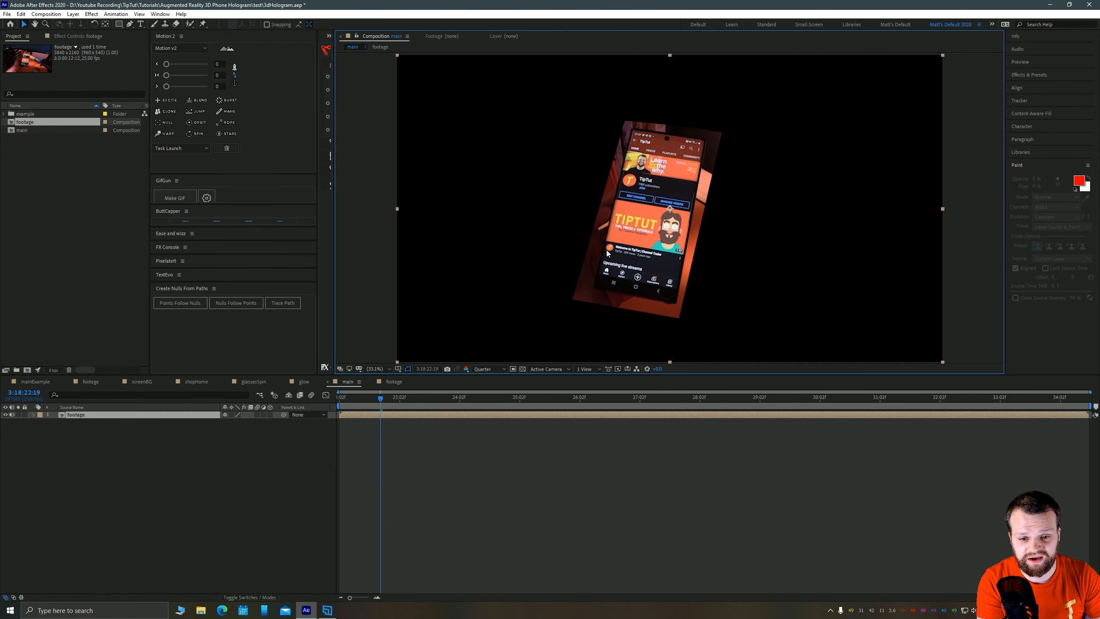
click(124, 445)
click(81, 416)
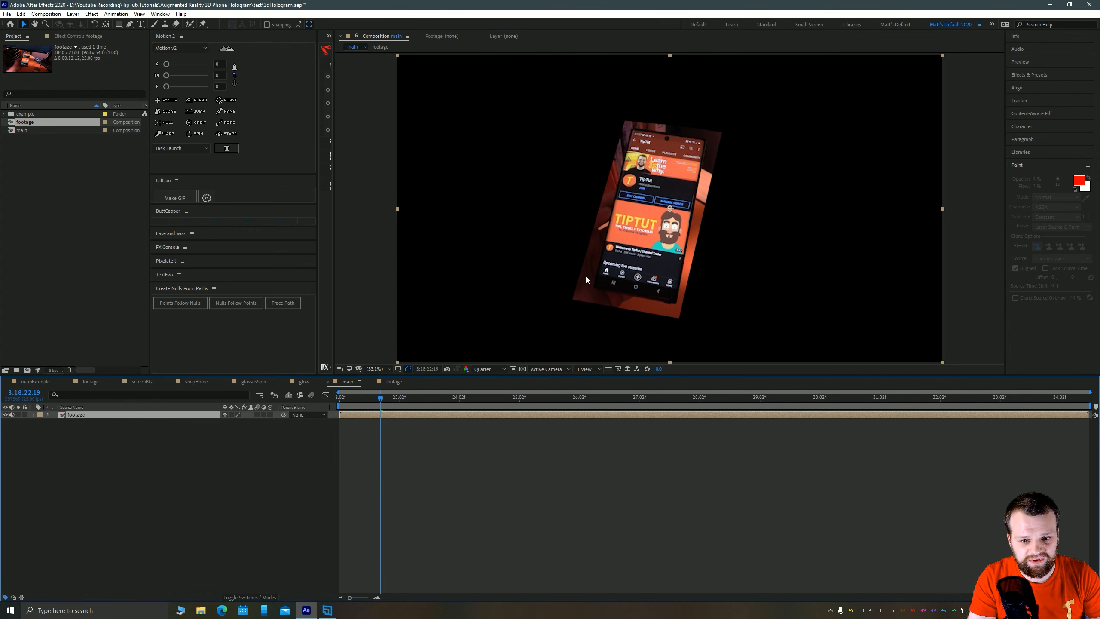
Reopen the footage composition, set Mask 1's feather to 50 pixels, and return to the main composition.
double_click(67, 415)
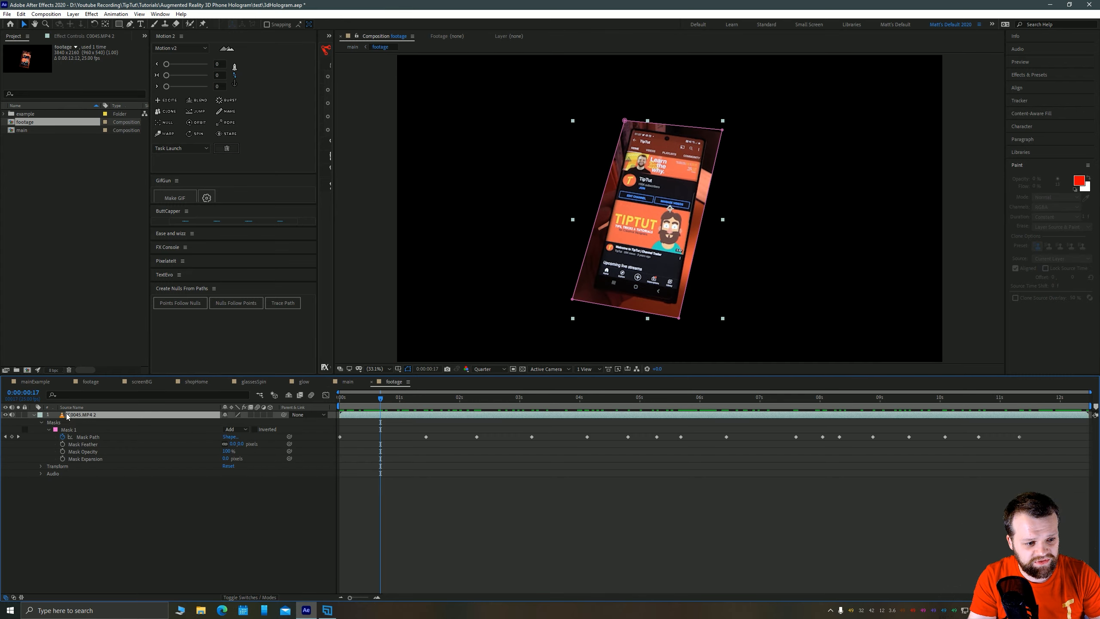
click(240, 445)
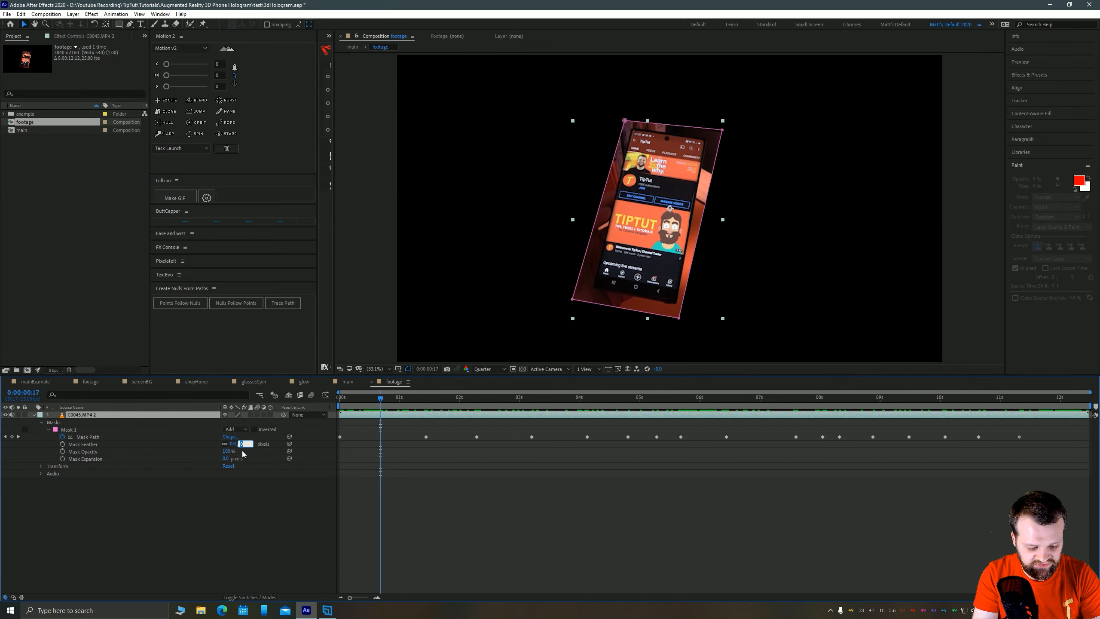
text(50)
key(Return)
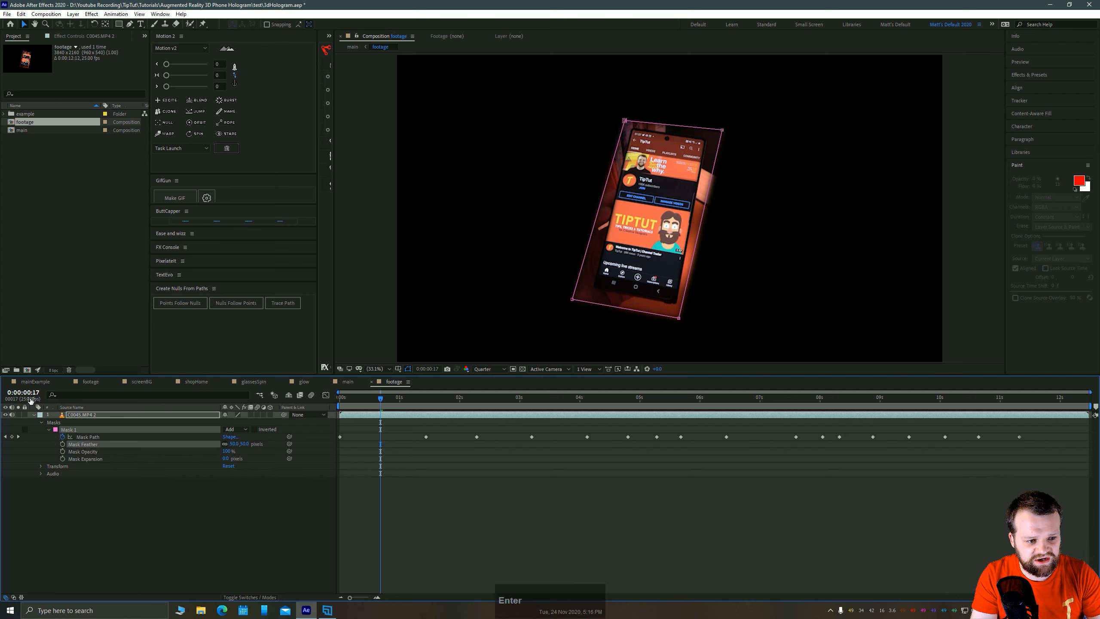
key(Tab)
click(403, 286)
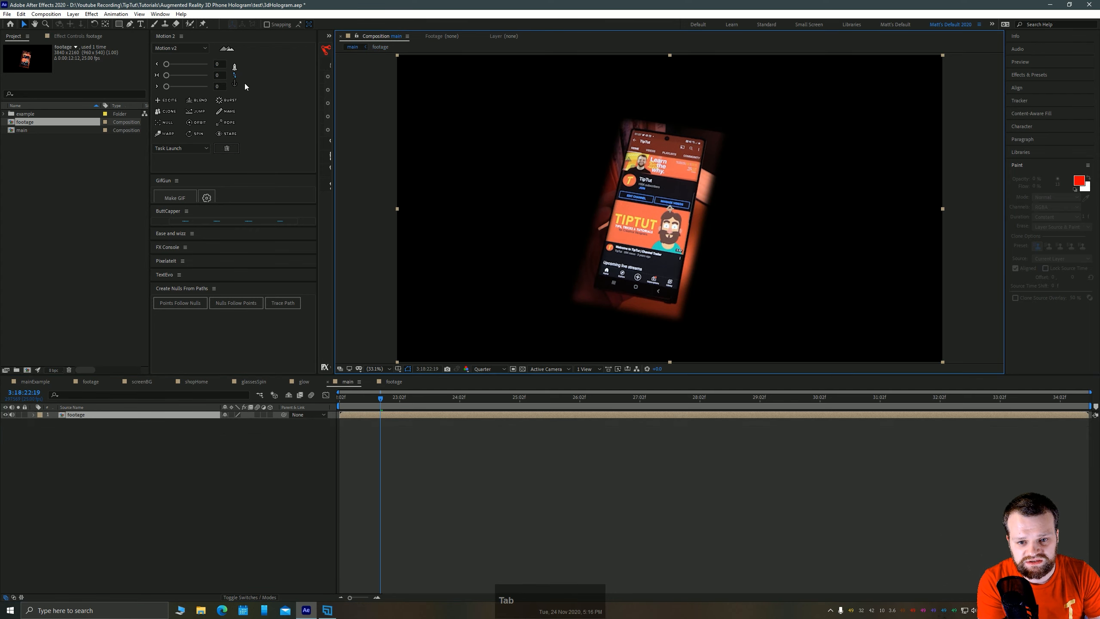
Select the footage layer in the main composition and mute its audio.
click(26, 26)
click(147, 484)
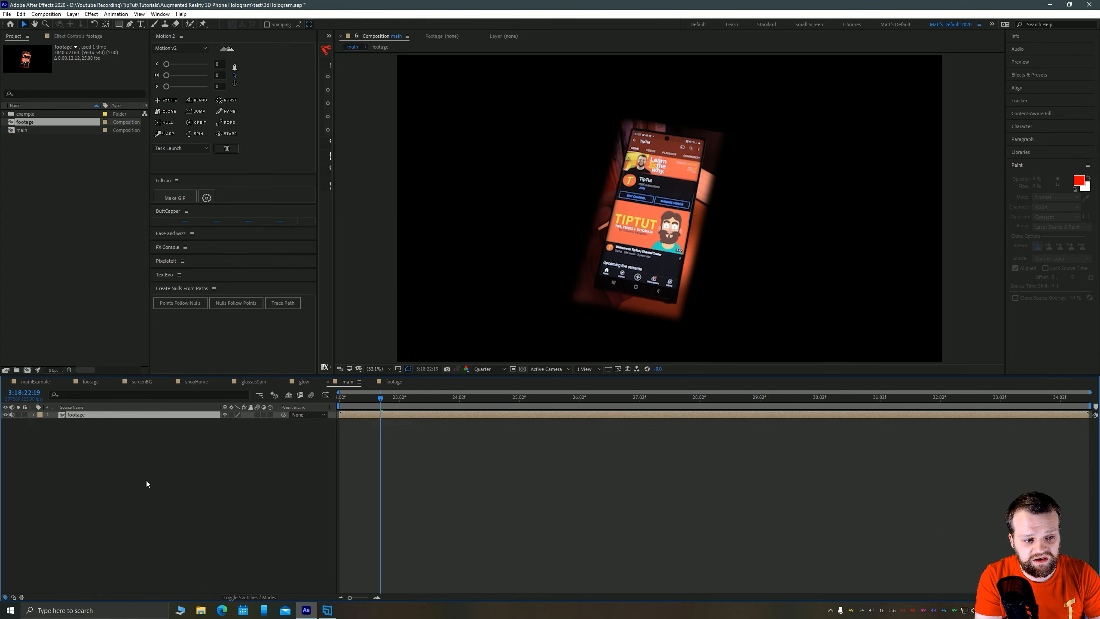
click(74, 416)
click(6, 415)
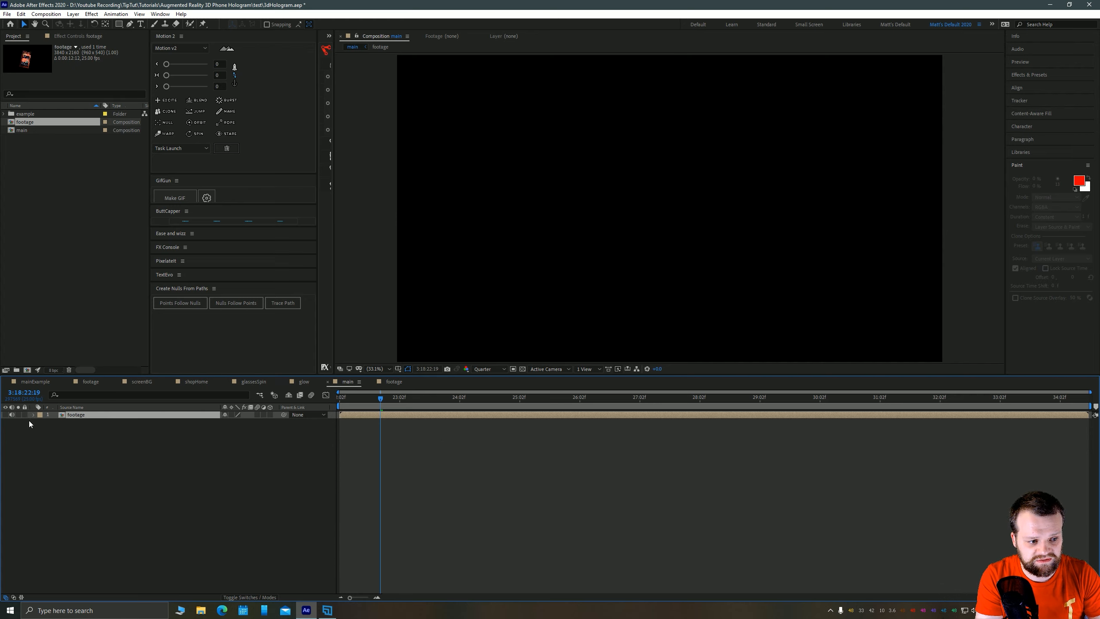
click(5, 415)
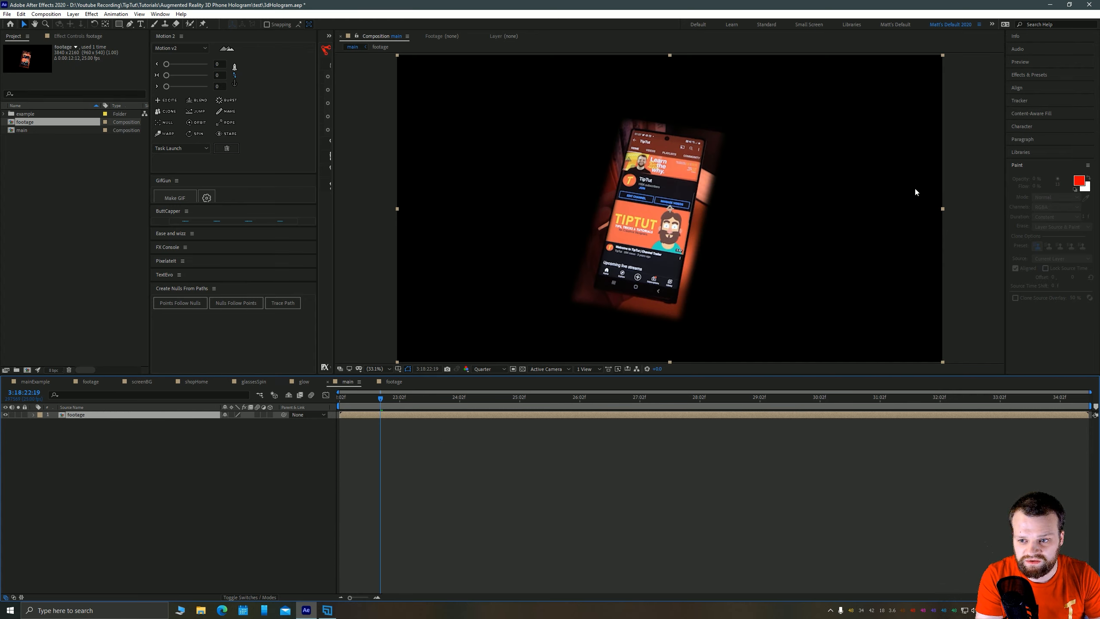
Run Track Camera on the footage layer and scrub through the shot to check the solved track points.
click(1019, 101)
click(1030, 113)
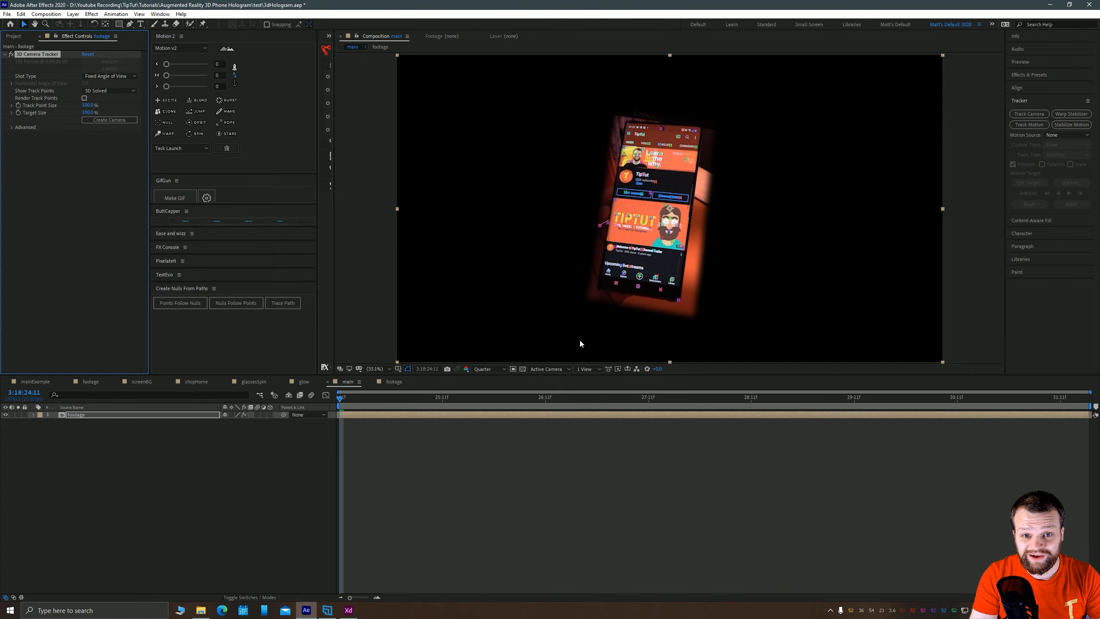
scroll(648, 255, up, 4)
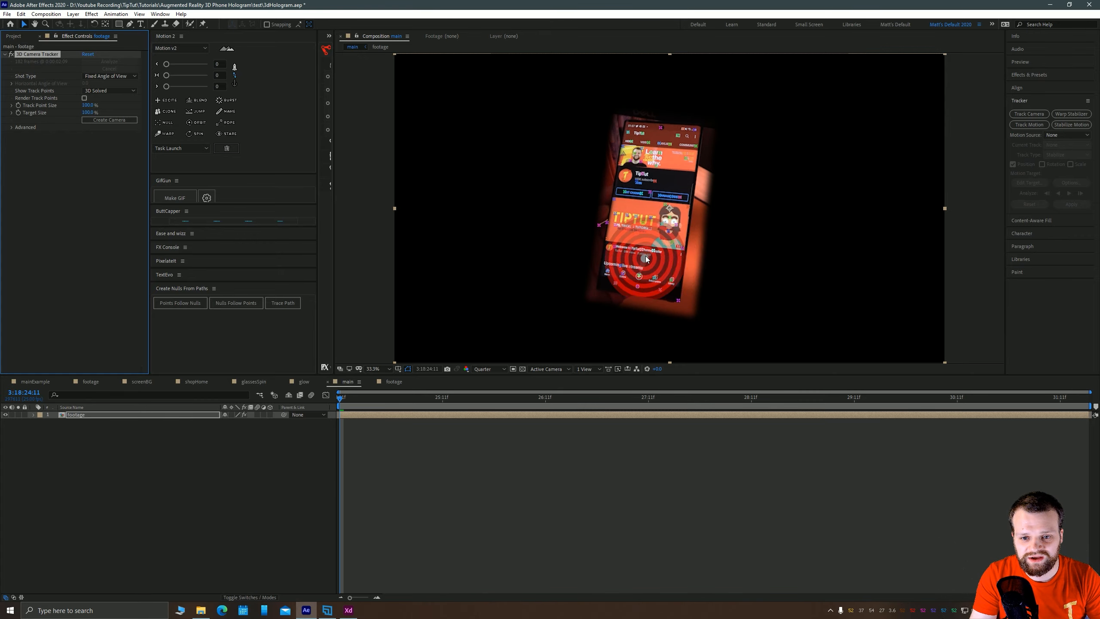
scroll(502, 193, down, 6)
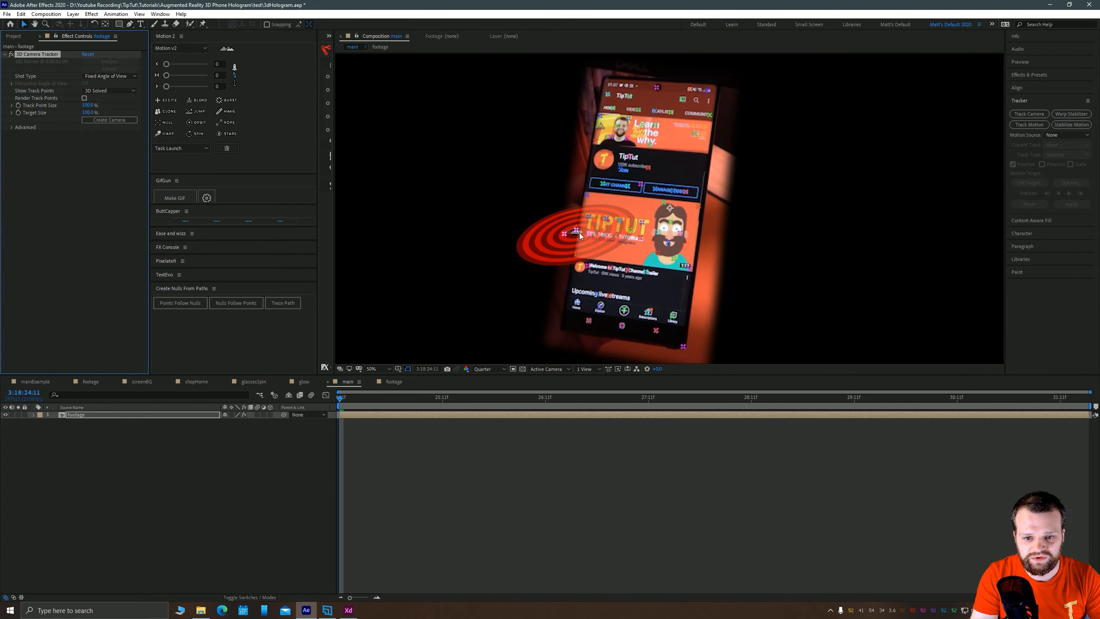
scroll(658, 210, up, 2)
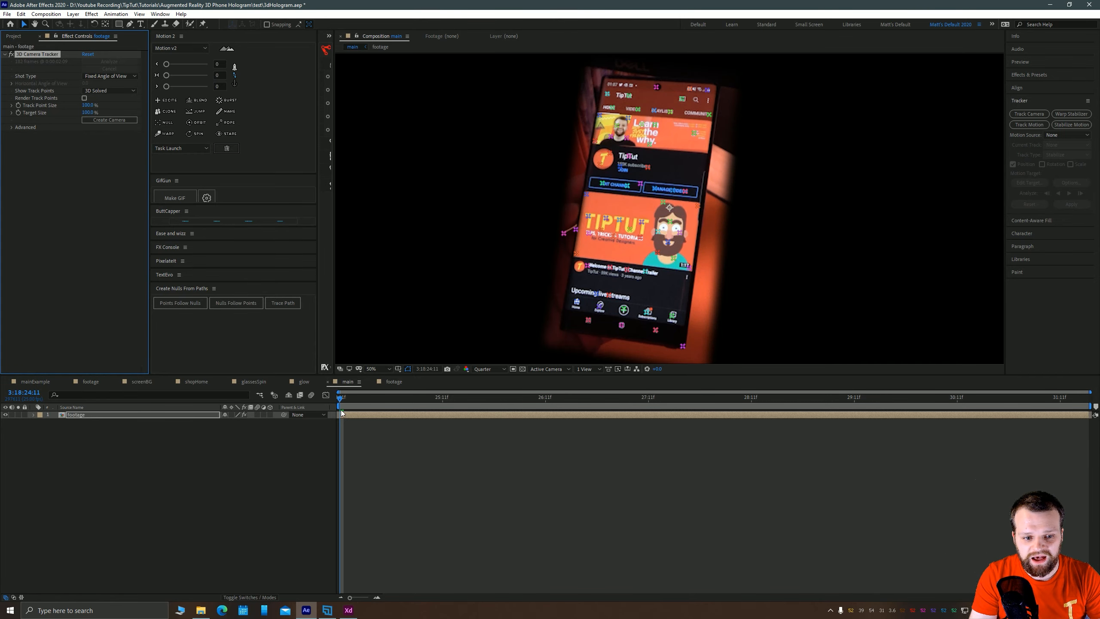
drag(346, 401, 507, 419)
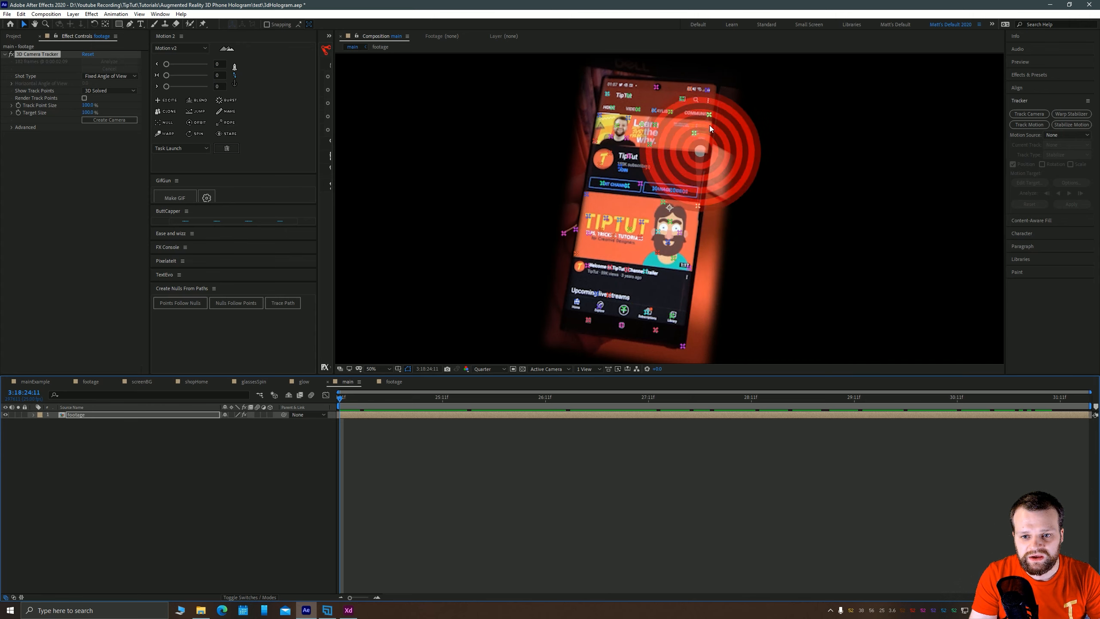
Create a solid and camera from the track points across the phone screen, and scrub to check how the solid follows.
mouse_move(689, 155)
mouse_down()
mouse_move(656, 289)
mouse_move(595, 290)
mouse_move(613, 137)
mouse_move(626, 122)
mouse_move(680, 146)
mouse_up()
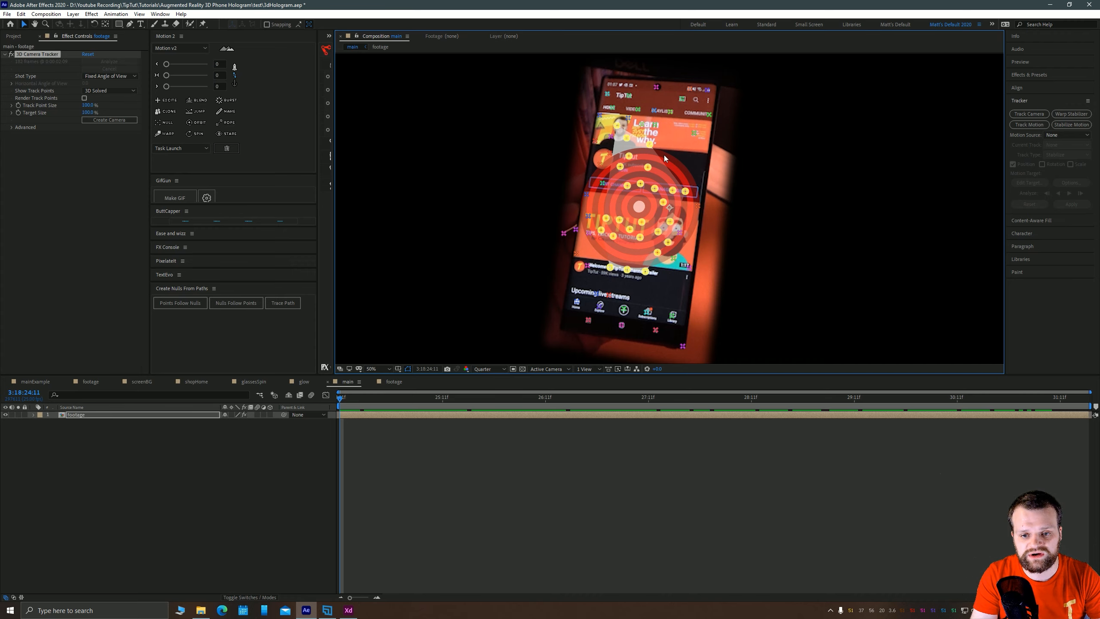
right_click(623, 194)
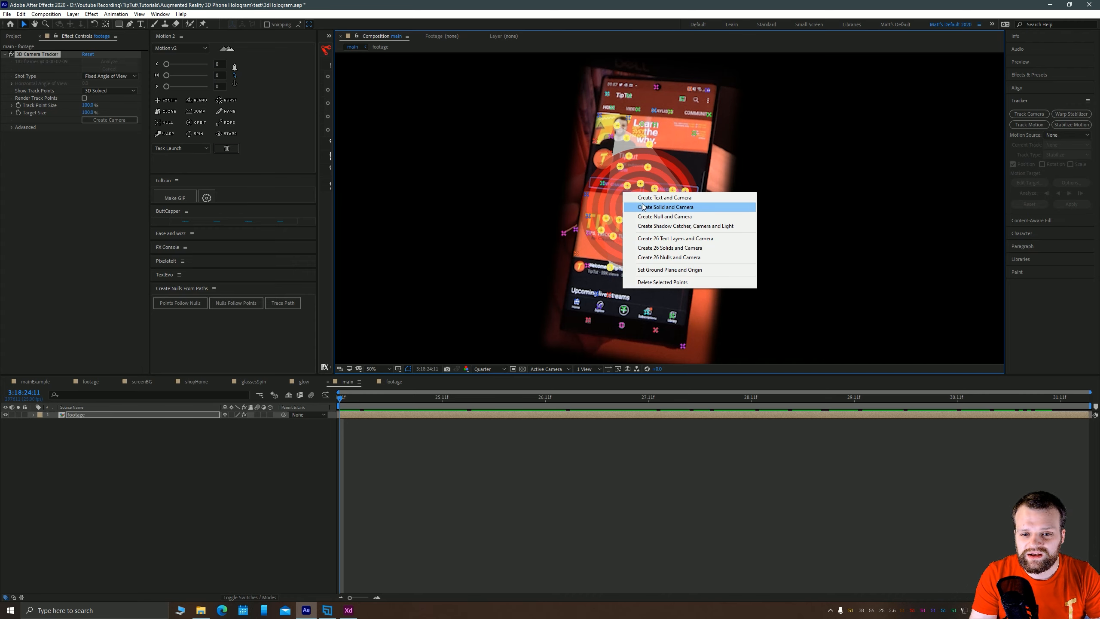
click(647, 207)
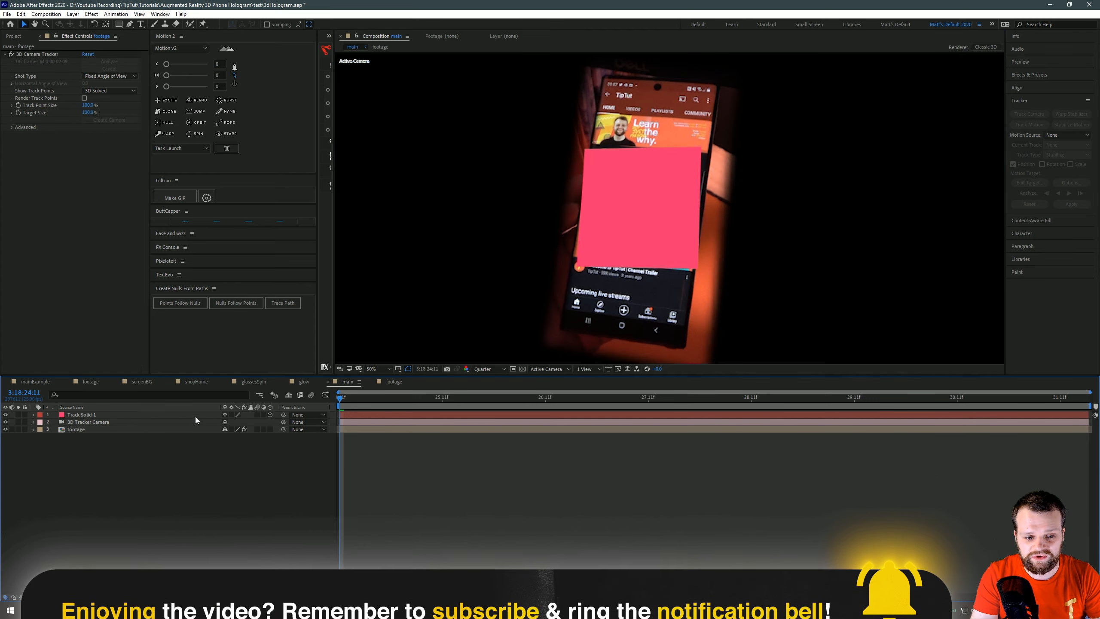
click(115, 416)
drag(340, 399, 887, 402)
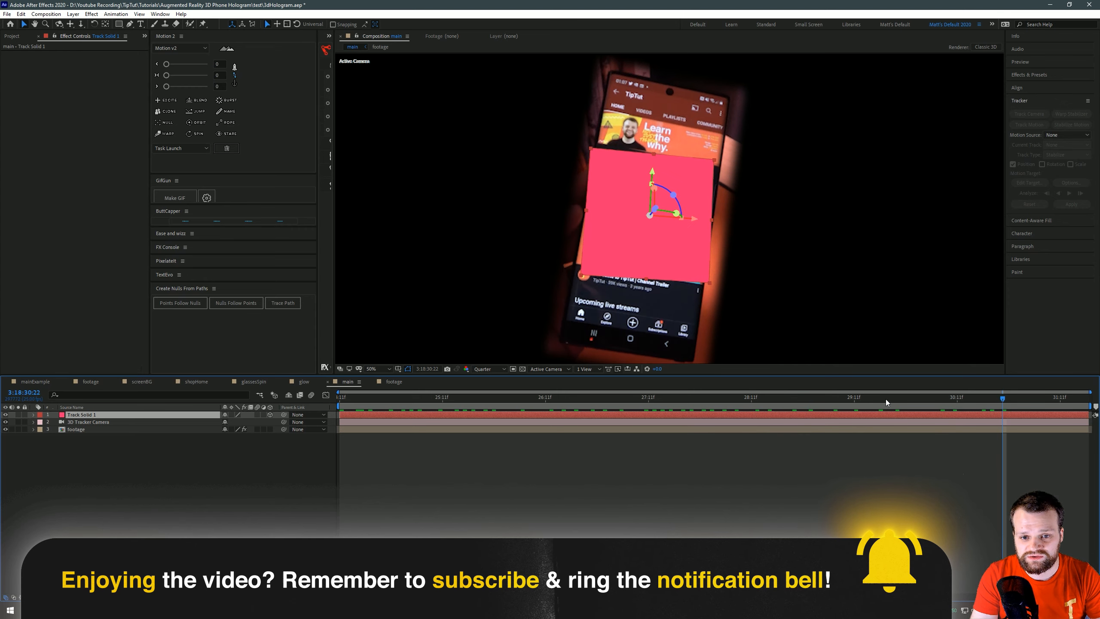
Set Mask 1's mode to None in the footage composition and return to the main composition.
double_click(74, 431)
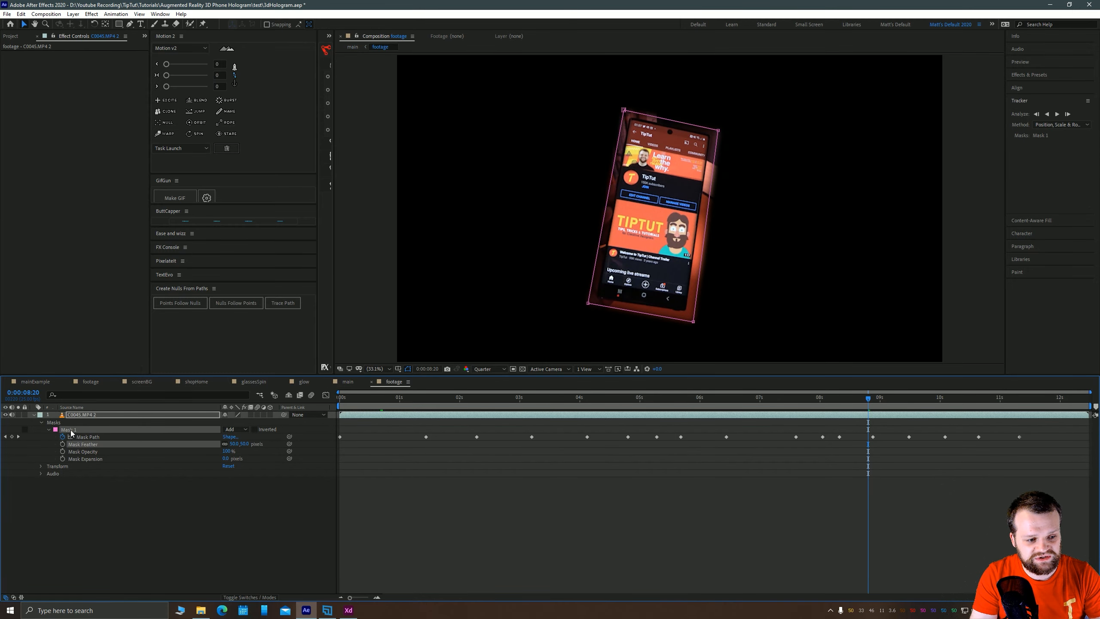
click(237, 429)
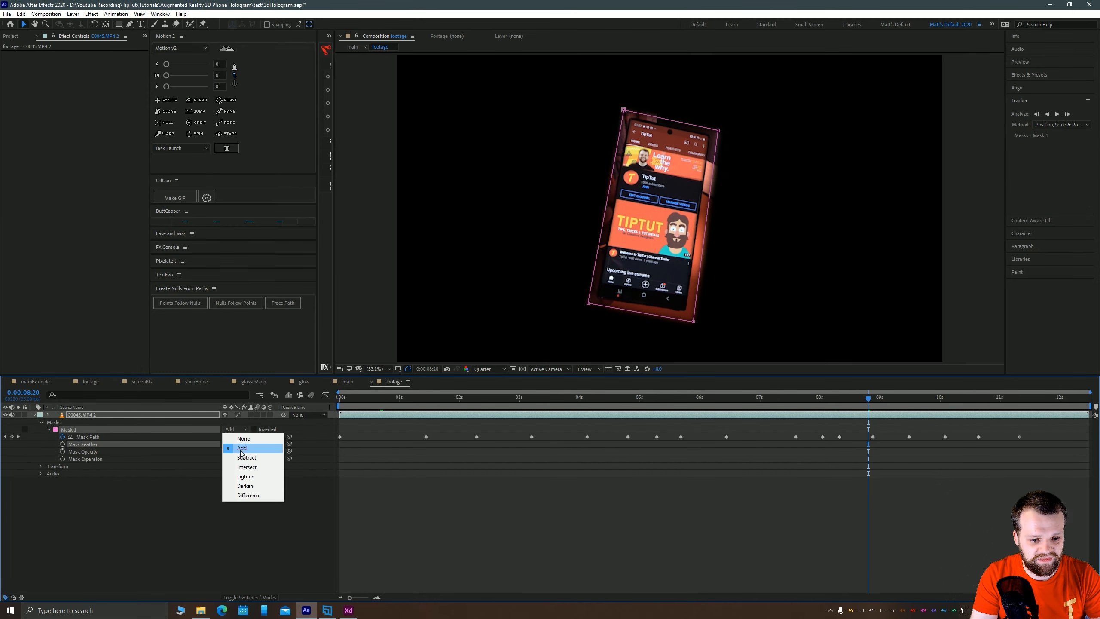
click(243, 439)
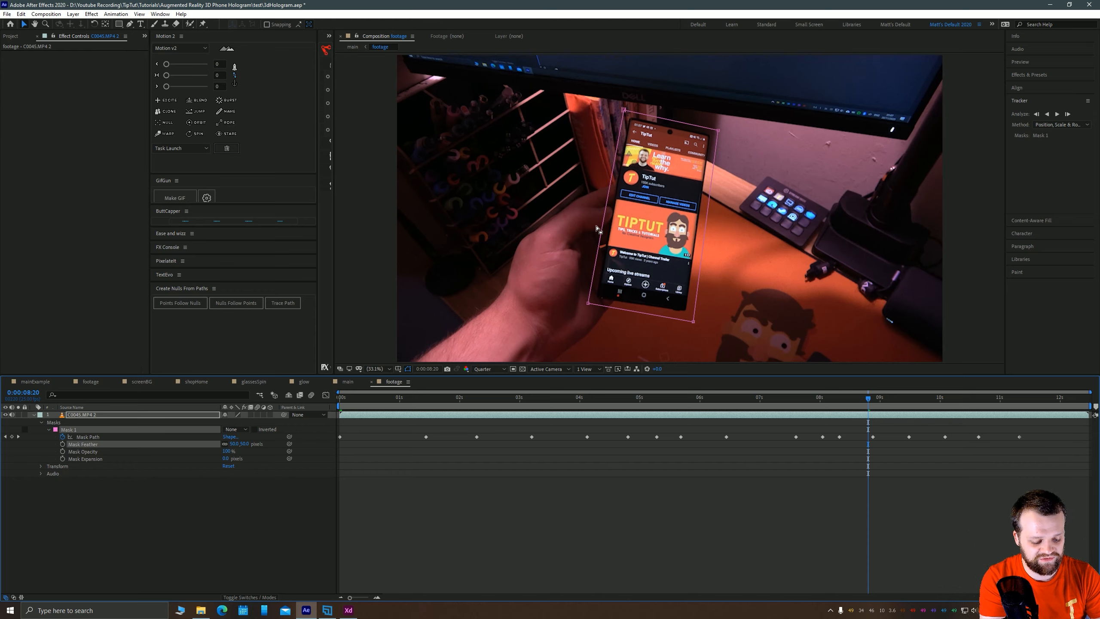
key(Tab)
click(558, 235)
key(comma)
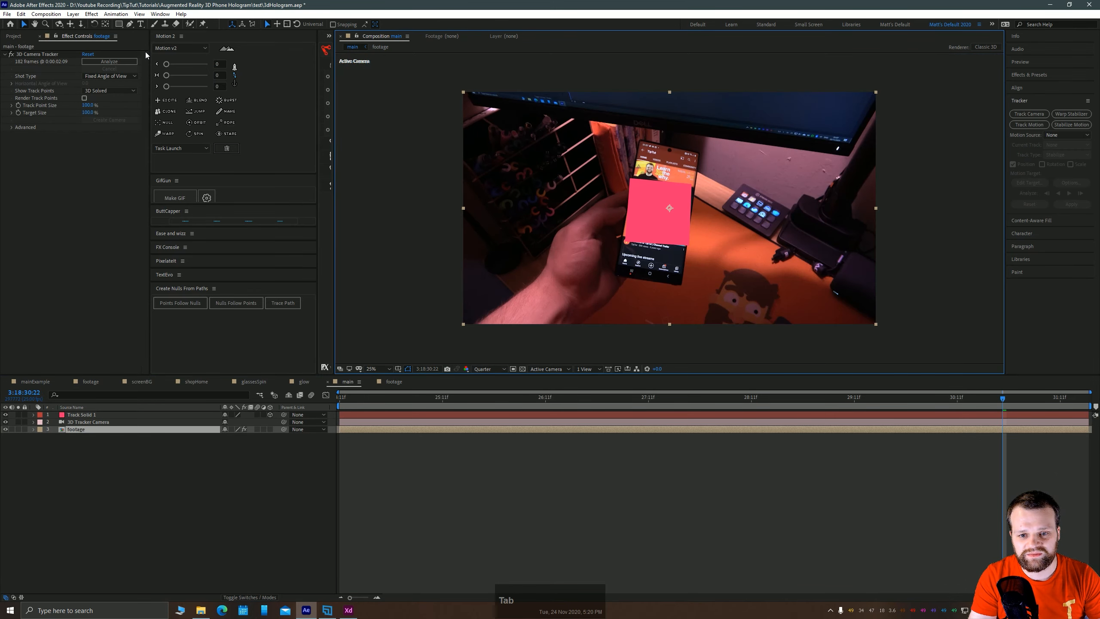
click(74, 443)
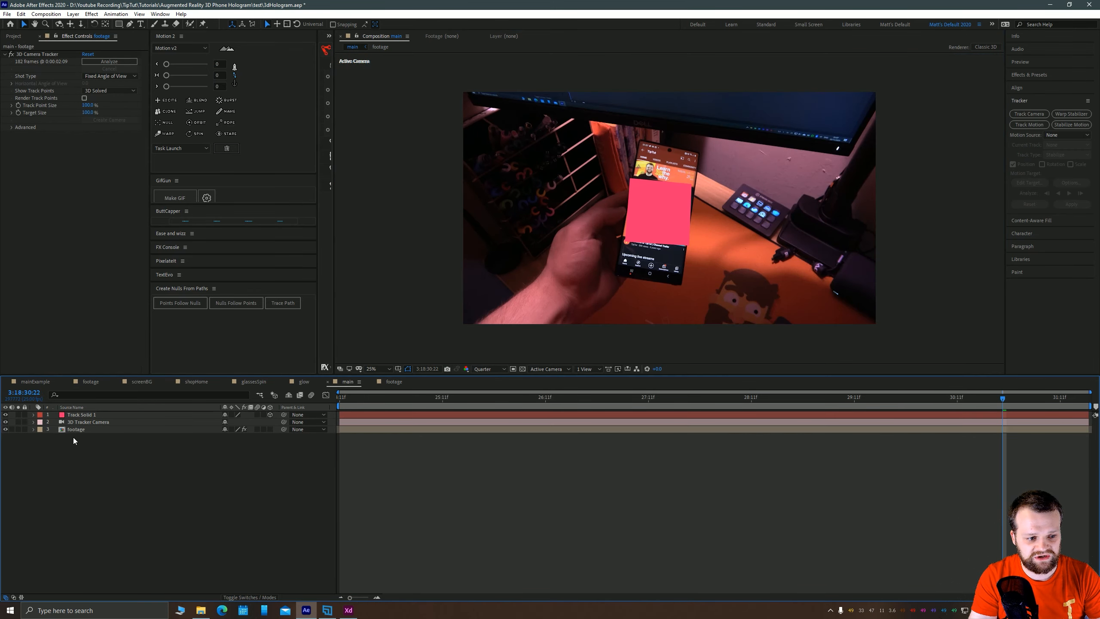
Rotate Track Solid 1 around its Z axis until its edges run parallel to the phone's edges.
click(81, 415)
key(period)
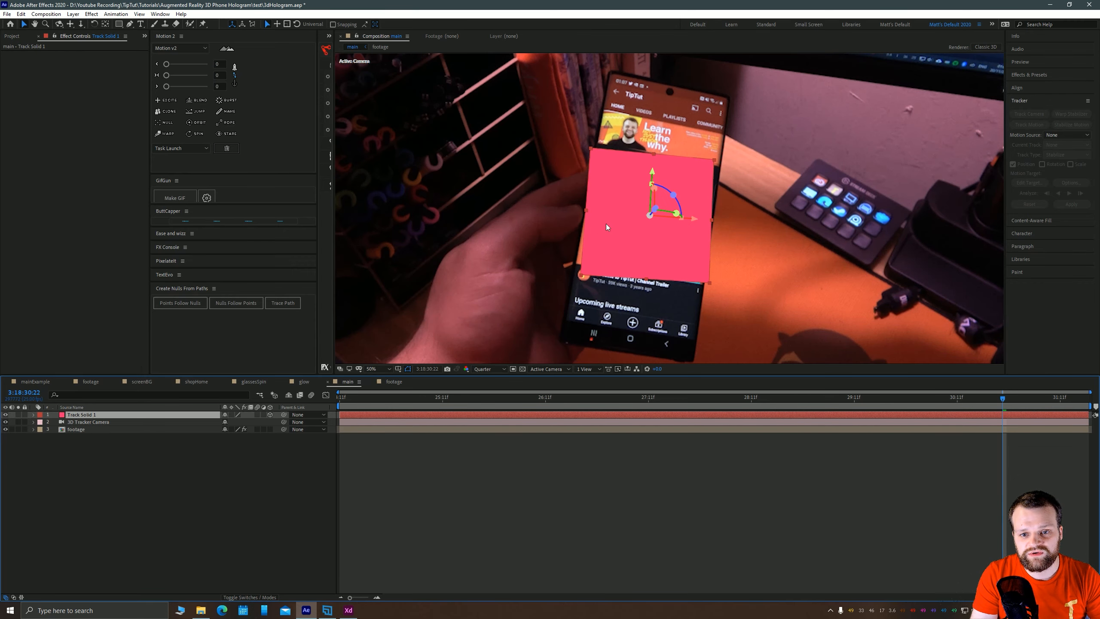
key(period)
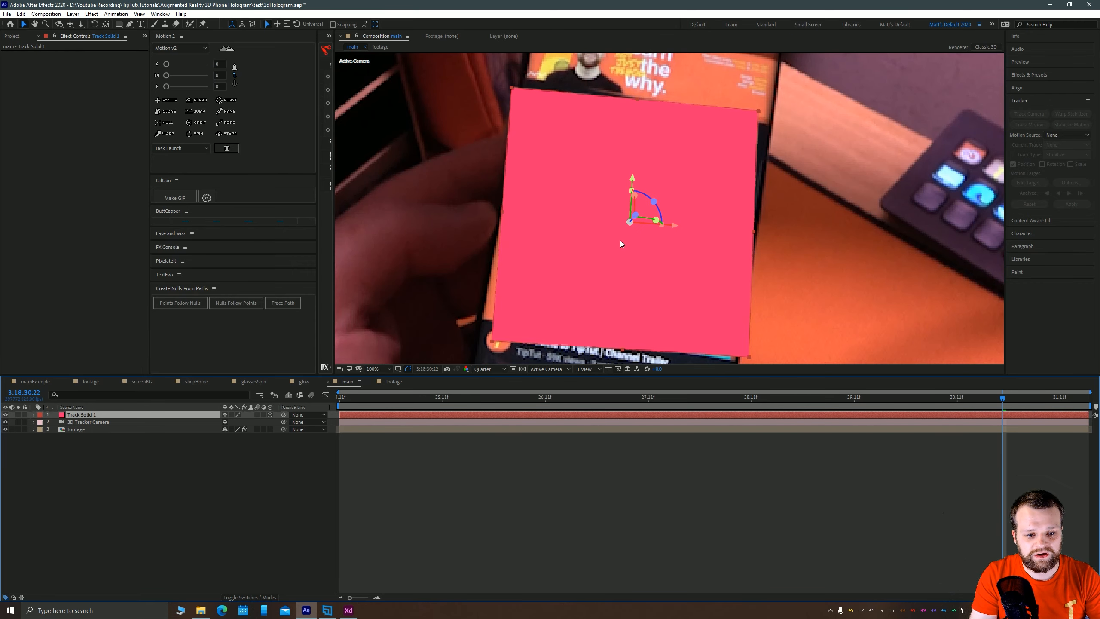
key(r)
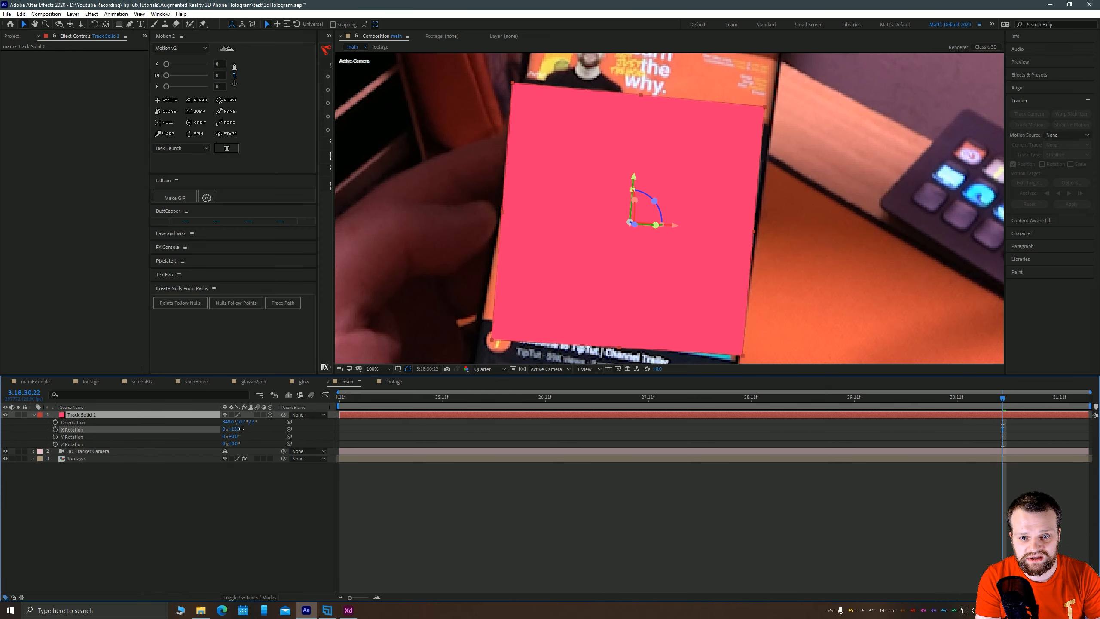
key(z)
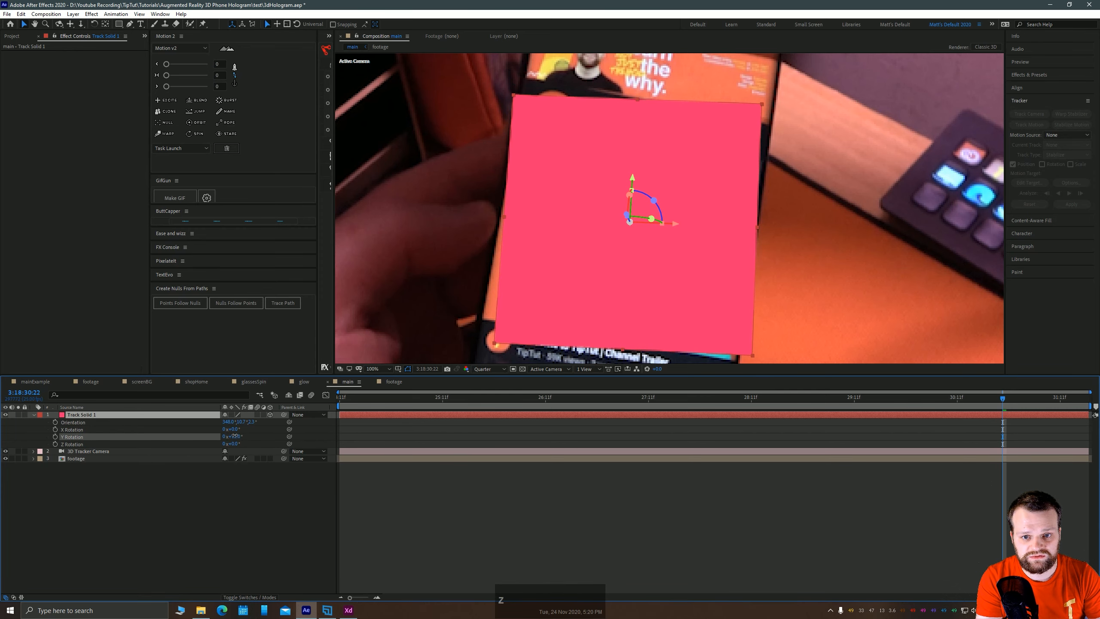
drag(233, 444, 236, 444)
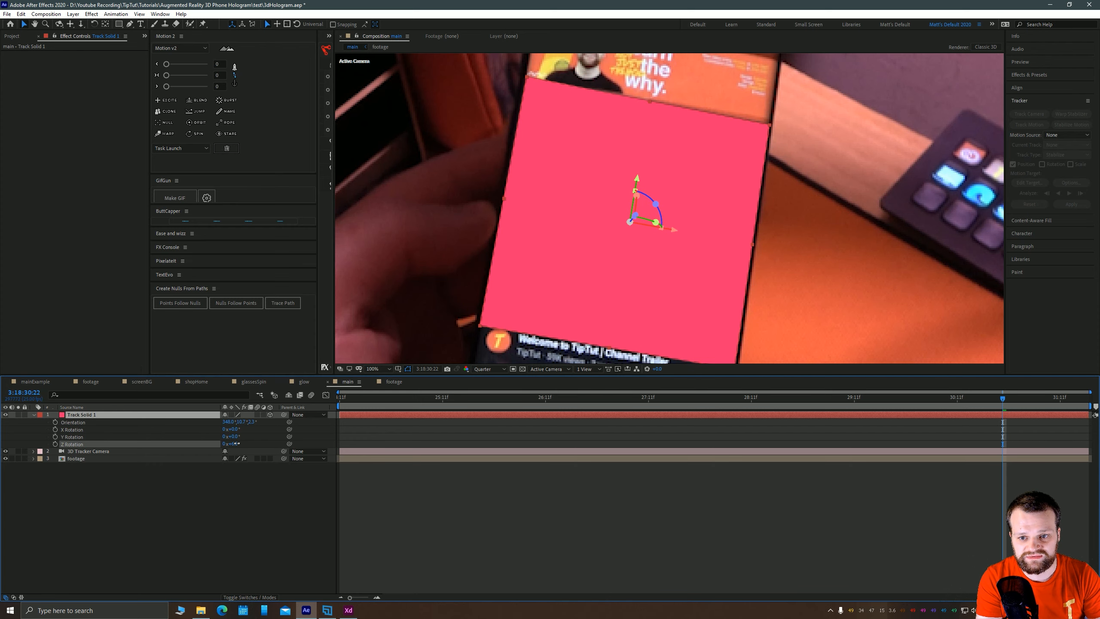
scroll(589, 258, down, 4)
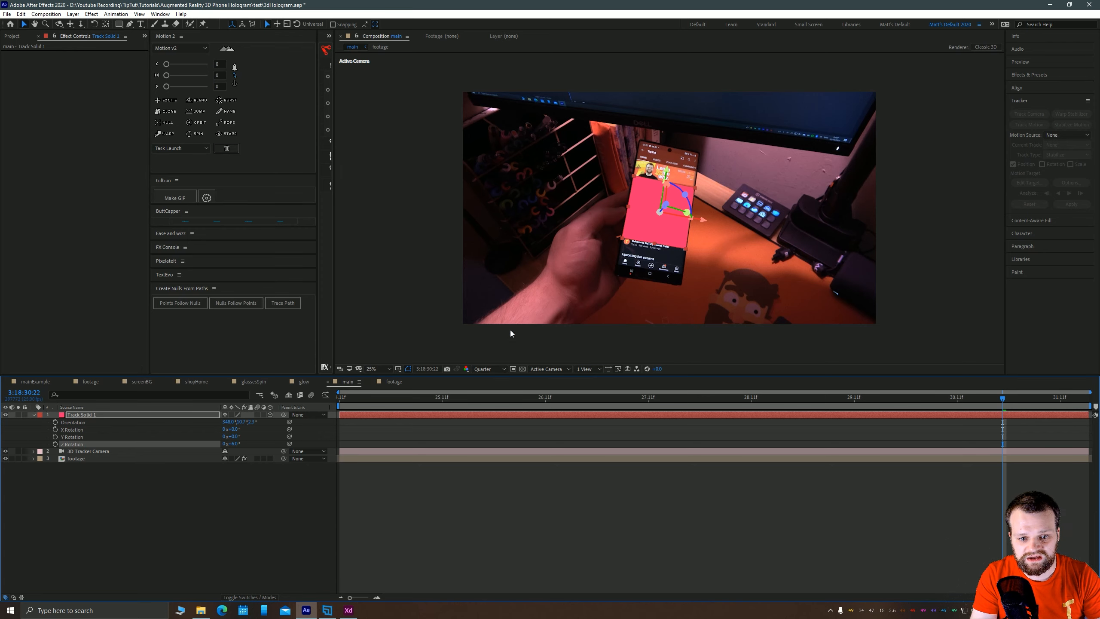
Scale Track Solid 1 up until it extends past the phone, and set its opacity to 20%.
click(635, 177)
drag(634, 177, 579, 133)
key(t)
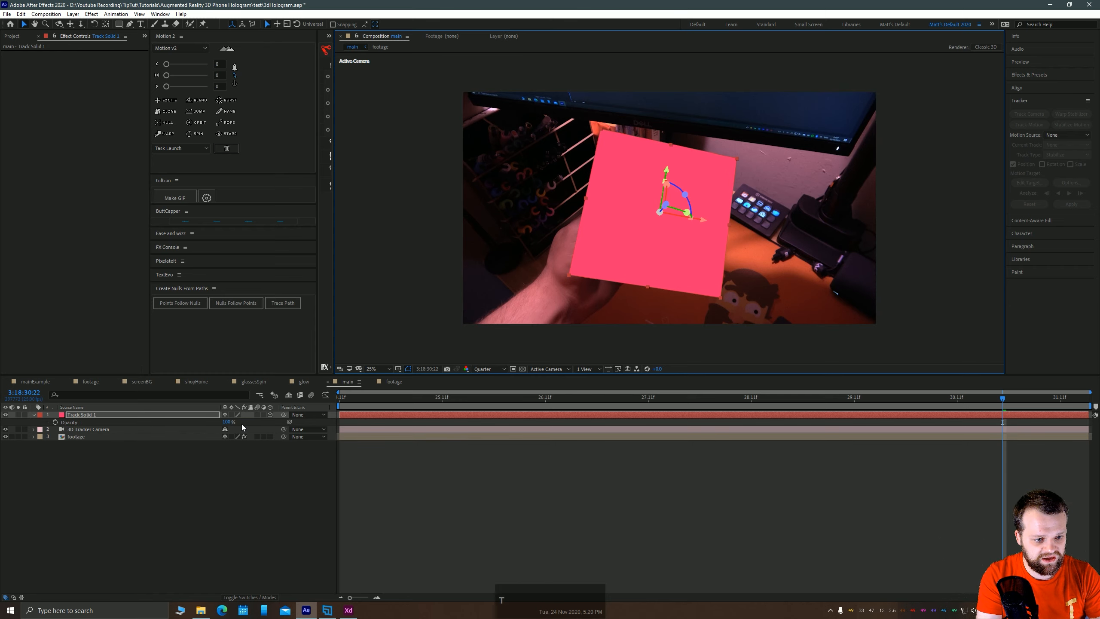
click(228, 421)
text(20)
key(Return)
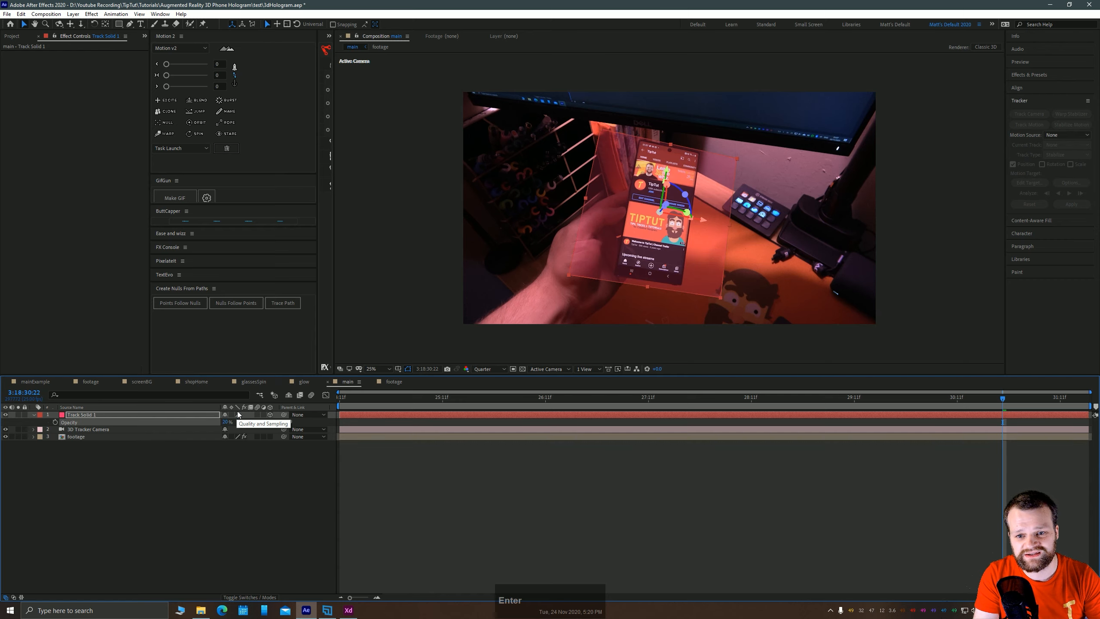
Fine-tune Track Solid 1 by its corner so it covers the phone's top and bottom edges, and reselect the layer.
scroll(694, 165, up, 4)
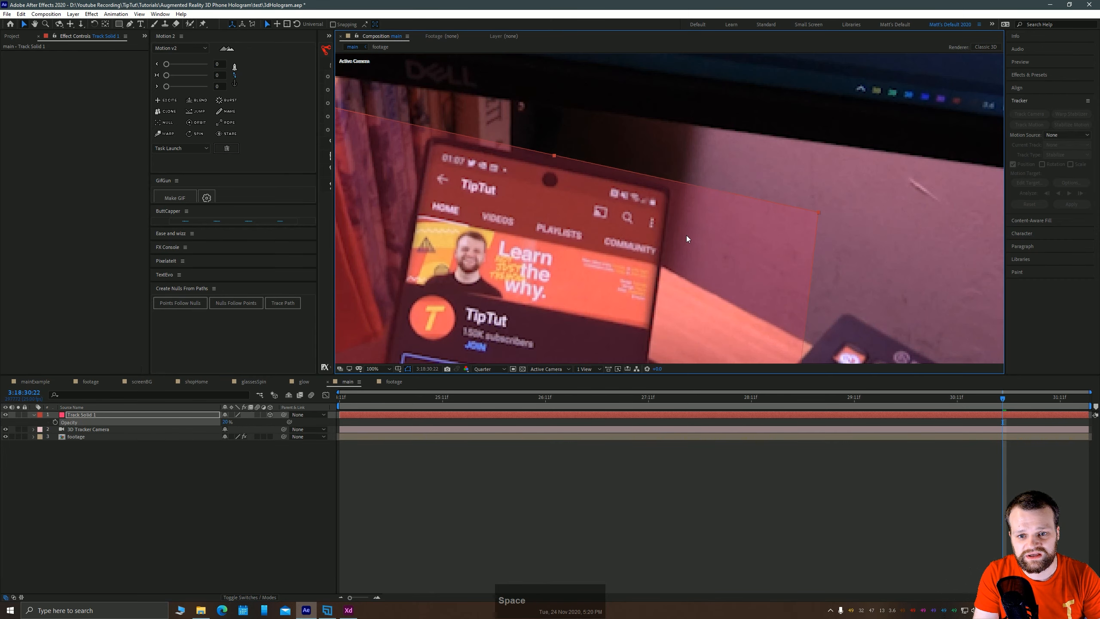
drag(686, 236, 773, 235)
mouse_move(844, 237)
mouse_down()
mouse_move(832, 238)
mouse_move(839, 232)
mouse_up()
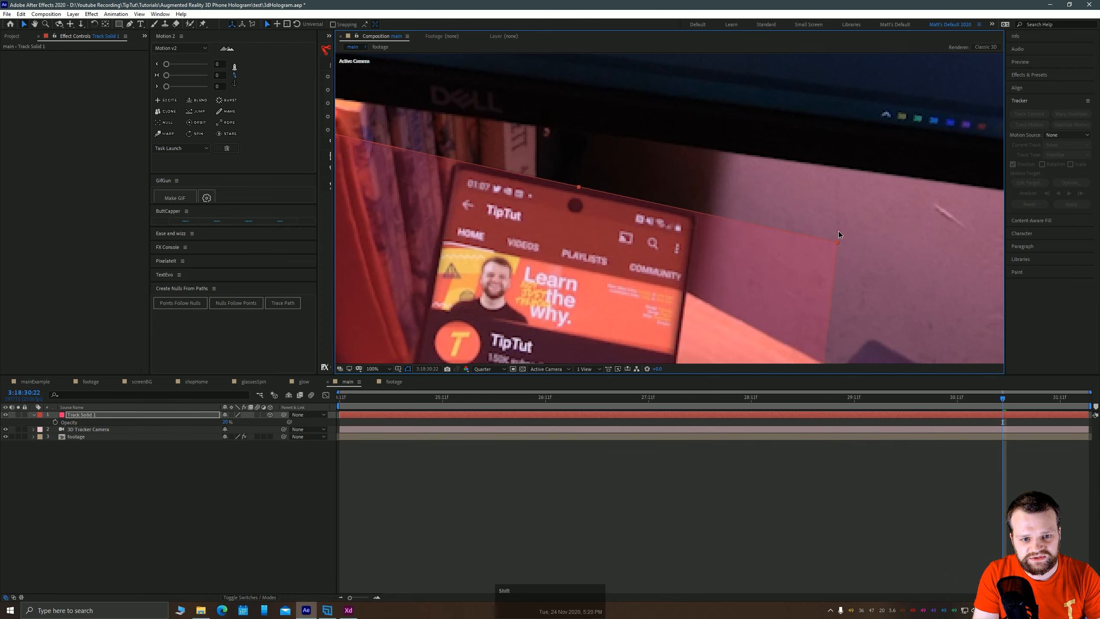
key(space)
drag(557, 274, 637, 48)
drag(537, 238, 580, 39)
drag(589, 175, 629, 156)
click(143, 466)
click(96, 415)
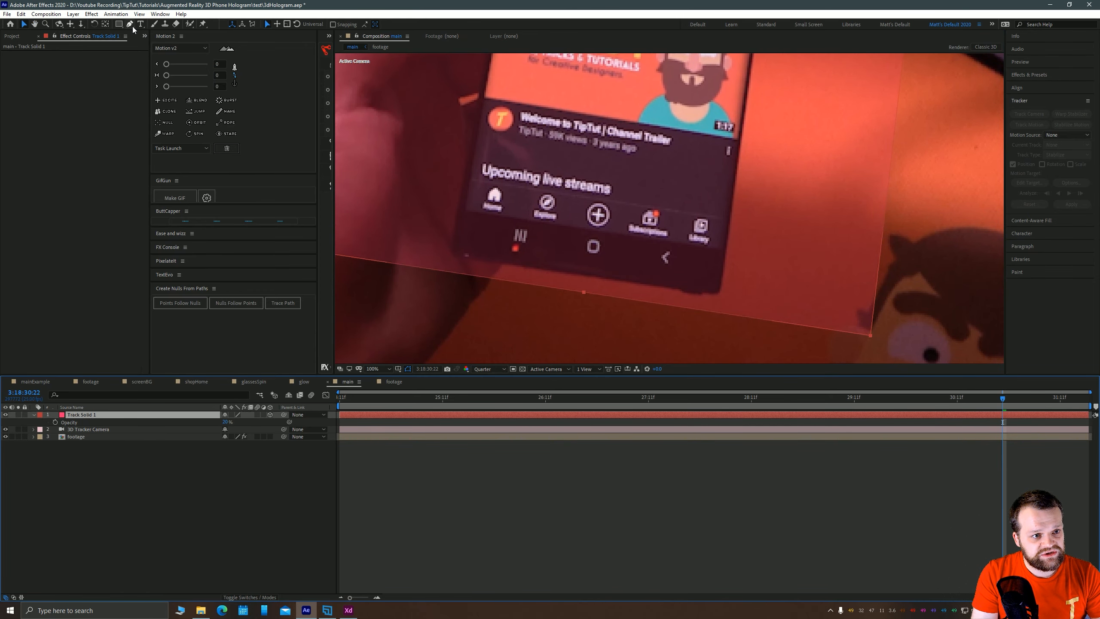
Start a Pen tool mask on Track Solid 1 along the phone screen's bottom edge, and set the preview resolution to Full.
key(space)
scroll(510, 257, up, 2)
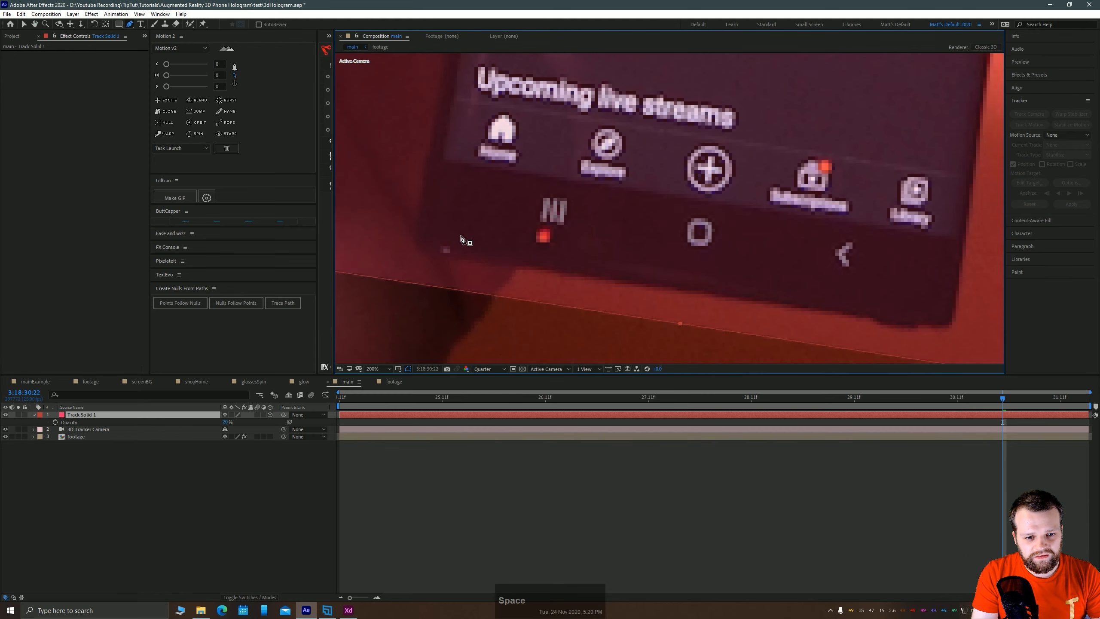
click(452, 237)
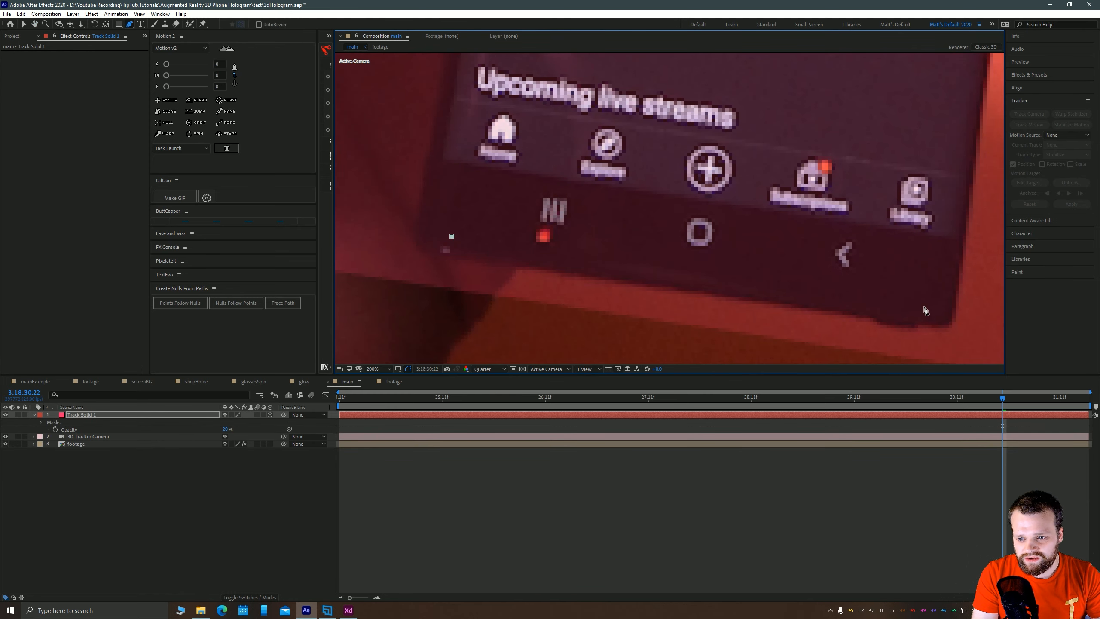
click(925, 312)
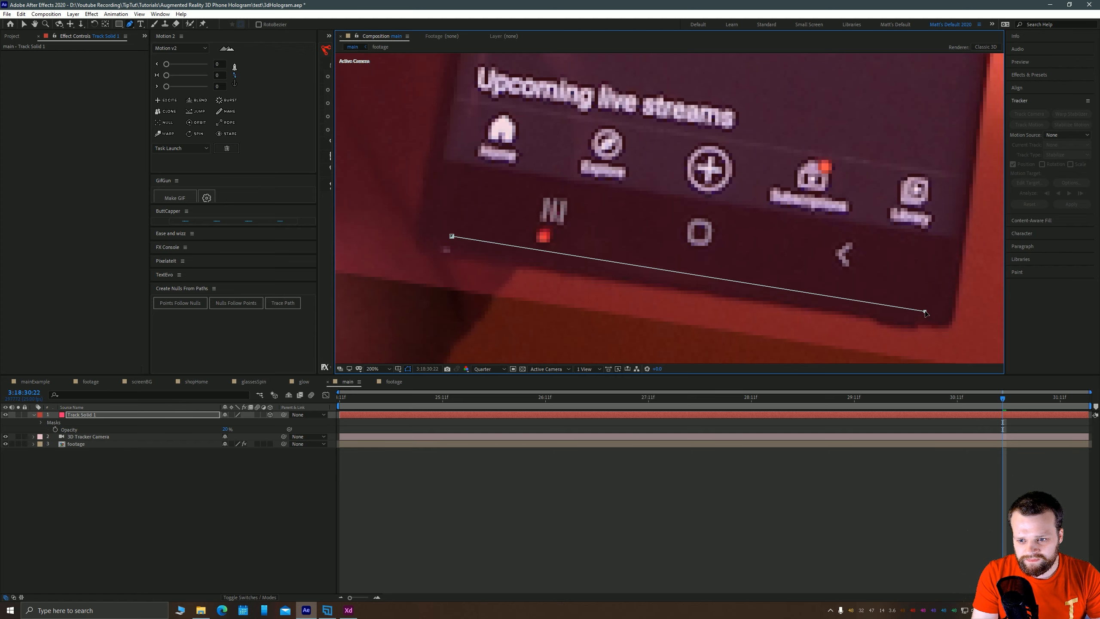
click(489, 368)
click(494, 379)
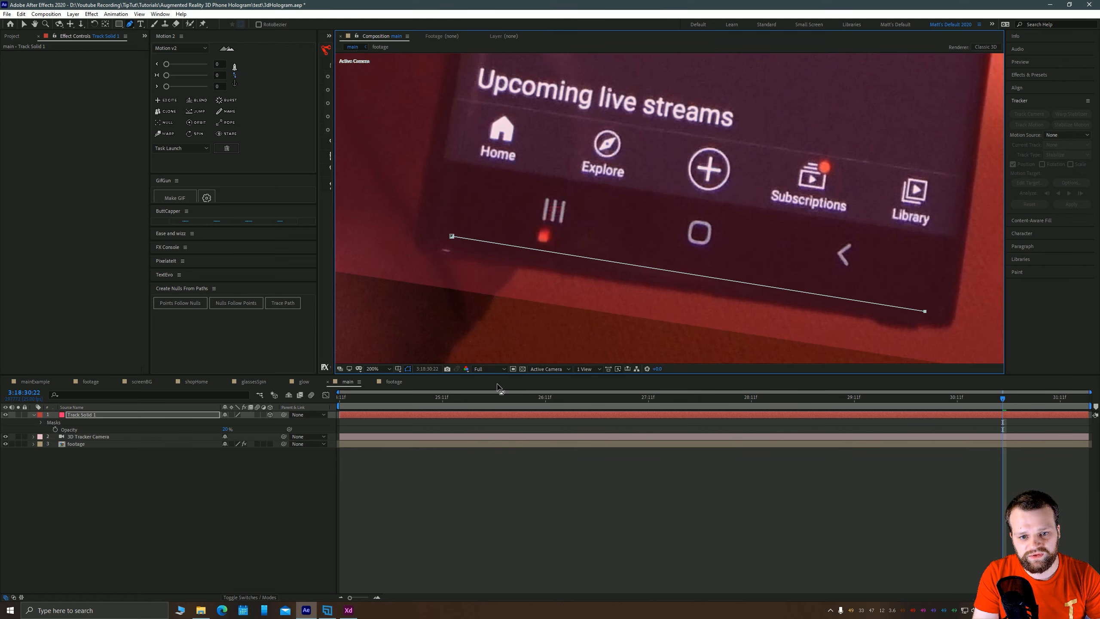
Extend the mask up the phone screen's right edge and curve it around the rounded top-right corner.
drag(959, 275, 630, 451)
drag(684, 126, 592, 544)
drag(661, 70, 602, 353)
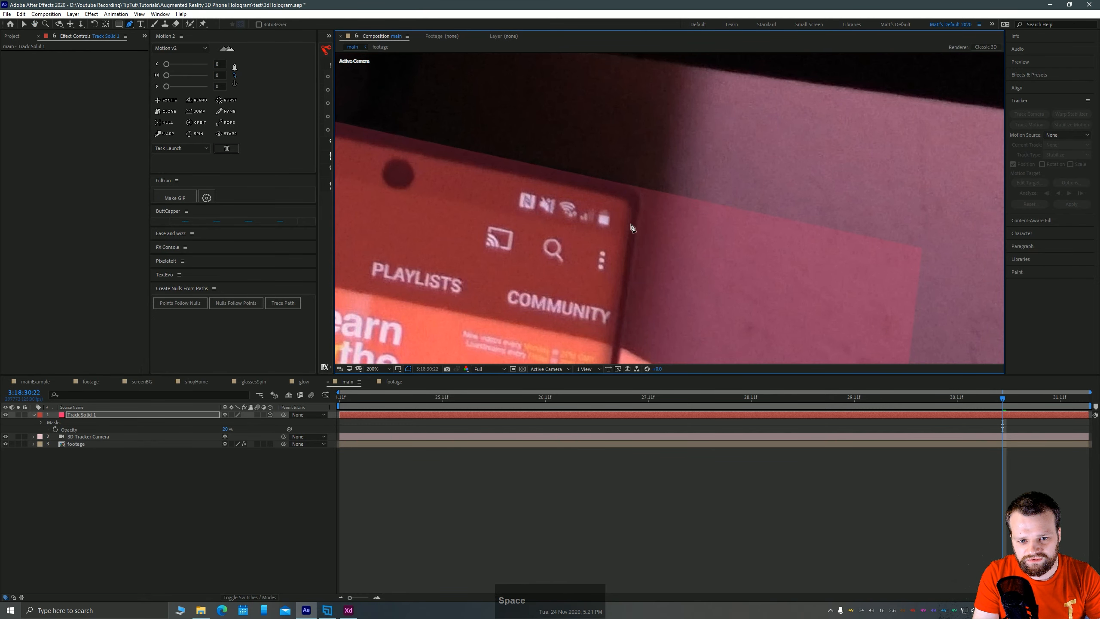
click(630, 225)
drag(608, 194, 575, 190)
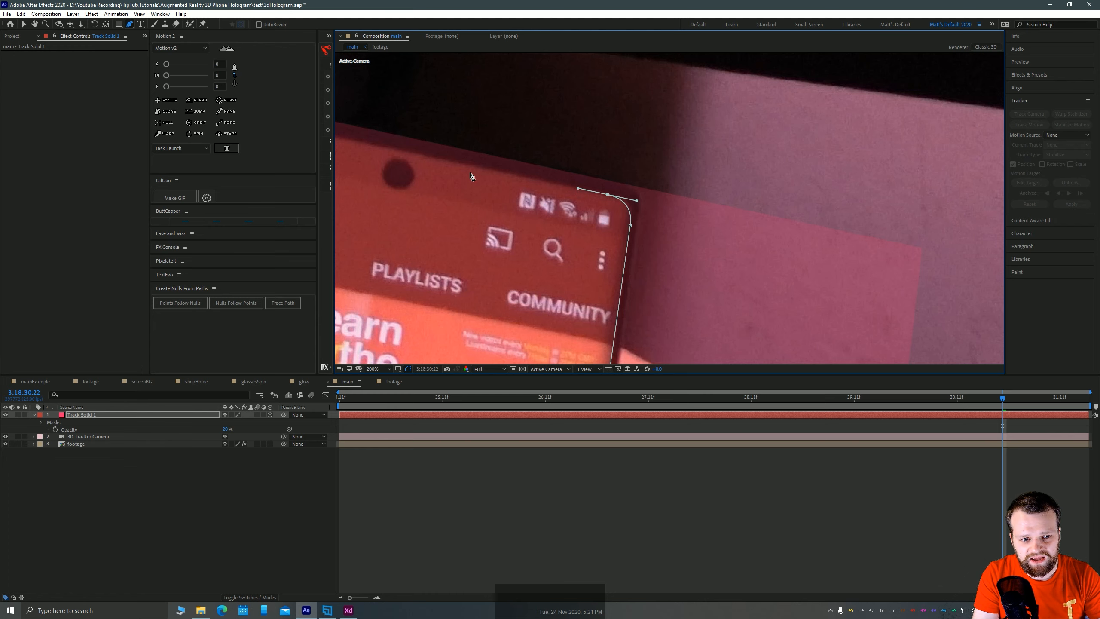
Continue the mask along the phone screen's top edge and curve it around the rounded top-left corner.
key(space)
drag(444, 184, 666, 255)
drag(408, 206, 616, 220)
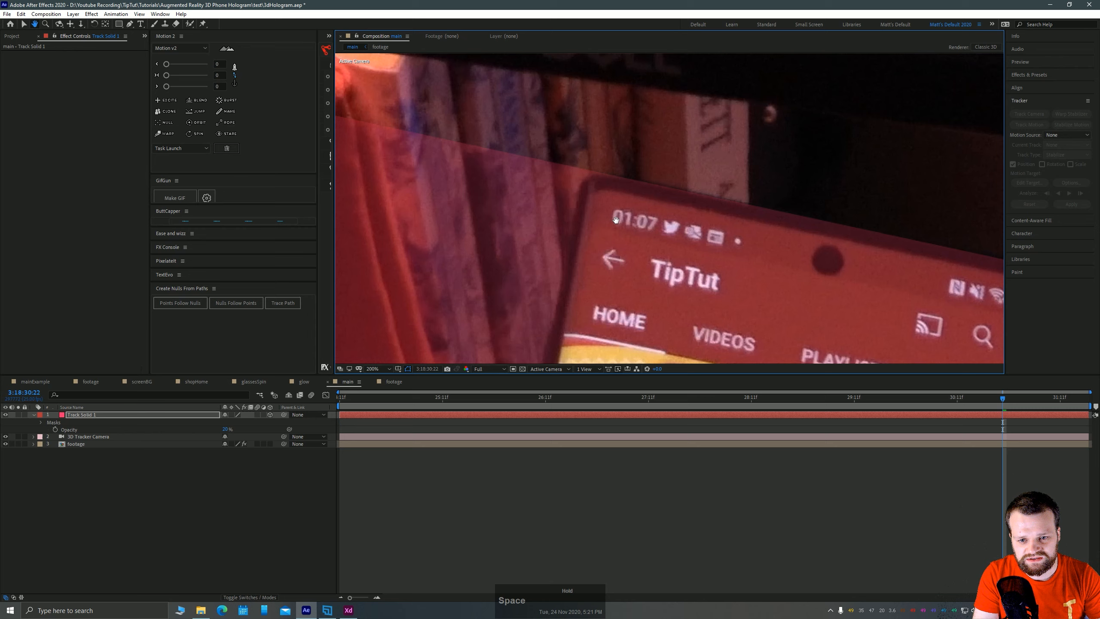
click(617, 191)
drag(586, 208, 582, 229)
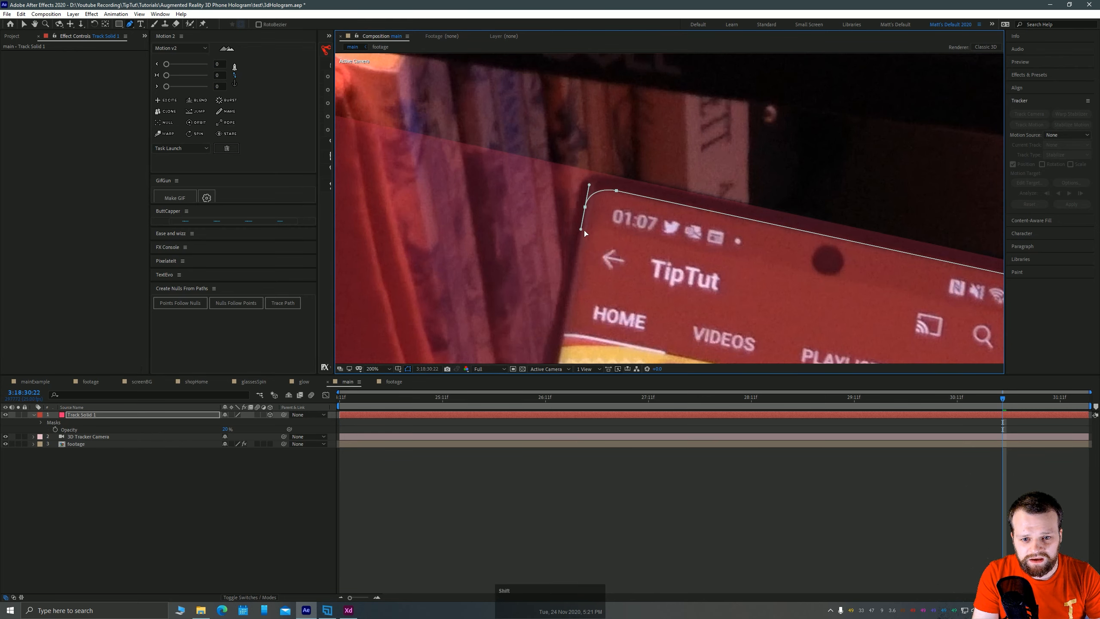
Bring the mask down the phone screen's left edge, round the bottom-left corner, and close the path.
key(space)
drag(576, 339, 607, 78)
drag(511, 338, 522, 44)
drag(509, 177, 530, 251)
click(528, 181)
scroll(602, 197, down, 3)
key(space)
click(24, 24)
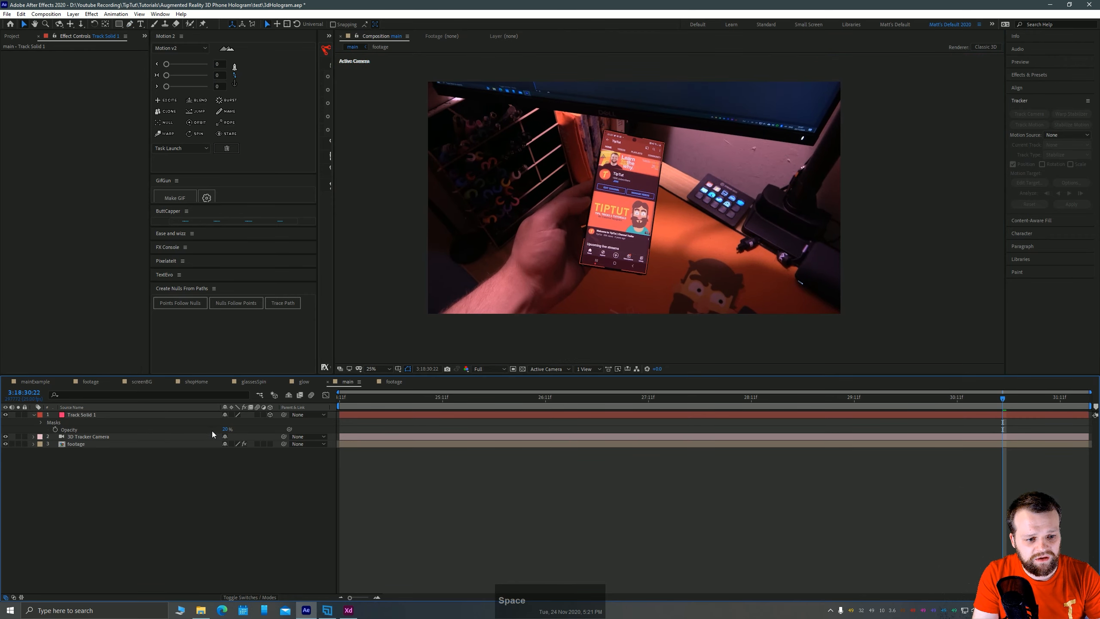
Set Track Solid 1's opacity to 100% and scrub the timeline at Quarter resolution to check how the masked solid follows the phone.
drag(226, 429, 564, 391)
scroll(636, 218, up, 2)
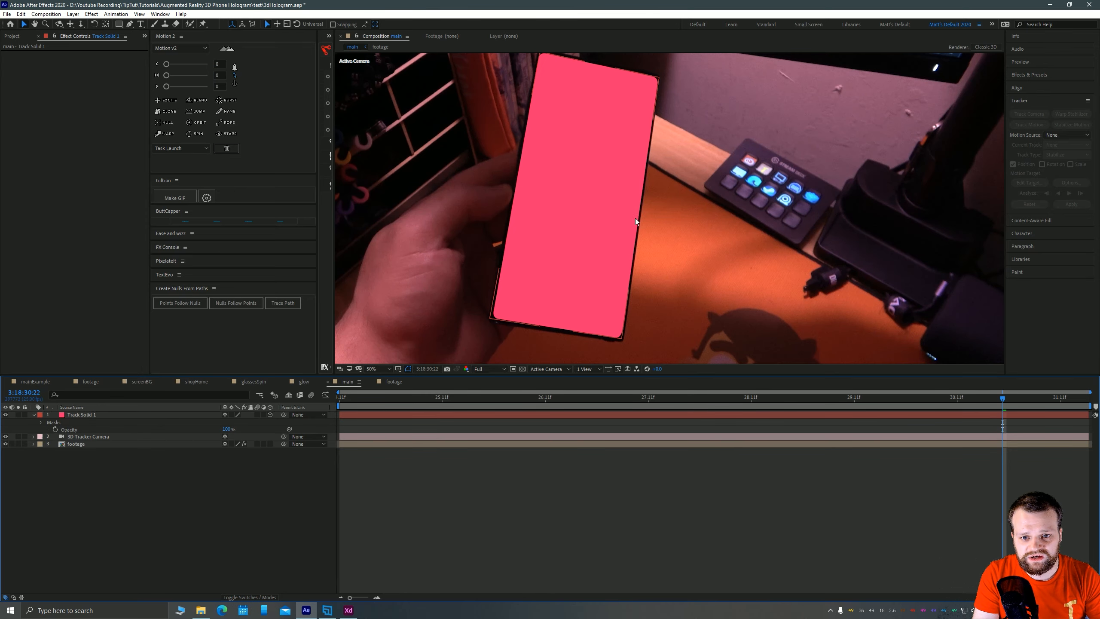
click(505, 369)
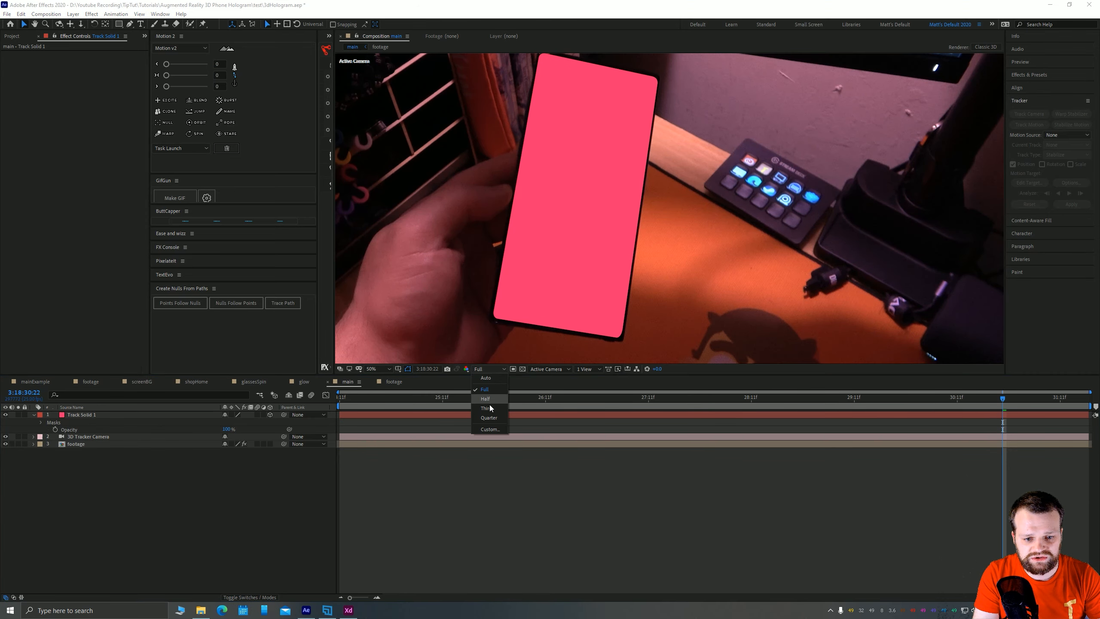
click(487, 418)
drag(428, 398, 871, 366)
Set the preview resolution to Full and refine Track Solid 1's mask at the phone screen's top-right corner with the Pen tool.
click(502, 368)
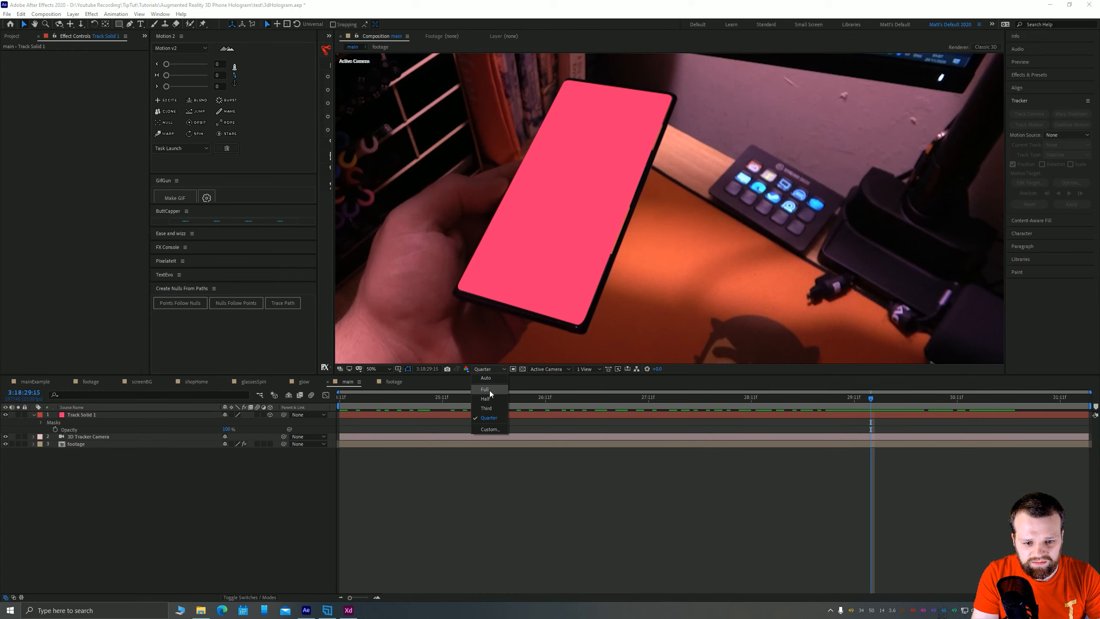
click(492, 394)
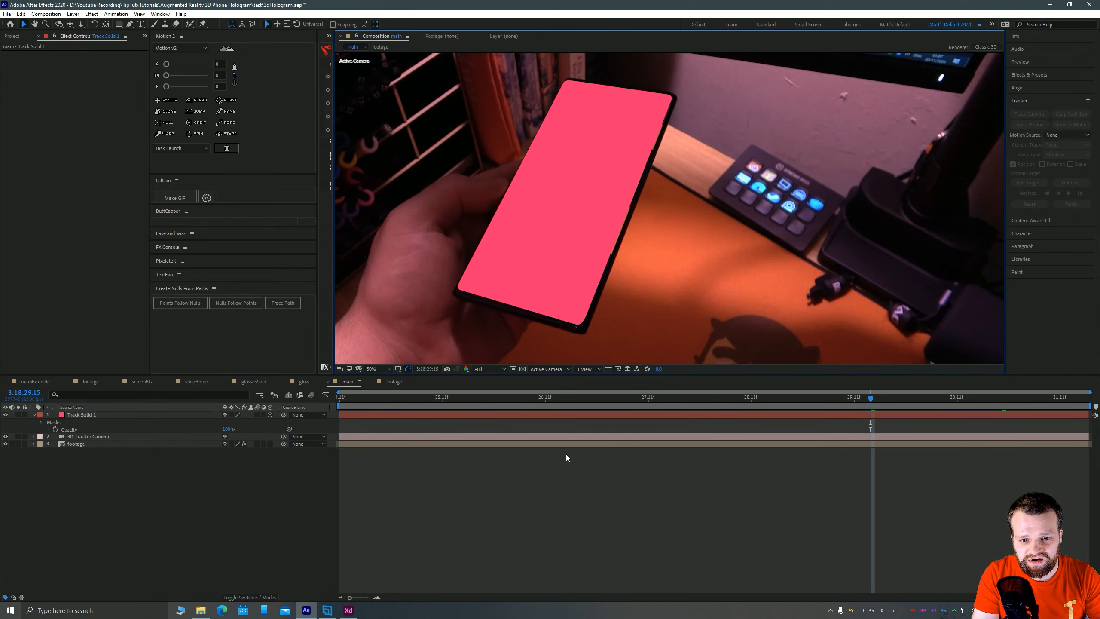
scroll(649, 204, up, 2)
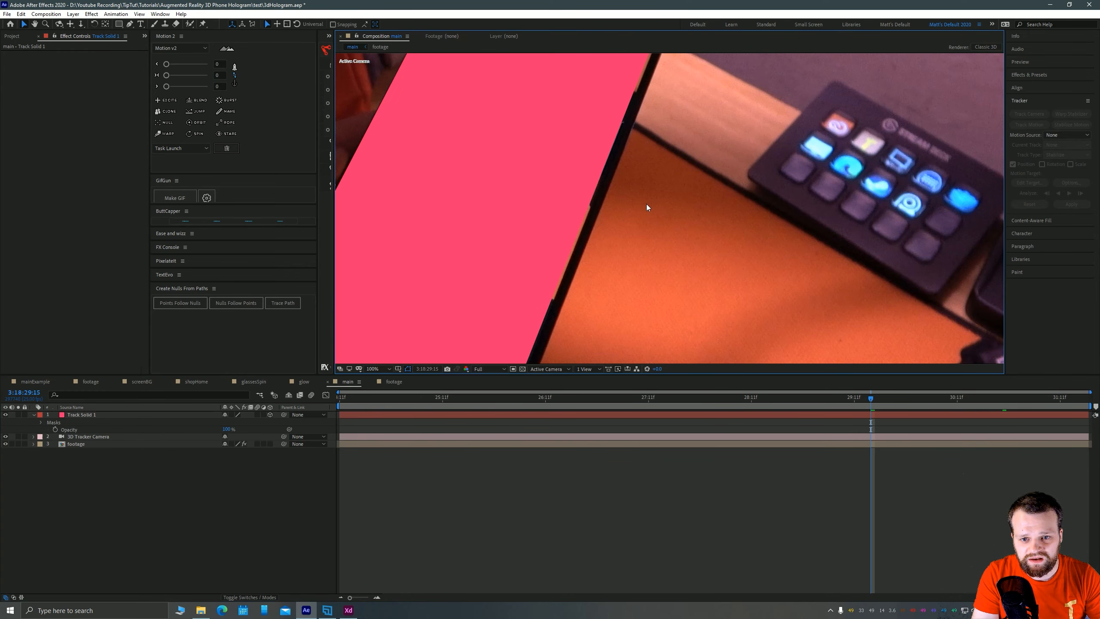
click(567, 170)
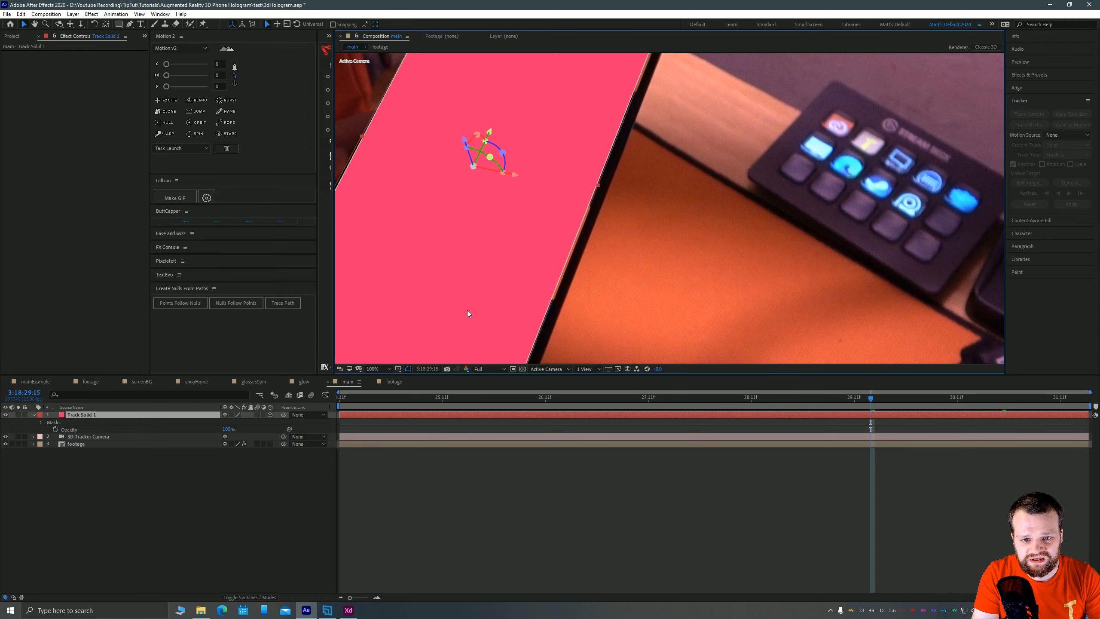
click(131, 26)
key(space)
drag(587, 125, 534, 298)
click(618, 162)
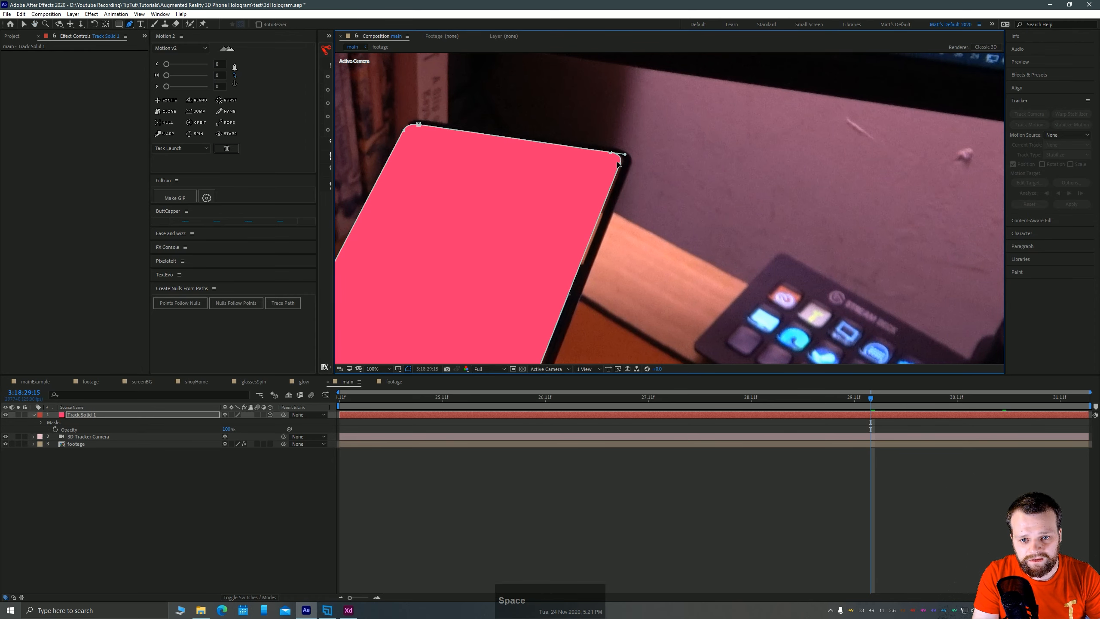
Adjust the mask's curve points at the phone screen's bottom-right corner to follow the rounded edge.
key(space)
drag(560, 258, 607, 104)
drag(498, 325, 550, 125)
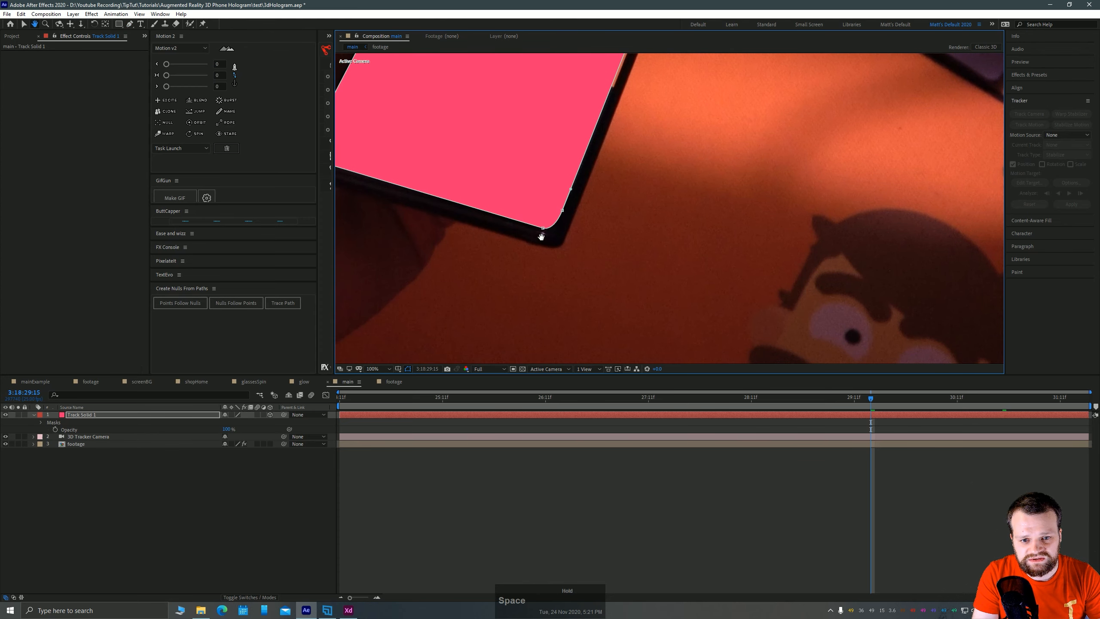
click(562, 211)
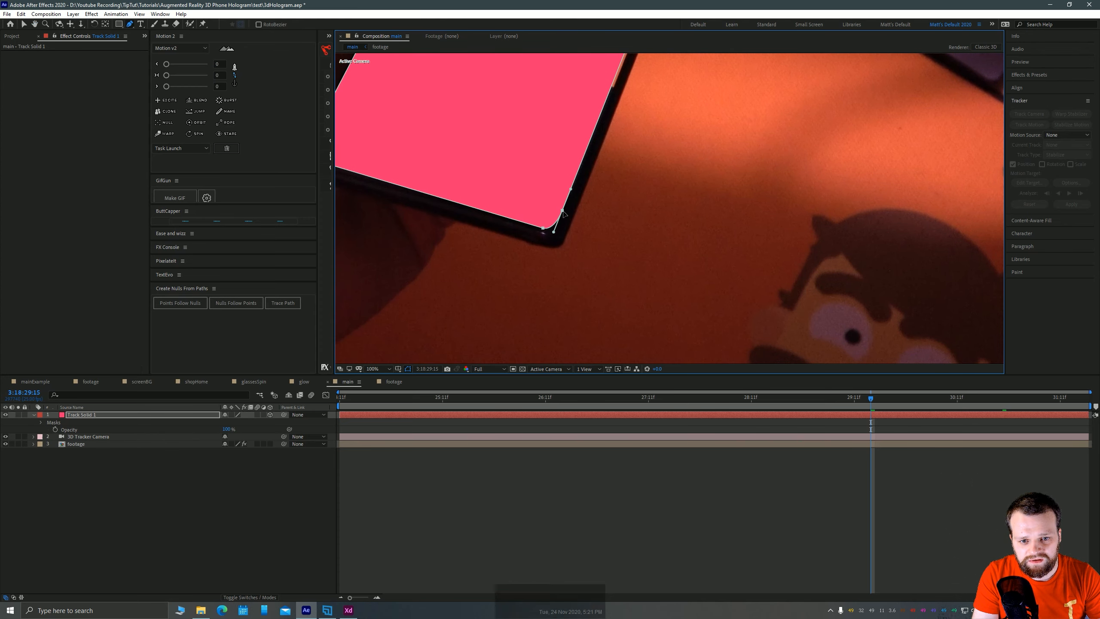
drag(563, 211, 565, 211)
scroll(643, 185, down, 1)
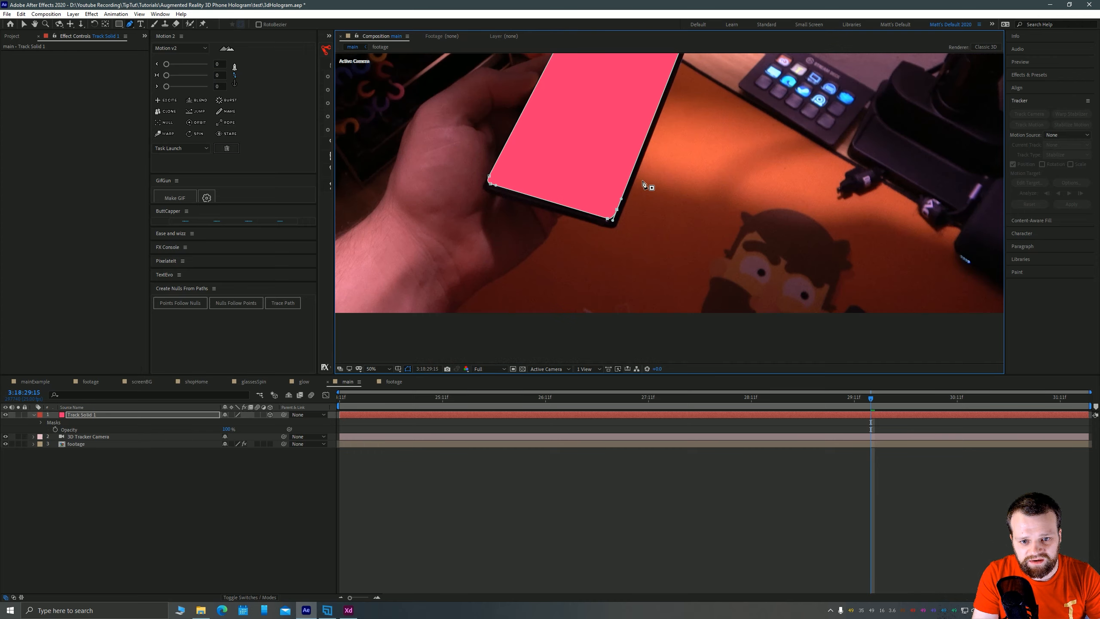
Deselect the layer and scrub back to 3:18:25:03 to check the refined mask against the whole phone screen.
key(space)
drag(574, 138, 541, 253)
click(24, 25)
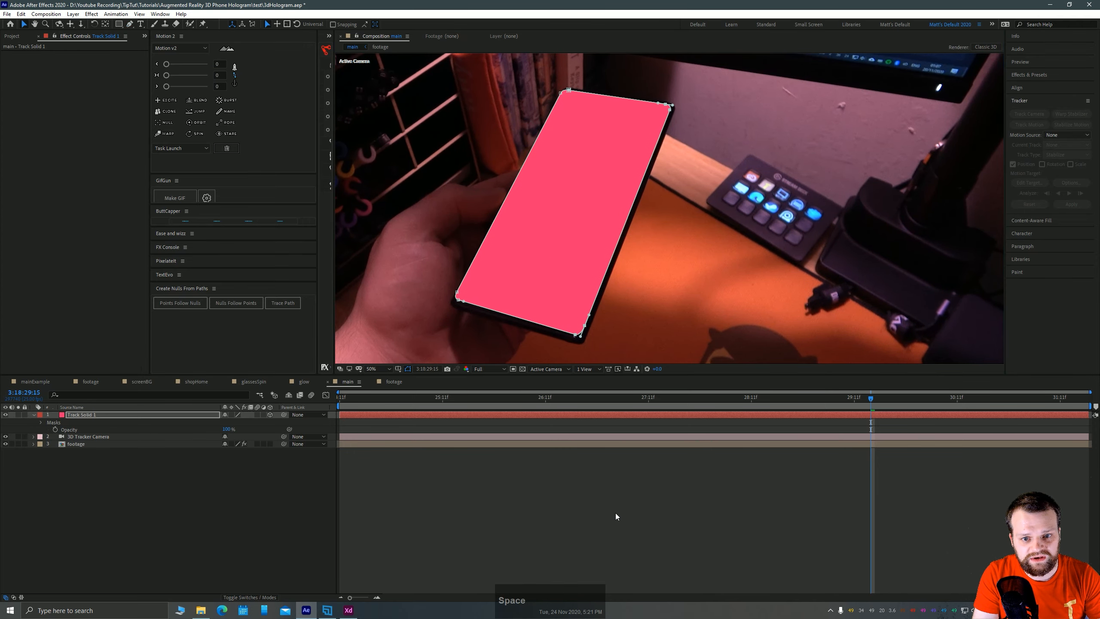
click(609, 494)
drag(538, 399, 410, 399)
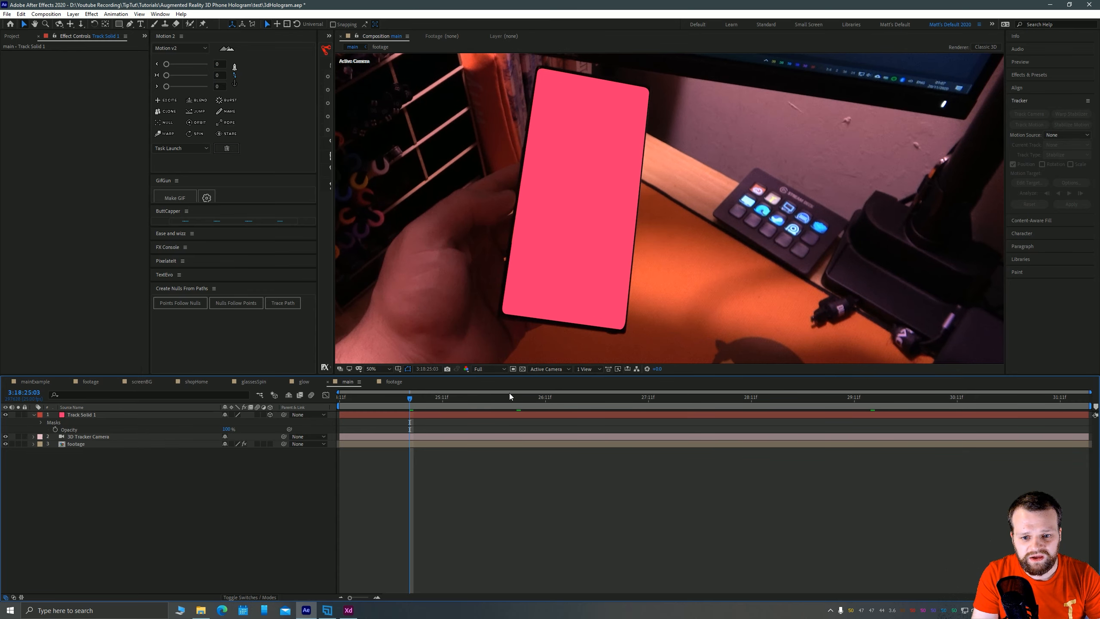
key(comma)
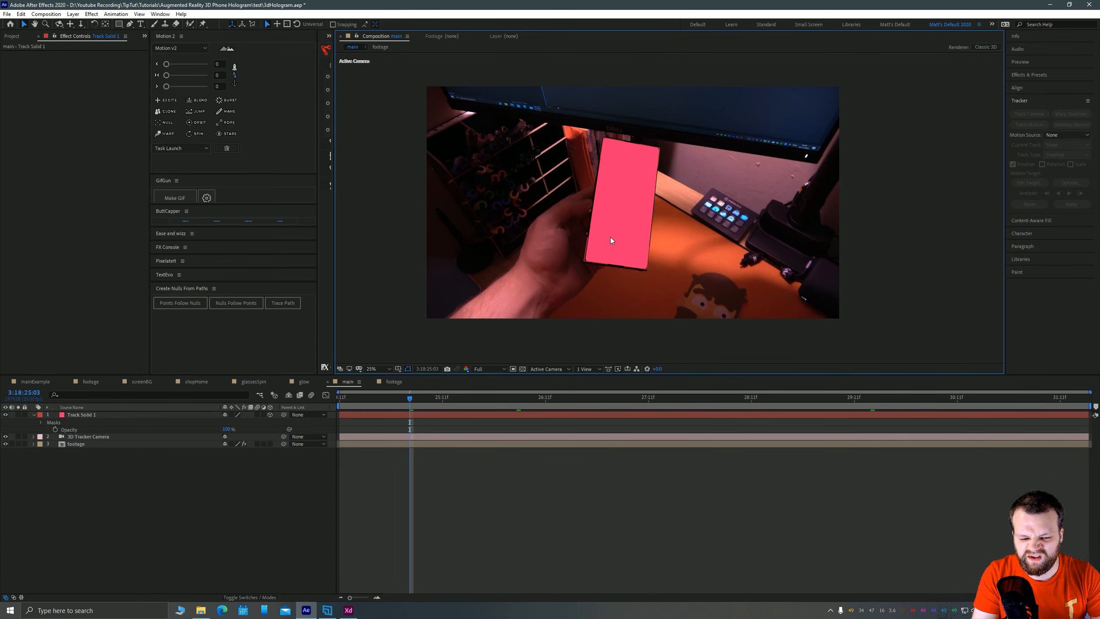
Rename the Track Solid 1 layer as trackedMatte.
click(86, 415)
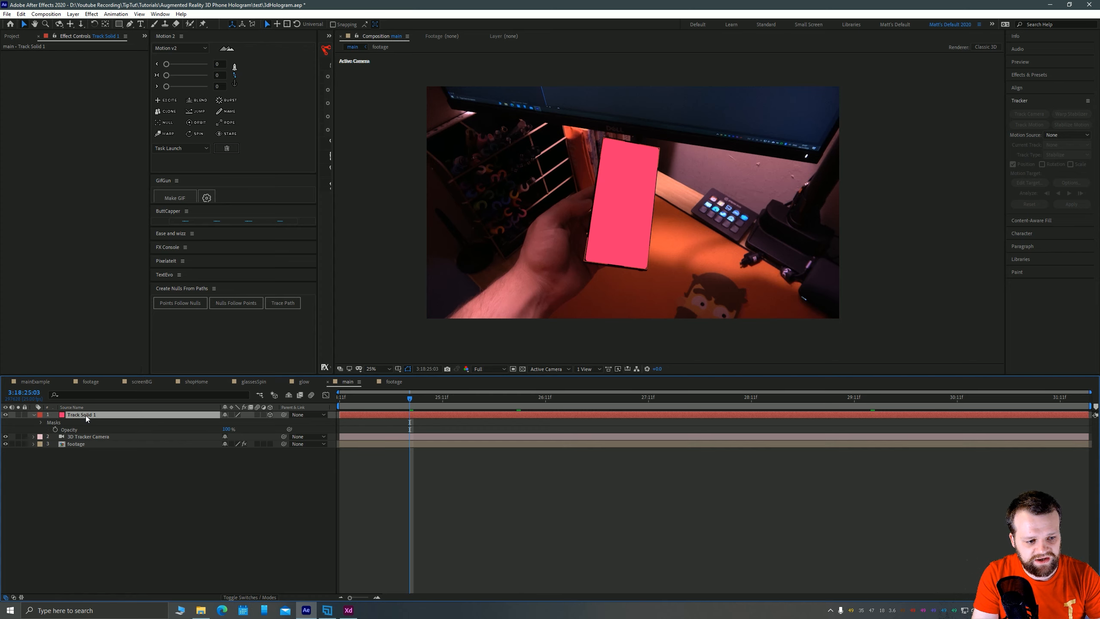
key(Return)
text(trac)
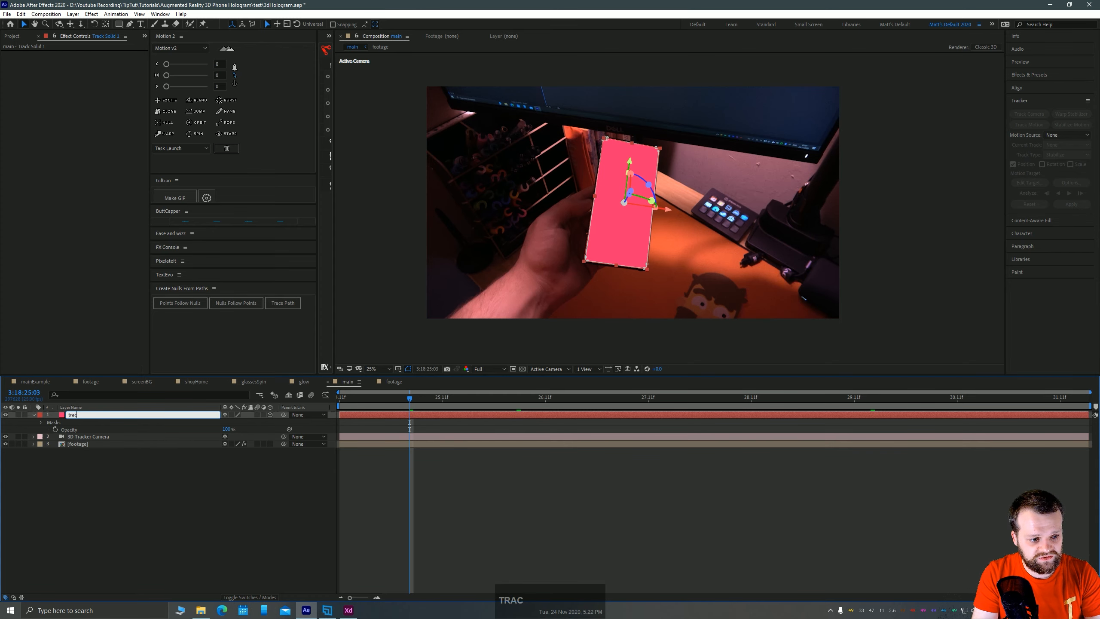
text(kedMatt)
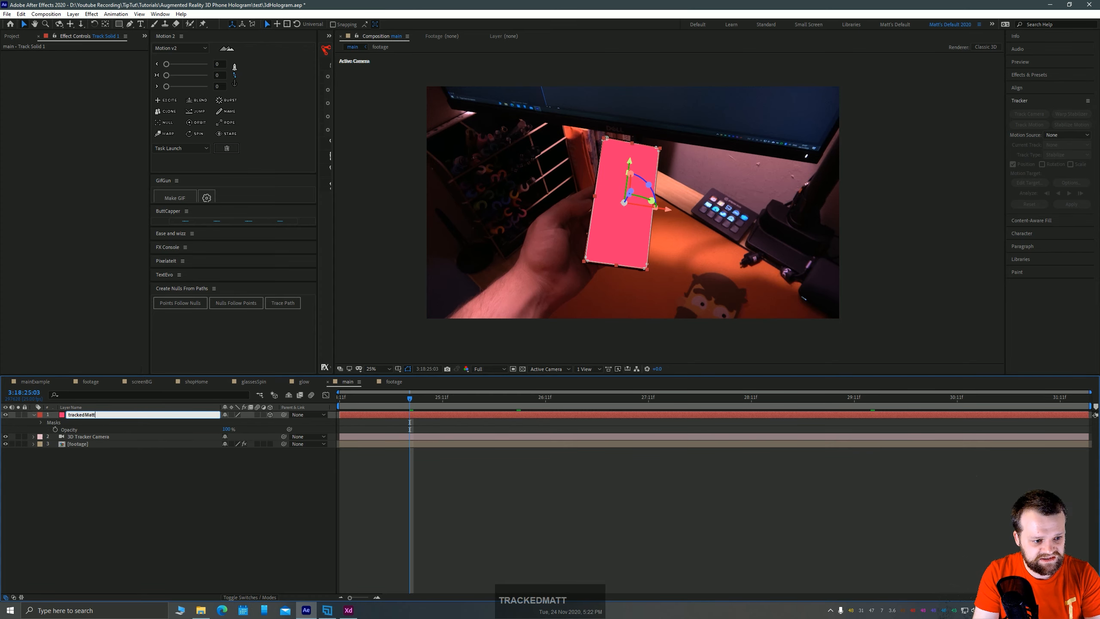
text(e)
key(Return)
click(78, 477)
click(77, 415)
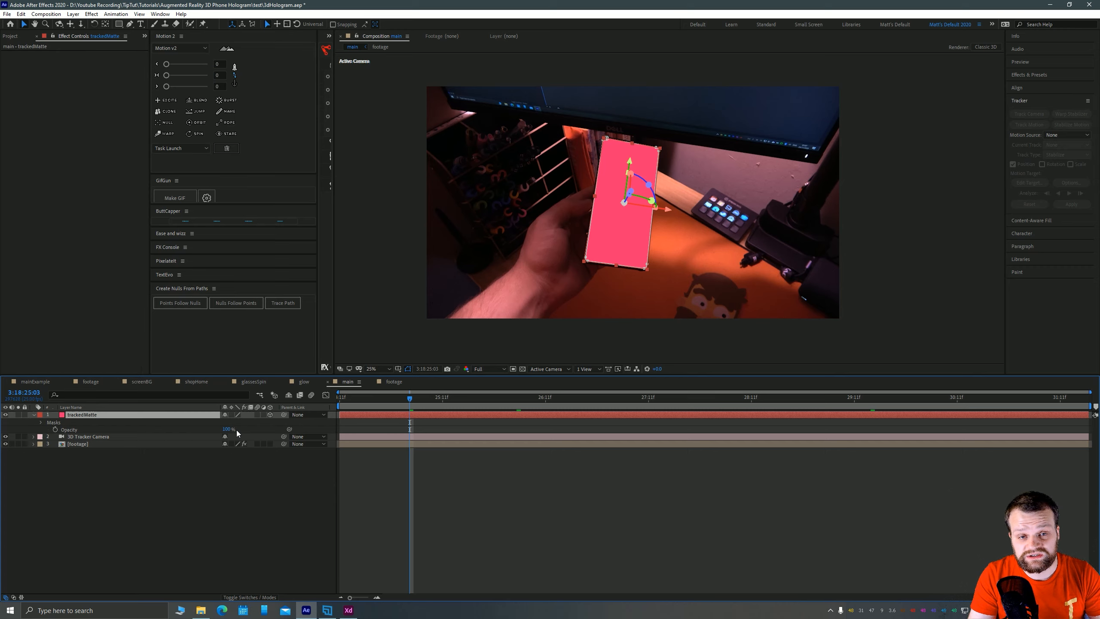
click(109, 489)
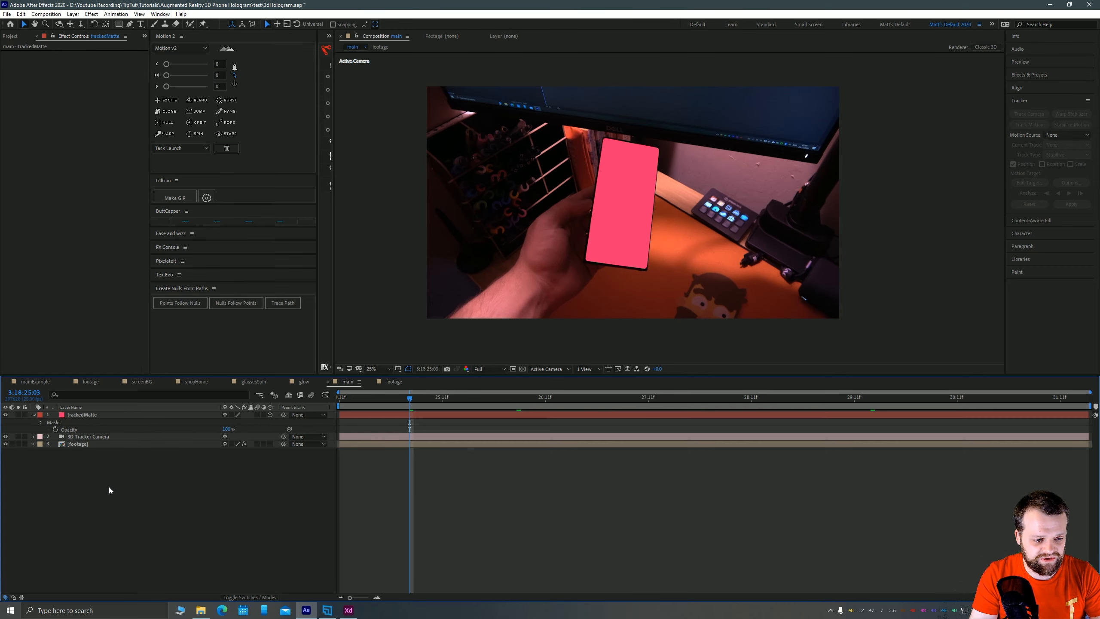
Pre-compose the trackedMatte layer as a composition named trackedMatte, leaving all attributes in 'main'.
click(71, 407)
click(71, 415)
click(71, 407)
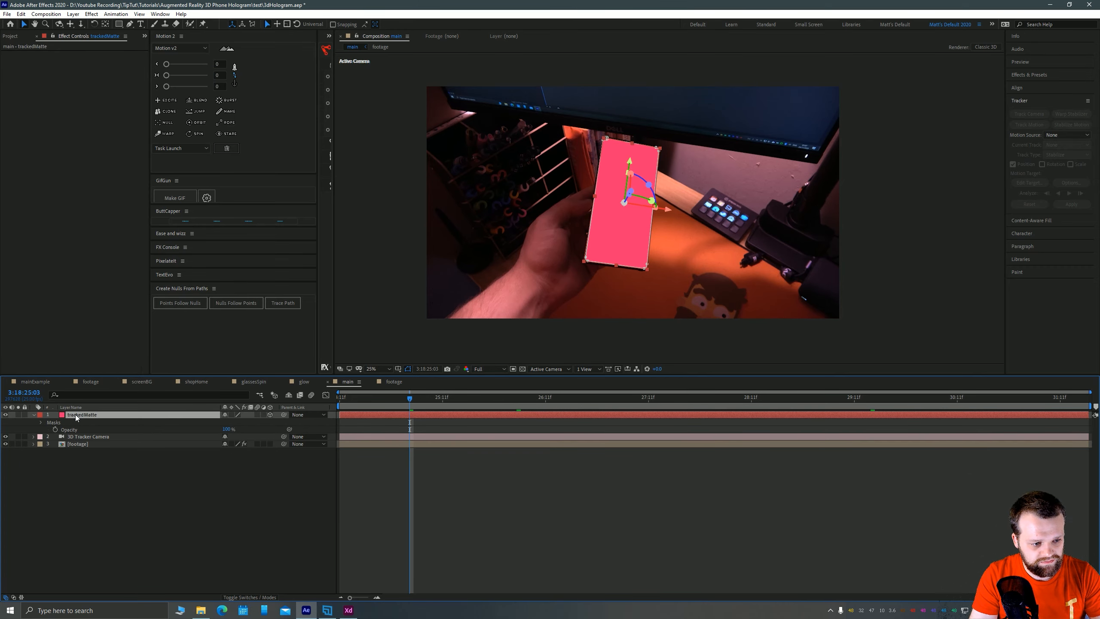
right_click(74, 415)
click(106, 367)
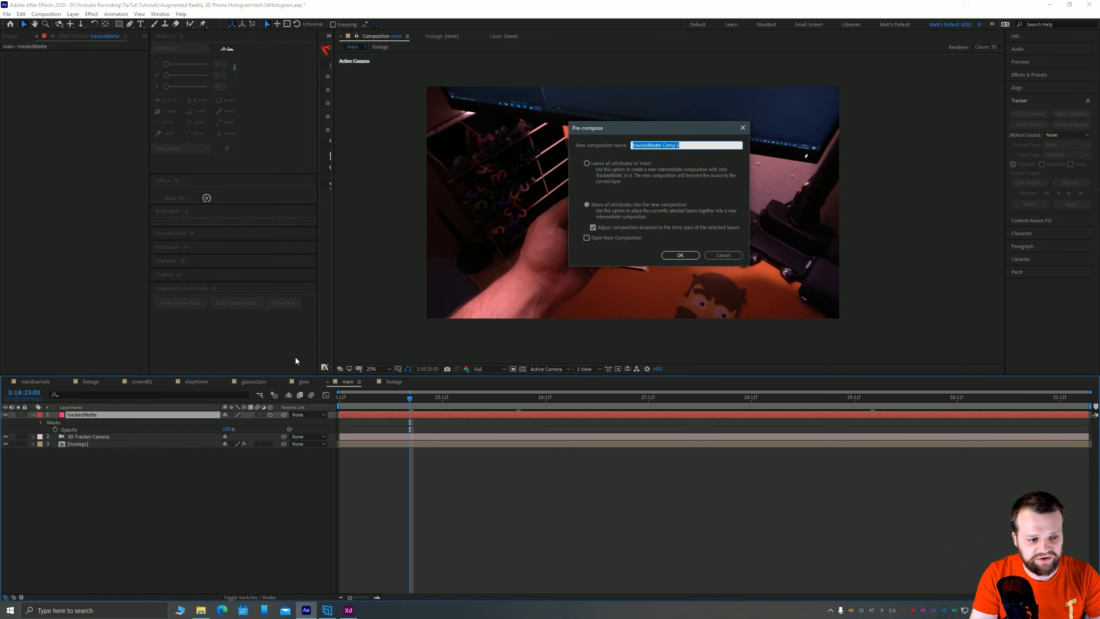
click(588, 163)
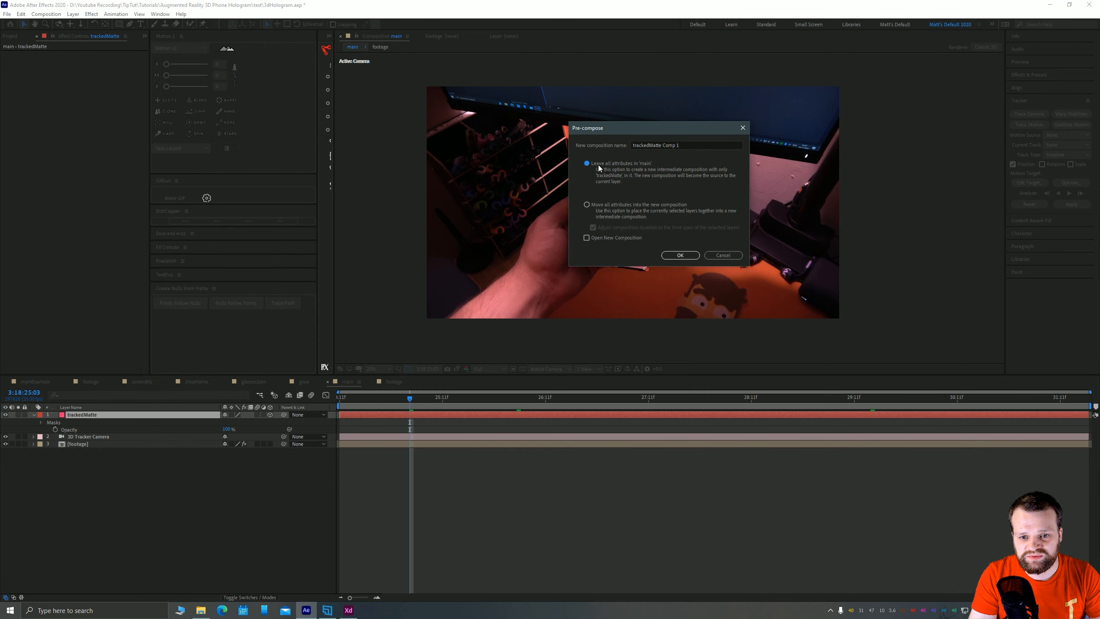
drag(686, 146, 661, 146)
key(BackSpace)
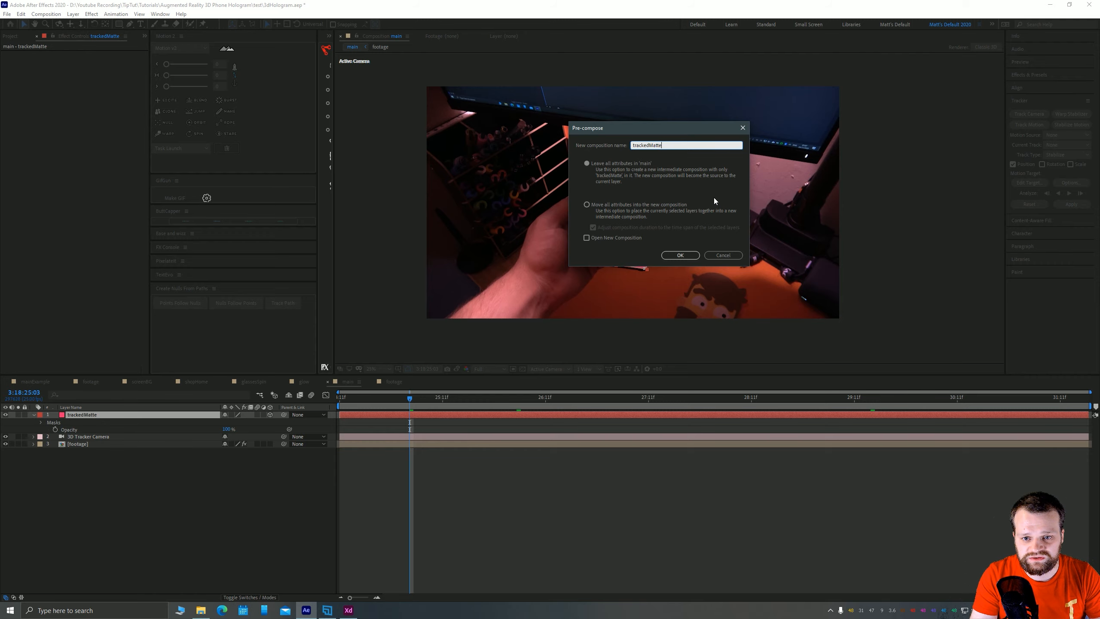
click(681, 256)
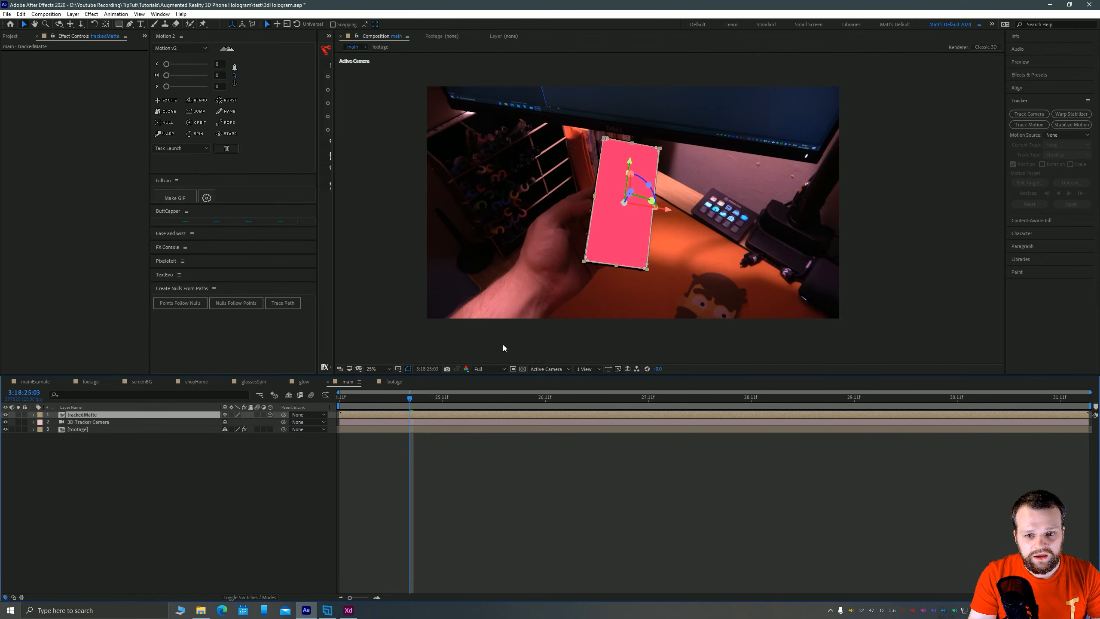
click(50, 470)
click(84, 416)
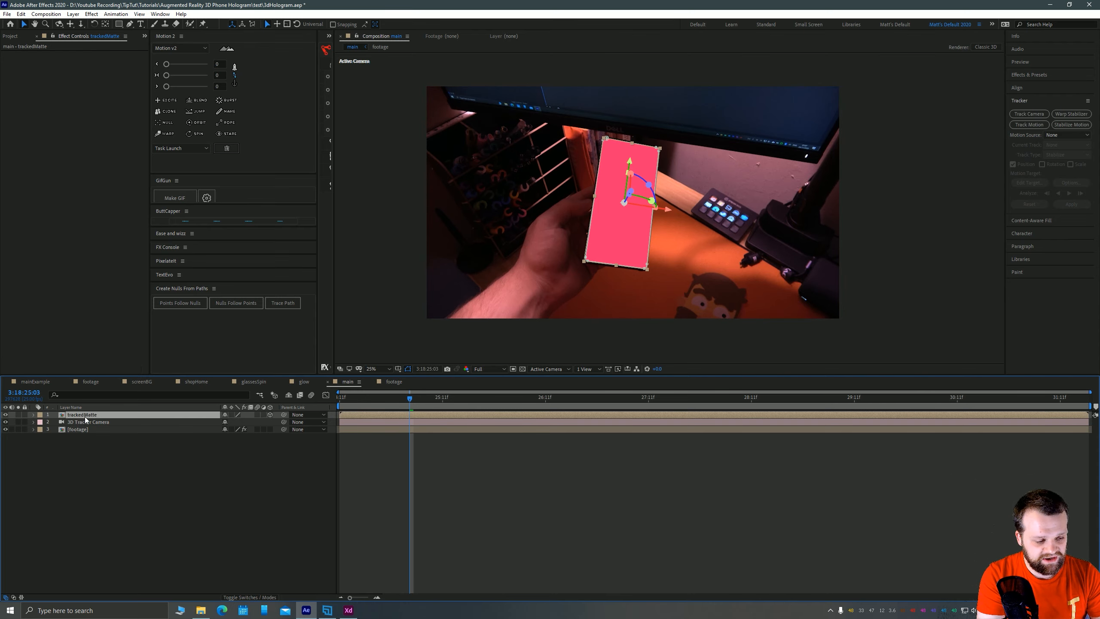
key(ctrl+d)
key(Delete)
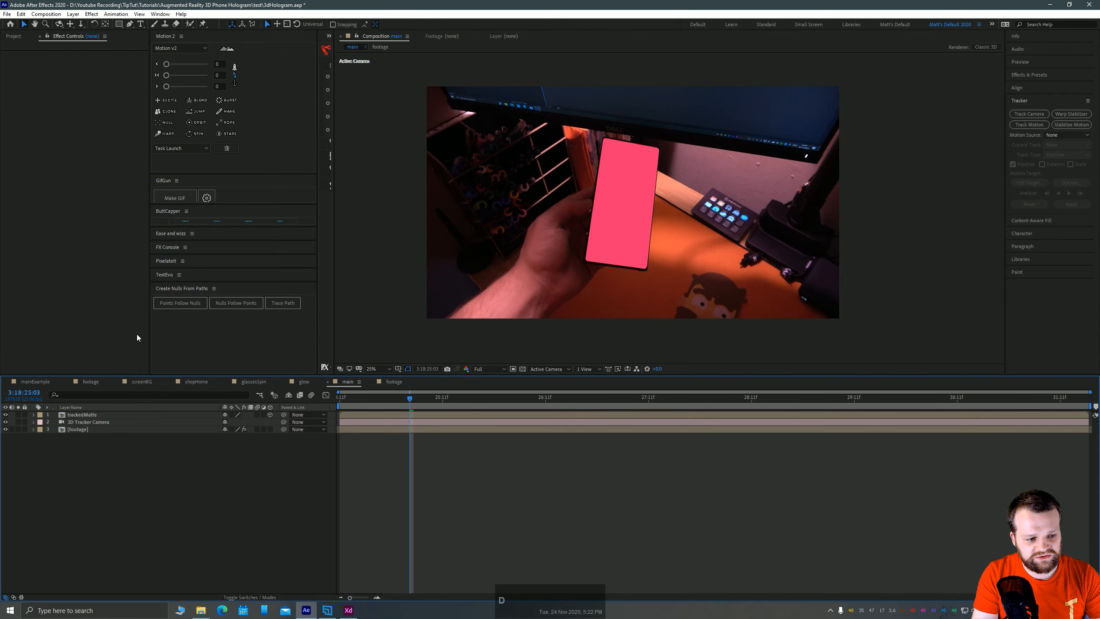
Create a new folder named assets in the project.
click(14, 36)
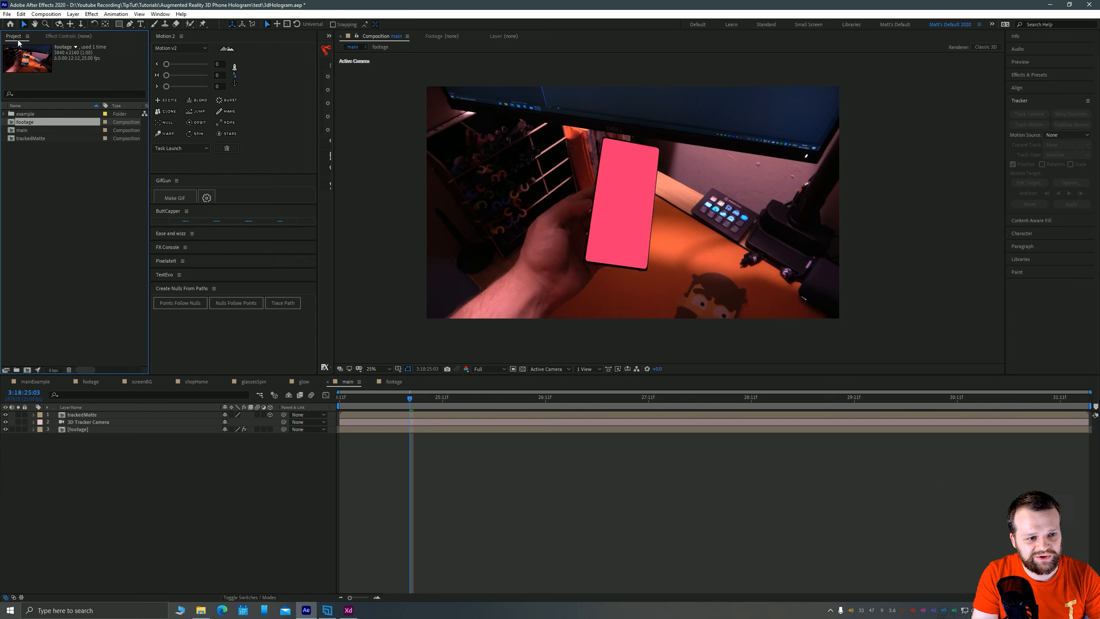
right_click(51, 178)
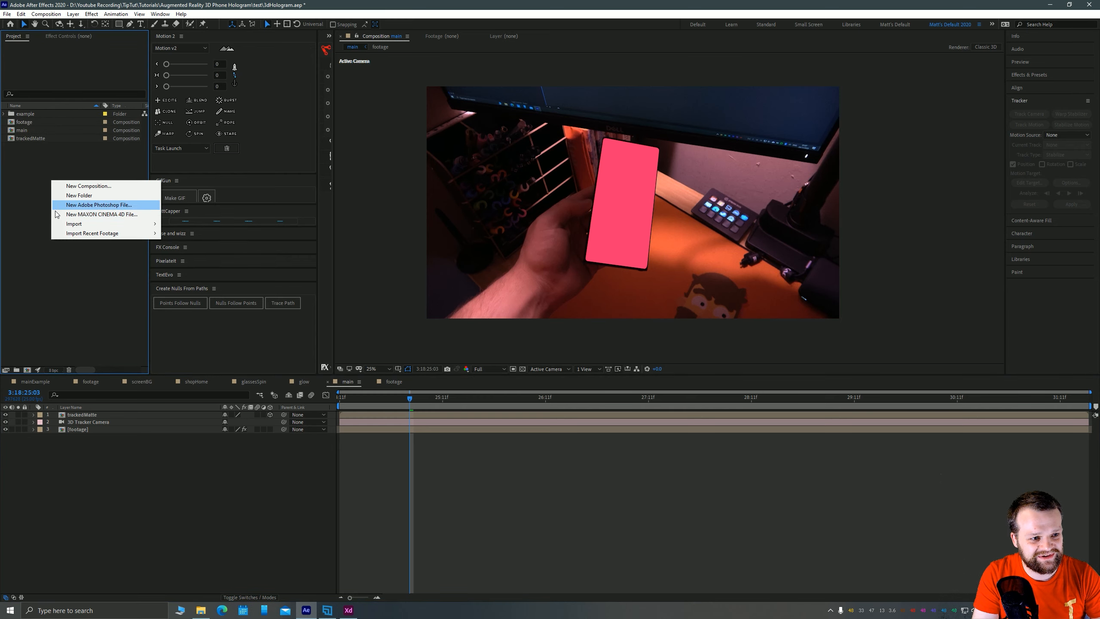
click(130, 196)
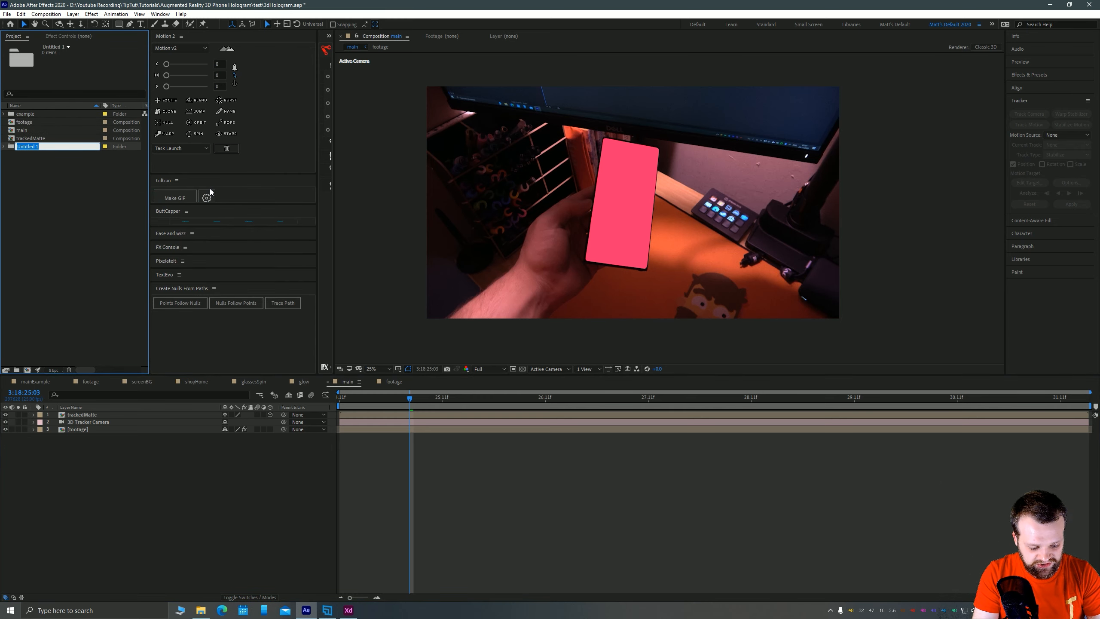
text(assets)
key(Return)
Create a second project folder named subcomps and move it into the assets folder.
right_click(63, 197)
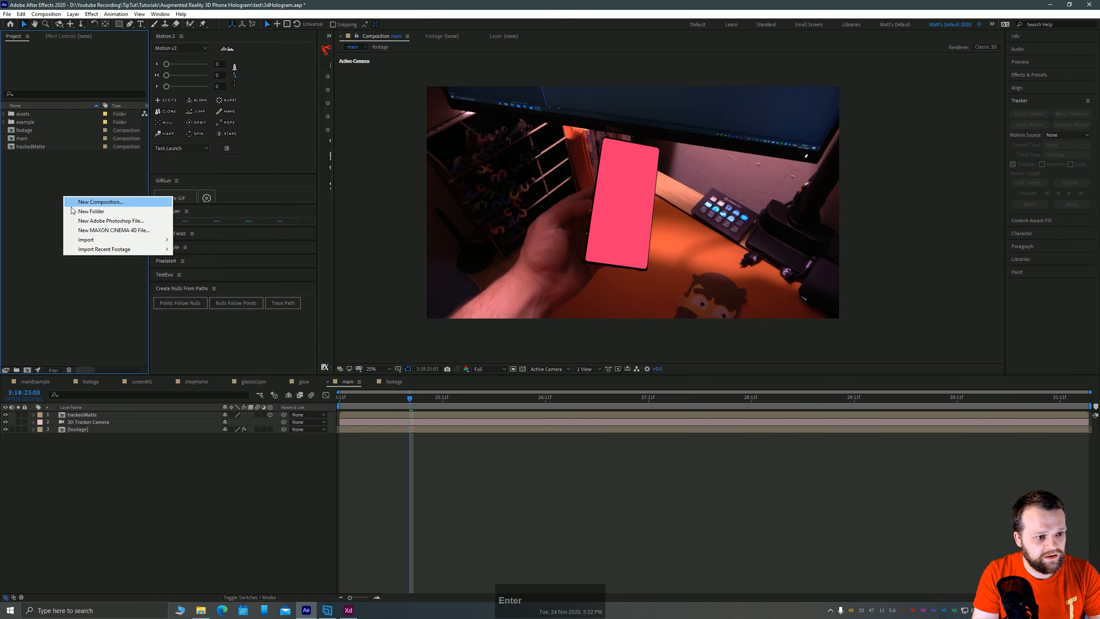
click(88, 211)
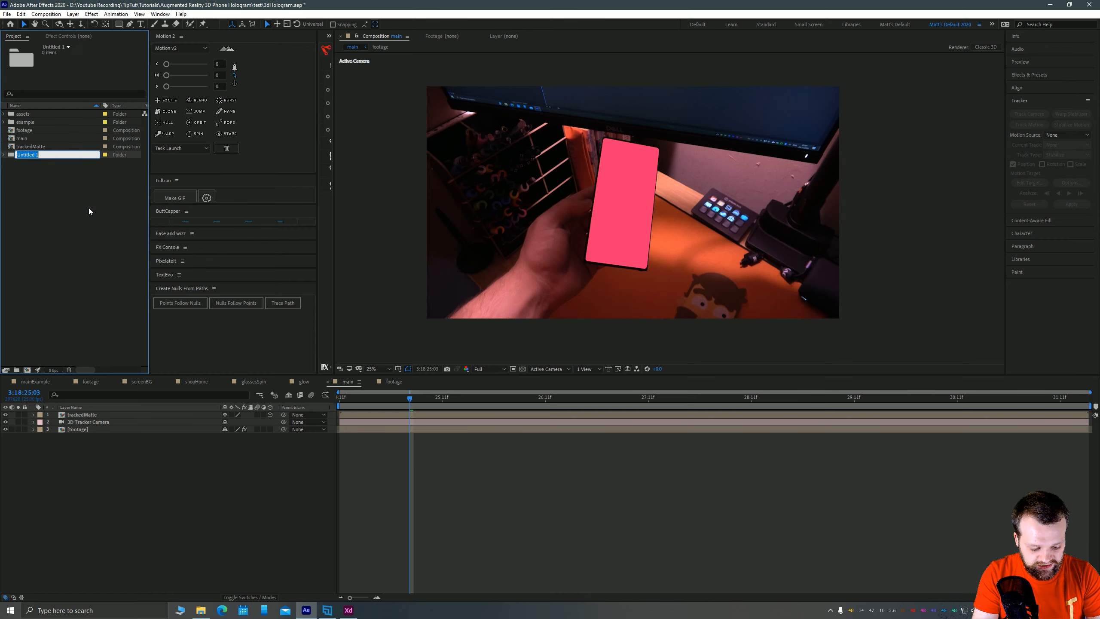
text(subcomps)
key(Return)
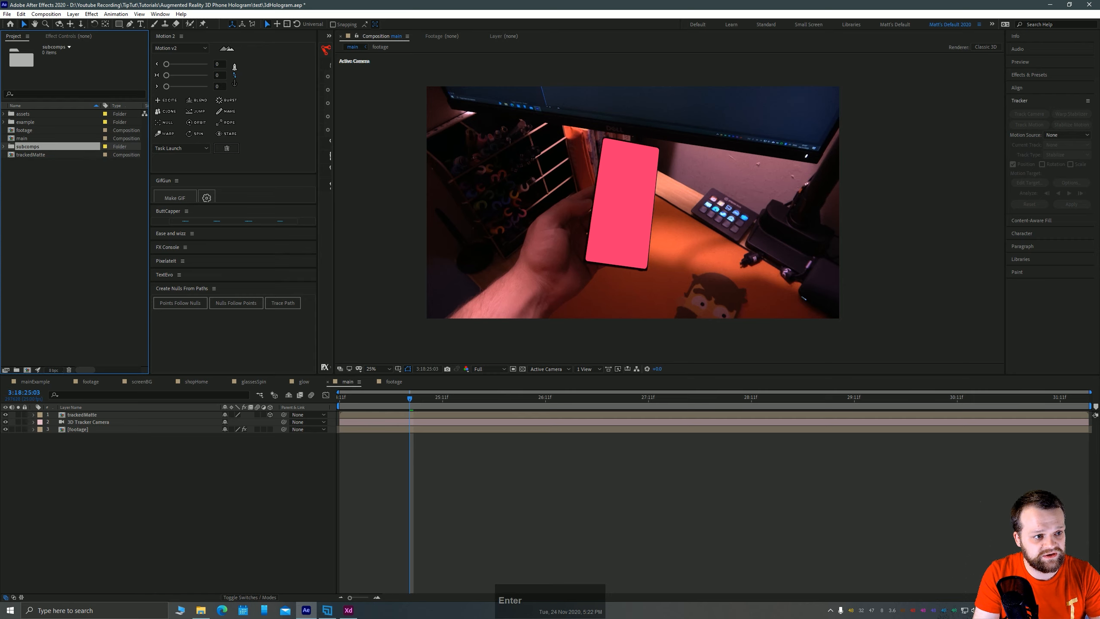
drag(22, 148, 35, 122)
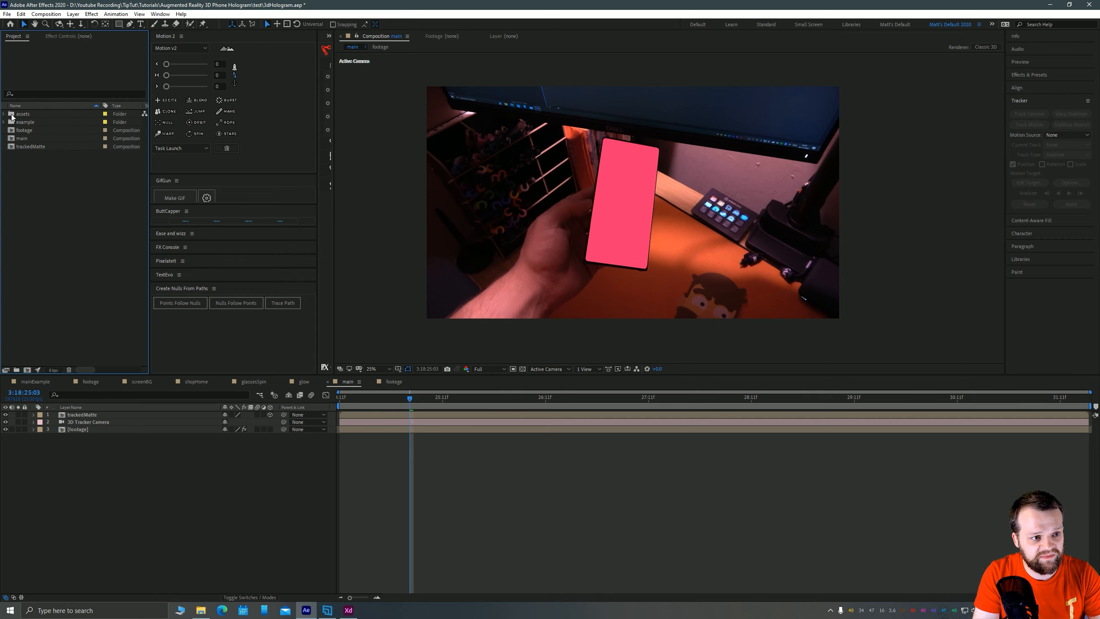
Move the footage and trackedMatte compositions into the subcomps folder, and the example folder into assets.
click(19, 132)
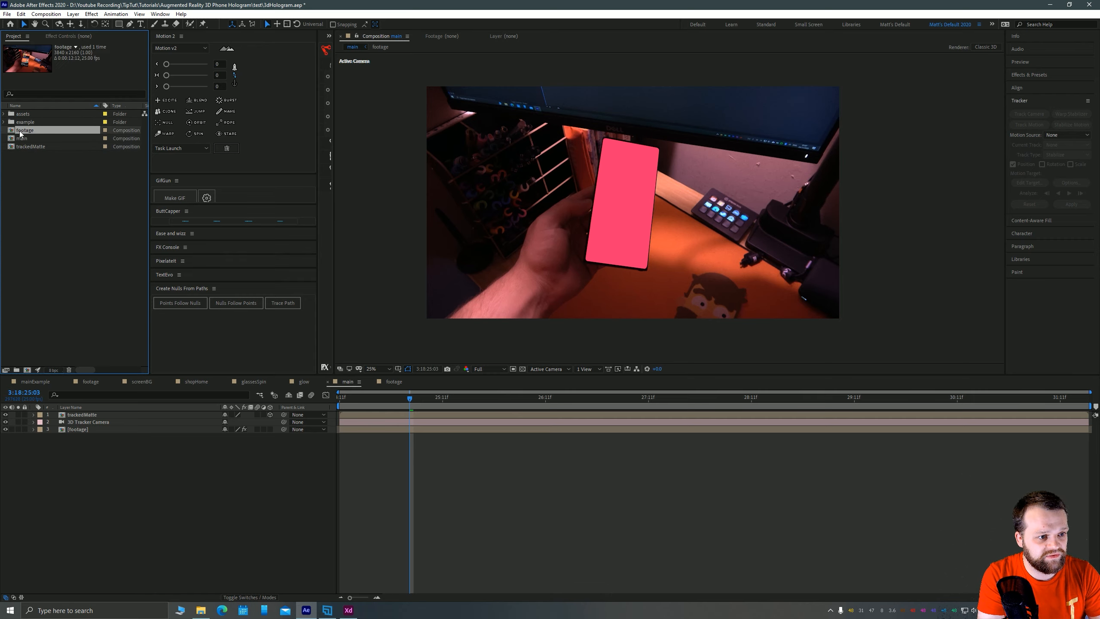
ctrl+click(20, 146)
drag(19, 131, 22, 114)
click(5, 114)
click(25, 139)
ctrl+click(25, 122)
click(19, 132)
click(60, 177)
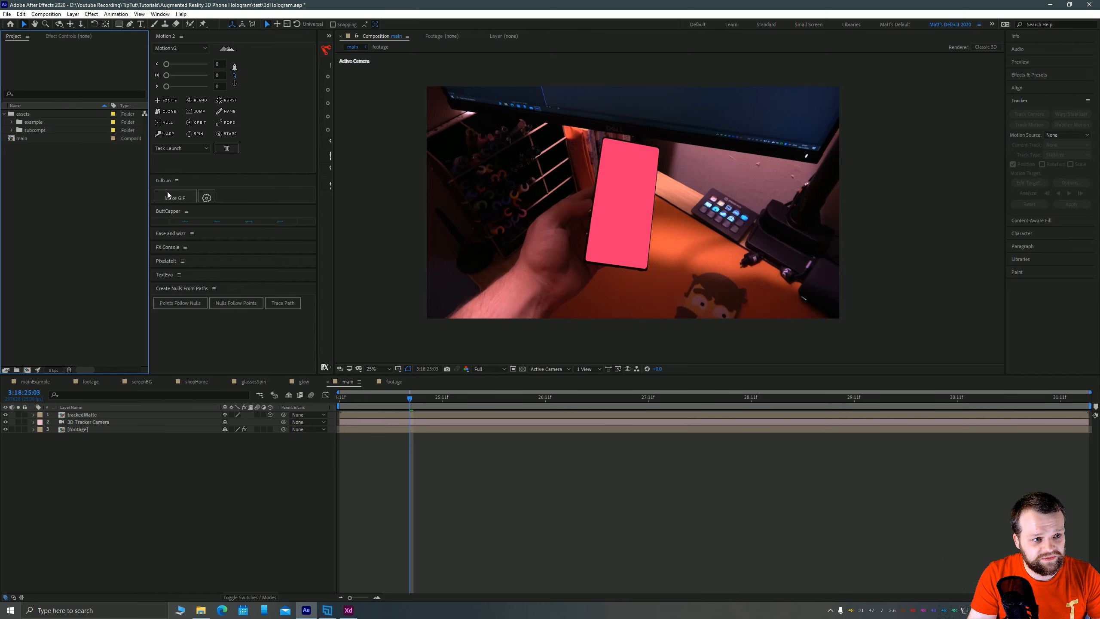
Examine the footage, screenTrack and screenBG layers in mainExample and the contents of screenBG, and return to the main composition.
click(35, 381)
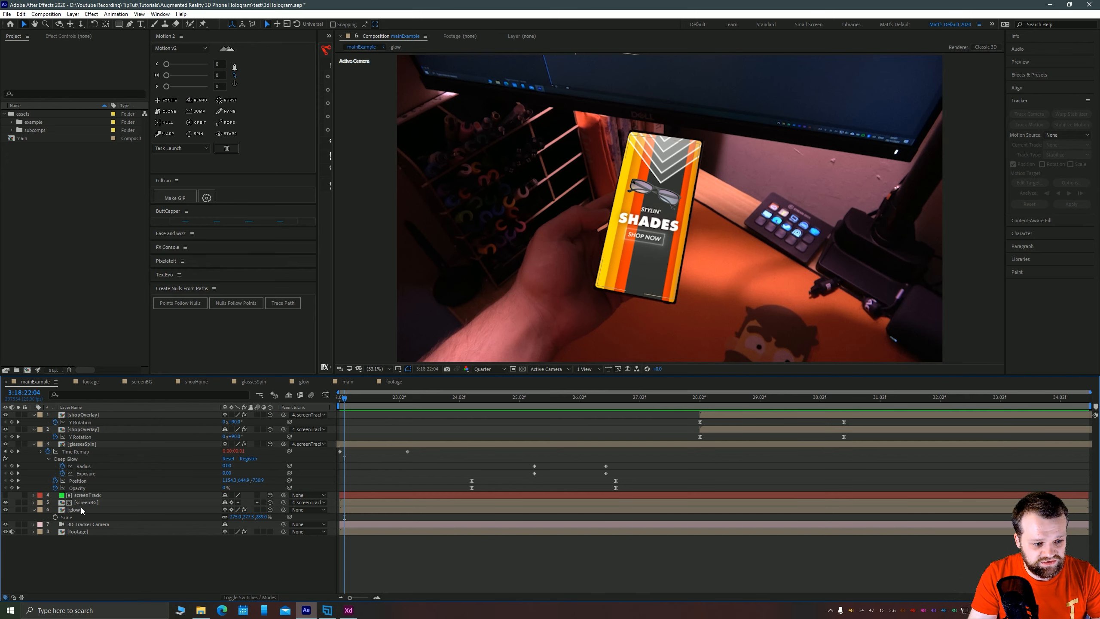
click(78, 531)
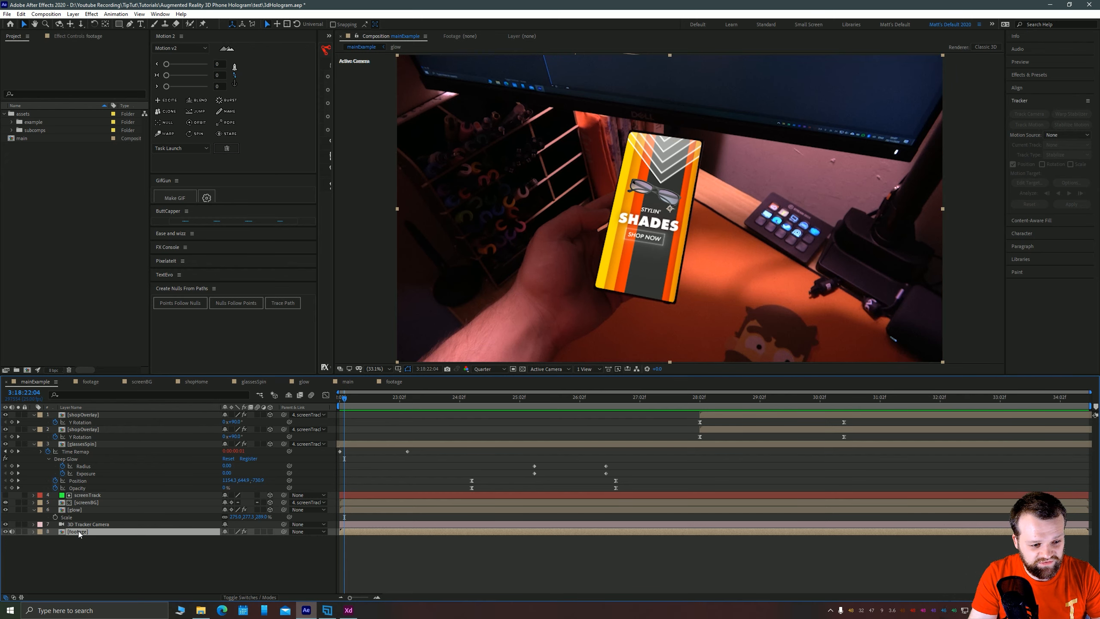
click(99, 497)
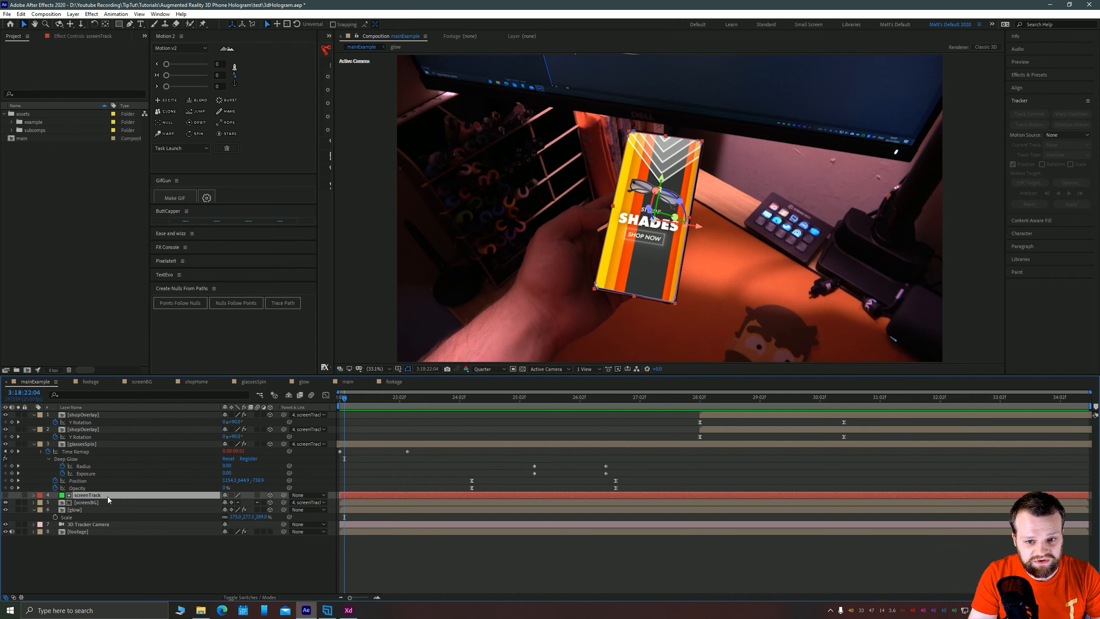
click(82, 502)
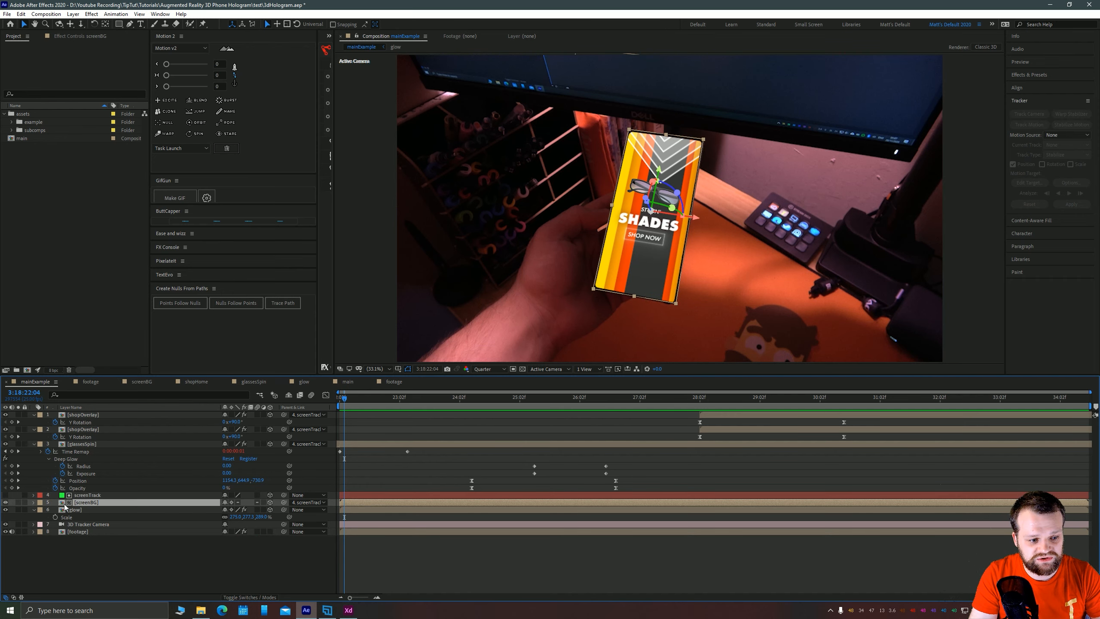
double_click(82, 503)
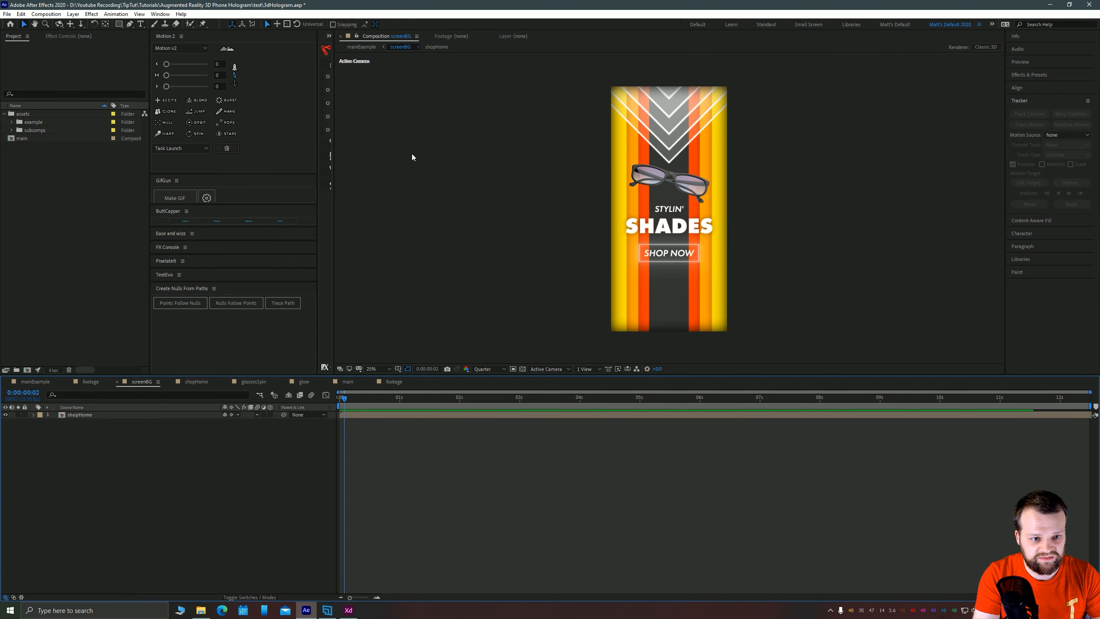
key(Tab)
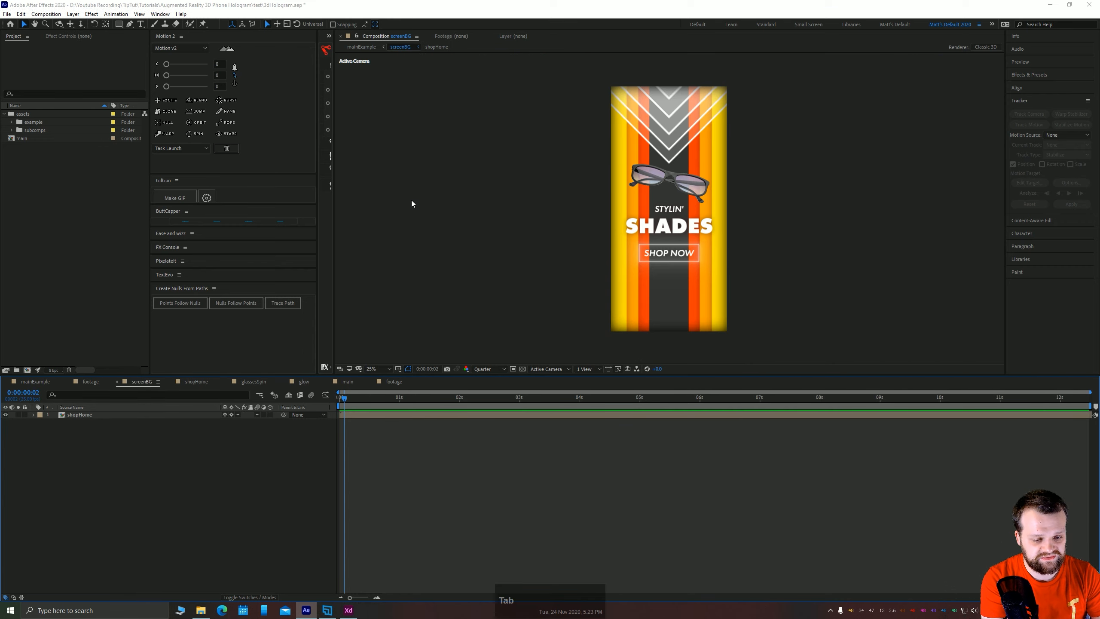
click(346, 381)
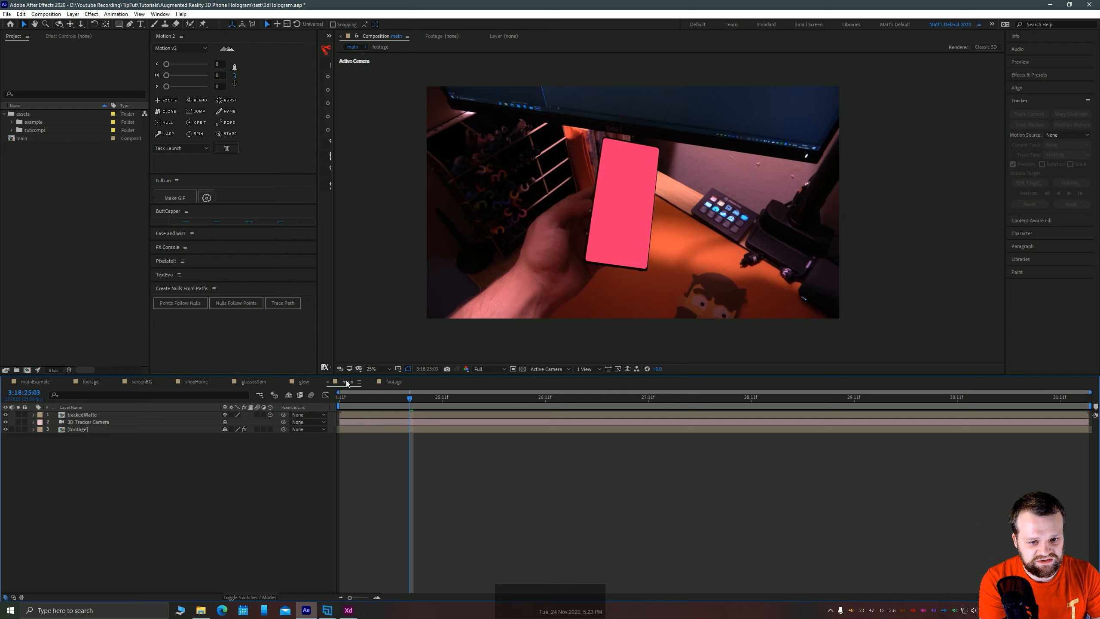
click(78, 415)
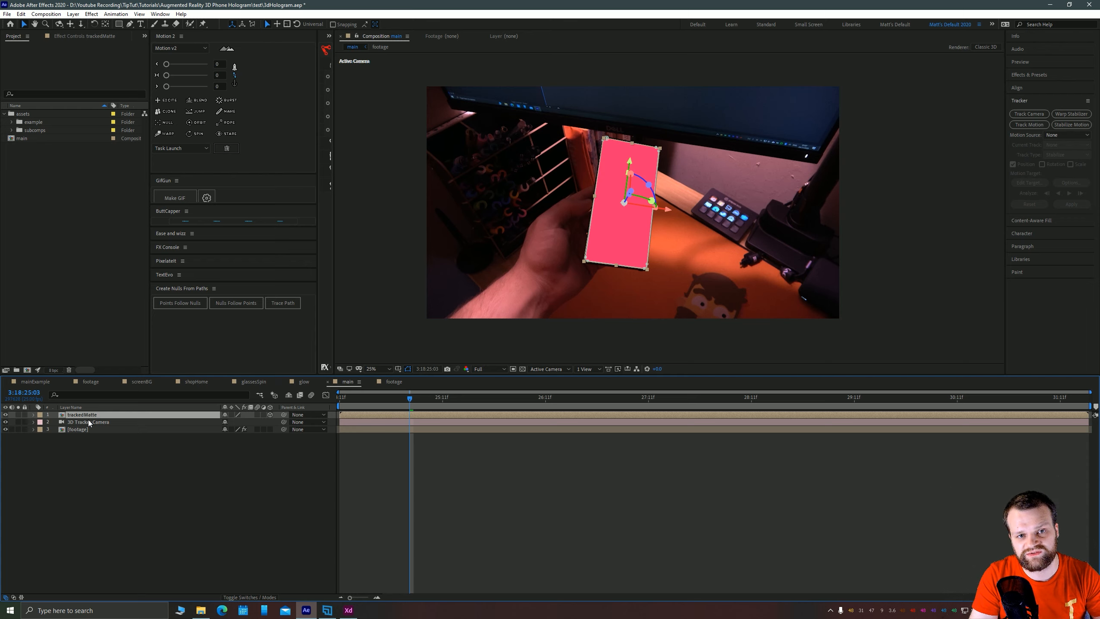
click(160, 457)
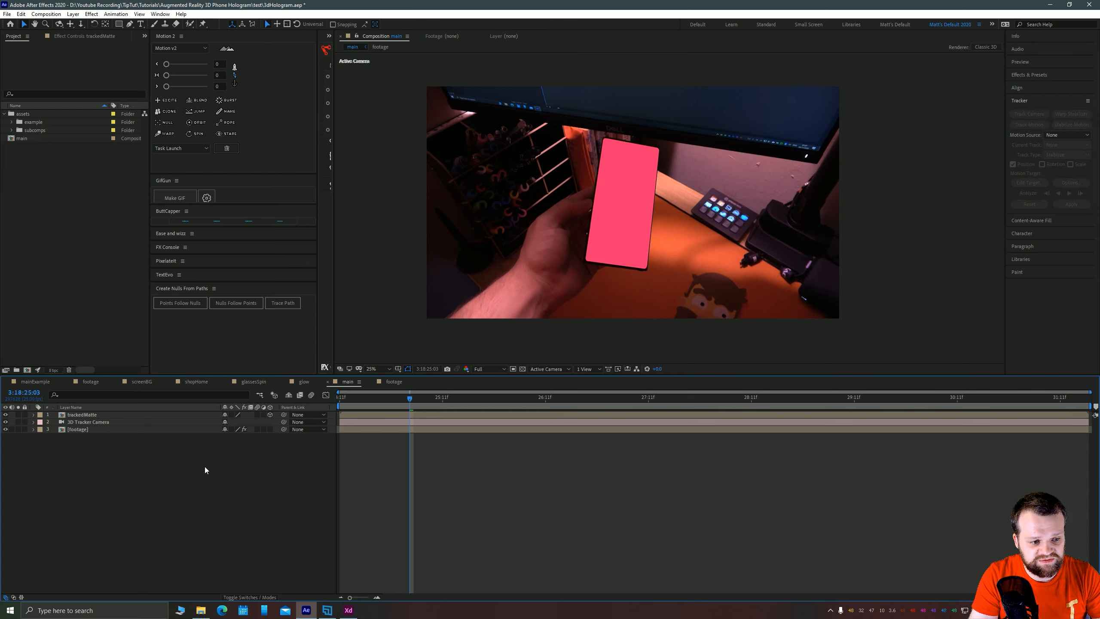
click(72, 14)
mouse_move(130, 23)
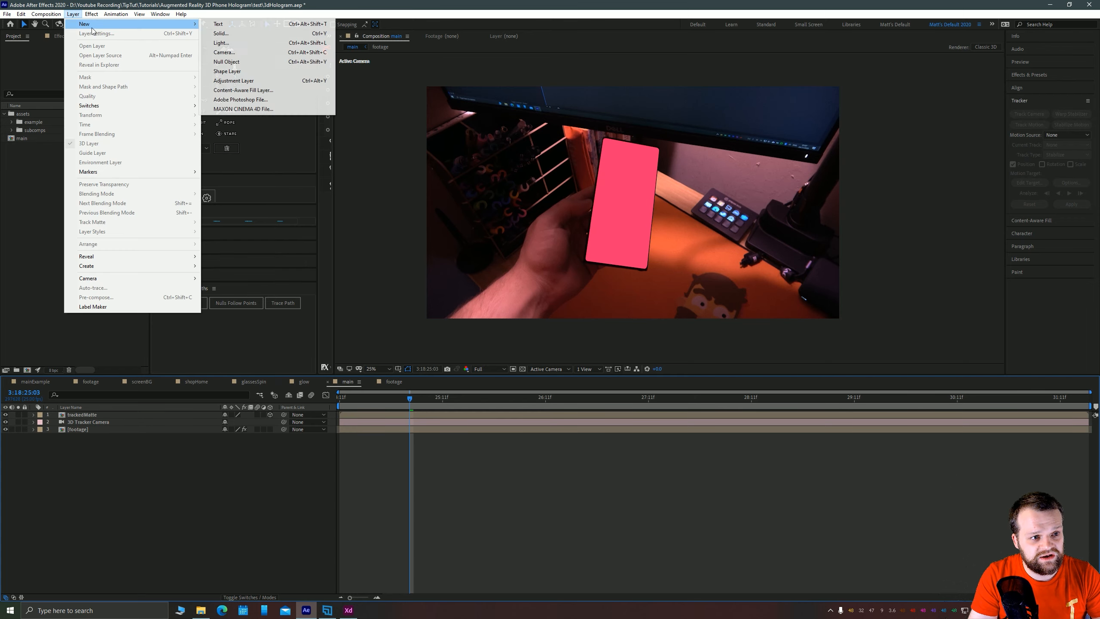
click(28, 336)
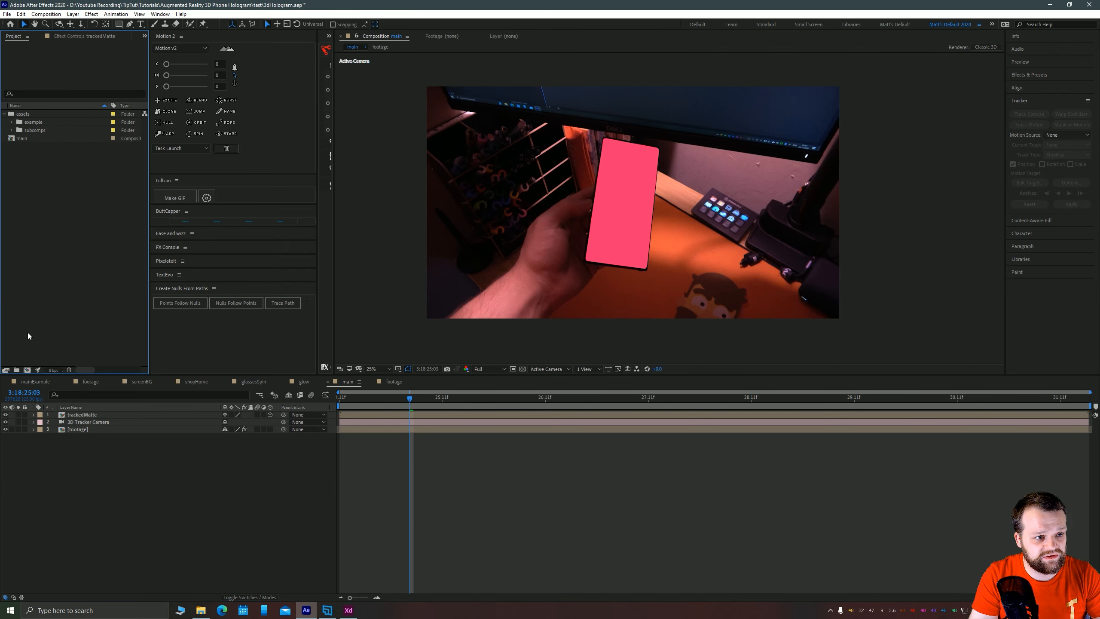
Create a new composition named phoneBGTut with a height of 2280 px and a frame rate of 25 fps.
click(27, 370)
drag(422, 285, 483, 310)
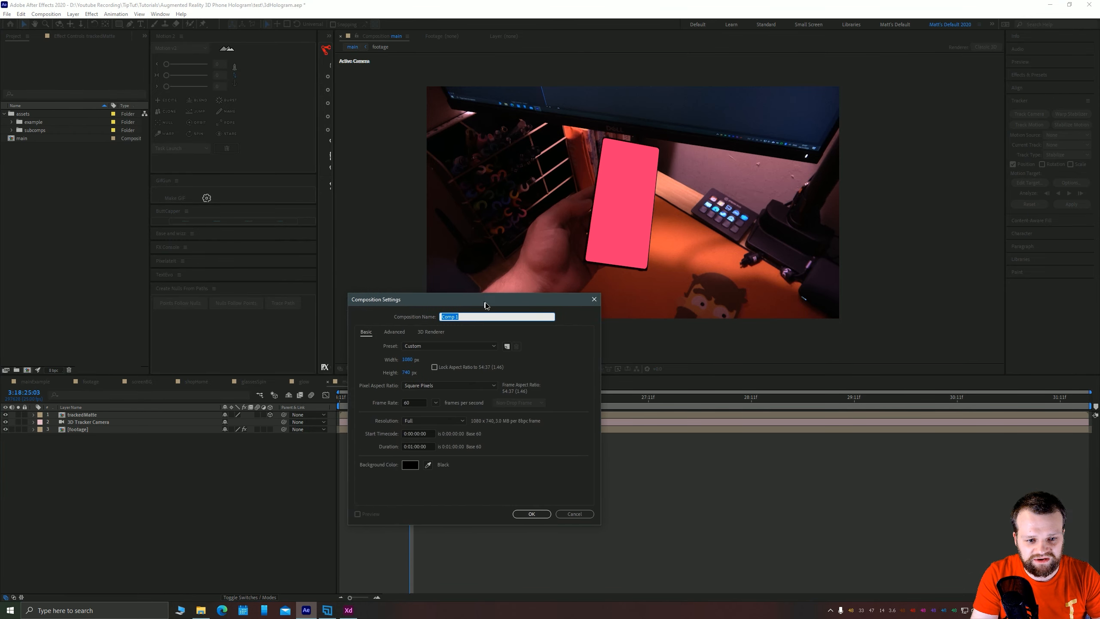
click(410, 386)
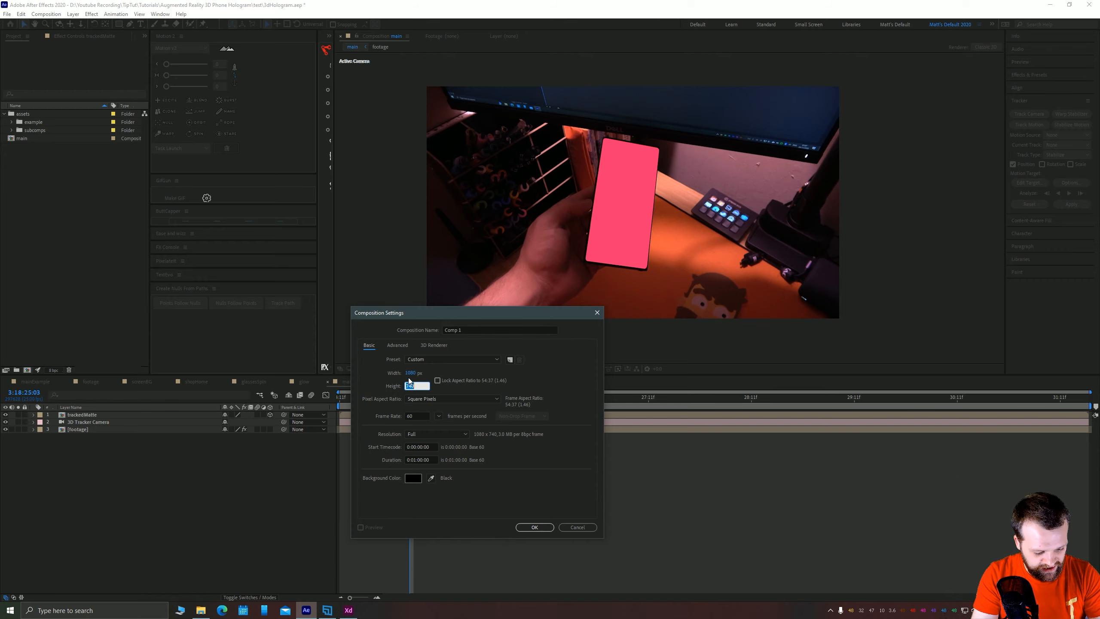
text(2280)
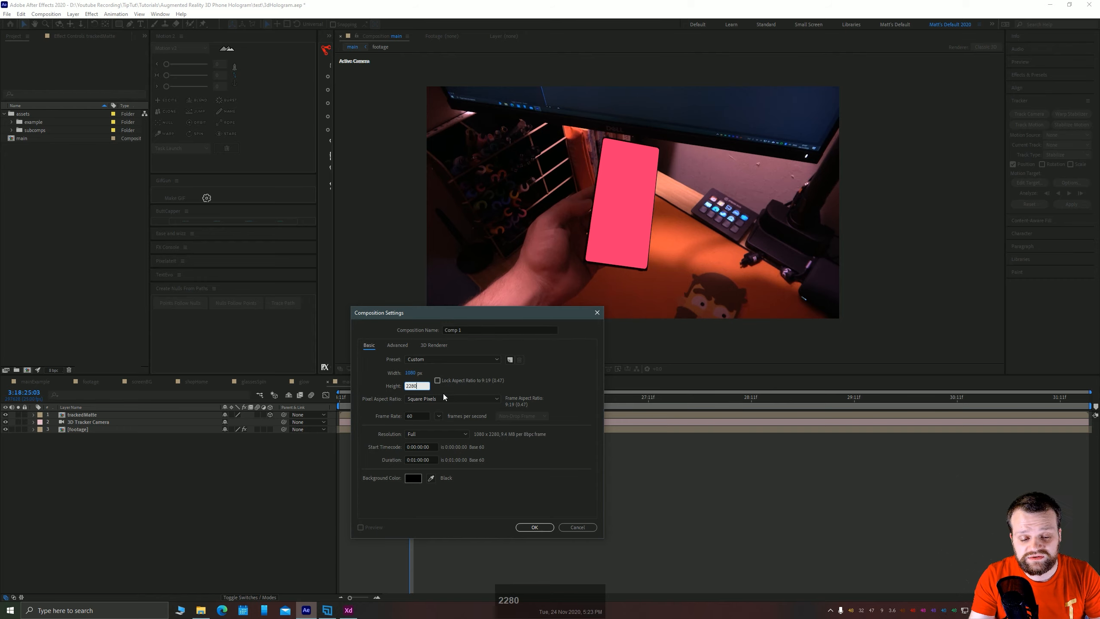
click(468, 330)
text(phoneBG)
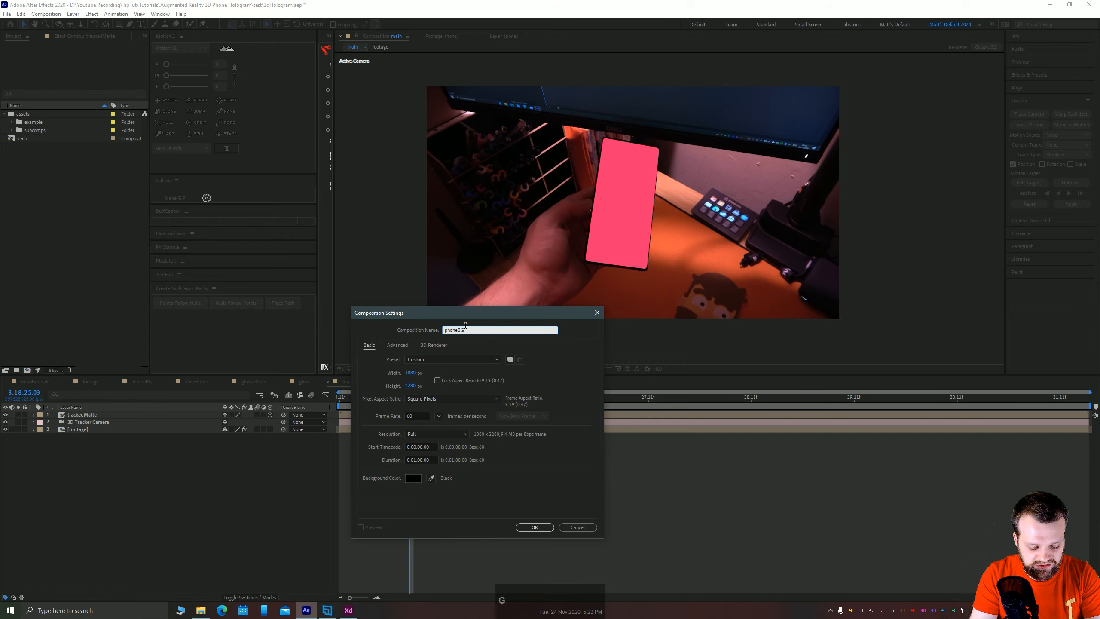
text(Tut)
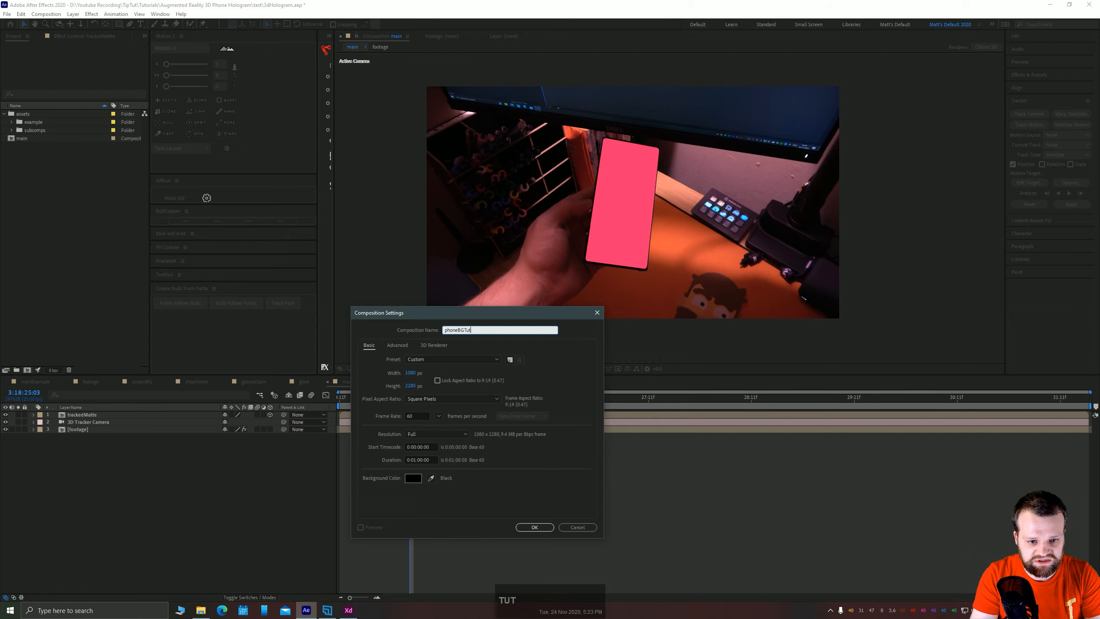
click(415, 416)
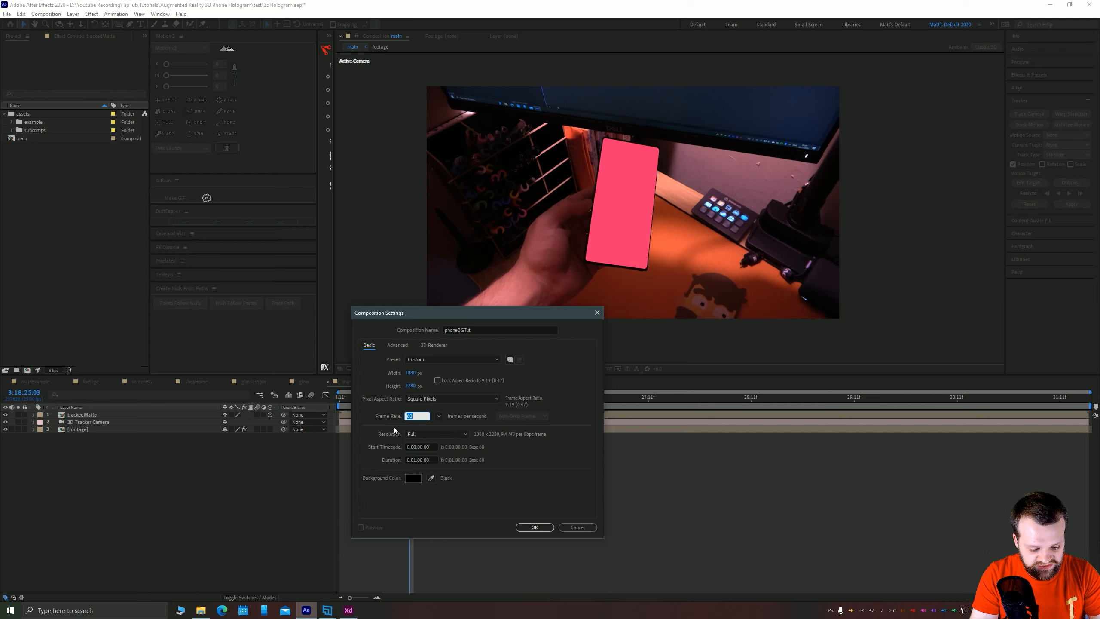
text(25)
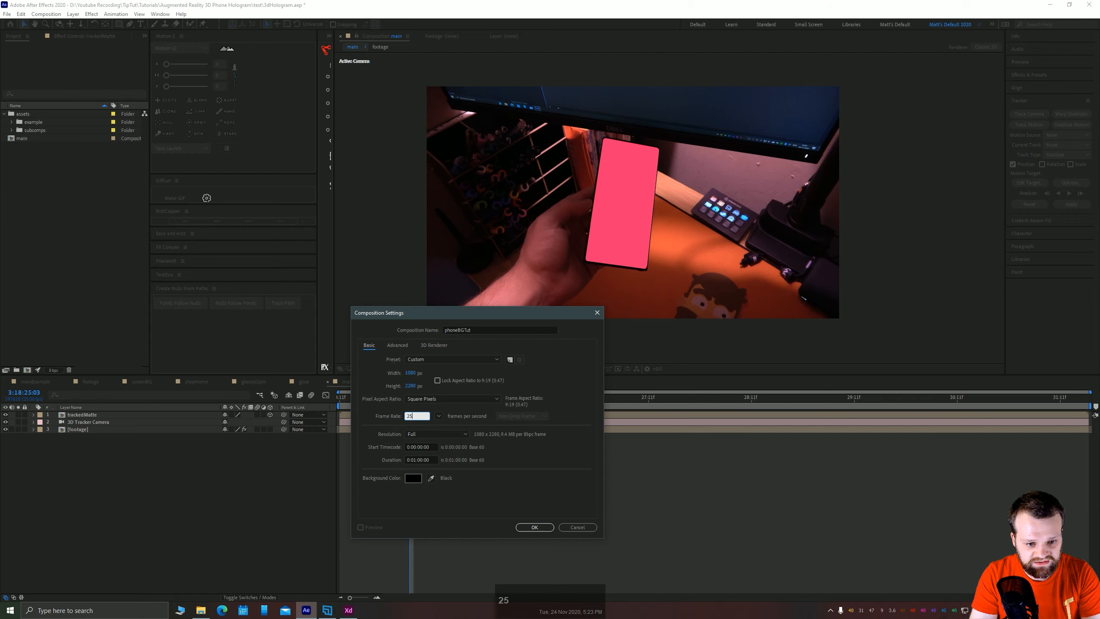
click(449, 534)
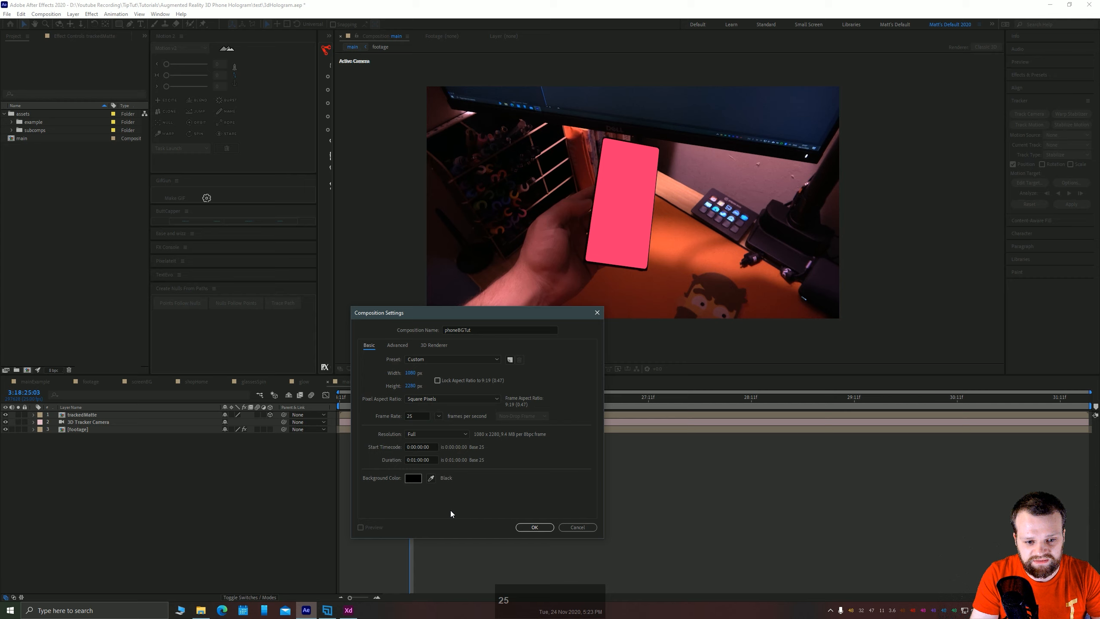
click(524, 529)
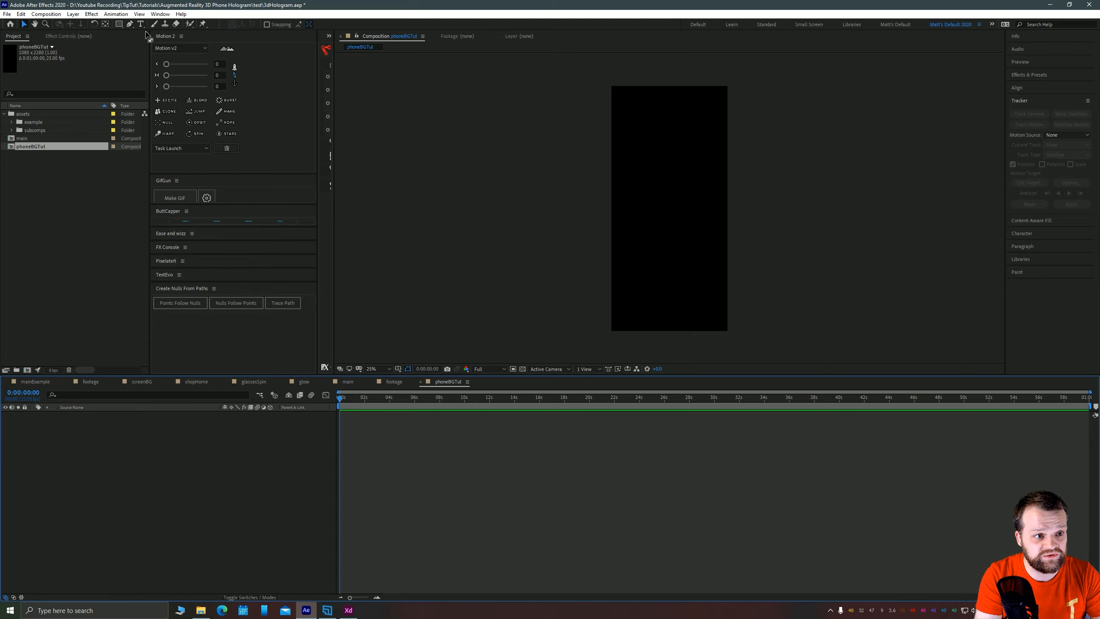
Add a white comp-sized solid to the phoneBGTut composition and leave it deselected.
key(ctrl)
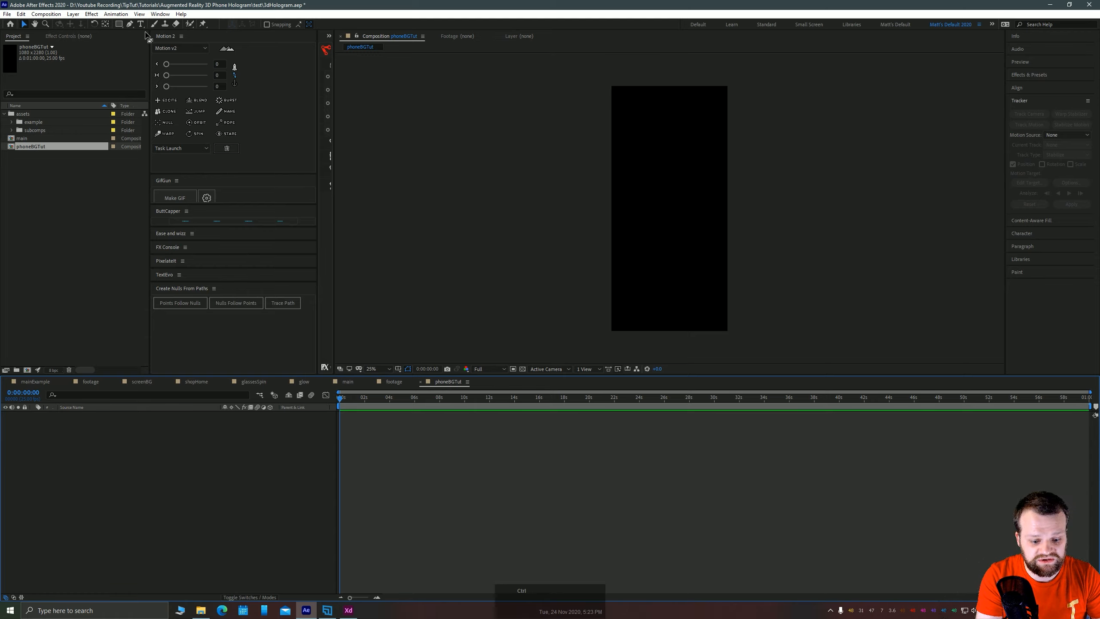
key(ctrl+y)
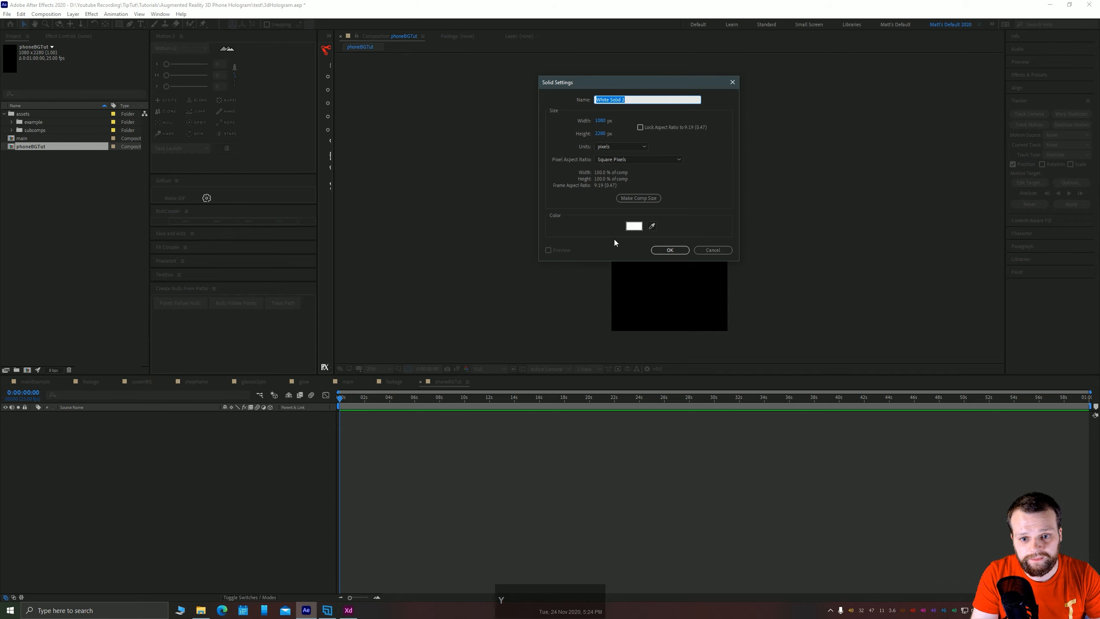
click(670, 250)
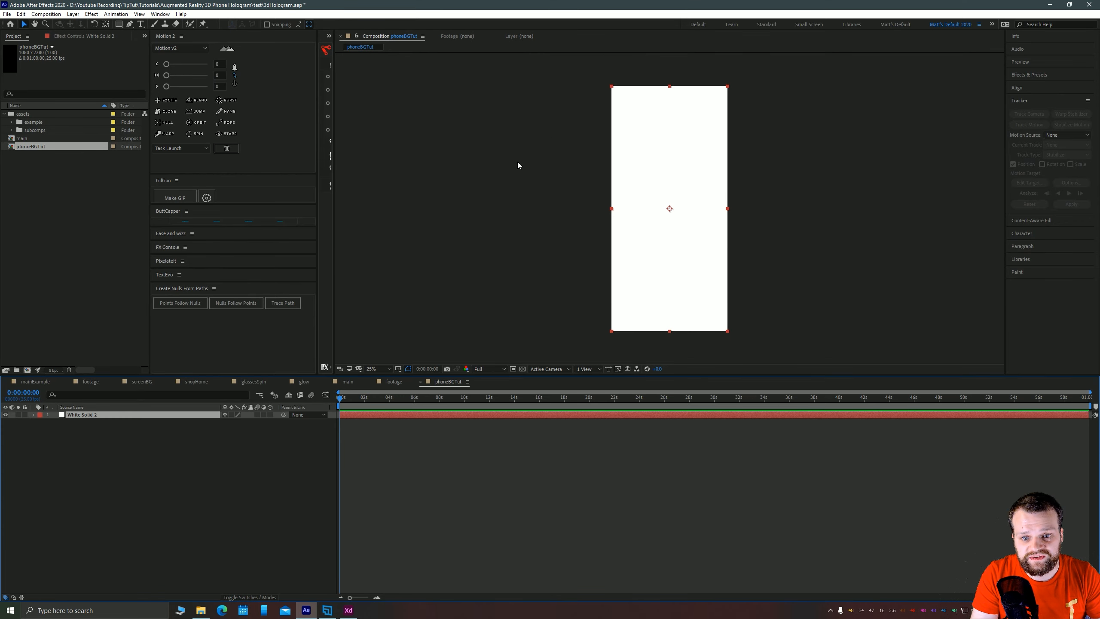
click(533, 277)
key(Tab)
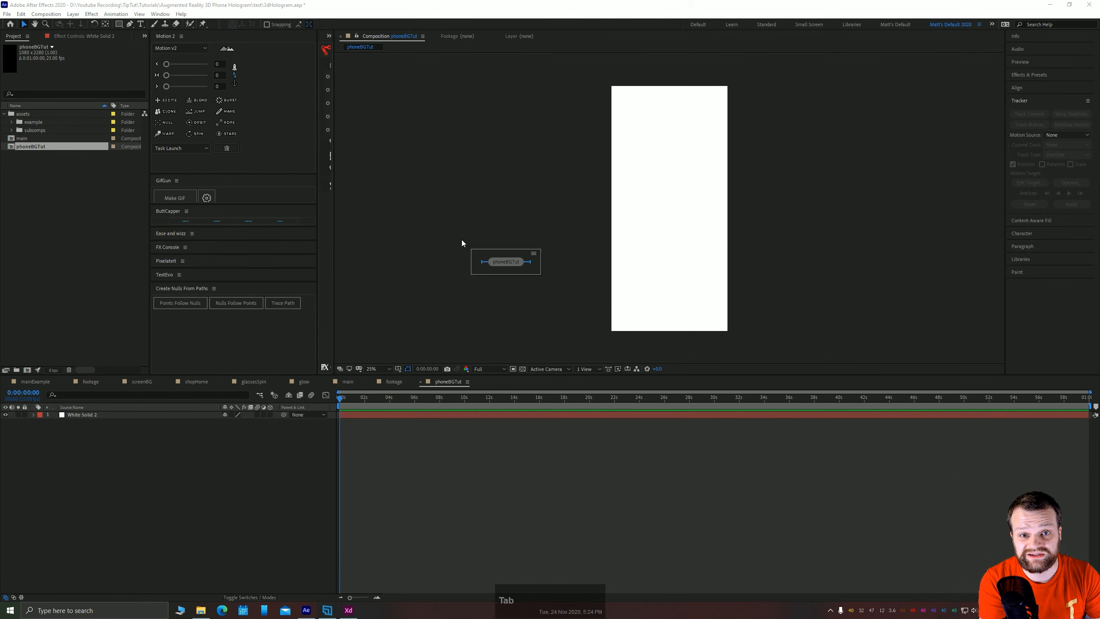
click(431, 260)
File phoneBGTut in the subcomps folder and add it to the main composition directly beneath the trackedMatte layer.
click(347, 381)
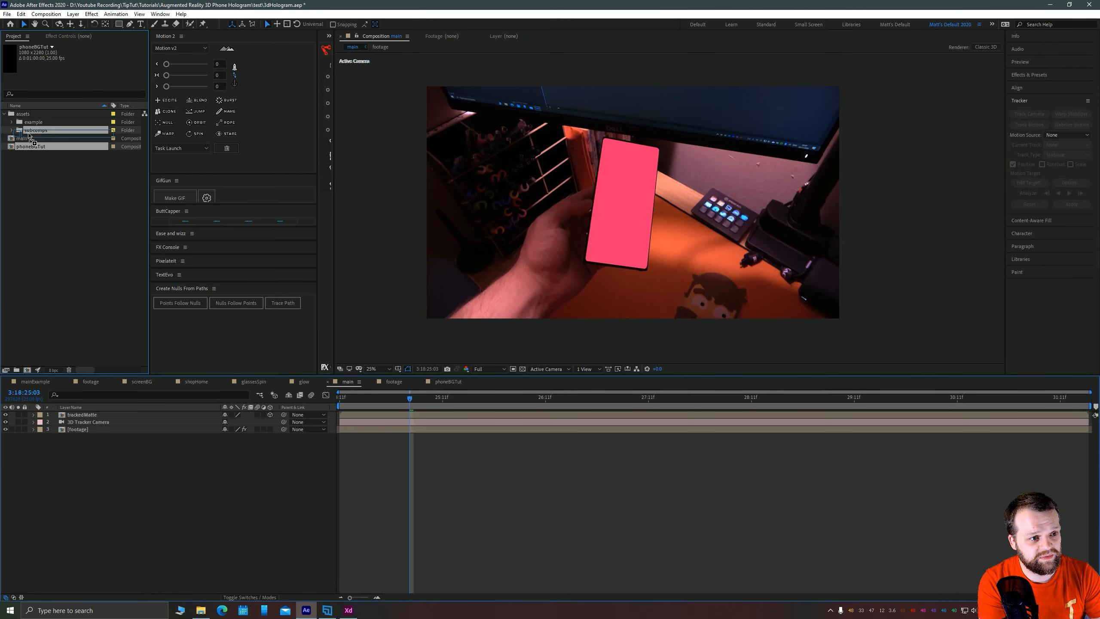
drag(24, 148, 82, 417)
click(12, 131)
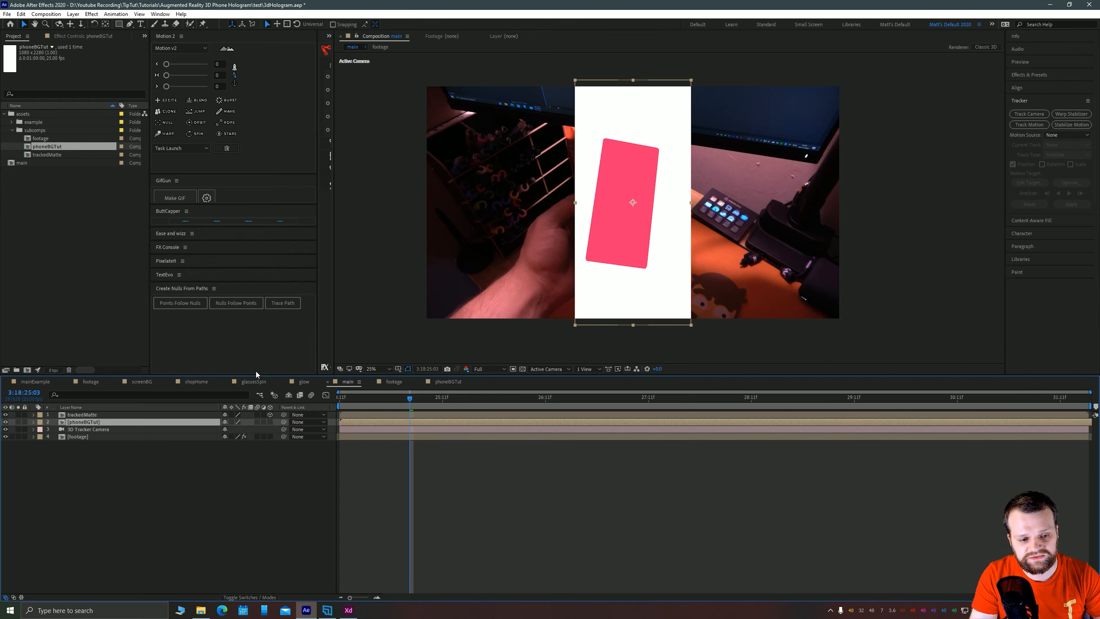
Try parenting phoneBGTut to the trackedMatte layer and making it 3D, and undo back to before the layer was added.
drag(284, 422, 85, 414)
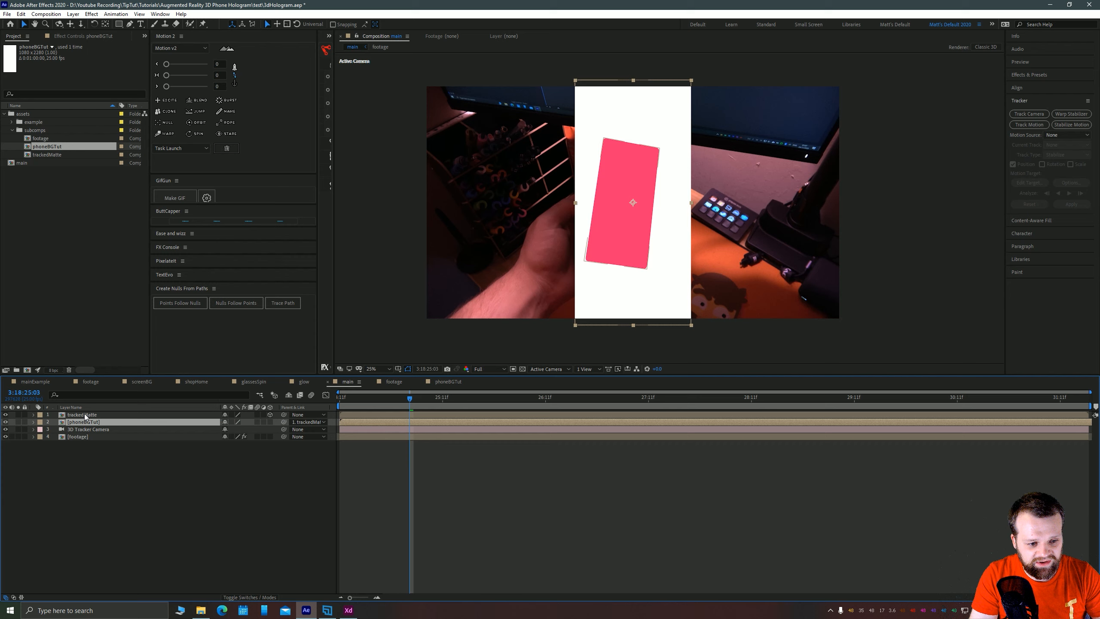
click(270, 422)
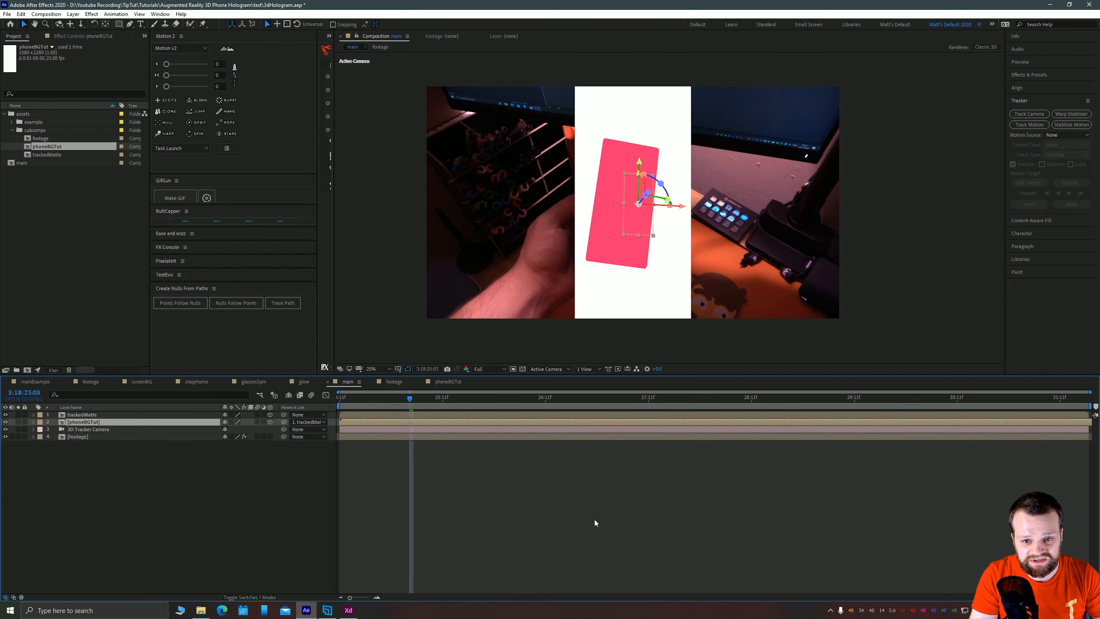
key(period)
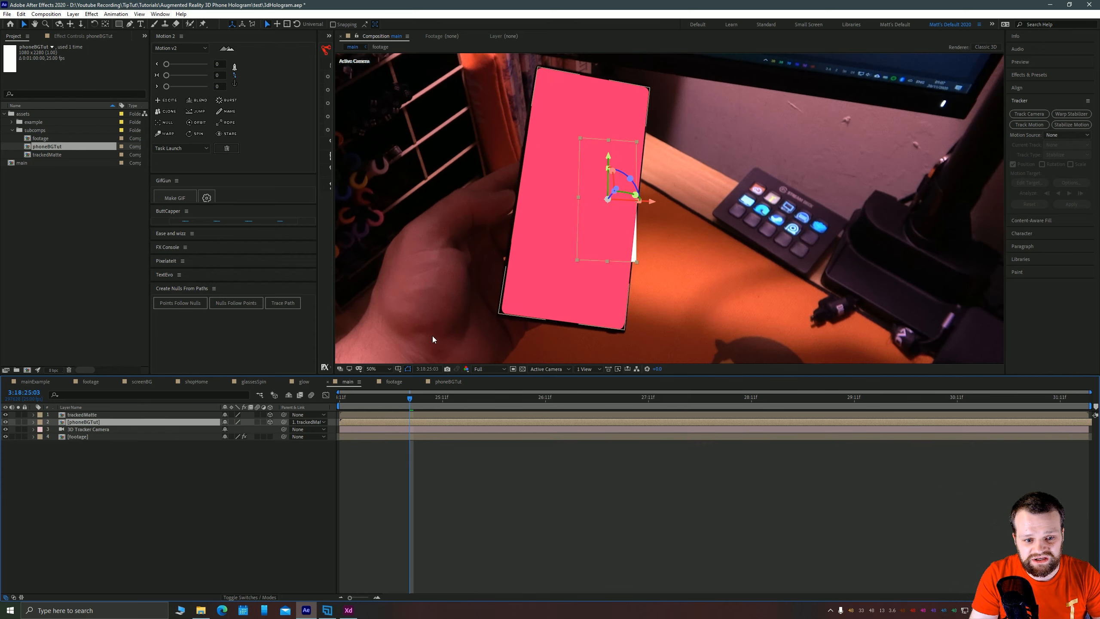
drag(399, 403, 369, 395)
key(ctrl+z)
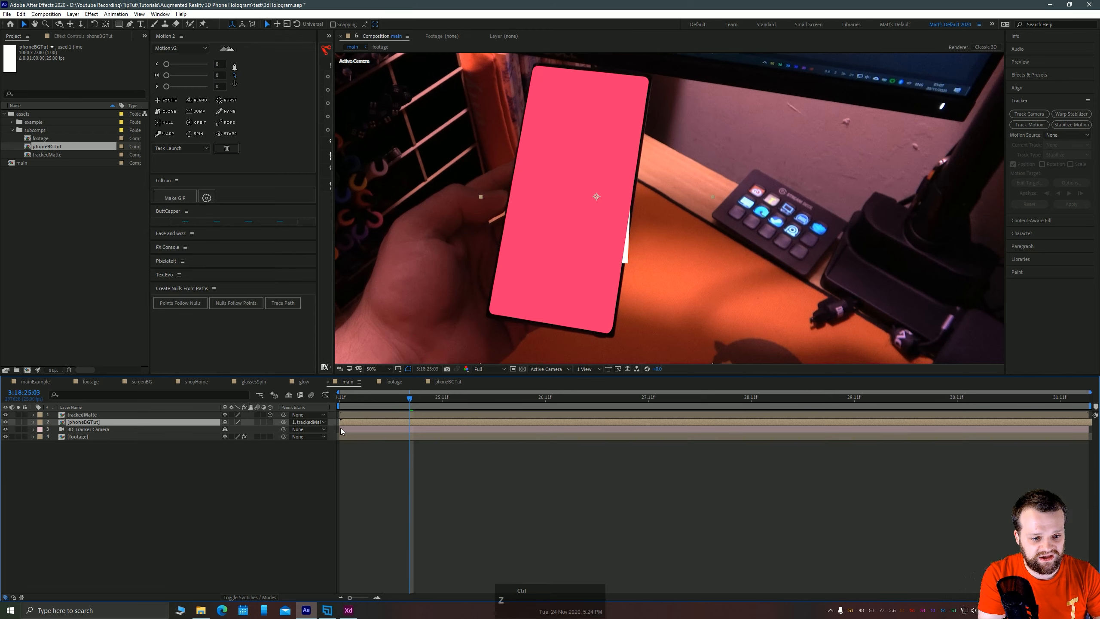
key(ctrl+z)
key(ctrl+z)
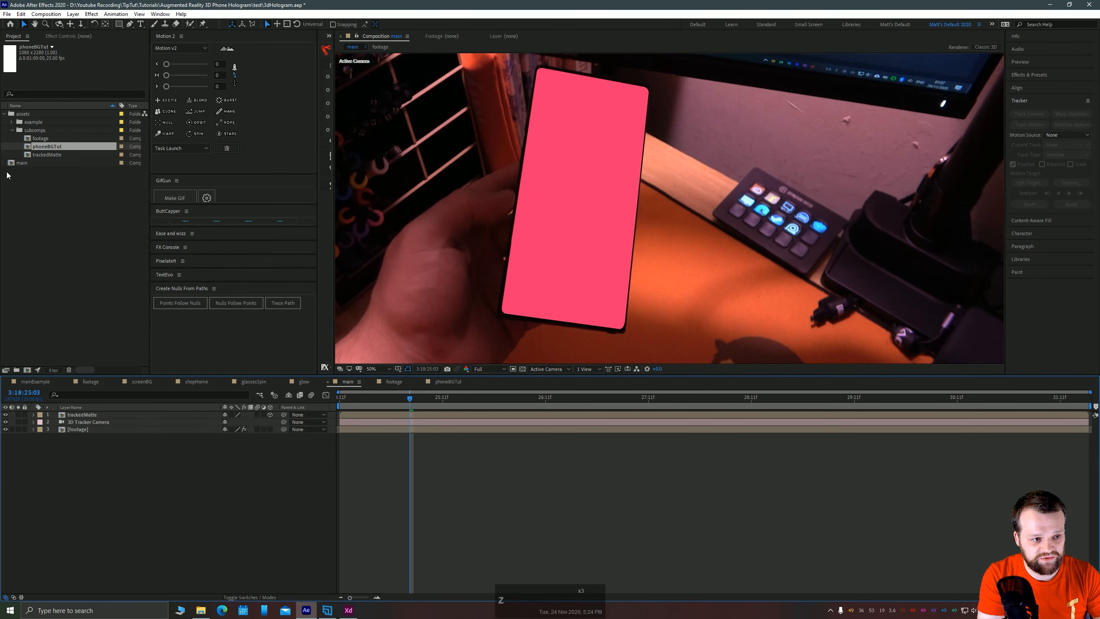
Try adding phoneBGTut beneath trackedMatte as a 3D layer before parenting it to trackedMatte, and delete the layer again.
drag(52, 148, 85, 421)
click(270, 422)
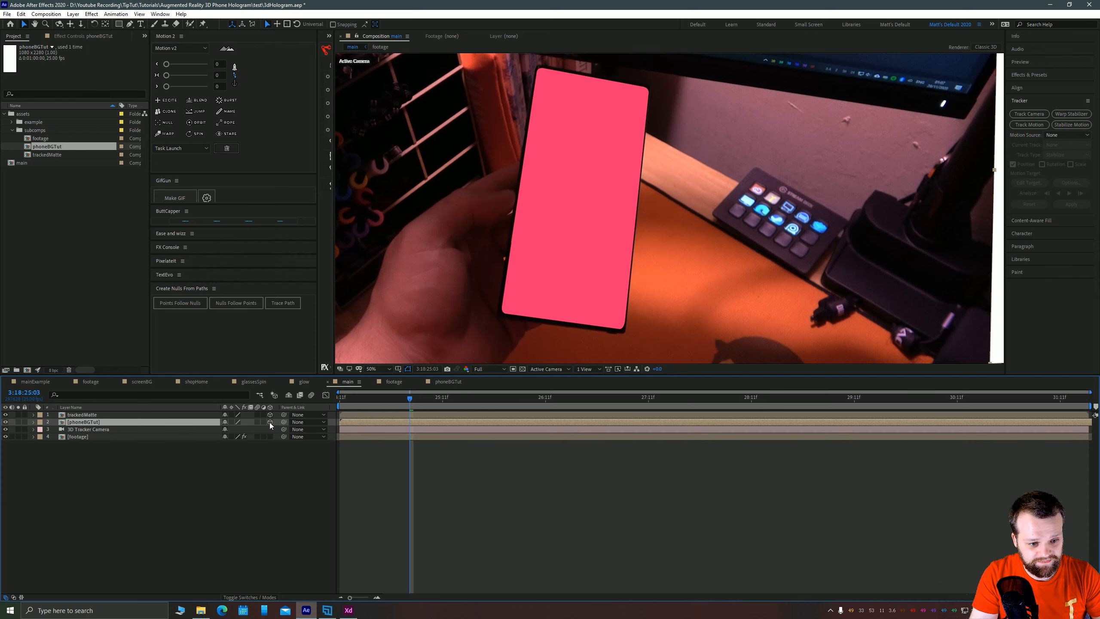
drag(283, 422, 112, 416)
scroll(623, 275, down, 2)
scroll(623, 276, down, 1)
drag(415, 398, 632, 394)
click(145, 504)
click(92, 423)
key(Delete)
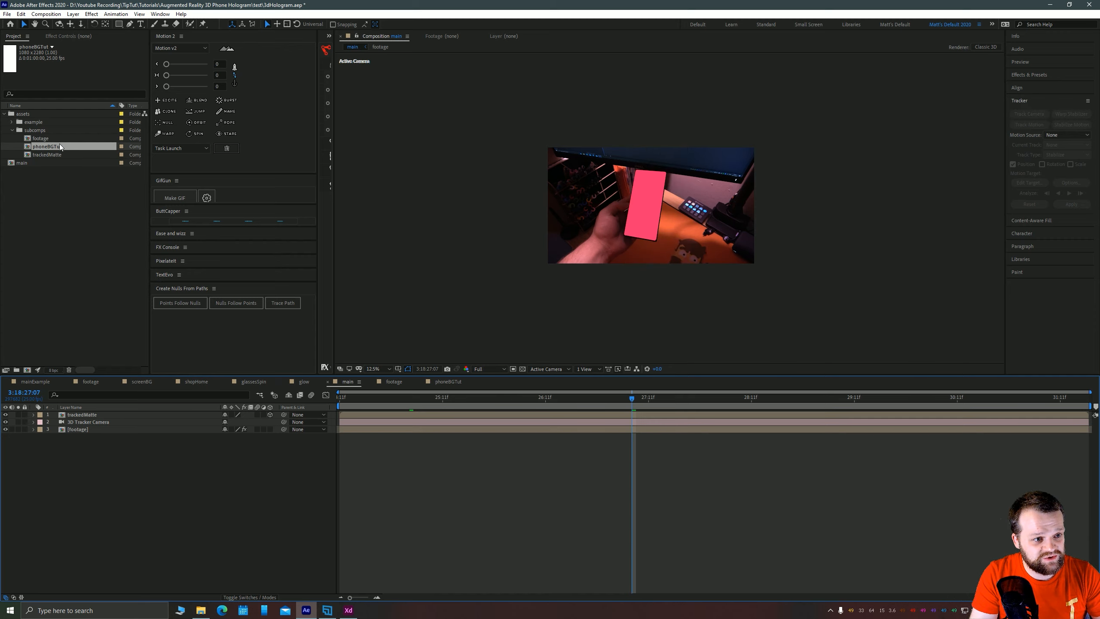
Add phoneBGTut beneath trackedMatte in the main composition, parent it to trackedMatte and make it a 3D layer.
drag(48, 147, 94, 423)
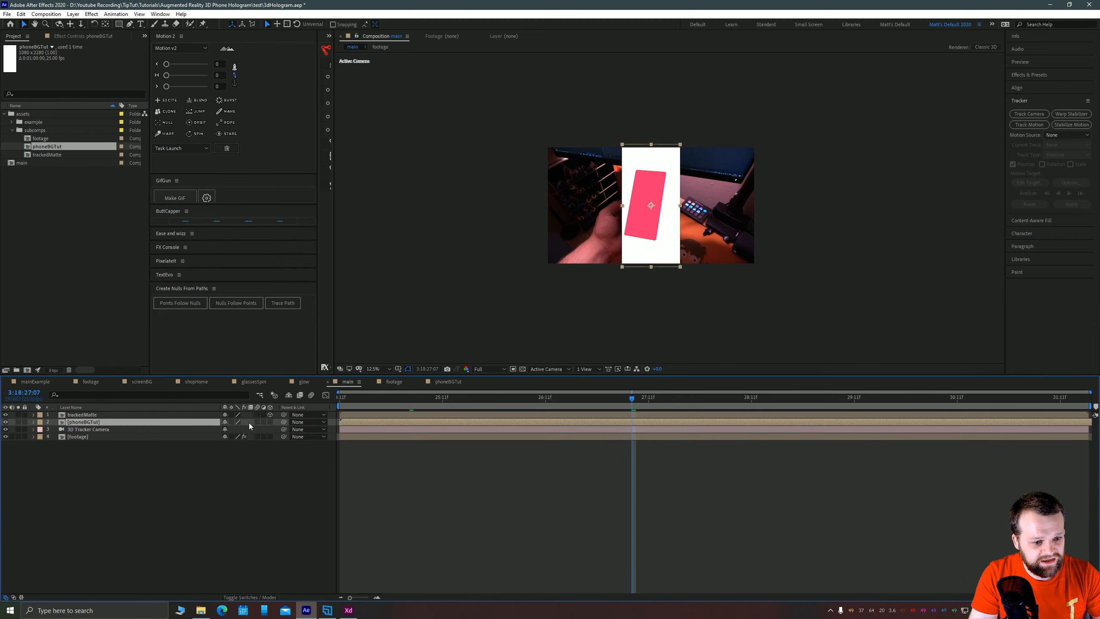
drag(284, 422, 104, 415)
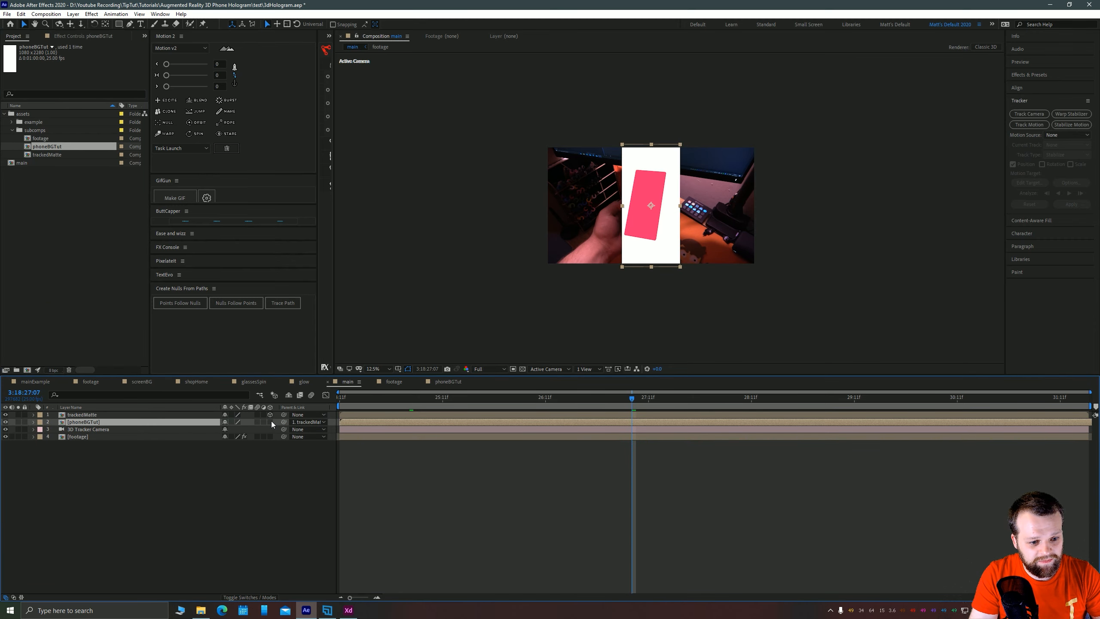
click(271, 422)
scroll(684, 237, up, 1)
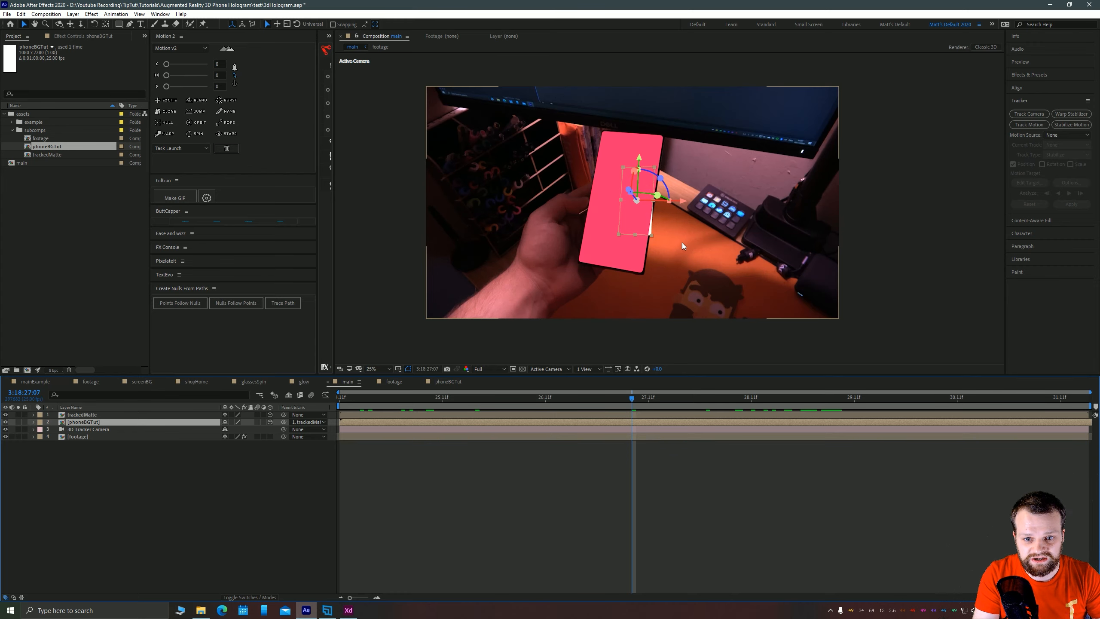
scroll(691, 237, up, 1)
Rotate, move and scale the phoneBGTut layer so it covers the whole pink matte on the phone screen.
key(r)
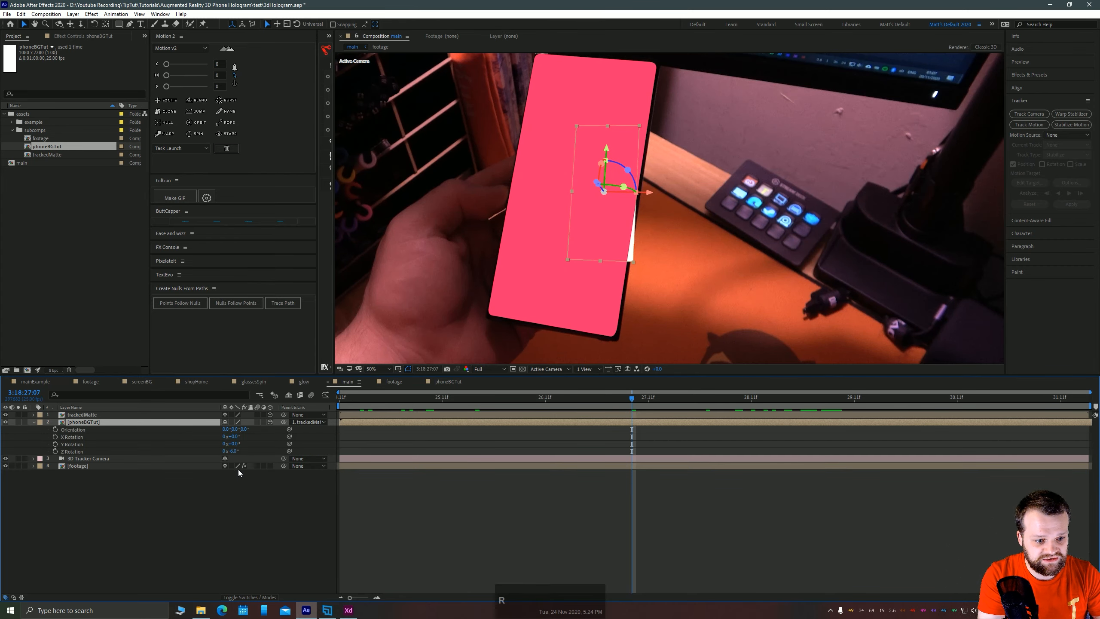
click(76, 416)
key(r)
click(83, 451)
drag(628, 170, 630, 172)
drag(649, 197, 619, 193)
drag(615, 126, 660, 65)
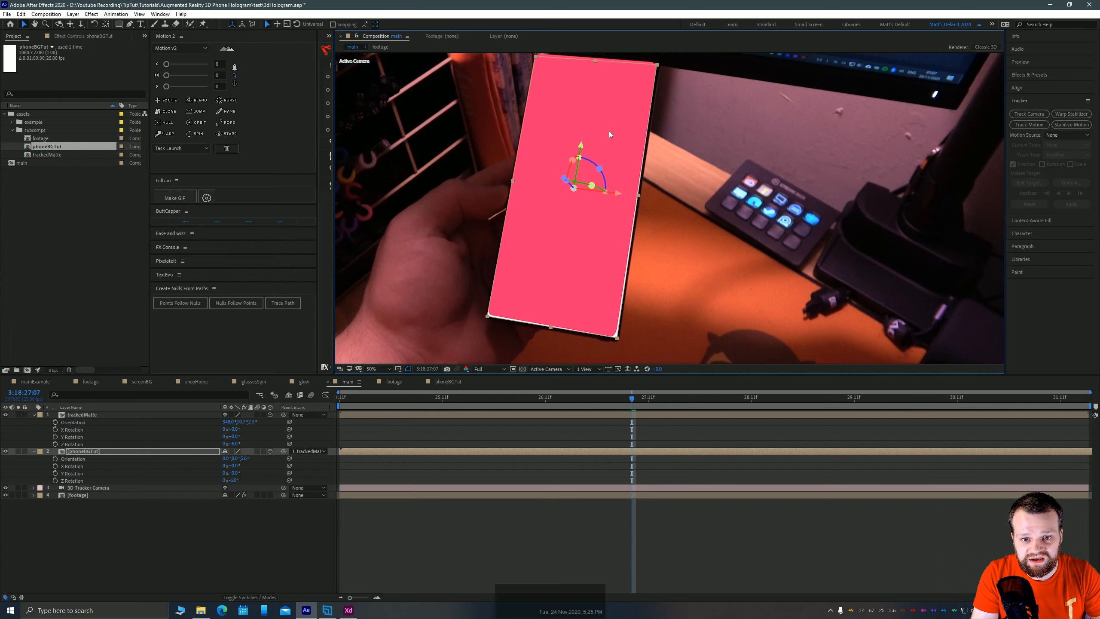
drag(580, 144, 601, 168)
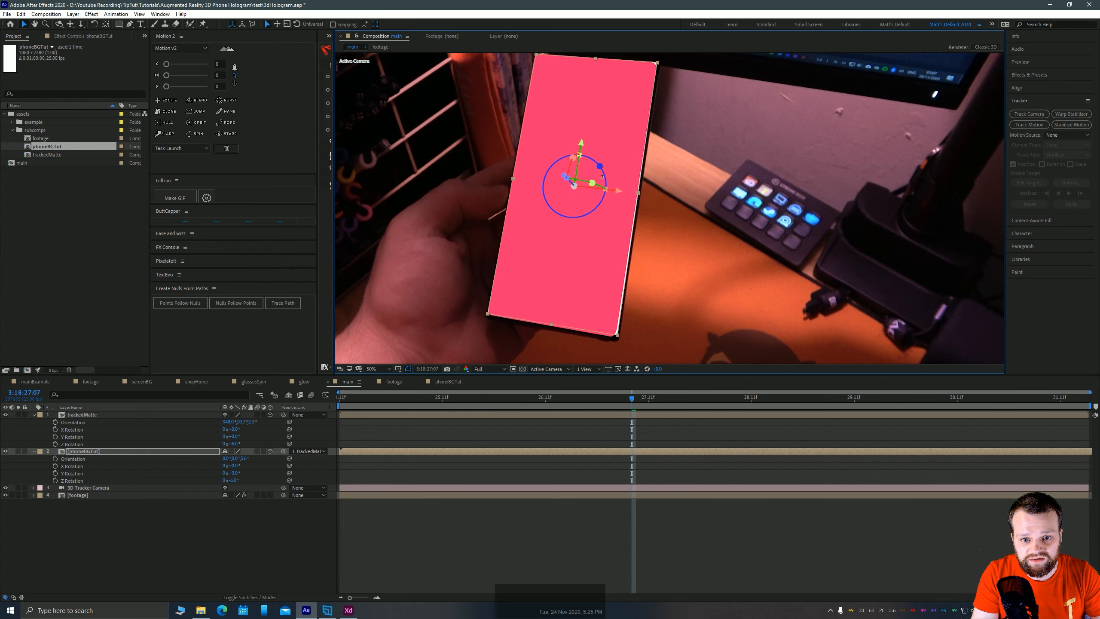
scroll(617, 203, down, 2)
drag(665, 203, 666, 201)
Set the track matte of the phoneBGTut layer to Alpha Matte "trackedMatte".
click(84, 522)
click(82, 414)
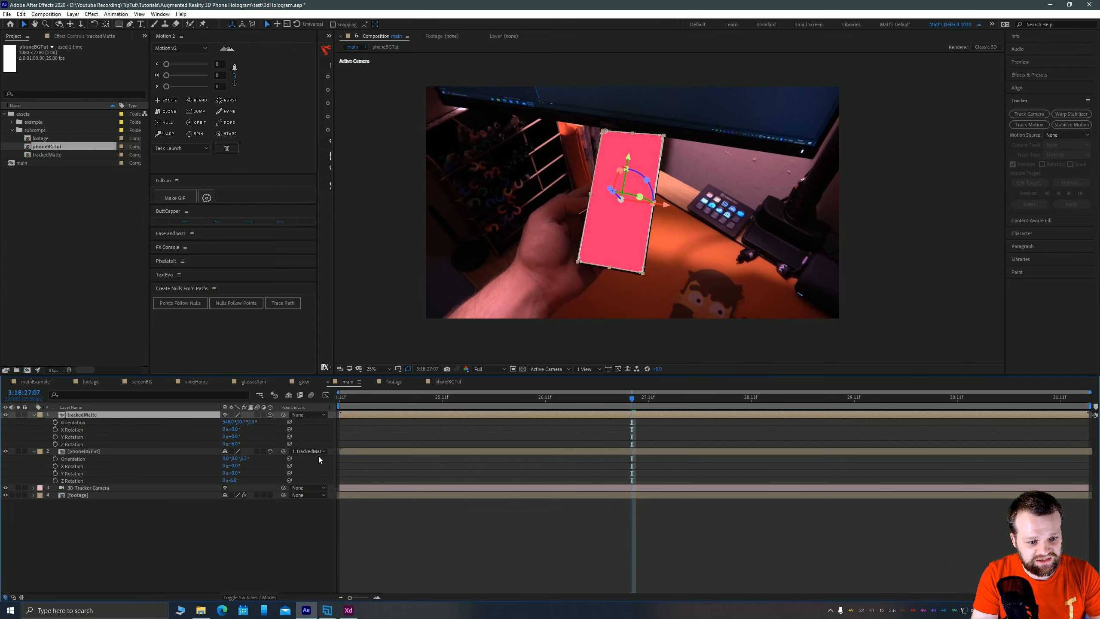
click(256, 596)
click(283, 451)
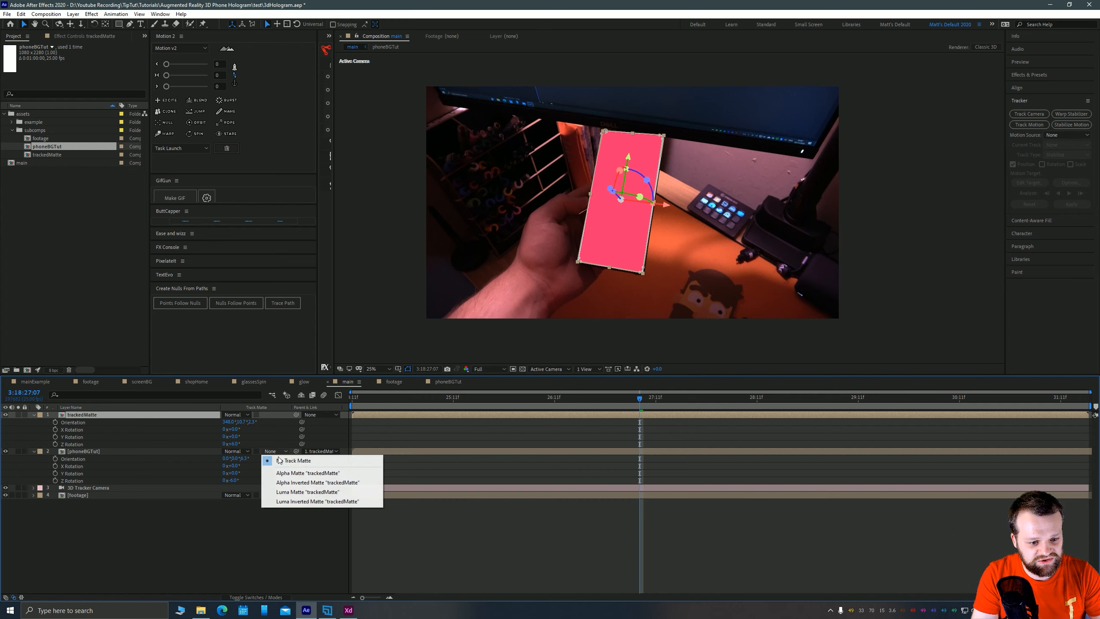
click(286, 474)
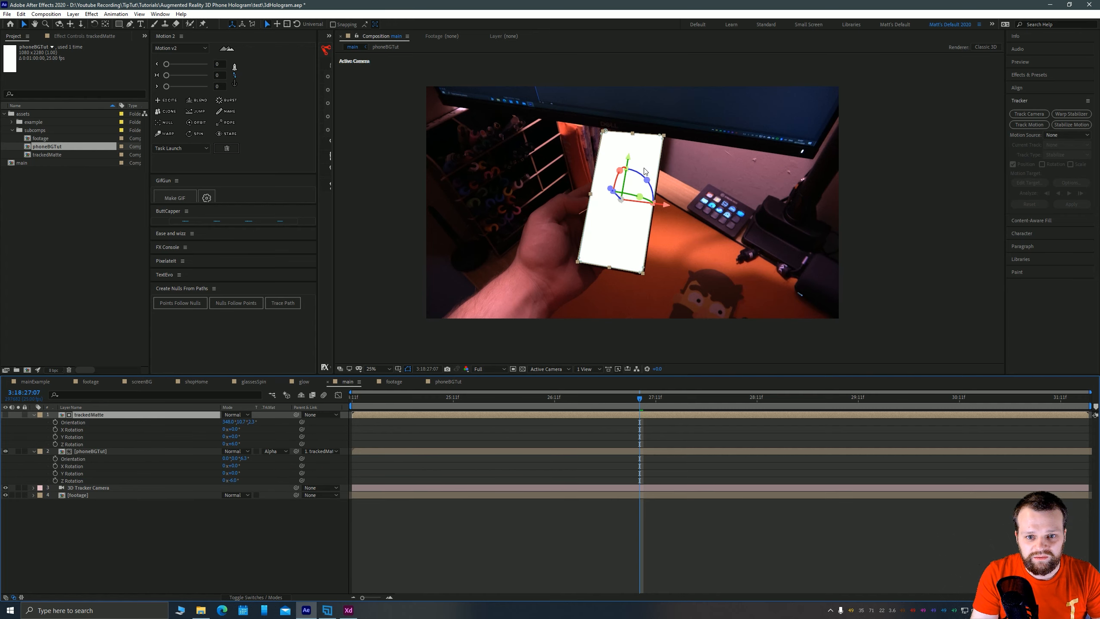
click(745, 234)
key(period)
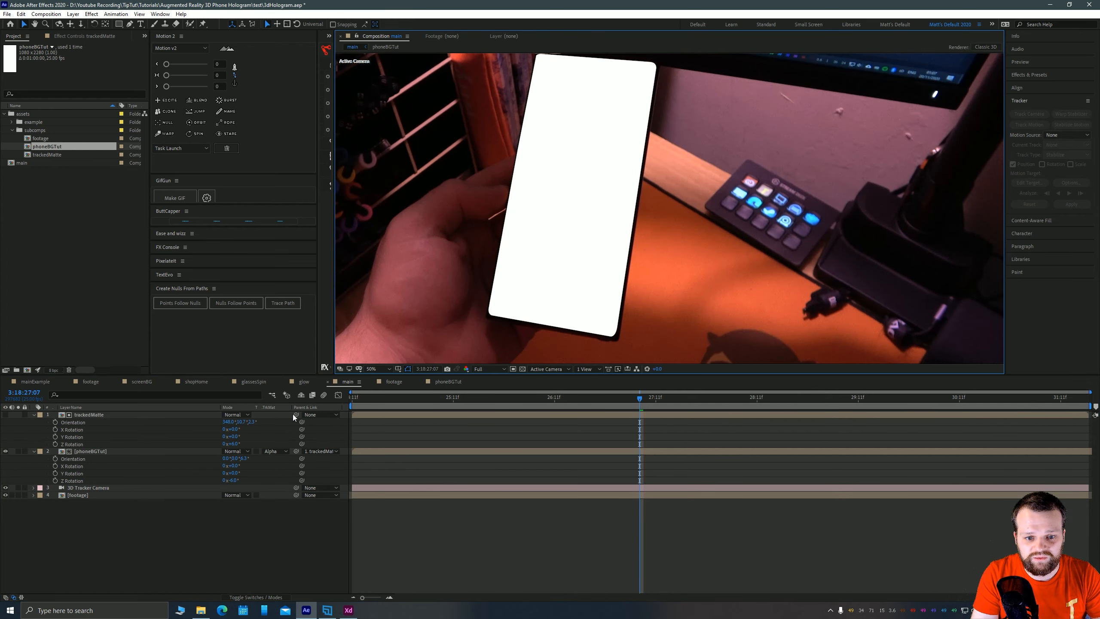
Open the phoneBGTut composition, switch to Adobe XD and export the shopHome artboard to After Effects.
click(72, 451)
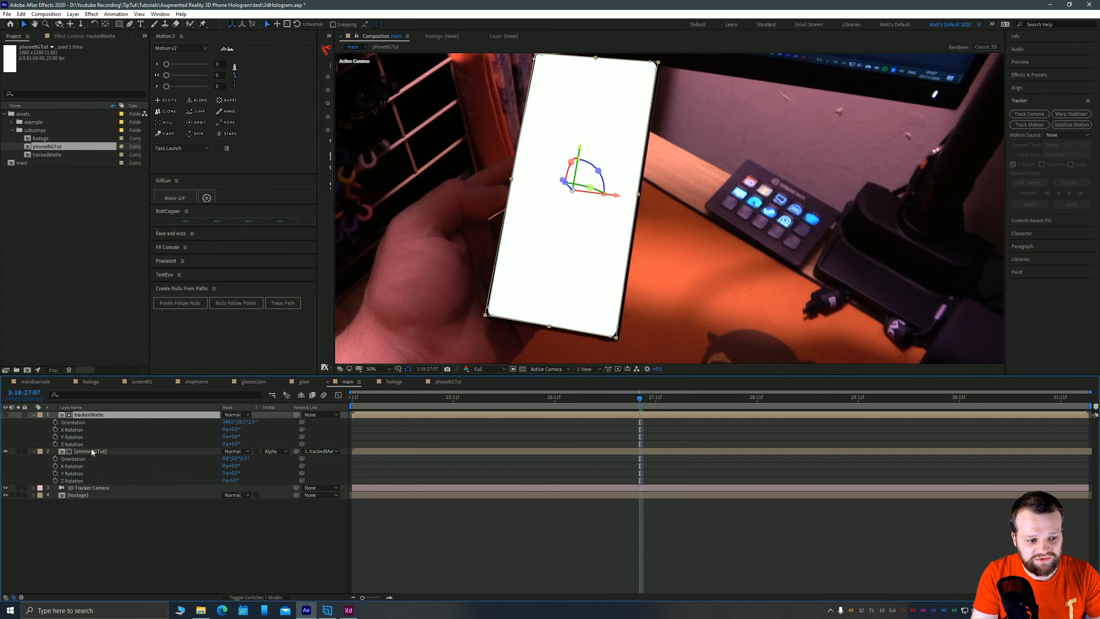
double_click(63, 453)
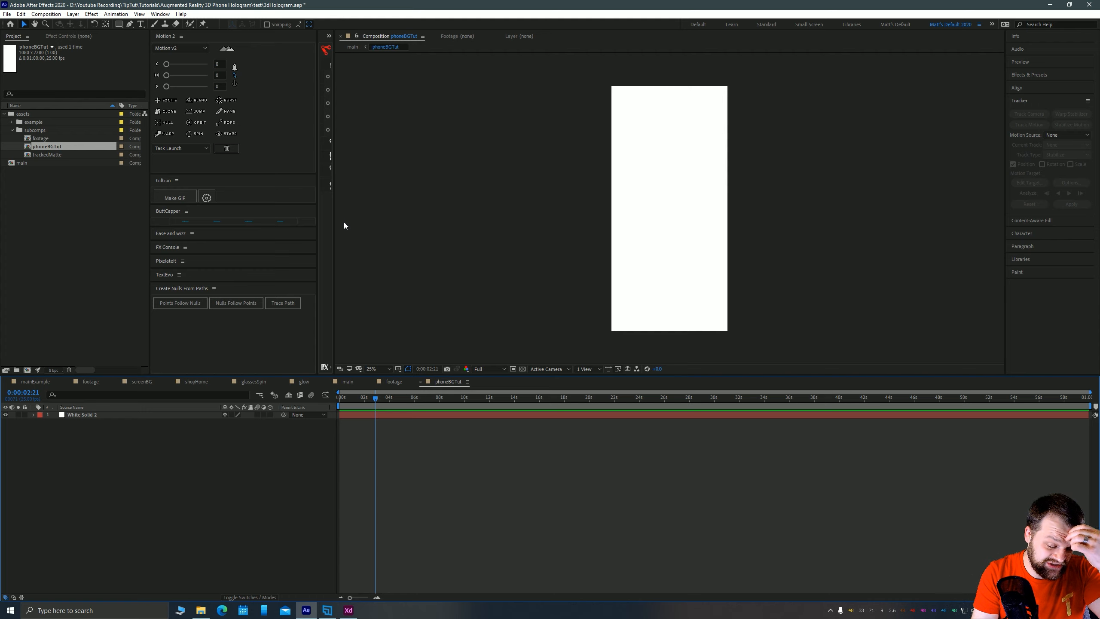
click(347, 609)
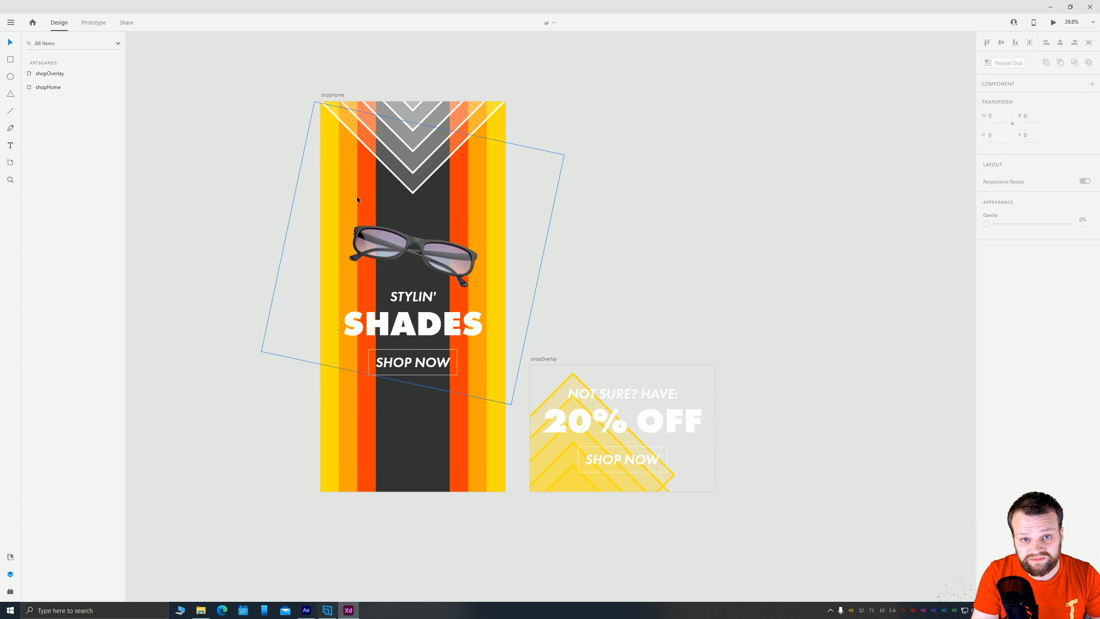
click(333, 94)
click(11, 22)
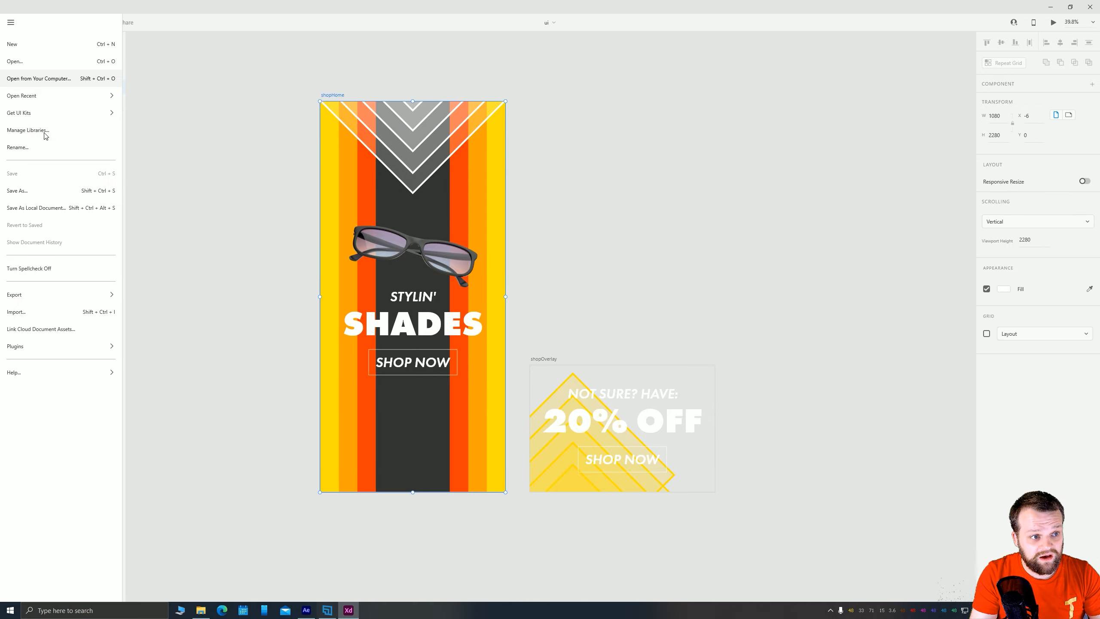
mouse_move(75, 297)
click(163, 103)
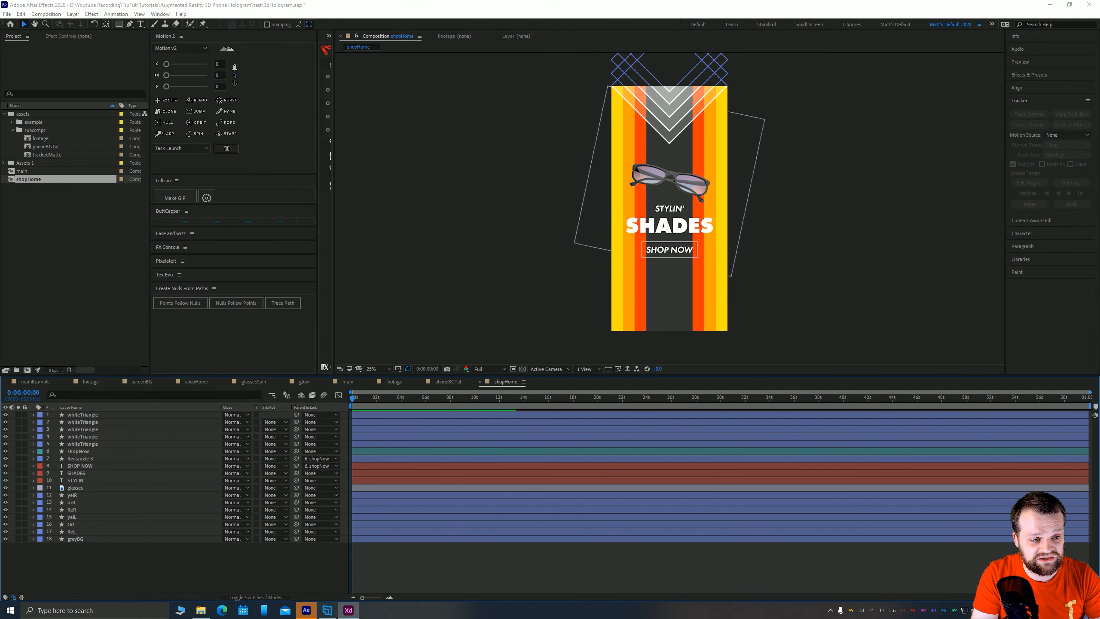
Rename the imported Assets 1 folder to shopHomeAssets and file it and the shopHome composition in the subcomps folder.
click(39, 186)
drag(24, 177, 31, 130)
click(24, 173)
key(Return)
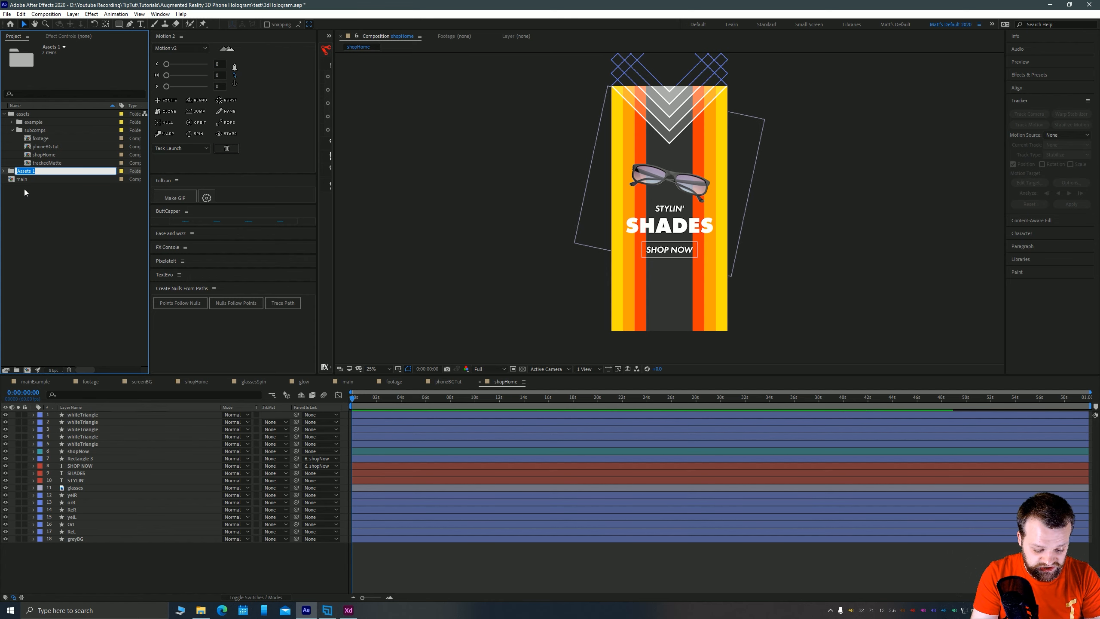
text(shopHomeBG)
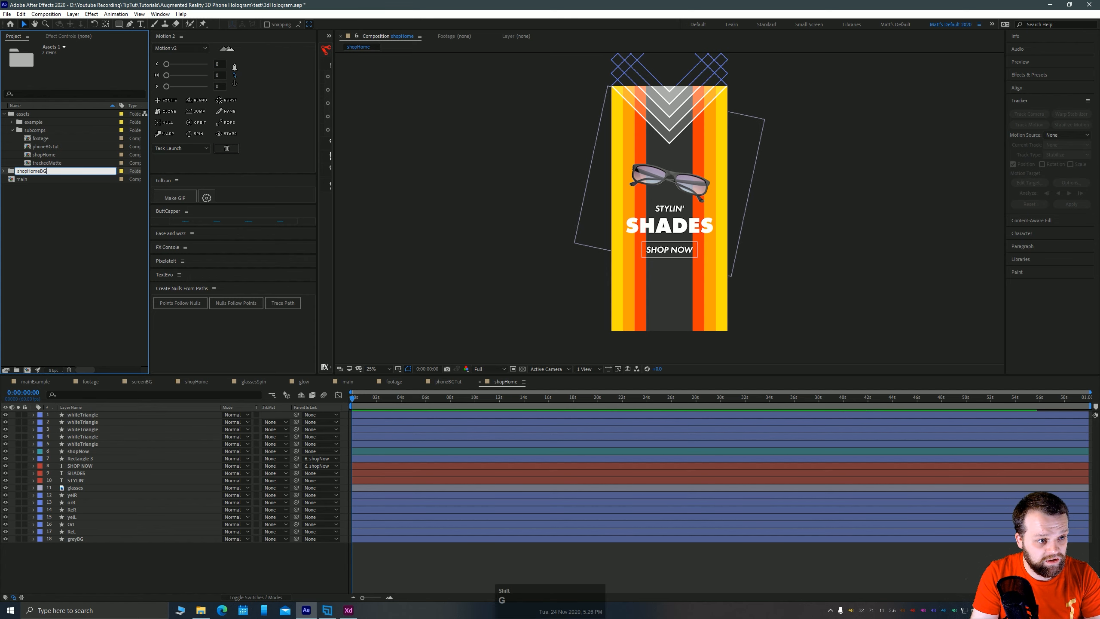
key(BackSpace)
key(BackSpace)
text(Asd)
key(BackSpace)
key(BackSpace)
text(sset)
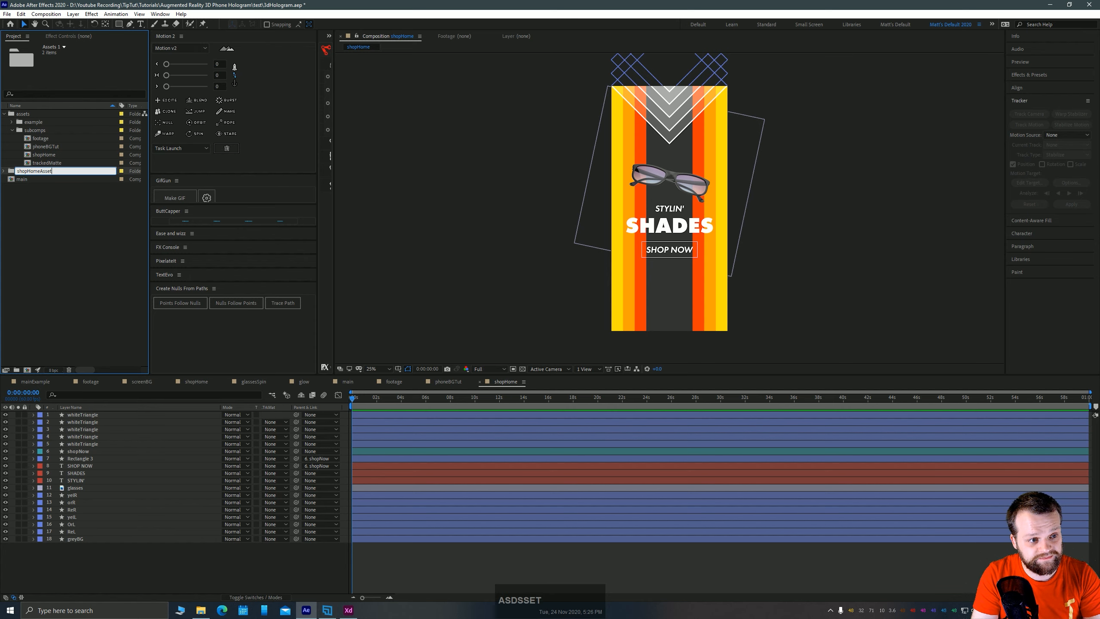
text(sw)
key(Return)
drag(50, 172, 53, 144)
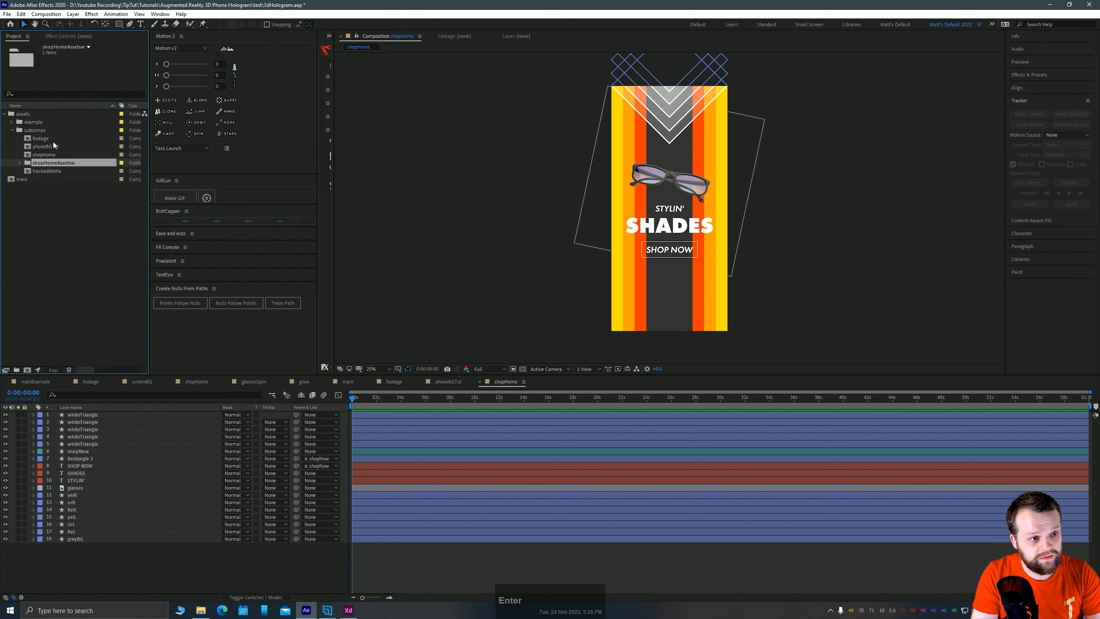
key(Return)
click(88, 162)
key(BackSpace)
key(Return)
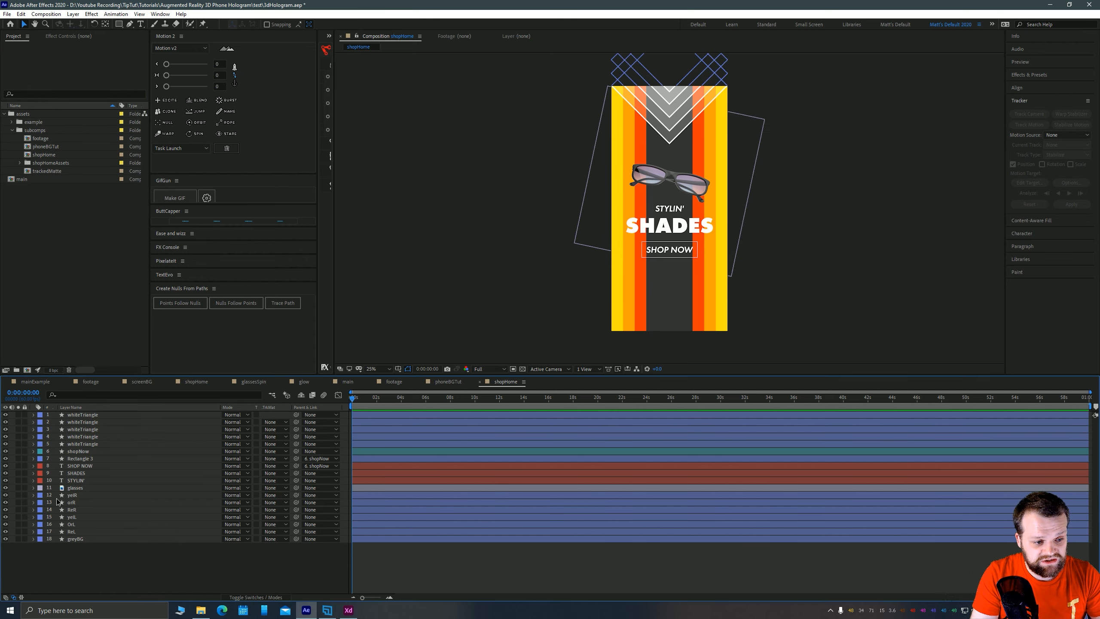
Make all layers in the shopHome composition 3D and show only their Position properties in an enlarged timeline.
key(ctrl+a)
key(p)
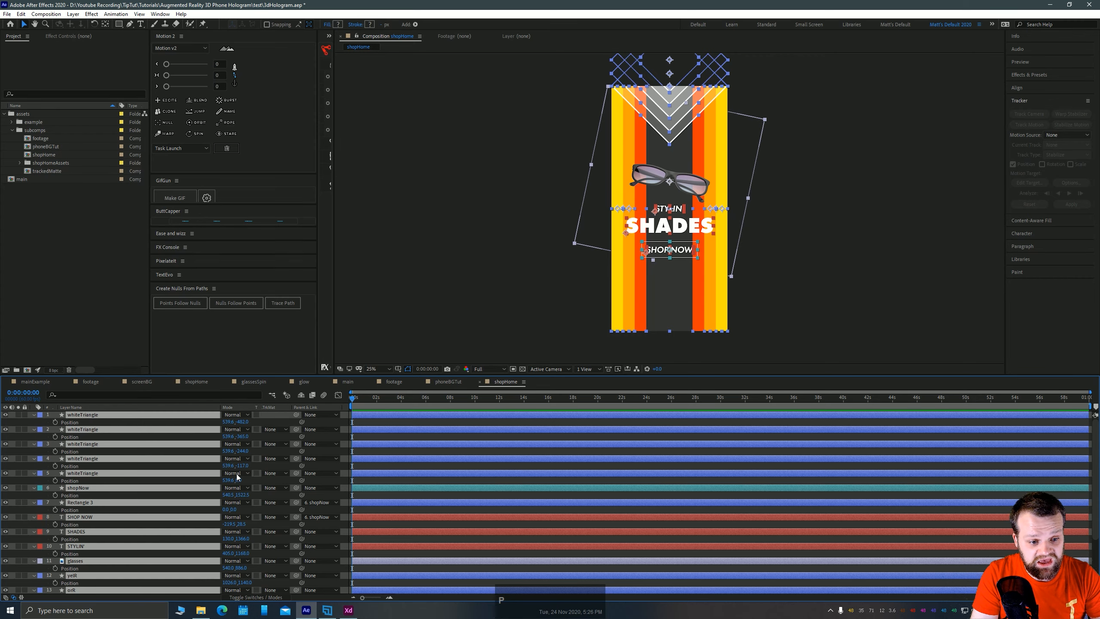
click(255, 597)
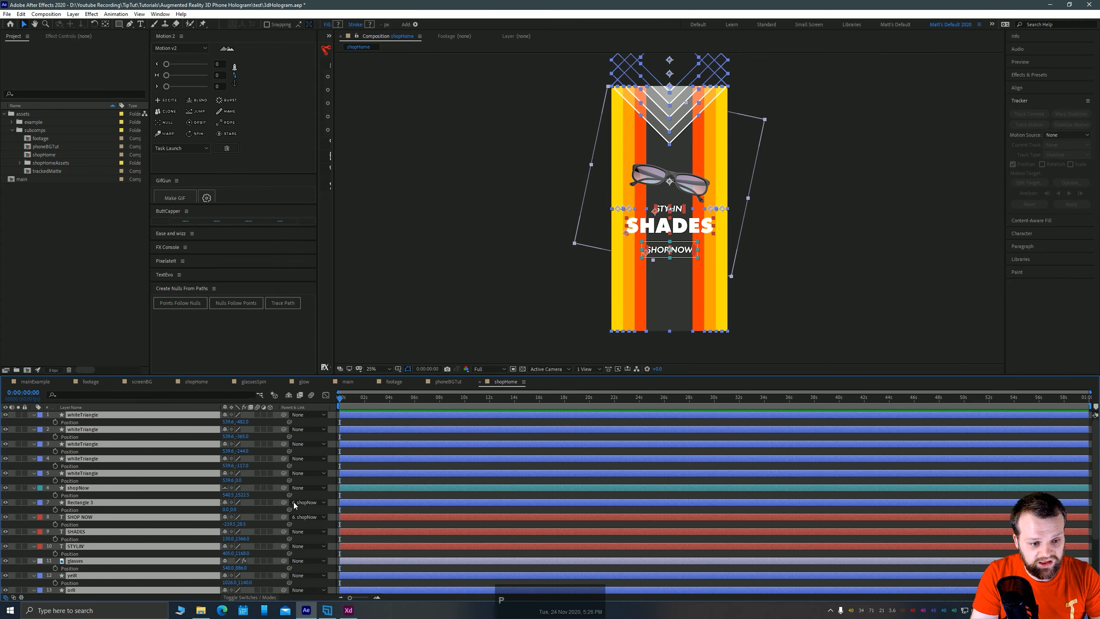
click(270, 414)
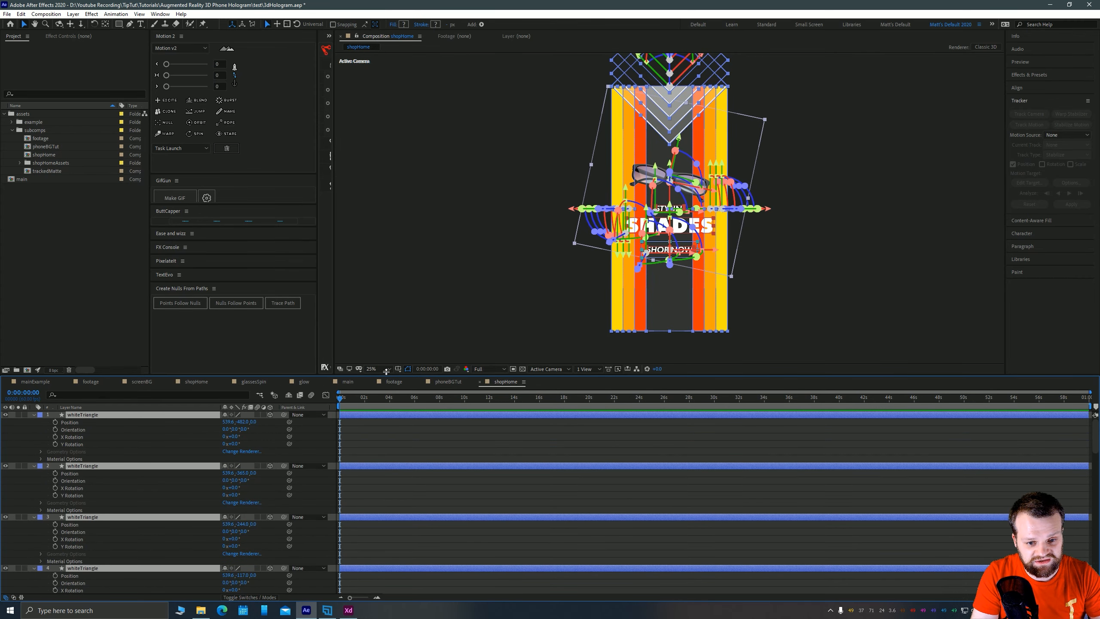
drag(390, 375, 390, 291)
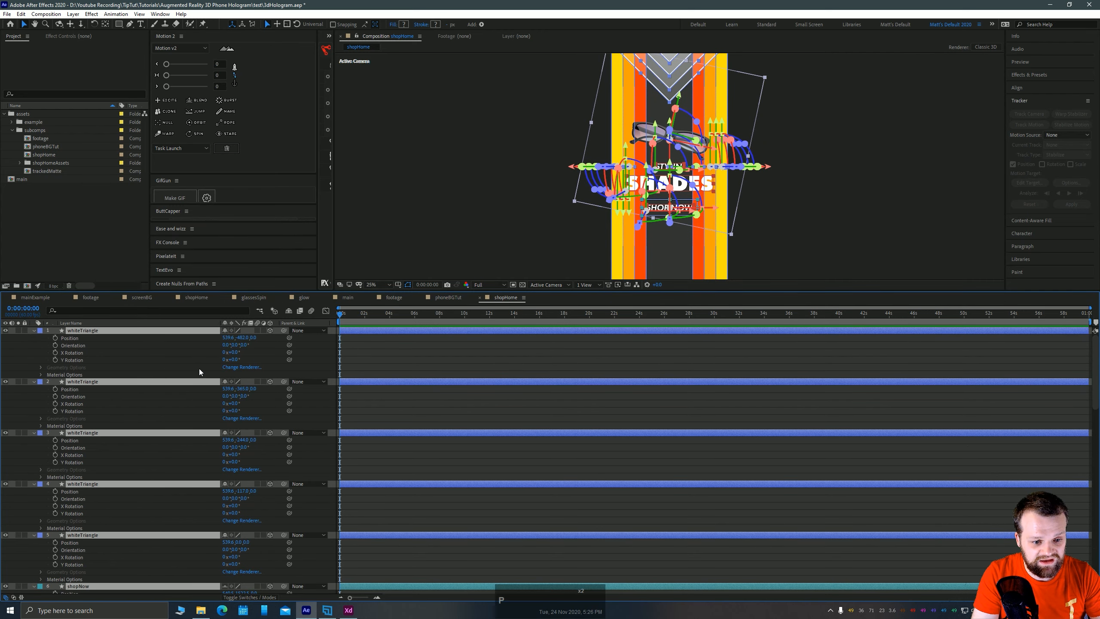
key(p)
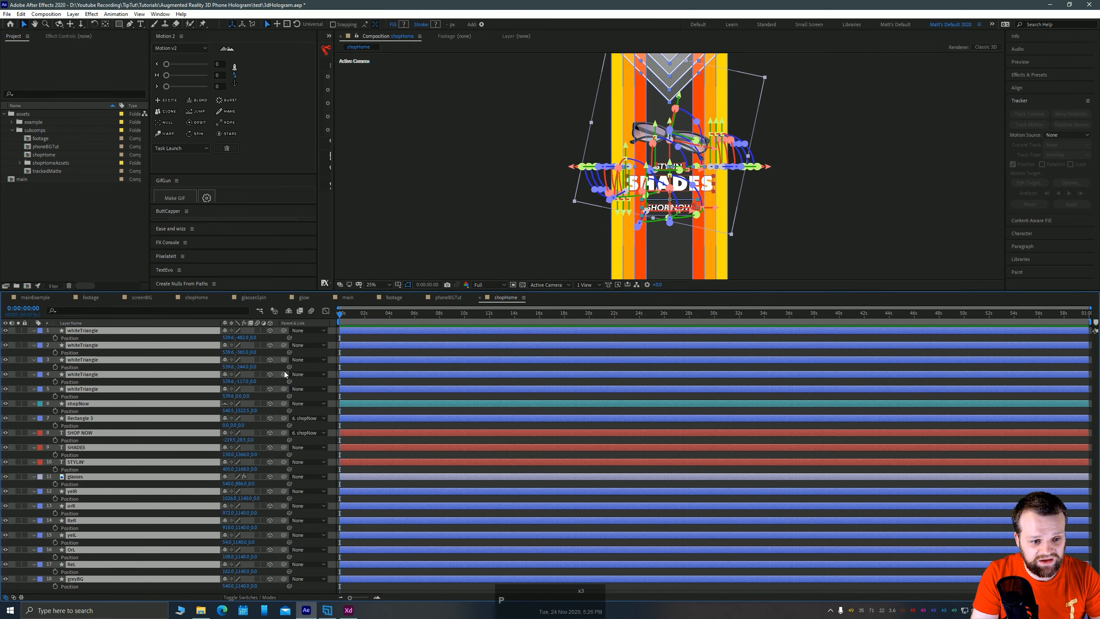
click(500, 211)
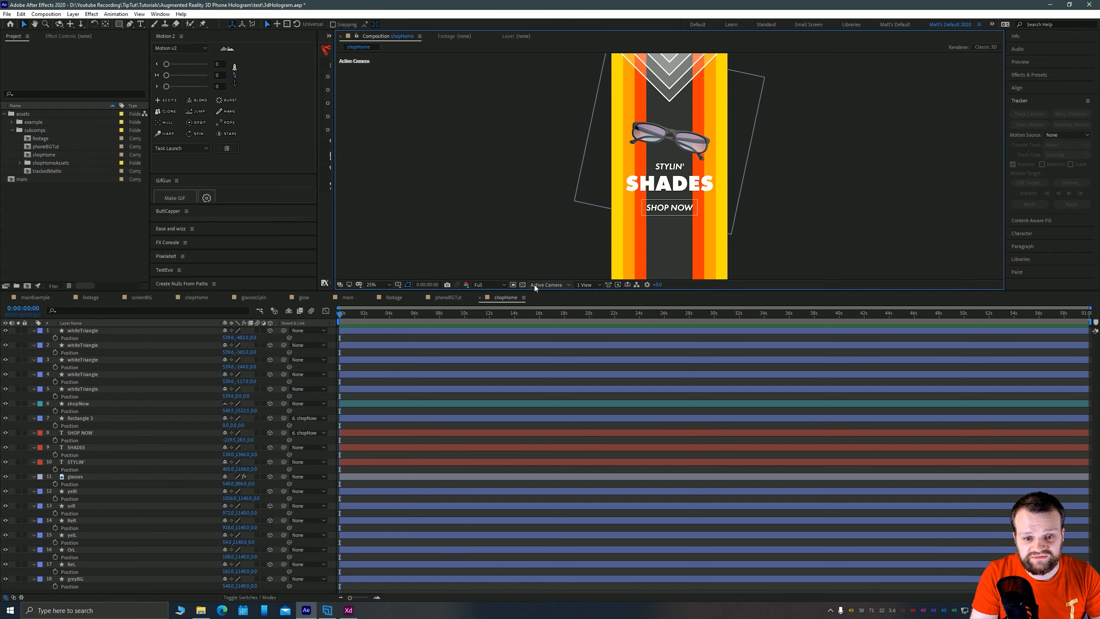
Enlarge the shopHome composition viewer and split it into two horizontal views showing Top and Active Camera.
drag(531, 289, 557, 342)
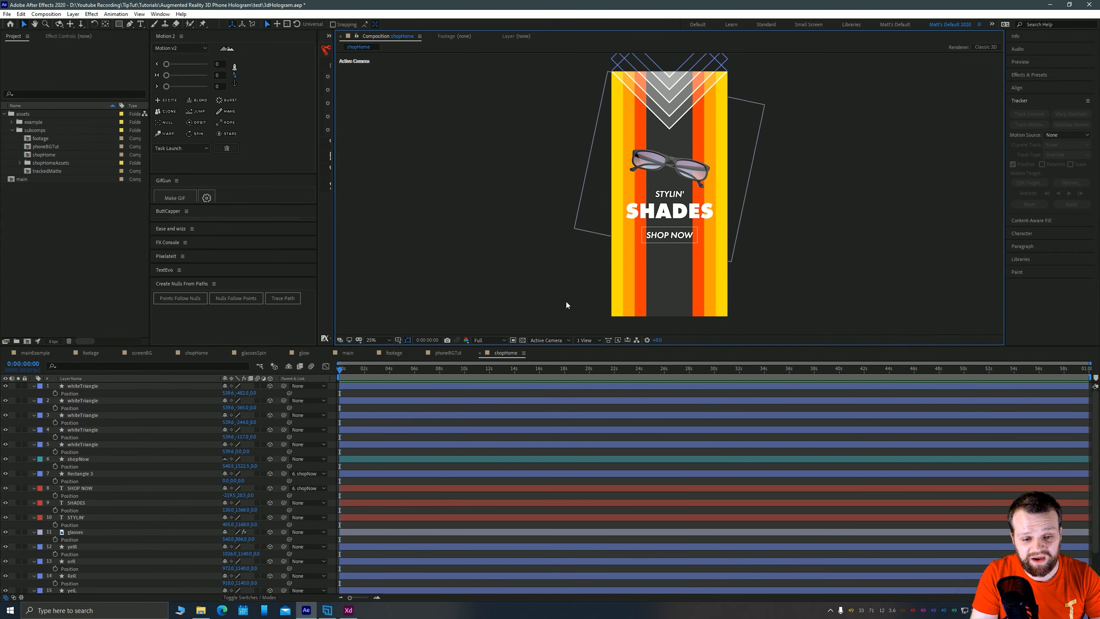
click(588, 340)
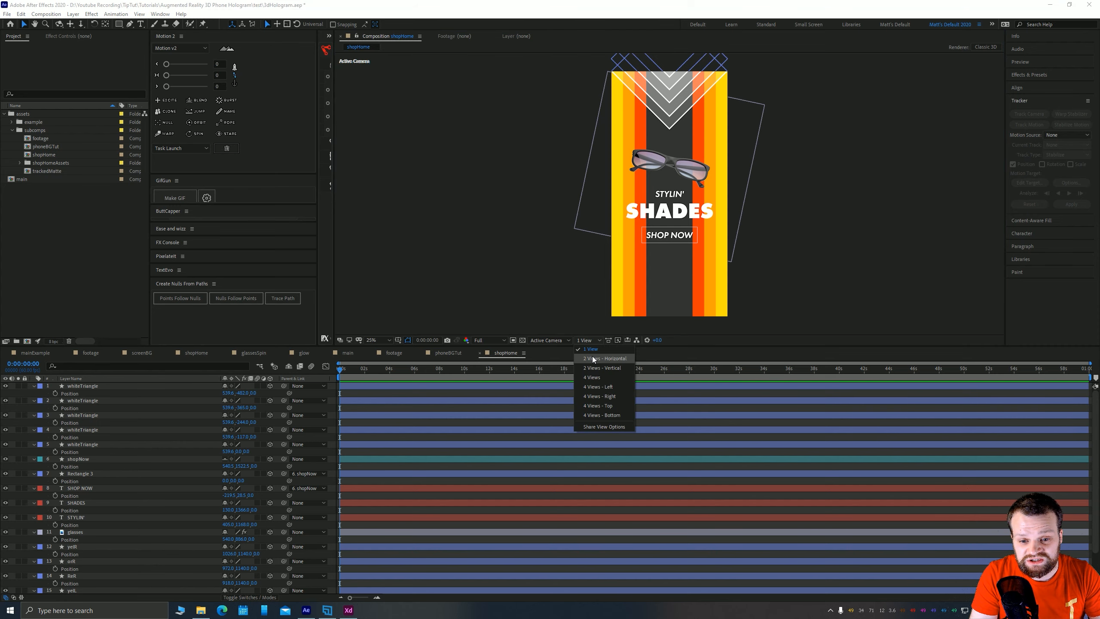
click(600, 385)
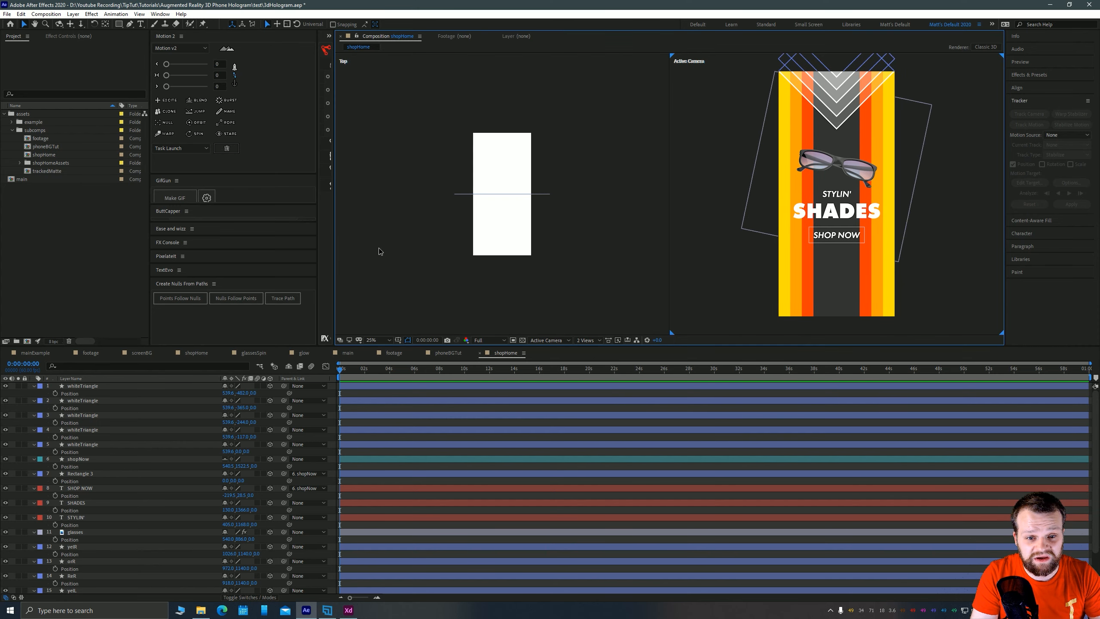
click(471, 264)
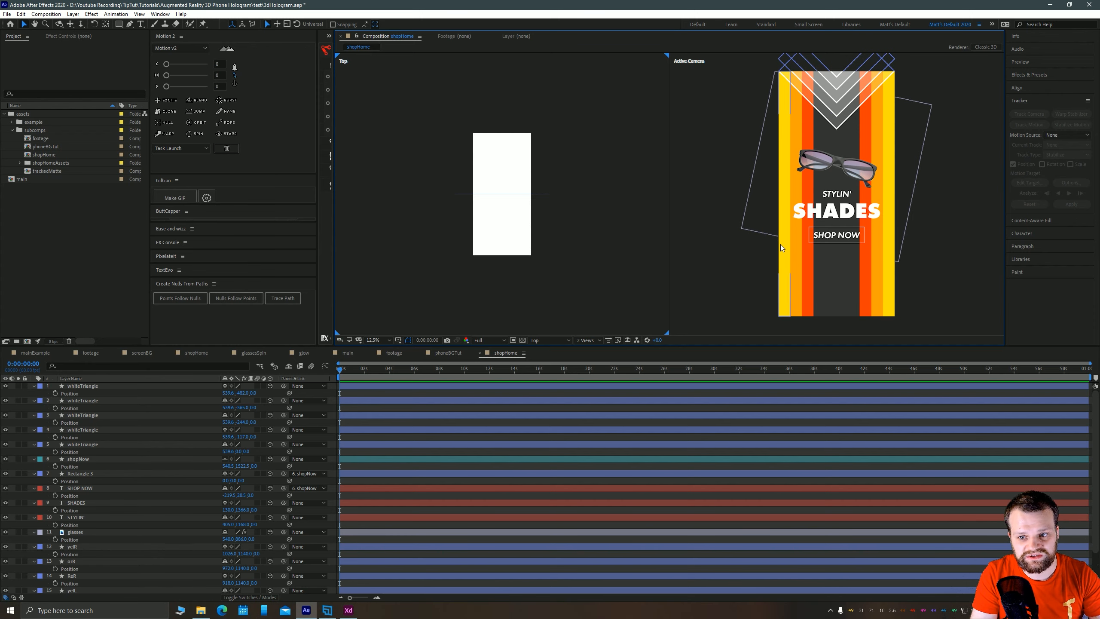
Push the ReL stripe layer back in depth to a Z position of about 804.
click(808, 295)
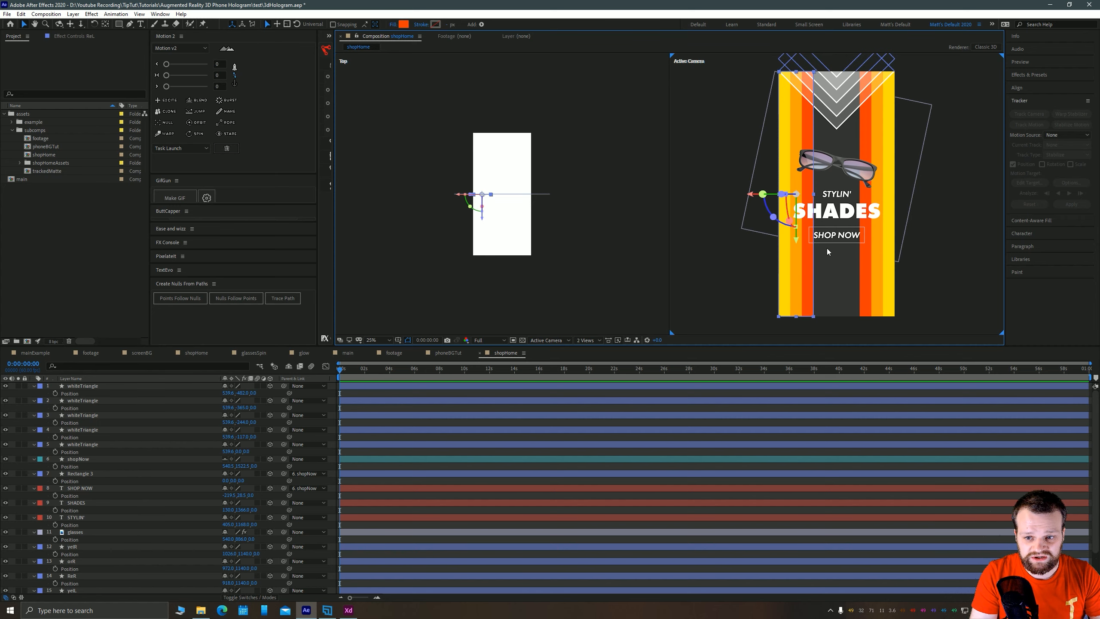
scroll(173, 512, down, 3)
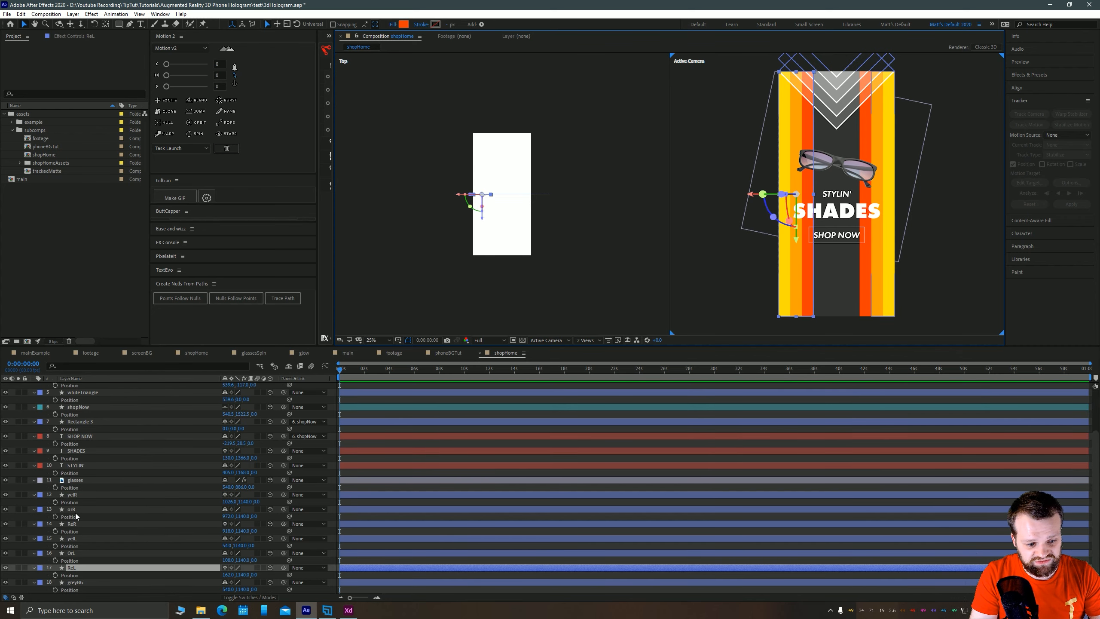
drag(256, 576, 585, 557)
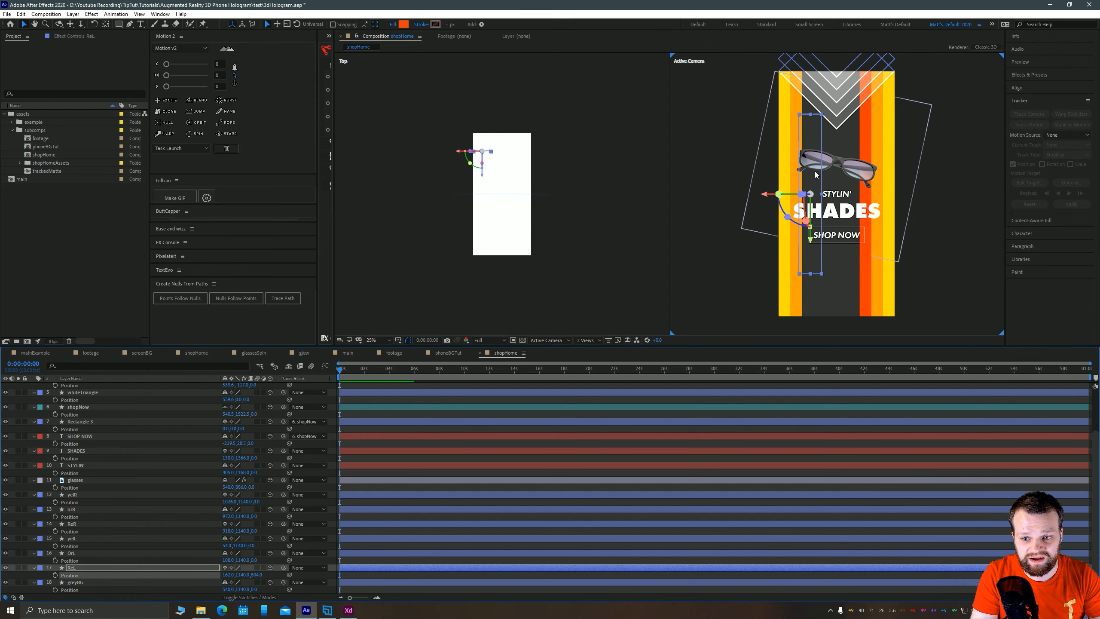
Set the greyBG layer's Z position to 1000 and enlarge the layer until it fills the frame behind the stripes.
click(87, 583)
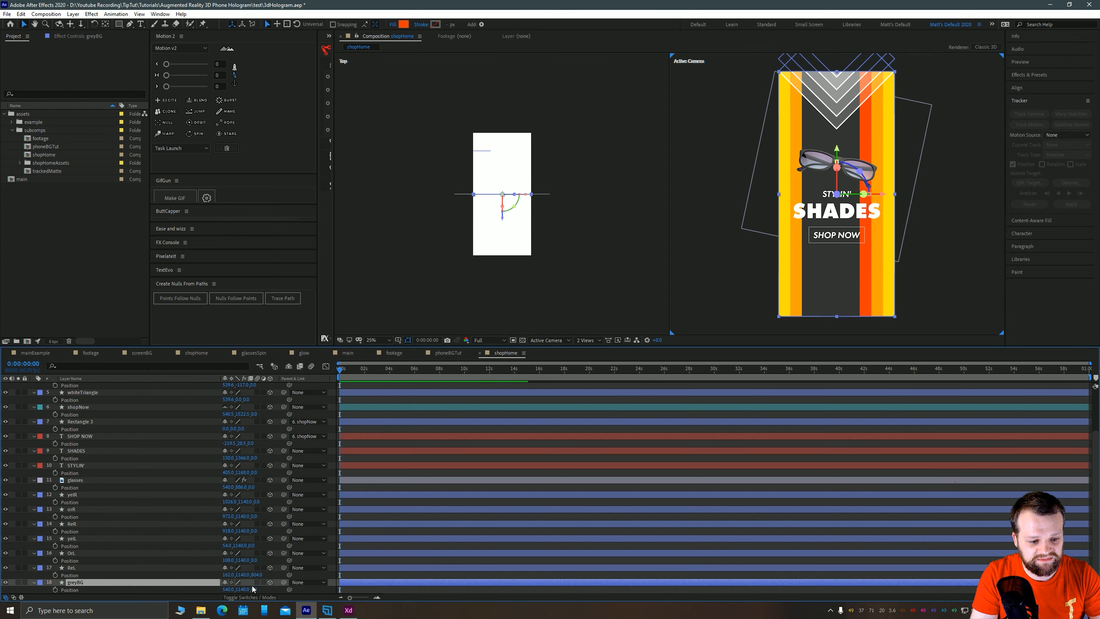
click(258, 590)
text(1000)
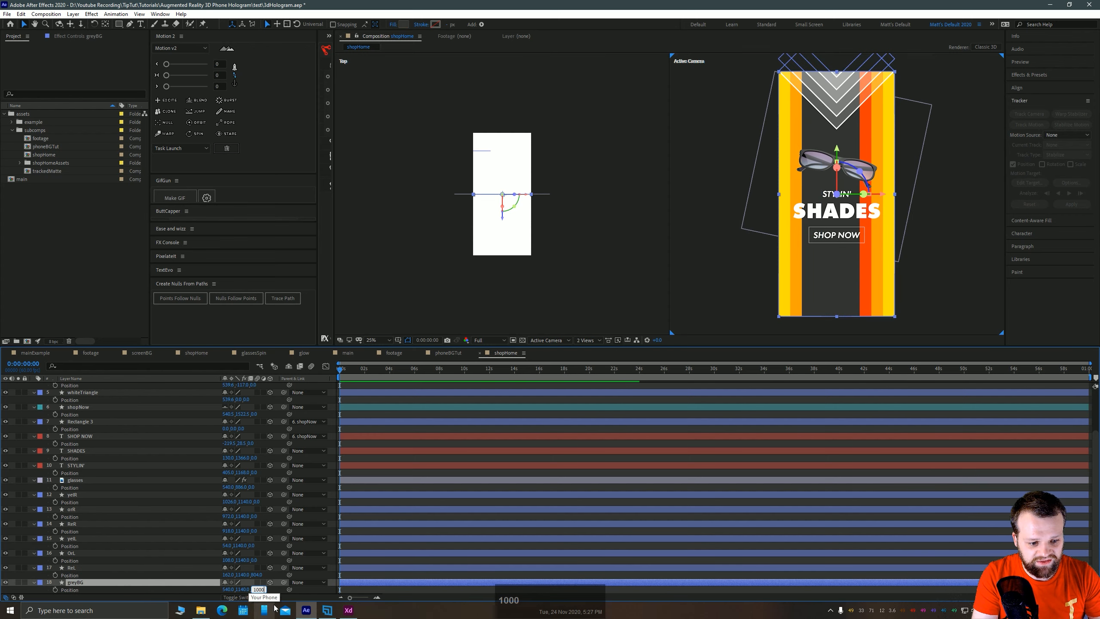
key(Return)
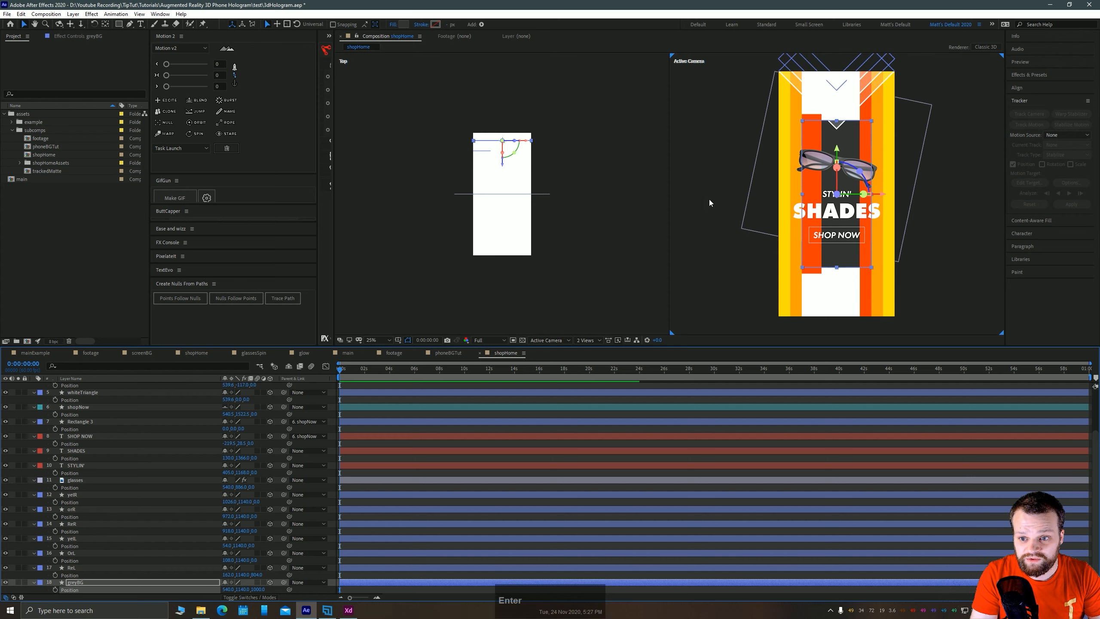
drag(871, 114, 899, 109)
key(ctrl+z)
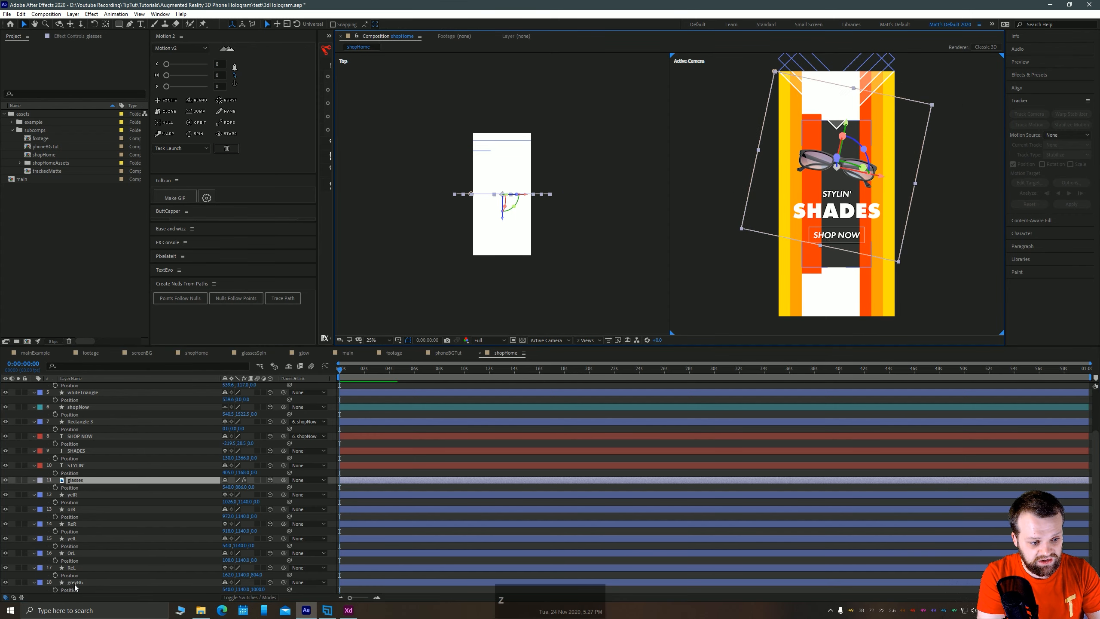
click(94, 583)
drag(872, 121, 950, 25)
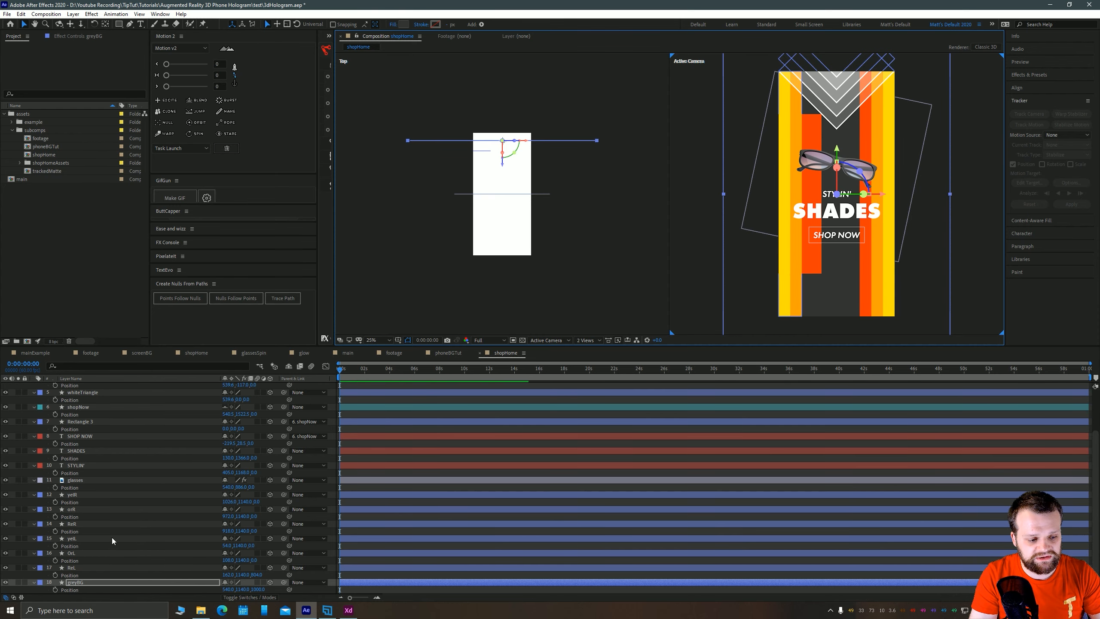
Stretch the ReL stripe vertically so it covers the full height of the frame.
click(78, 567)
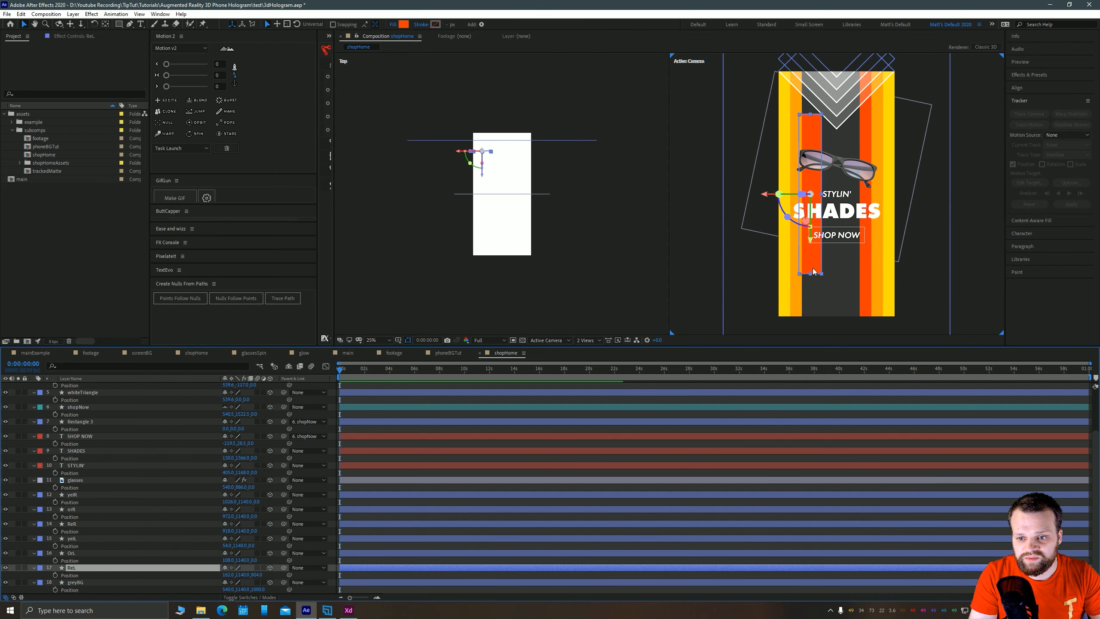
drag(813, 272, 805, 326)
Set the OrL layer's Z position to 500, enlarge it beyond the frame height and shift it outward past the frame edge.
click(71, 555)
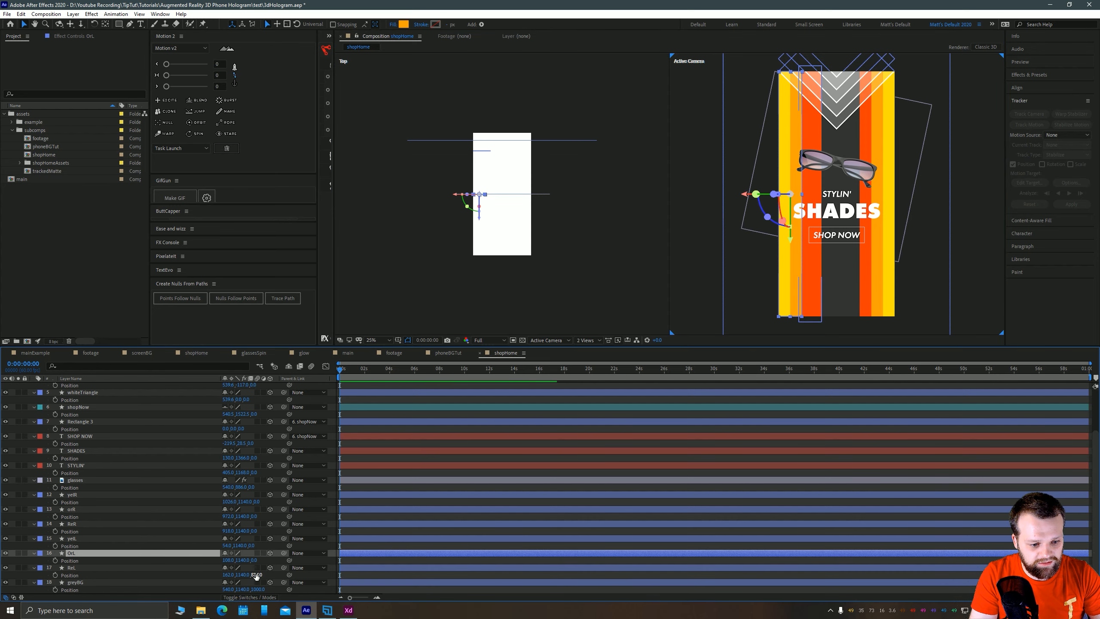
click(255, 560)
text(500)
key(Return)
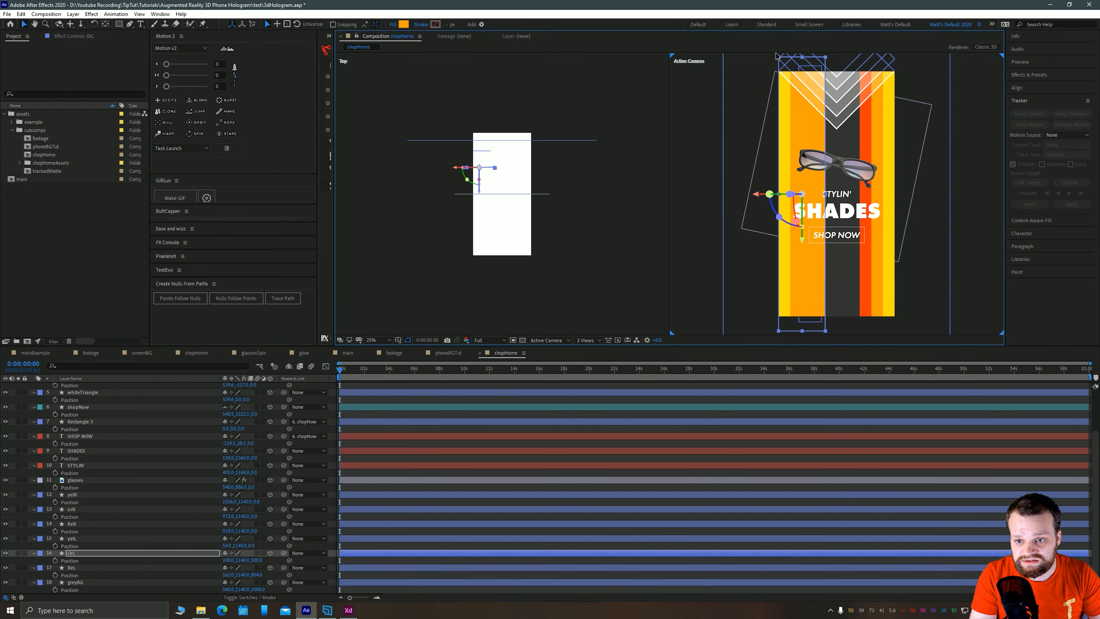
drag(755, 196, 726, 206)
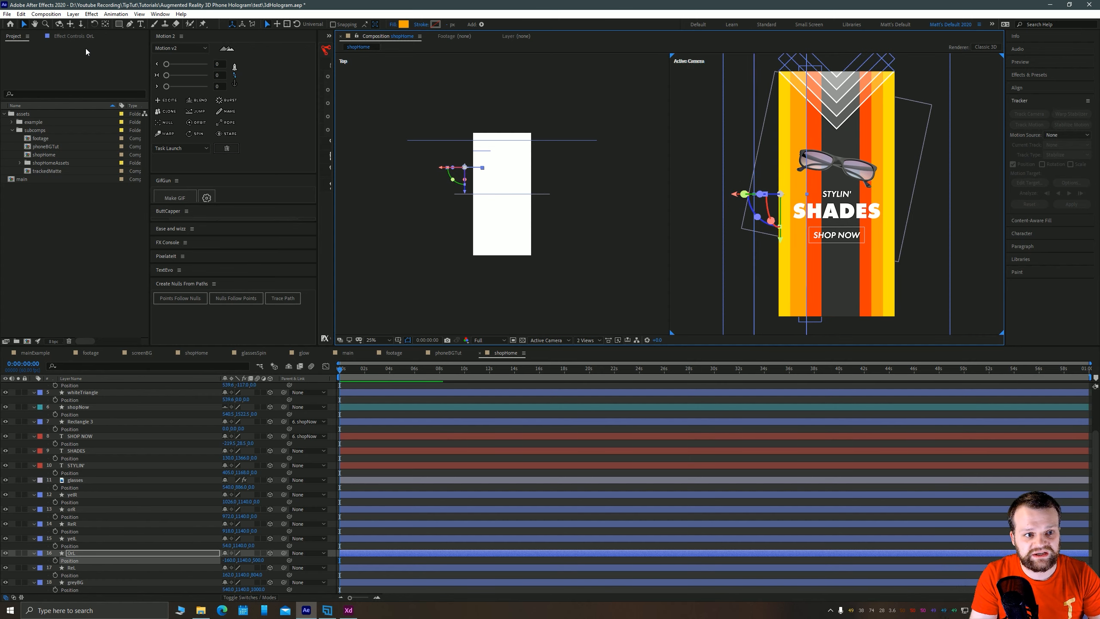
Open the finished shopHome composition from the example folder by way of its screenBG composition.
click(11, 121)
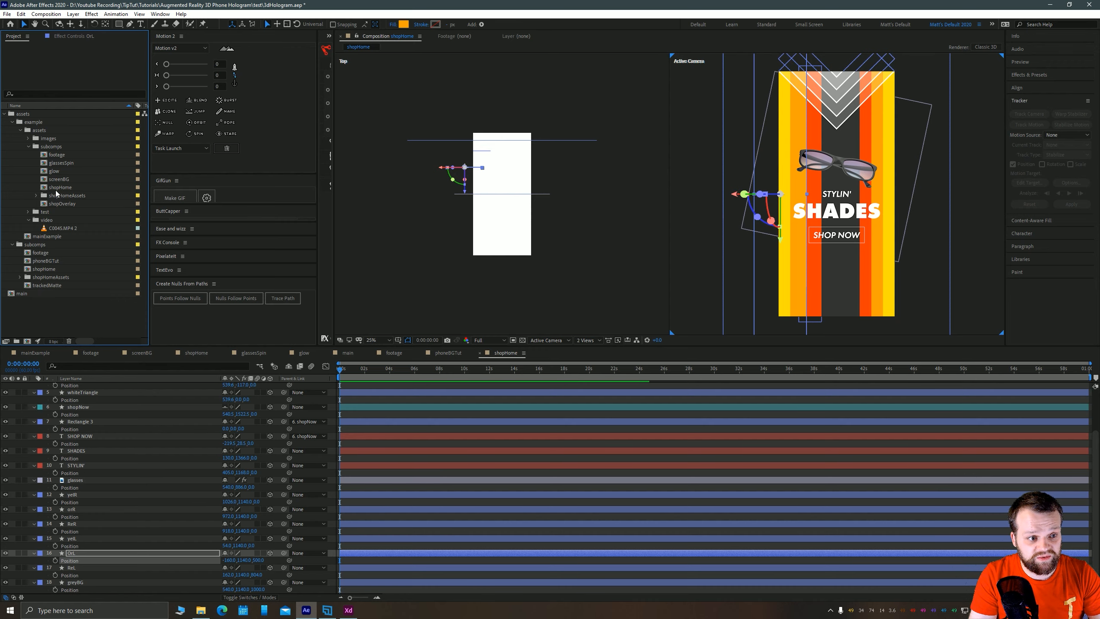
click(55, 180)
double_click(43, 182)
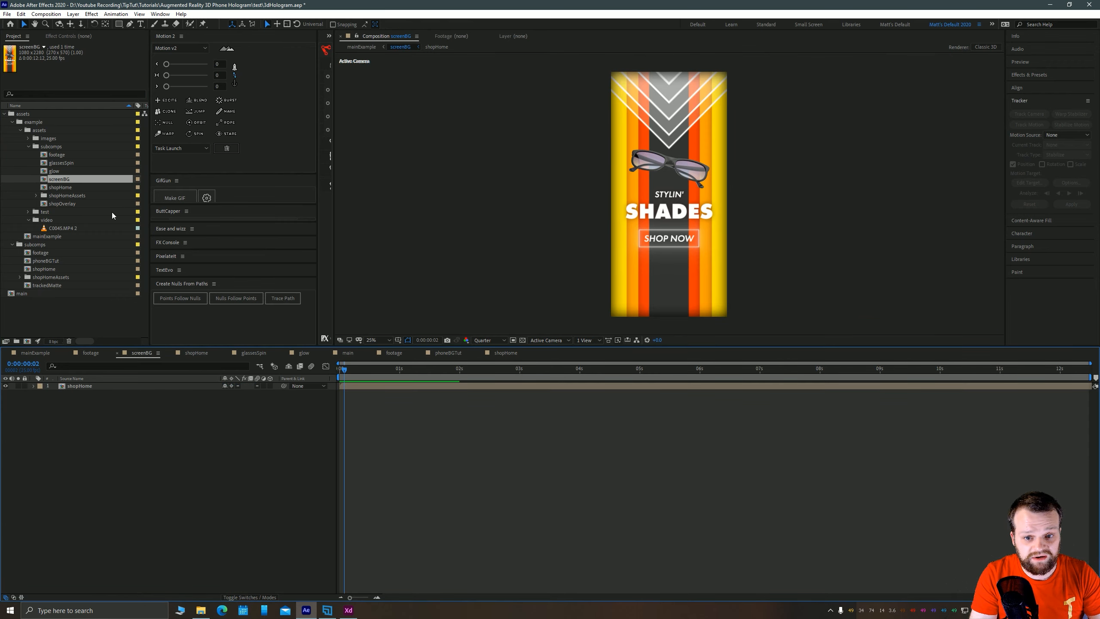
double_click(75, 385)
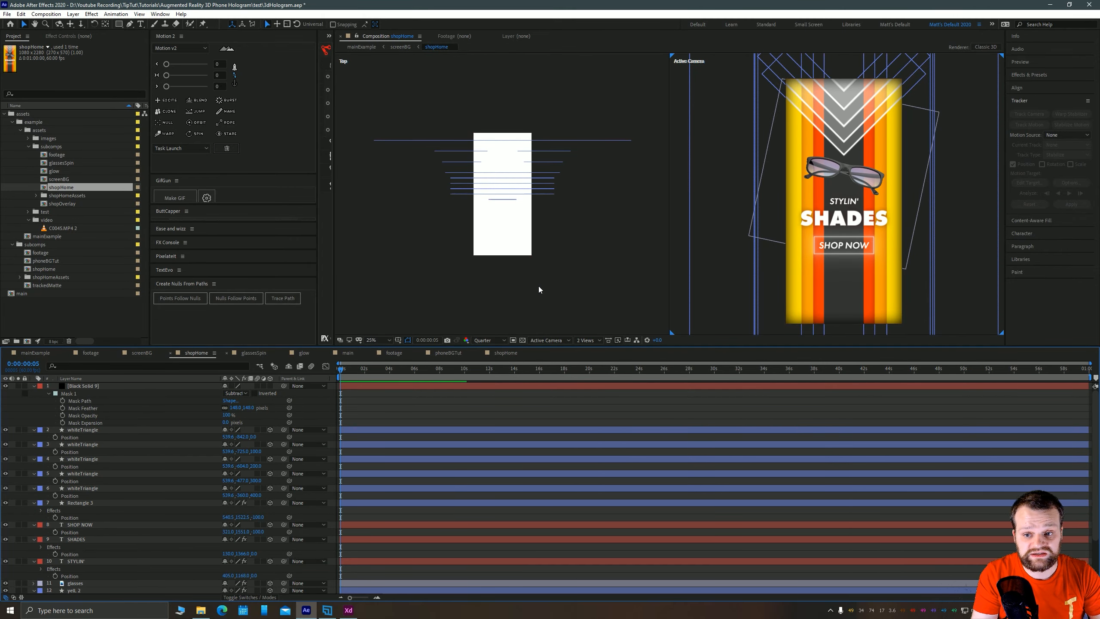
Show only the Position properties of all layers in the example shopHome composition to examine their depth arrangement.
click(100, 385)
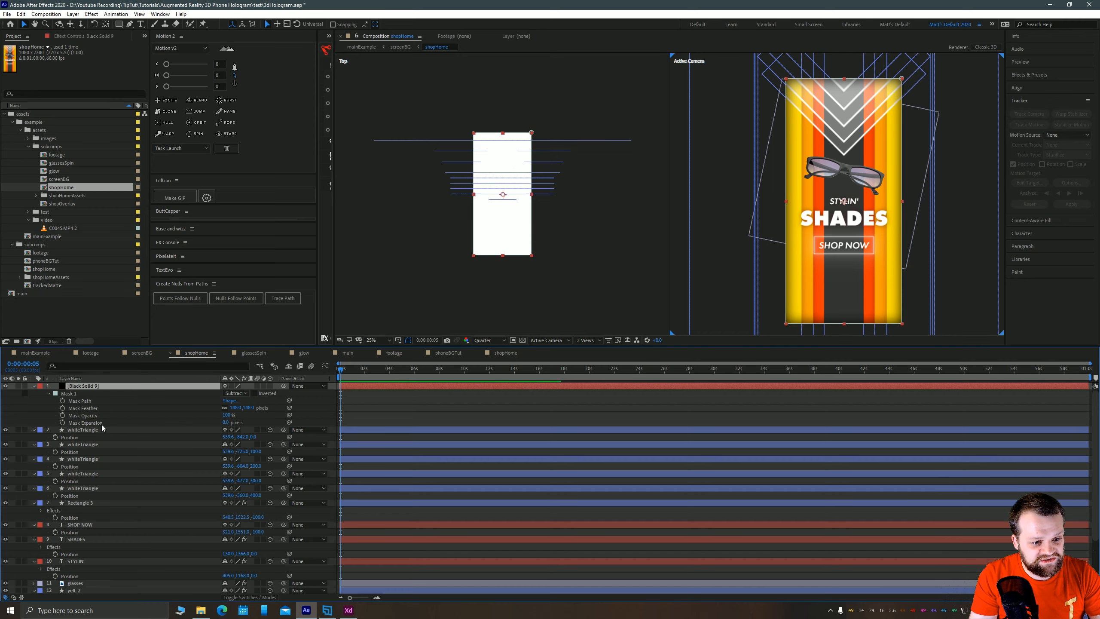
scroll(107, 521, down, 3)
key(ctrl+a)
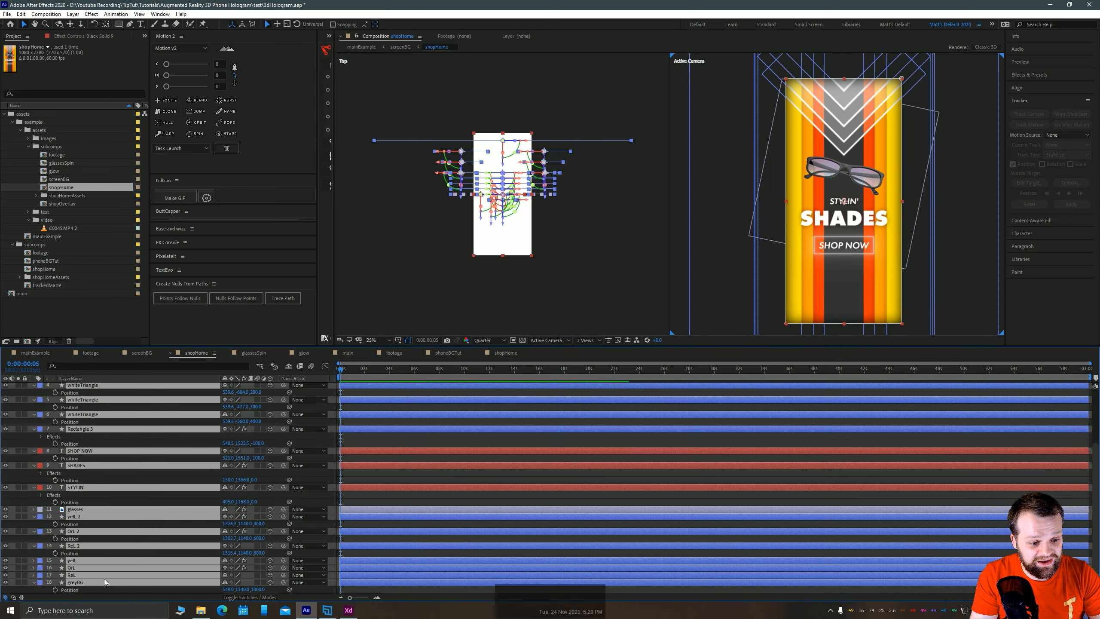
key(p)
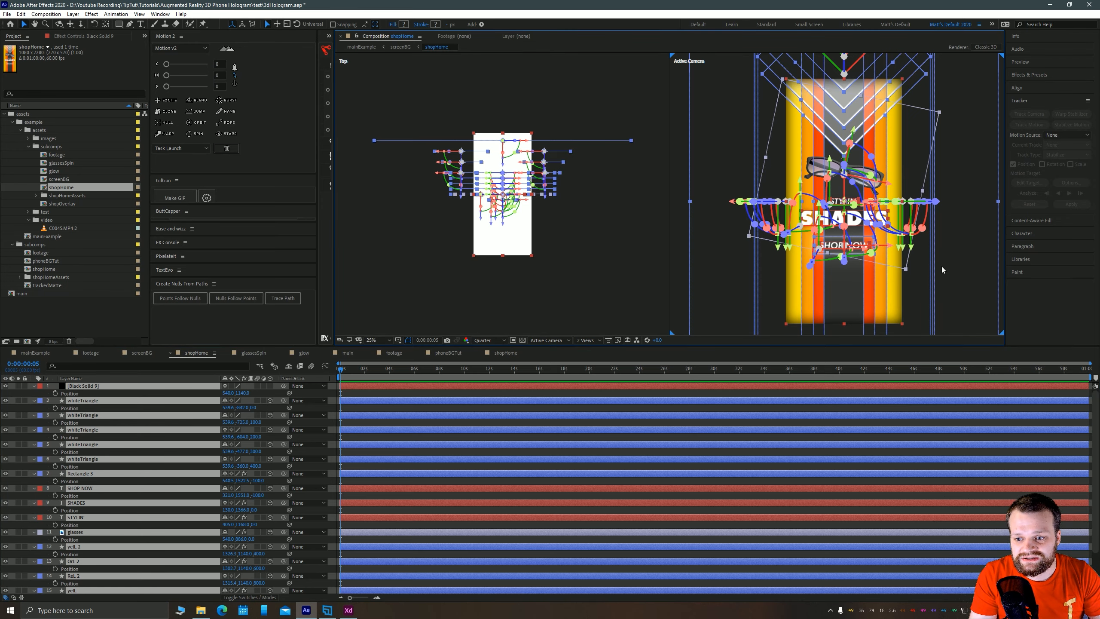
scroll(952, 232, down, 1)
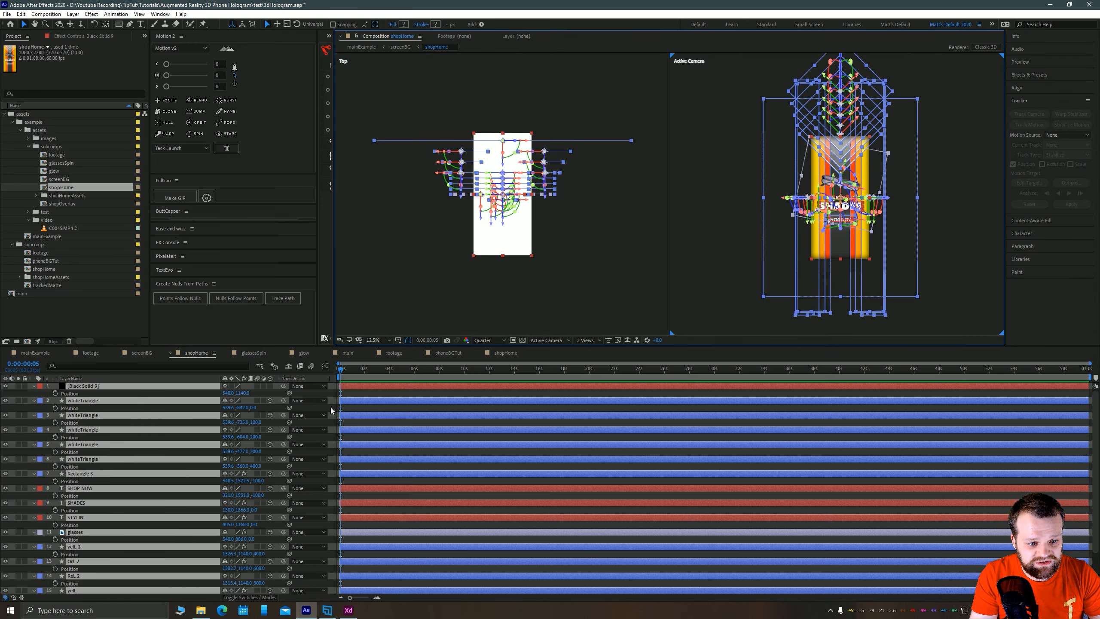
click(351, 395)
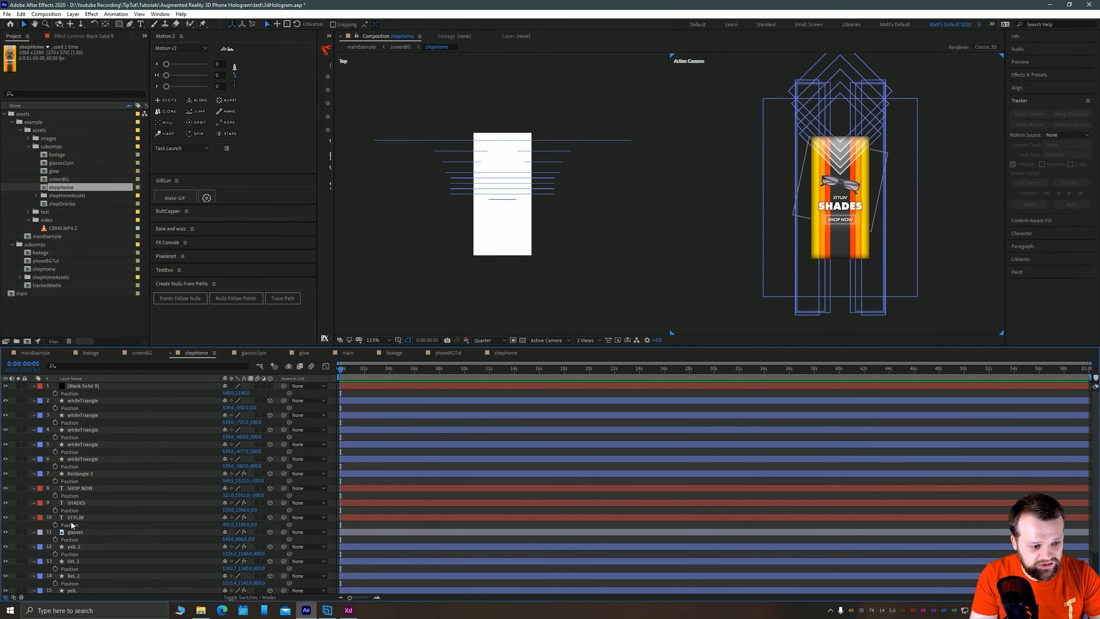
Examine the Drop Shadow effect settings on the yelL 2 layer and its look in the camera view.
scroll(72, 525, down, 1)
click(73, 524)
click(65, 36)
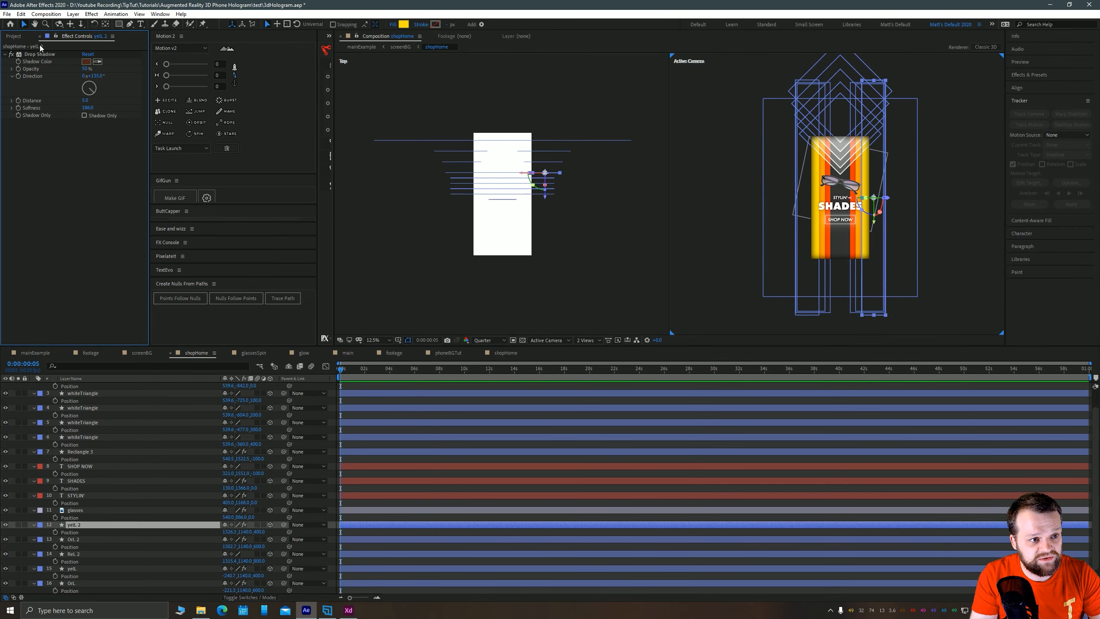
scroll(837, 194, up, 4)
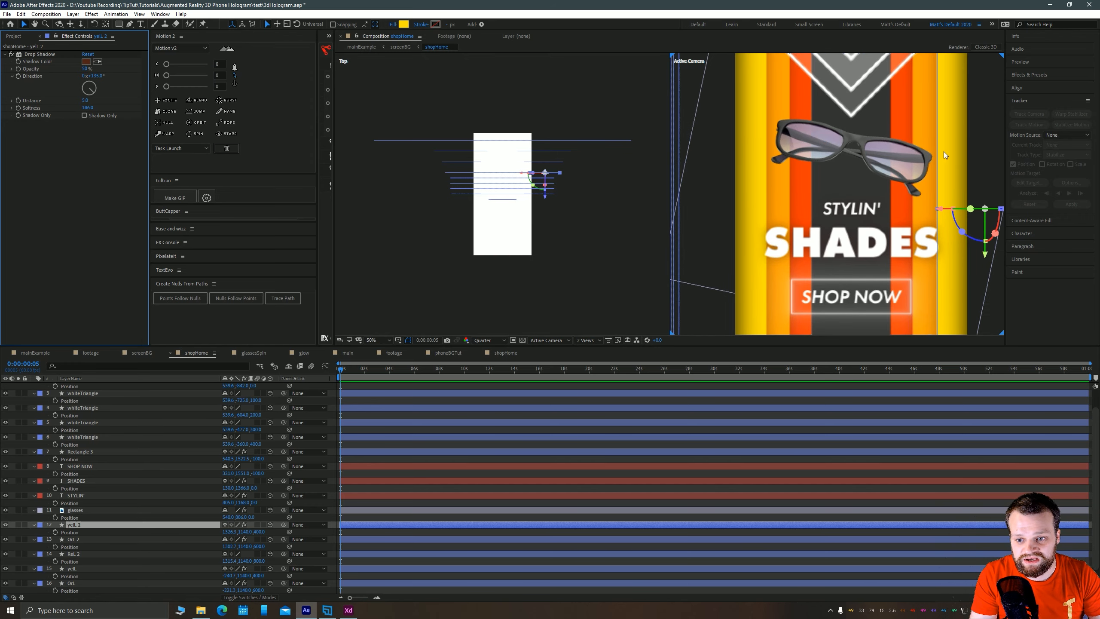
scroll(915, 215, down, 4)
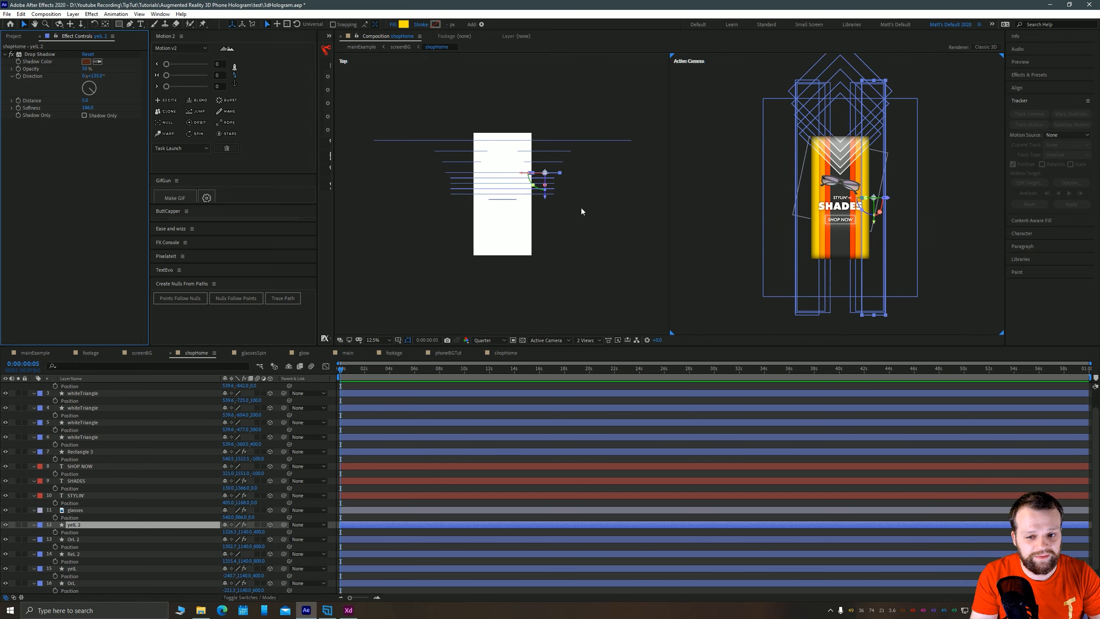
click(581, 211)
Open phoneBGTut from the main composition and add the example shopHome composition above the White Solid 2 layer.
click(16, 38)
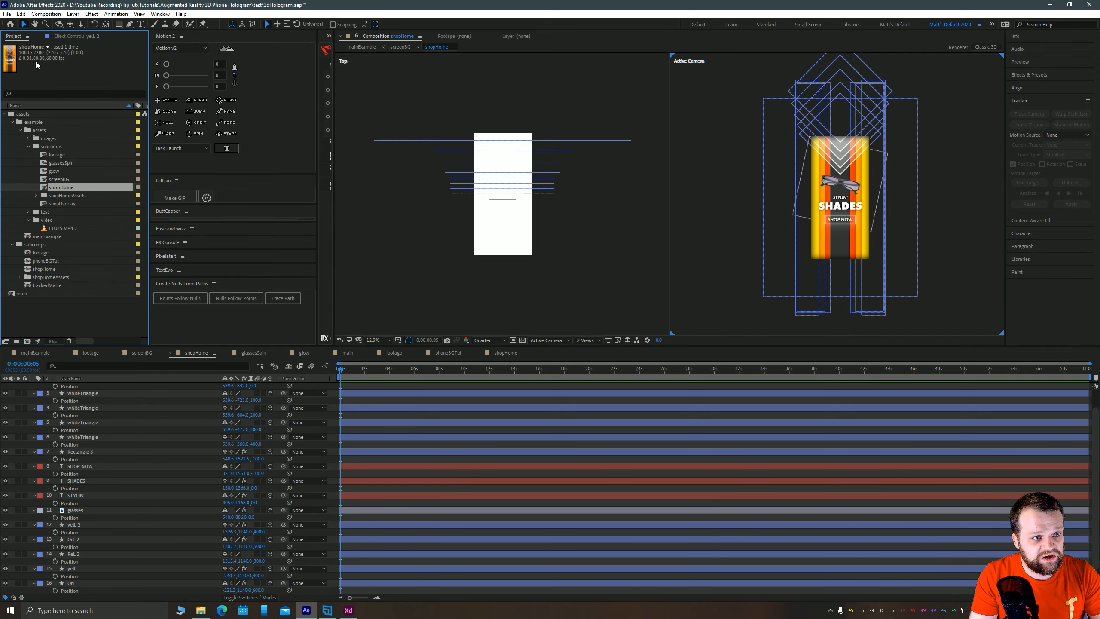
click(497, 355)
click(480, 353)
click(354, 353)
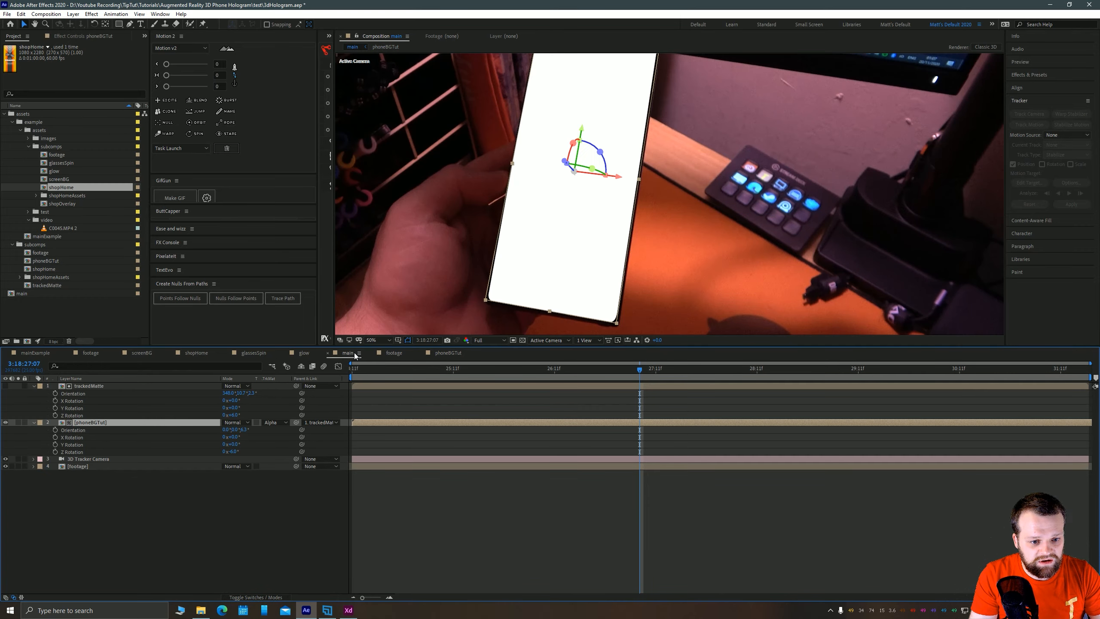
click(66, 499)
key(space)
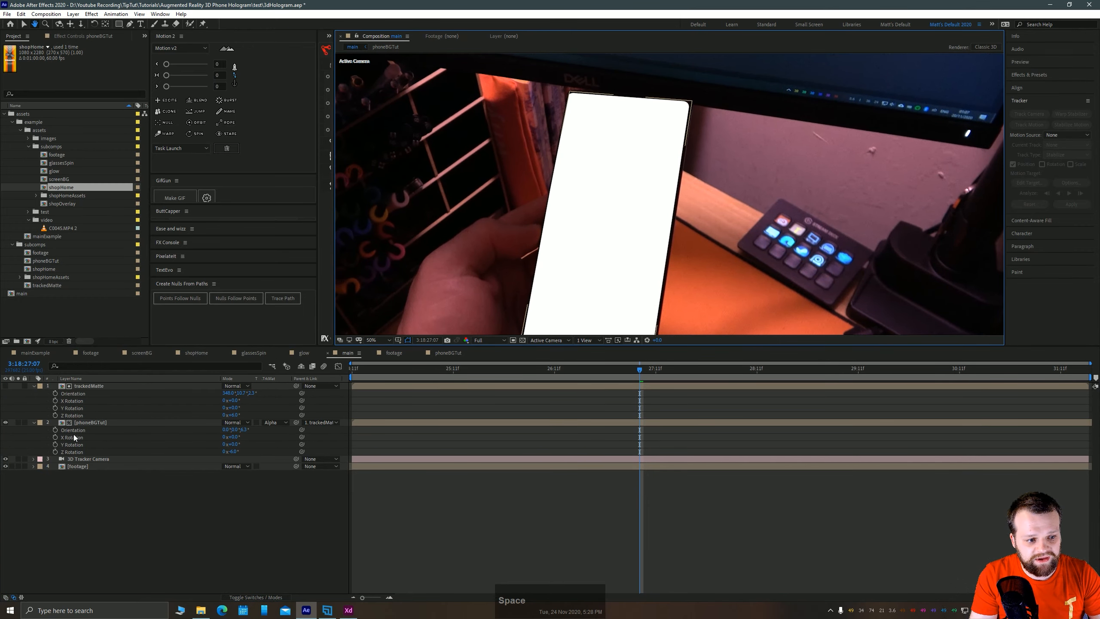
double_click(62, 422)
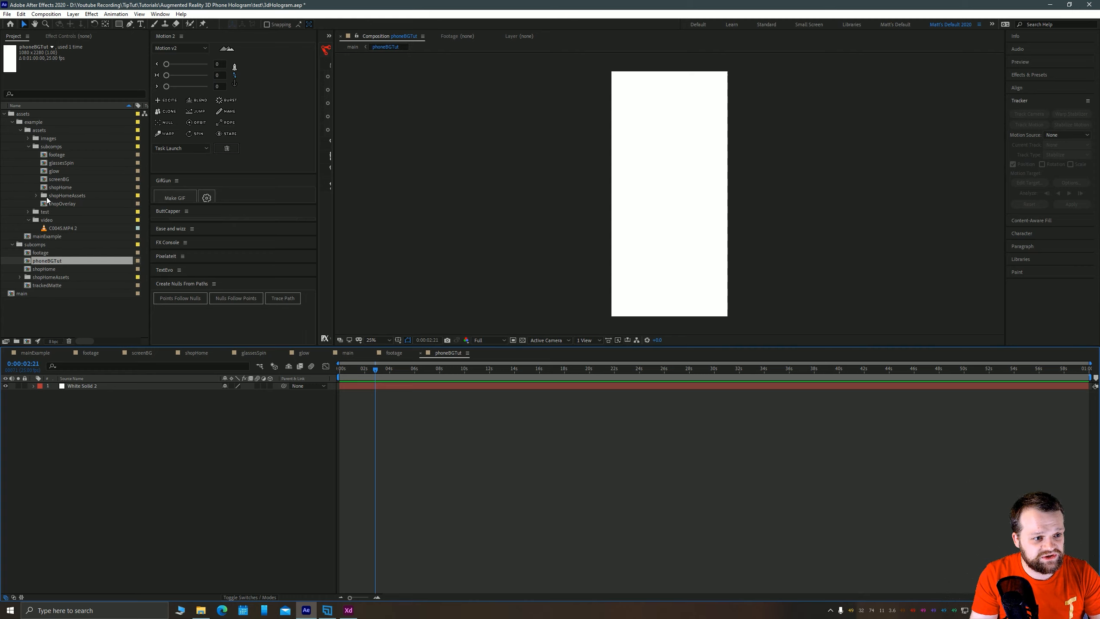
drag(51, 189, 89, 387)
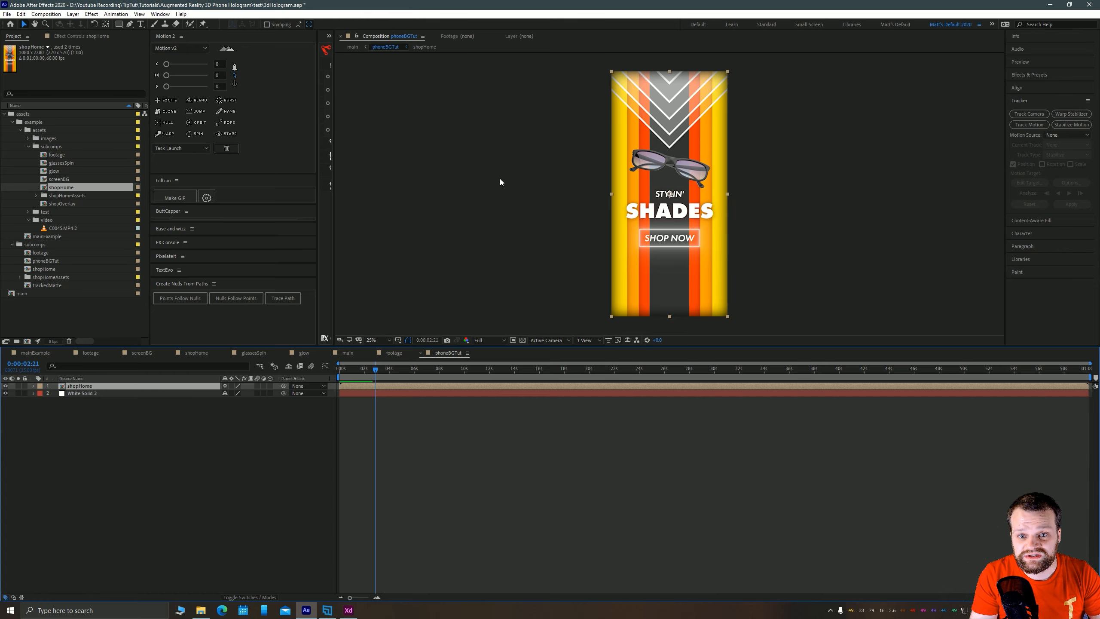
Return to the main composition and check the shopHome design on the tracked phone screen.
click(463, 181)
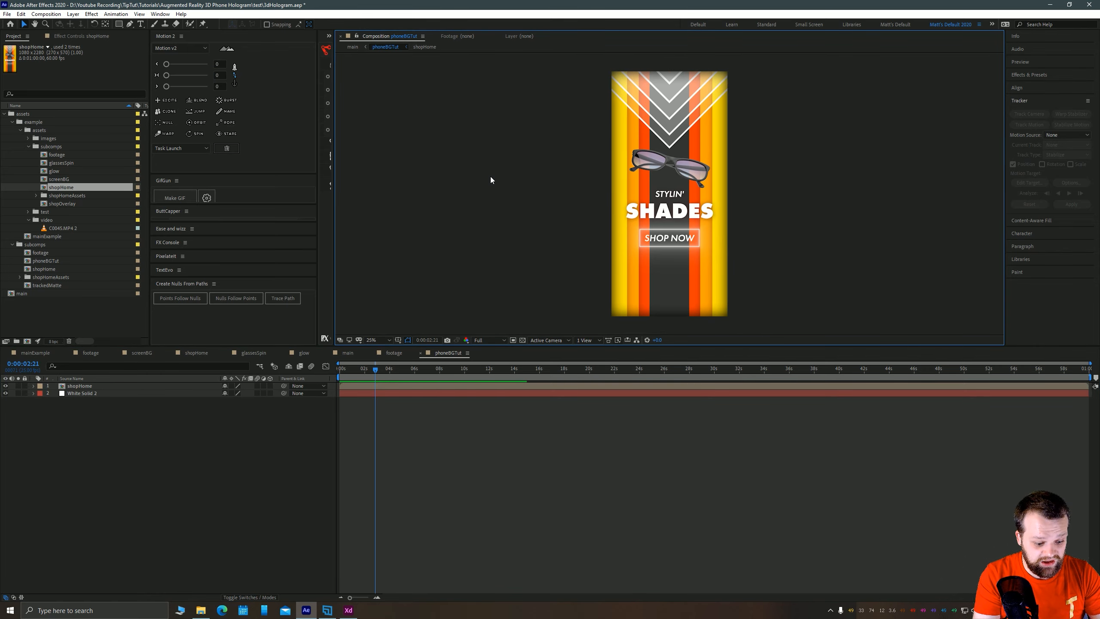
key(Tab)
click(453, 176)
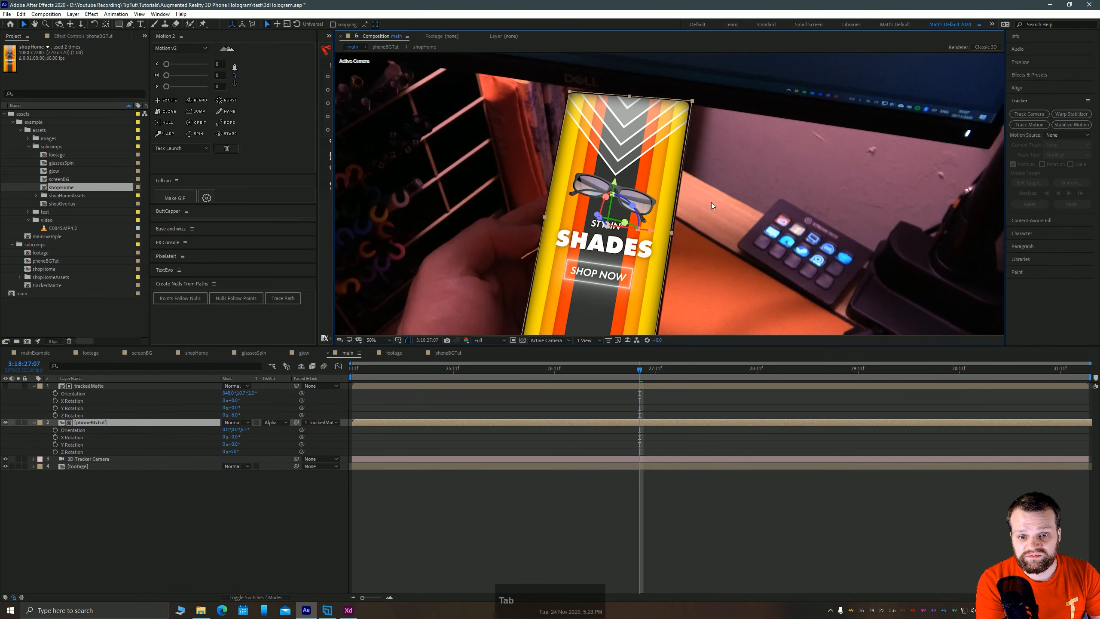
scroll(686, 217, up, 2)
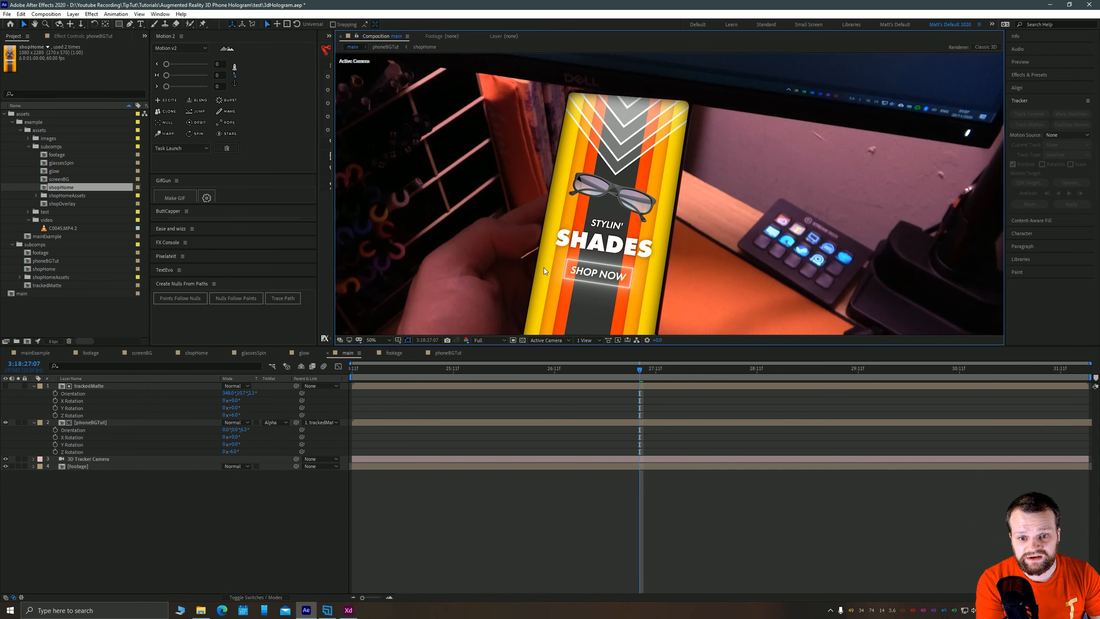
Play back the tracked shopHome design in the main composition to check how it follows the phone screen.
key(space)
drag(543, 268, 580, 234)
click(530, 369)
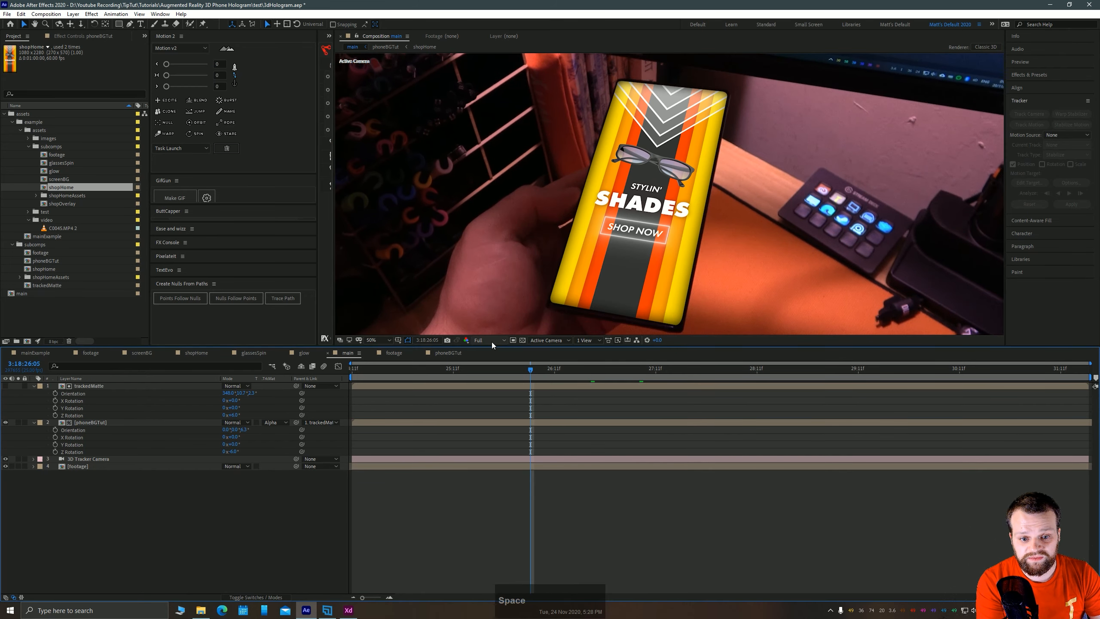
key(space)
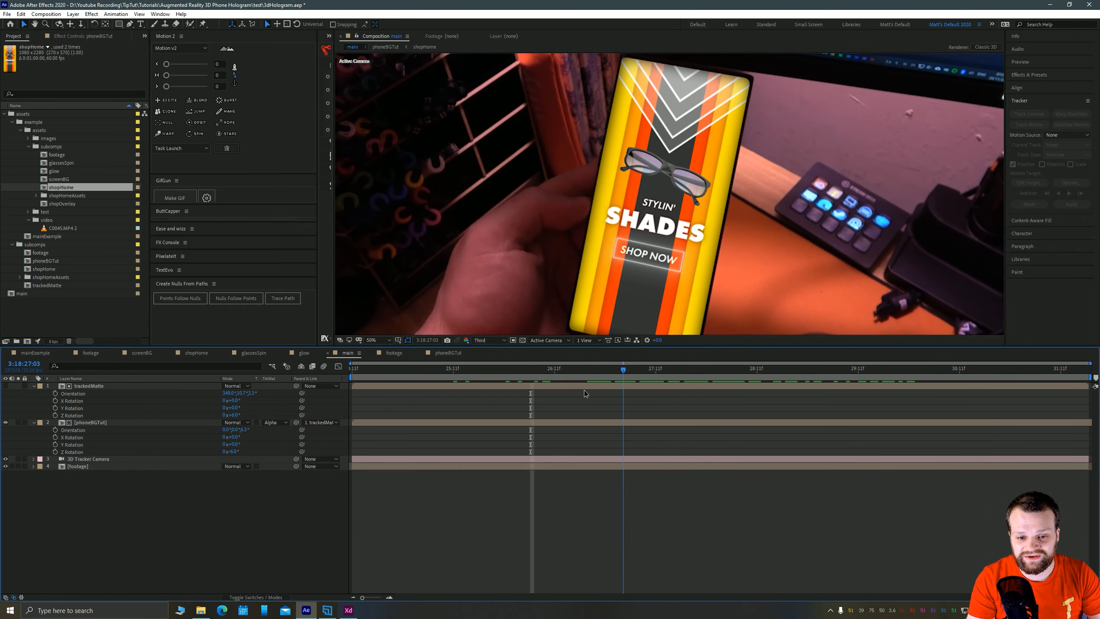
click(586, 379)
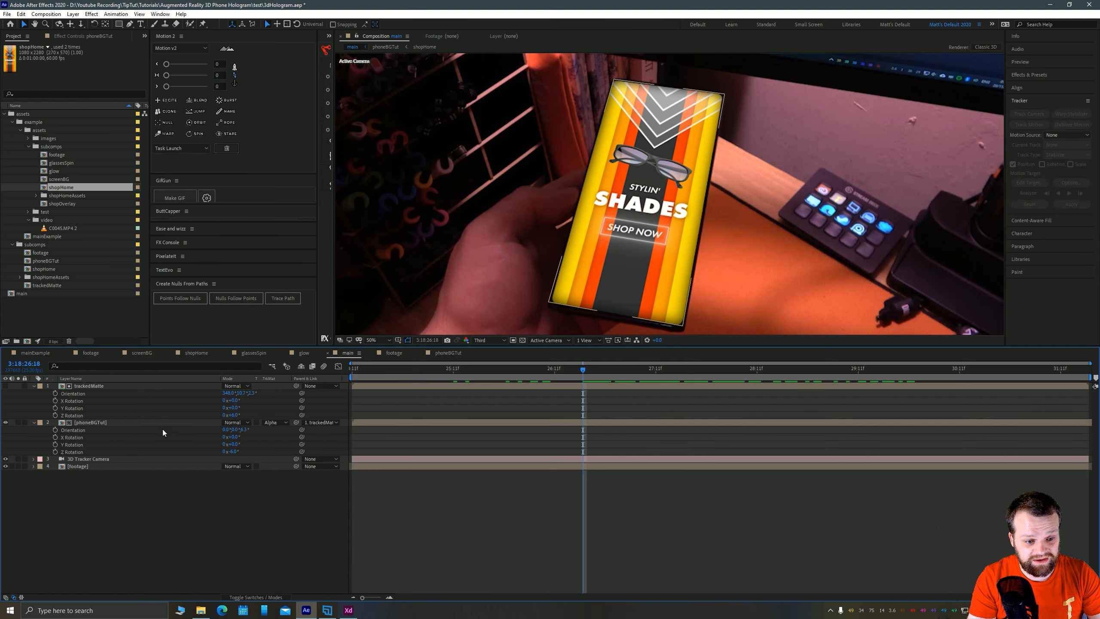
Show the layer switches and enable Collapse Transformations on the phoneBGTut layer in the main composition.
key(F4)
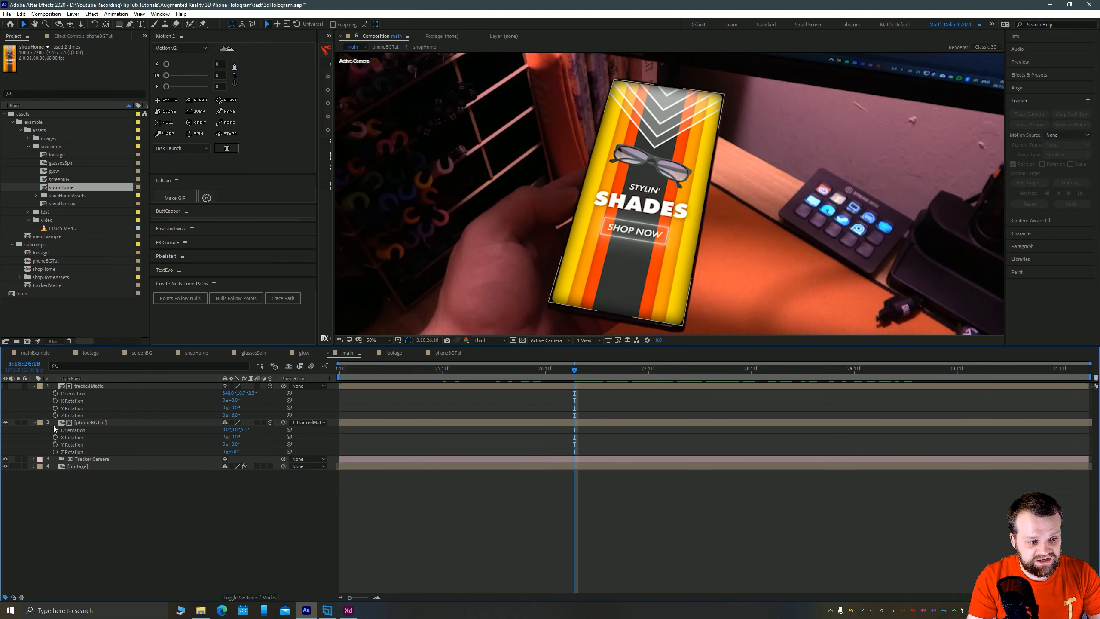
click(62, 422)
double_click(61, 422)
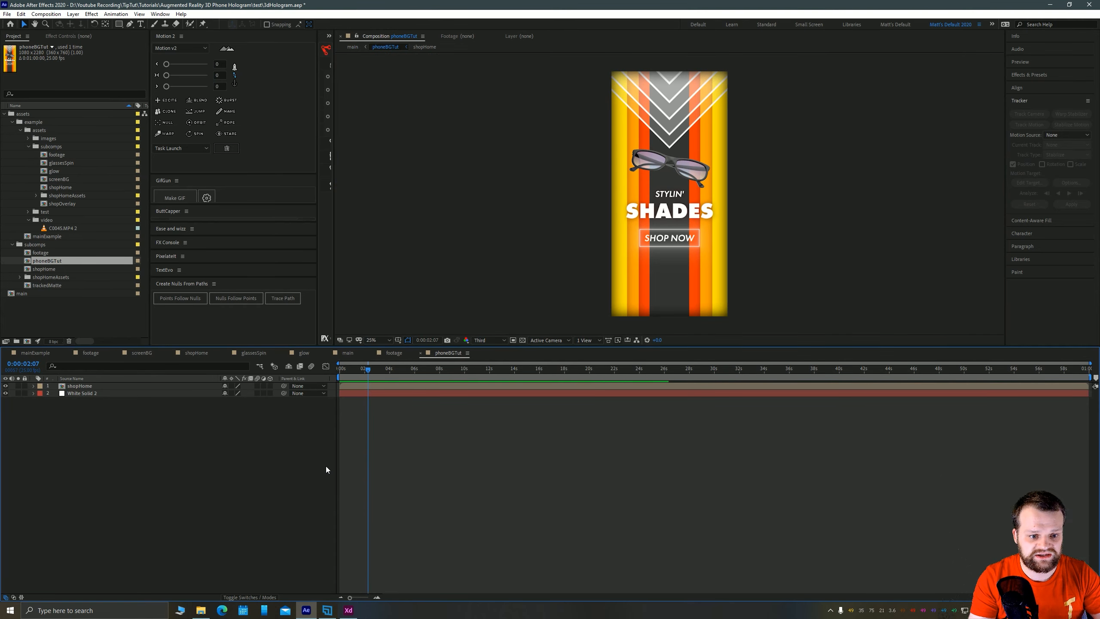
key(Tab)
click(466, 212)
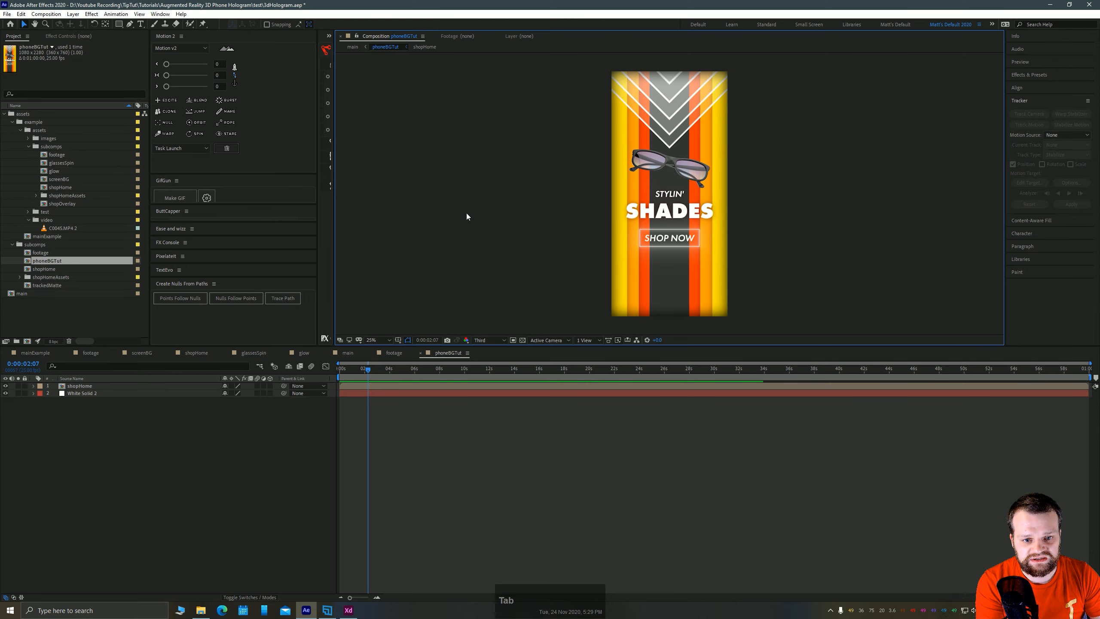
click(234, 422)
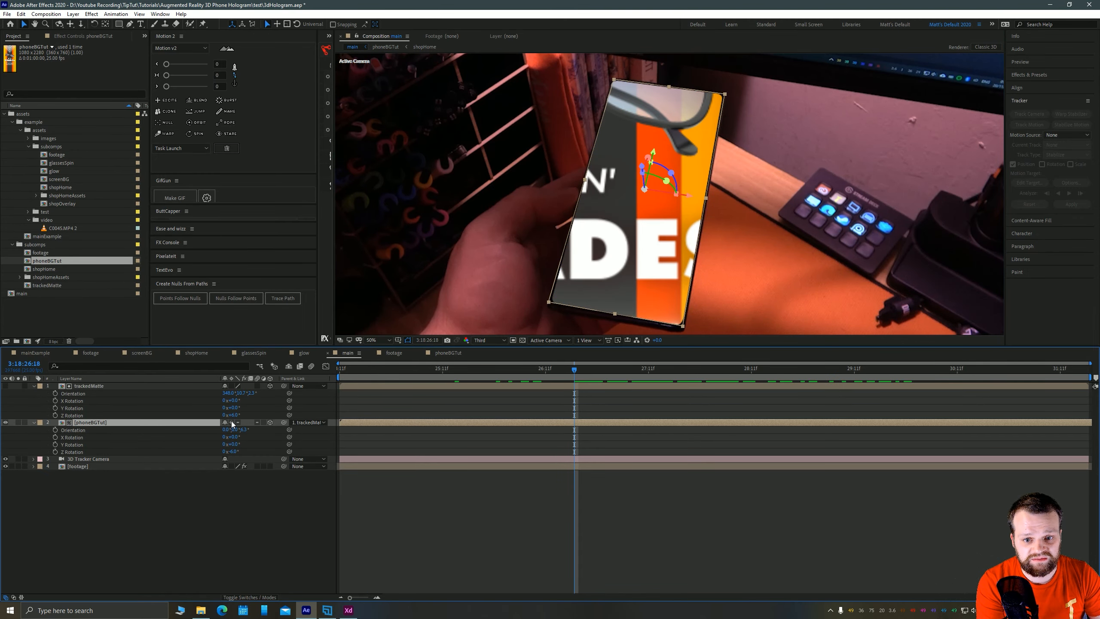
Enable Collapse Transformations on the shopHome layer inside phoneBGTut and return to the main composition.
double_click(62, 421)
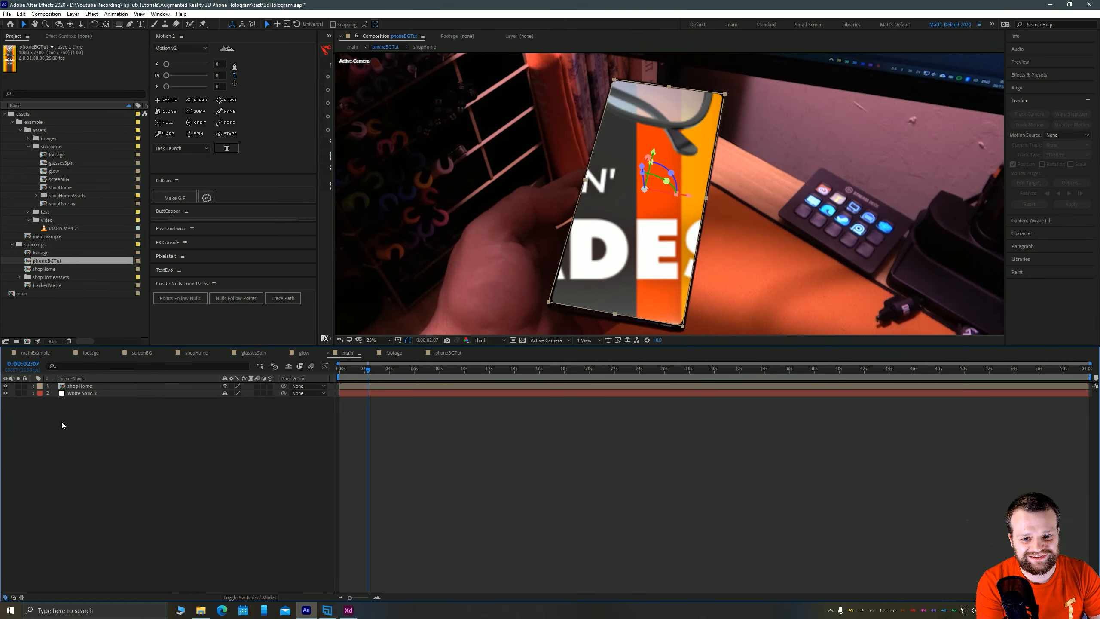
click(233, 386)
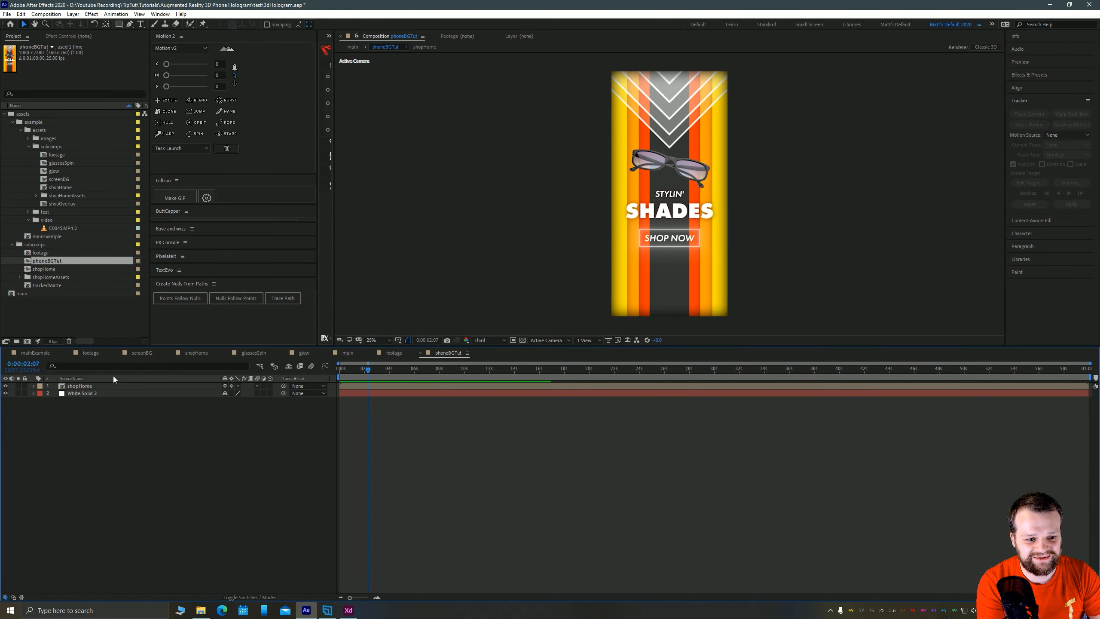
key(Tab)
click(365, 260)
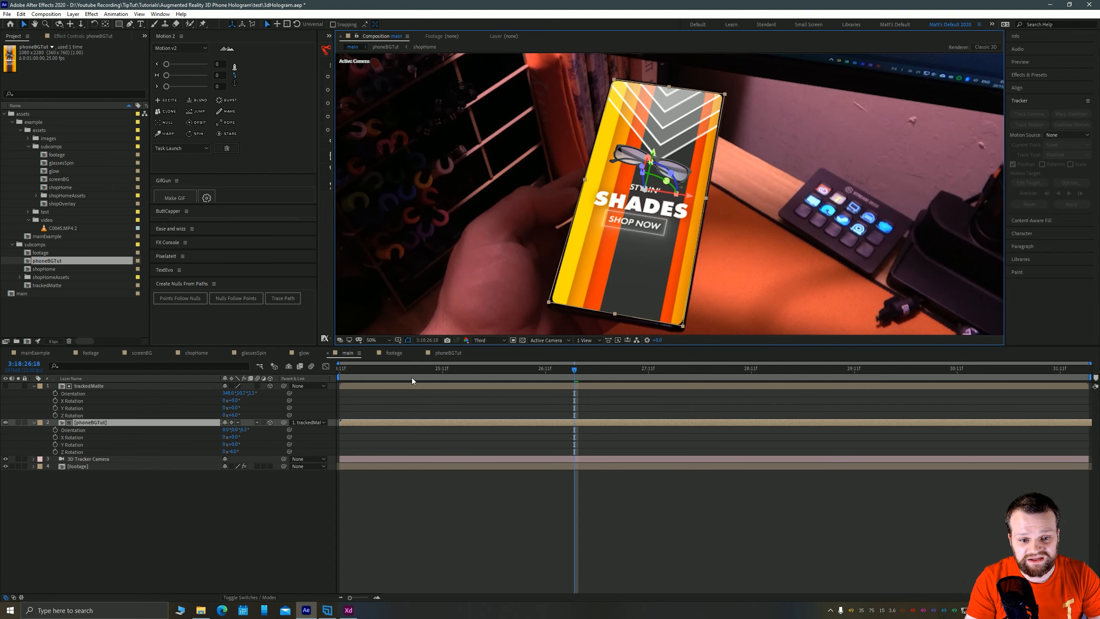
Scrub and play the main composition to examine the depth parallax of the shopHome layers on the phone.
click(341, 372)
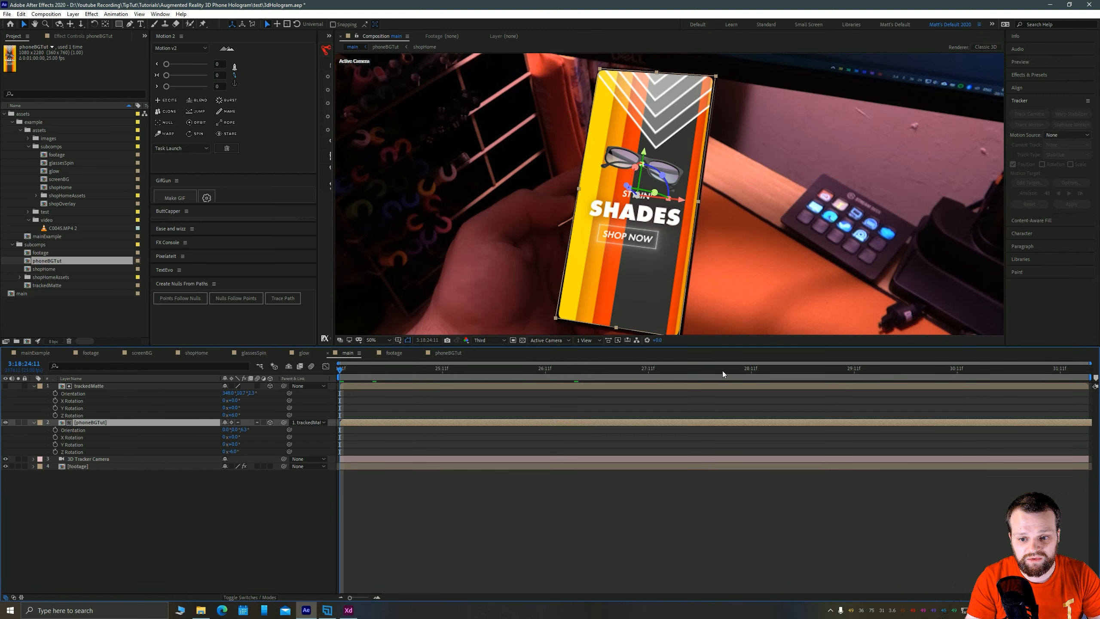
drag(722, 370, 790, 366)
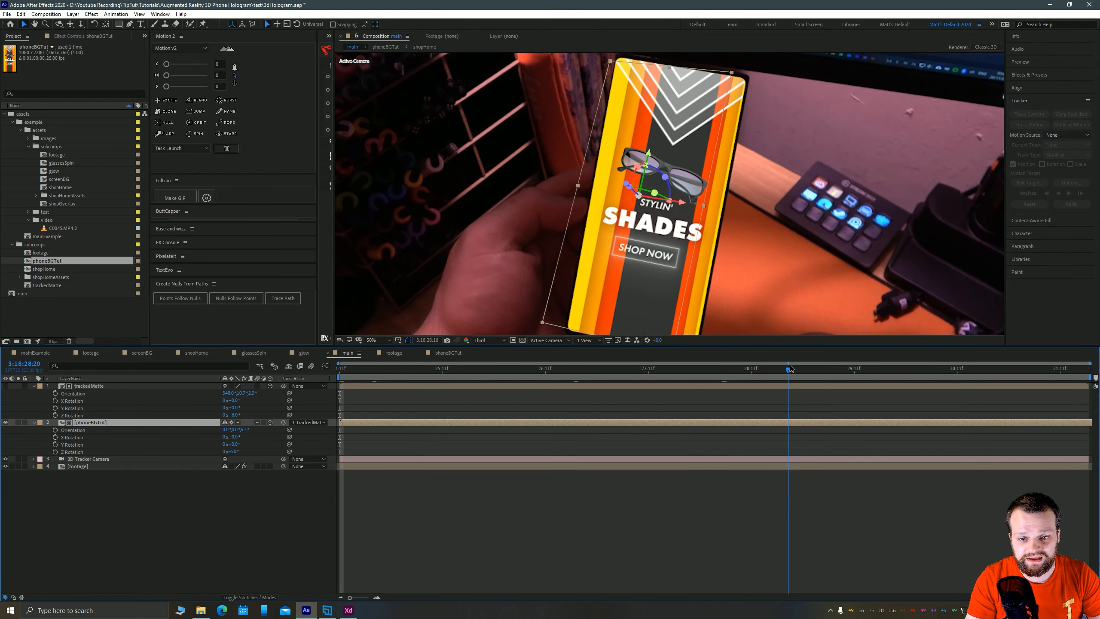
click(924, 353)
click(945, 372)
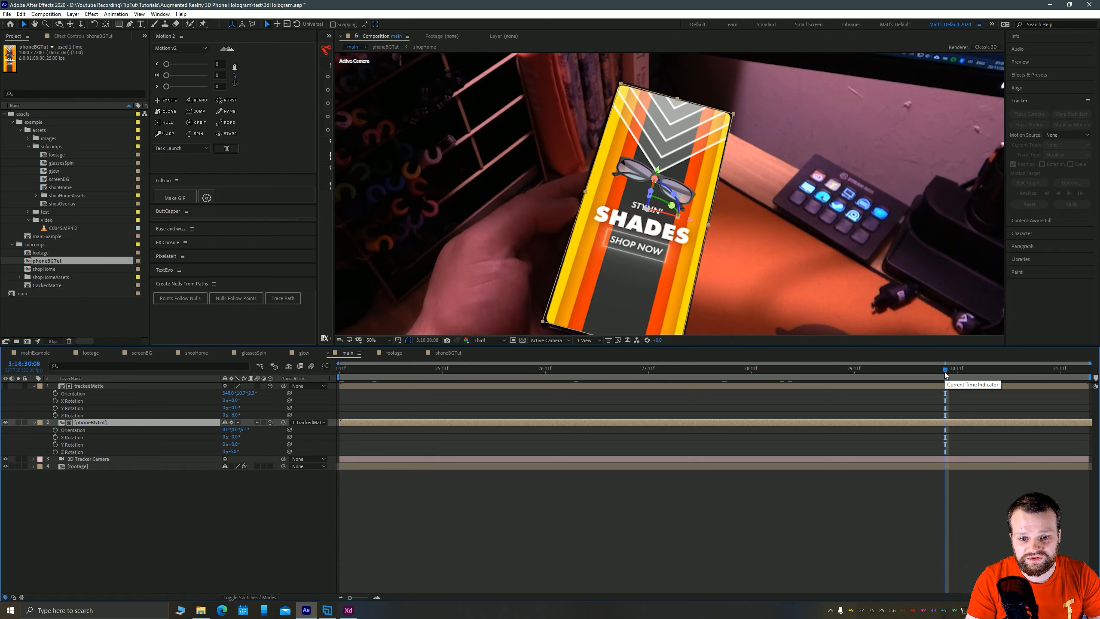
click(346, 372)
key(space)
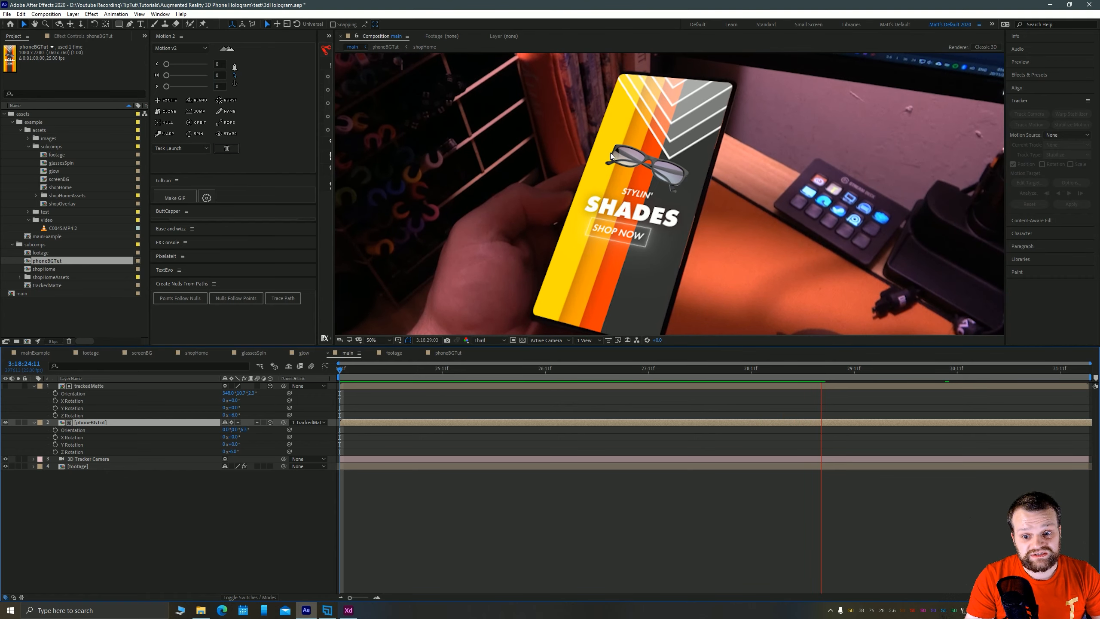
key(space)
drag(701, 370, 318, 388)
Collapse the expanded properties of all layers in the main composition.
scroll(658, 272, down, 3)
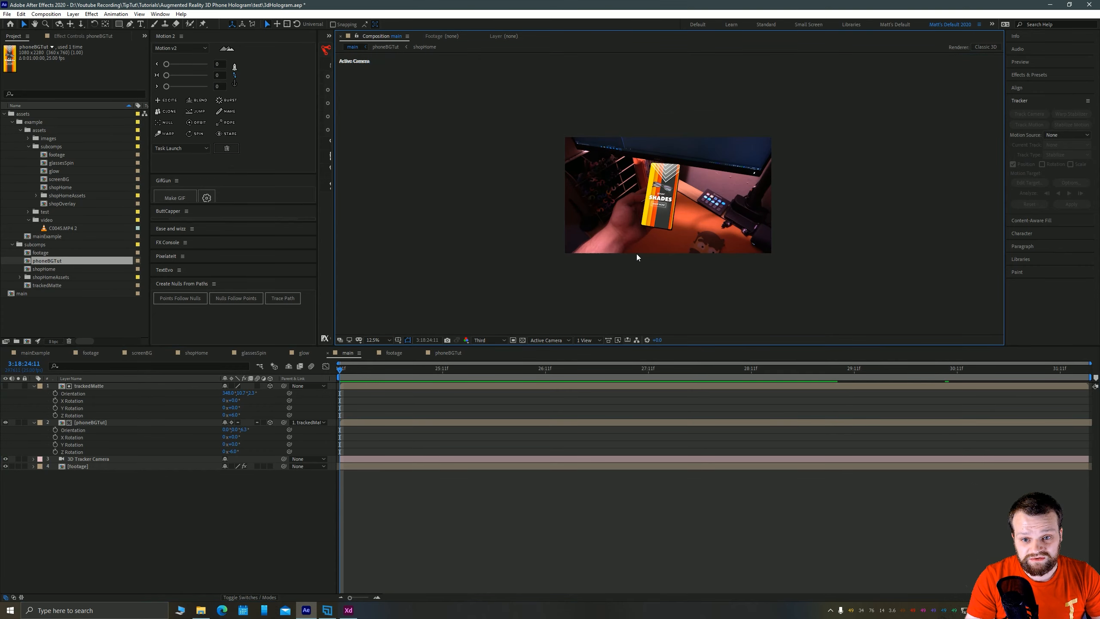
scroll(636, 253, up, 2)
key(ctrl+a)
key(ctrl+a)
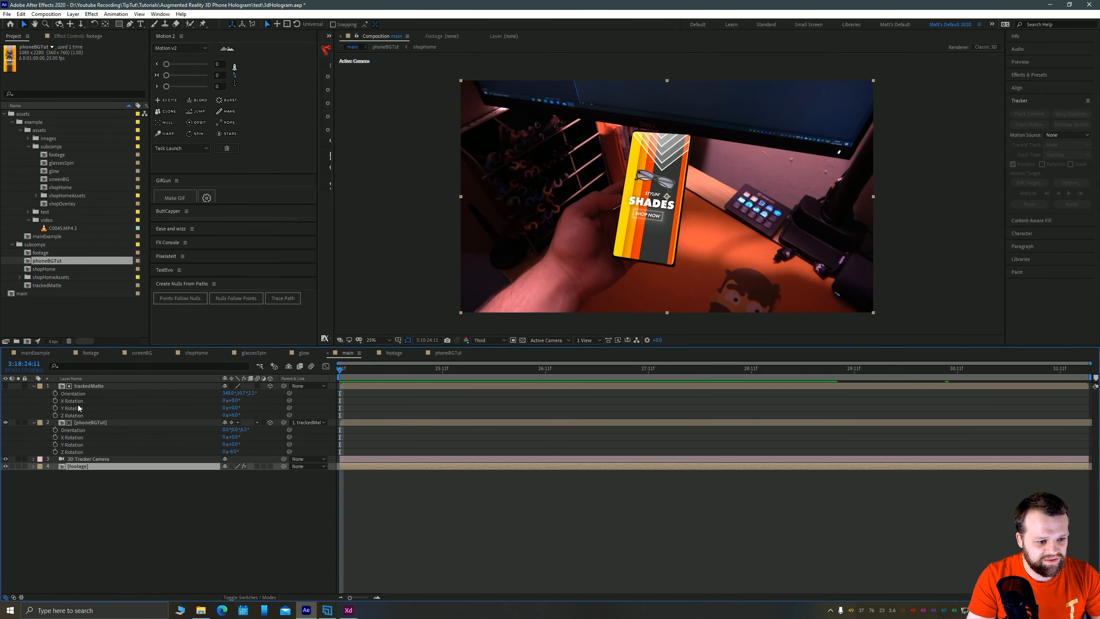
key(u)
click(288, 521)
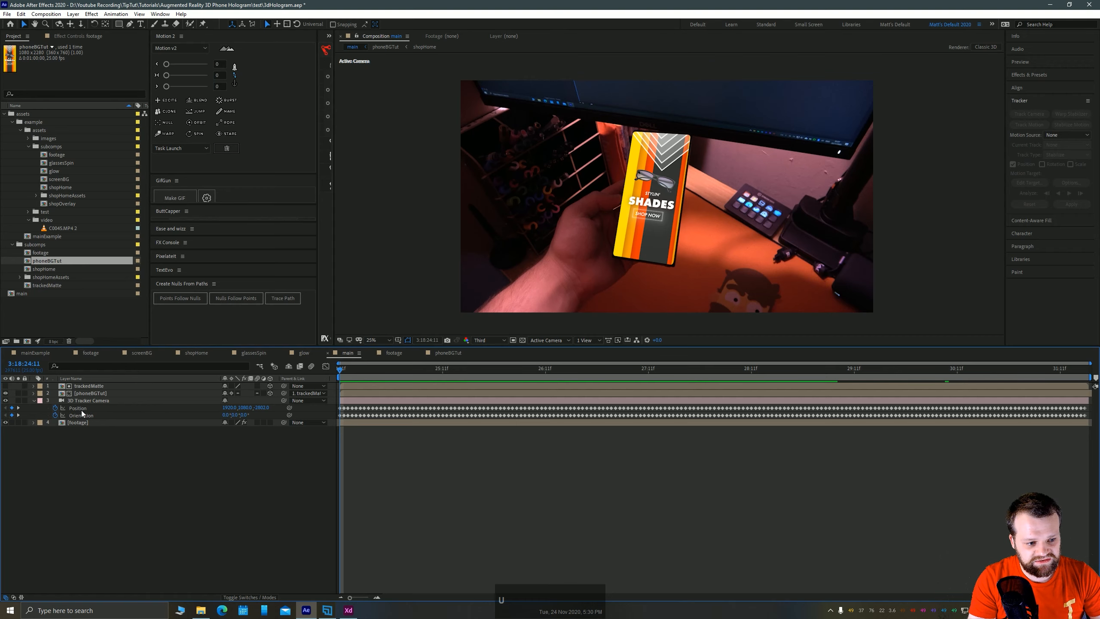
click(81, 414)
key(u)
click(435, 451)
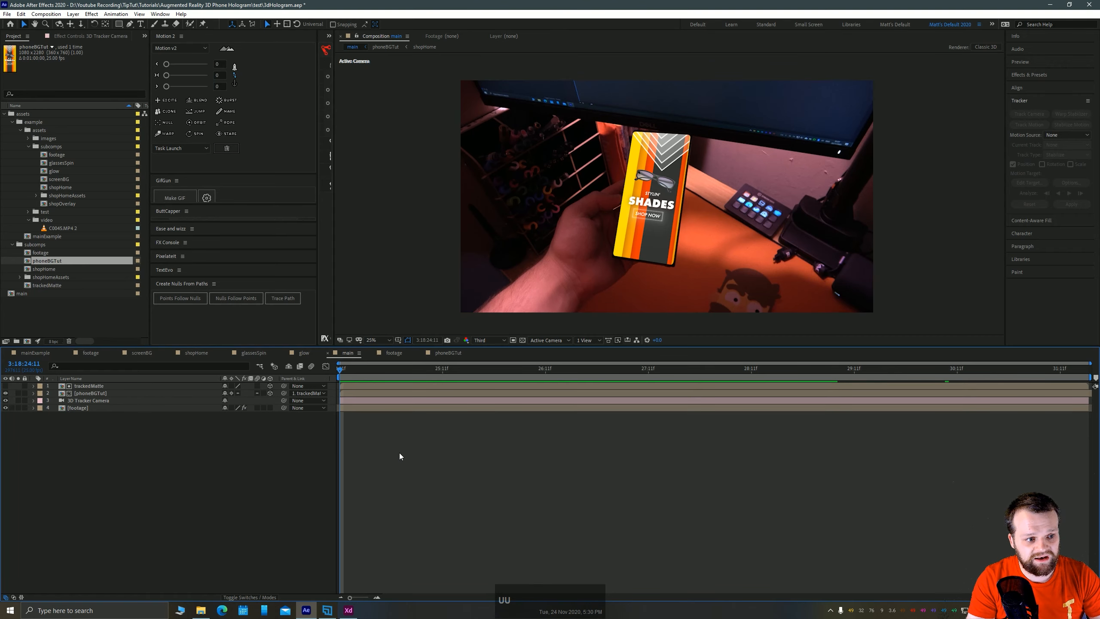
Collapse the subcomps, example and assets folders in the project.
click(29, 146)
click(20, 130)
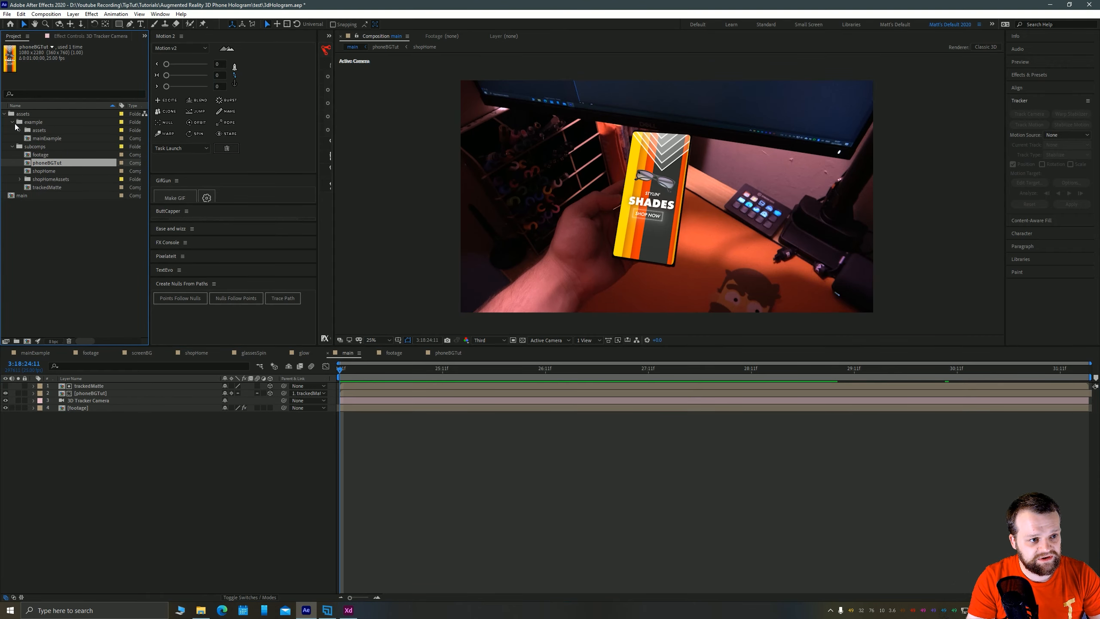
click(12, 121)
click(4, 113)
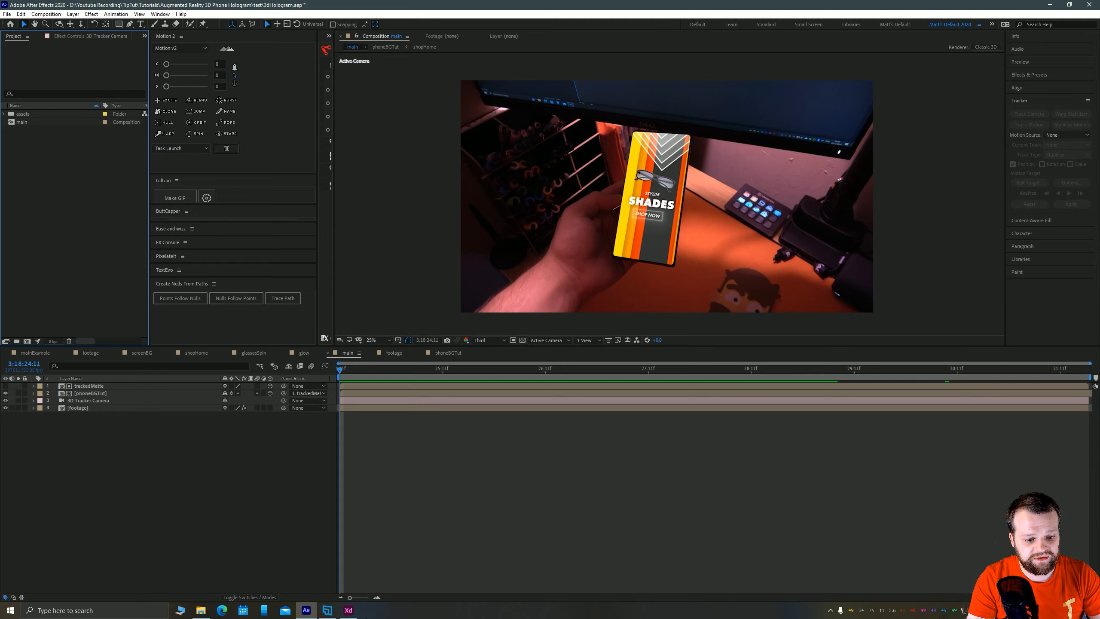
Switch to Adobe XD to look at the shopOverlay artboard and return to After Effects.
click(348, 610)
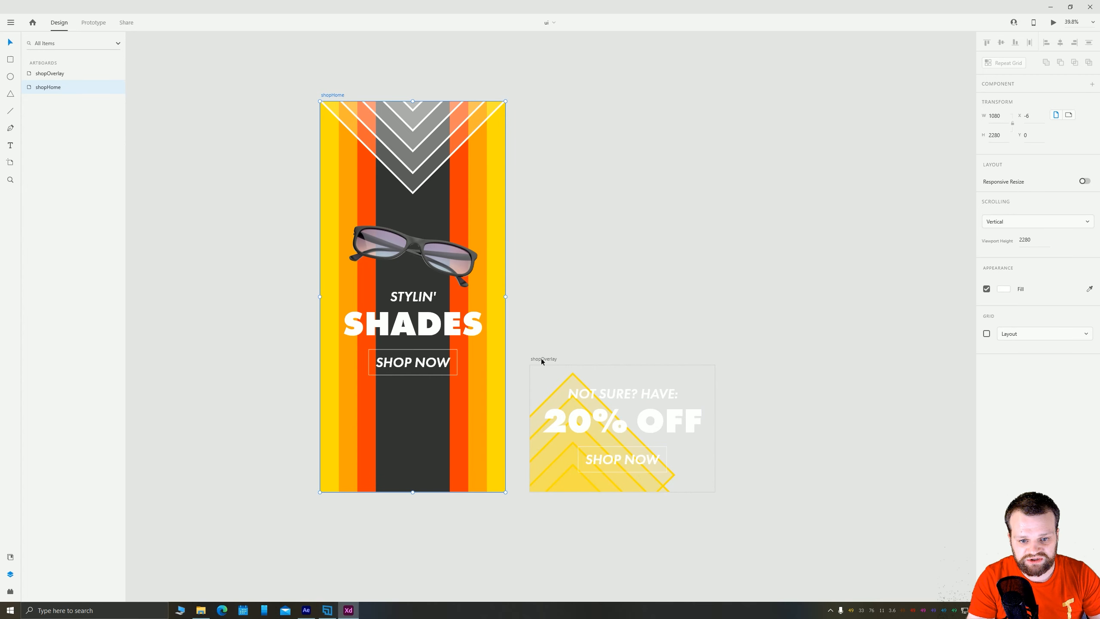
click(542, 360)
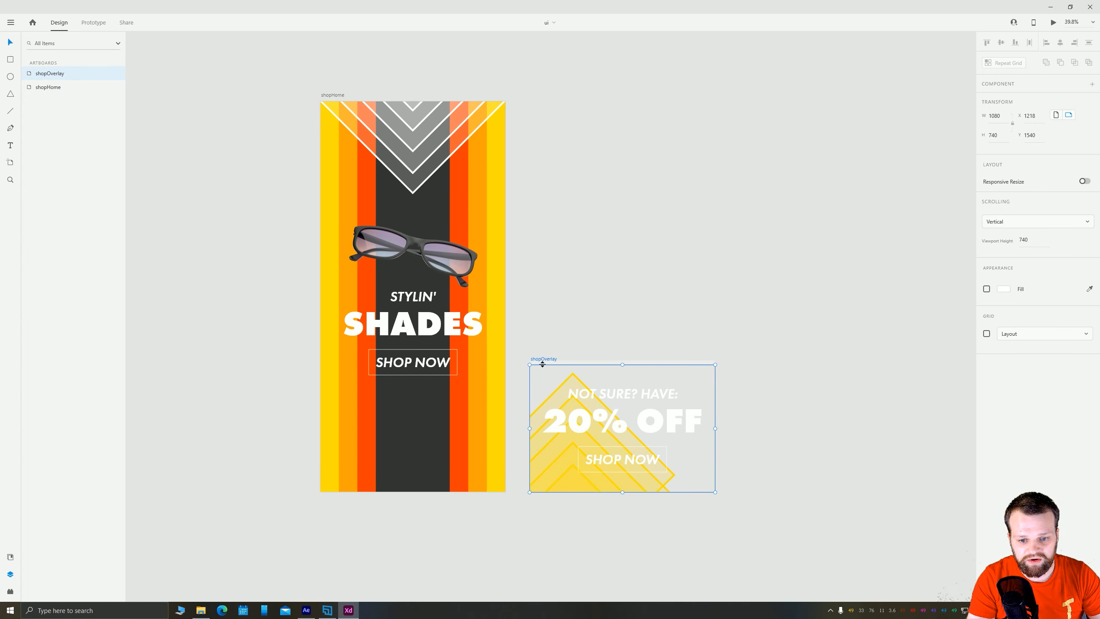
click(306, 610)
Open the example shopOverlay composition from the project folders and show its keyframes as layer bars instead of the graph.
click(4, 113)
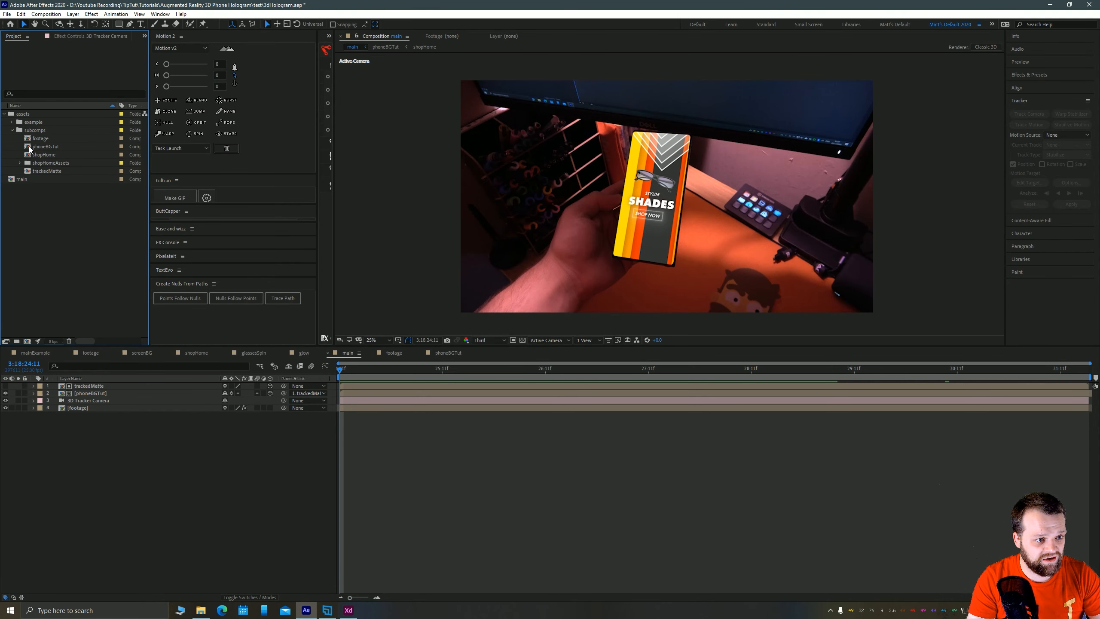
click(12, 121)
double_click(63, 203)
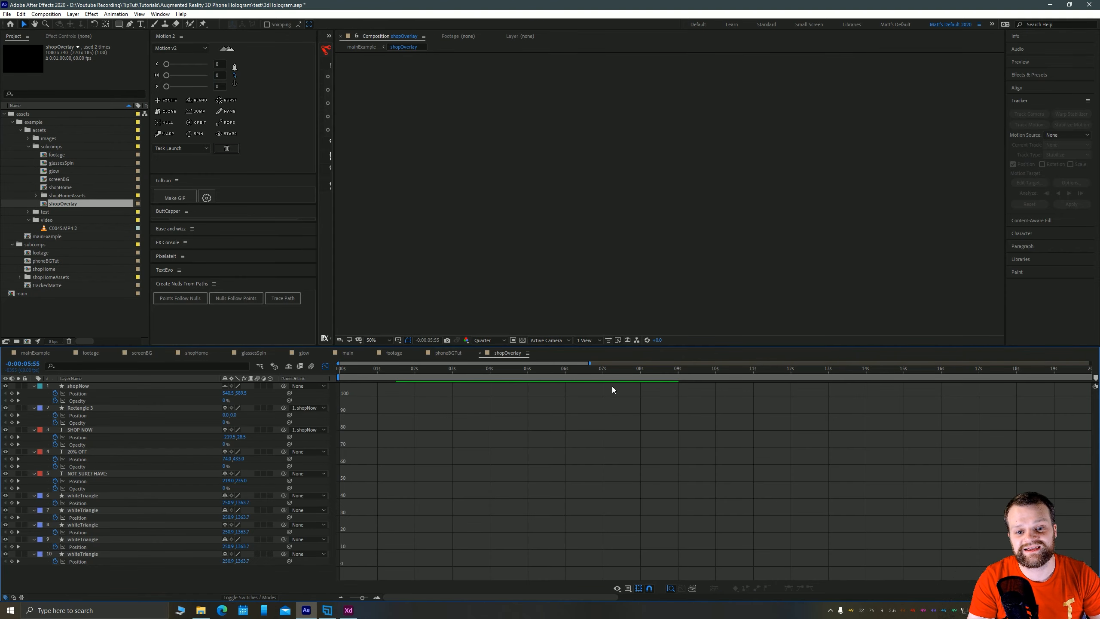
key(shift+F3)
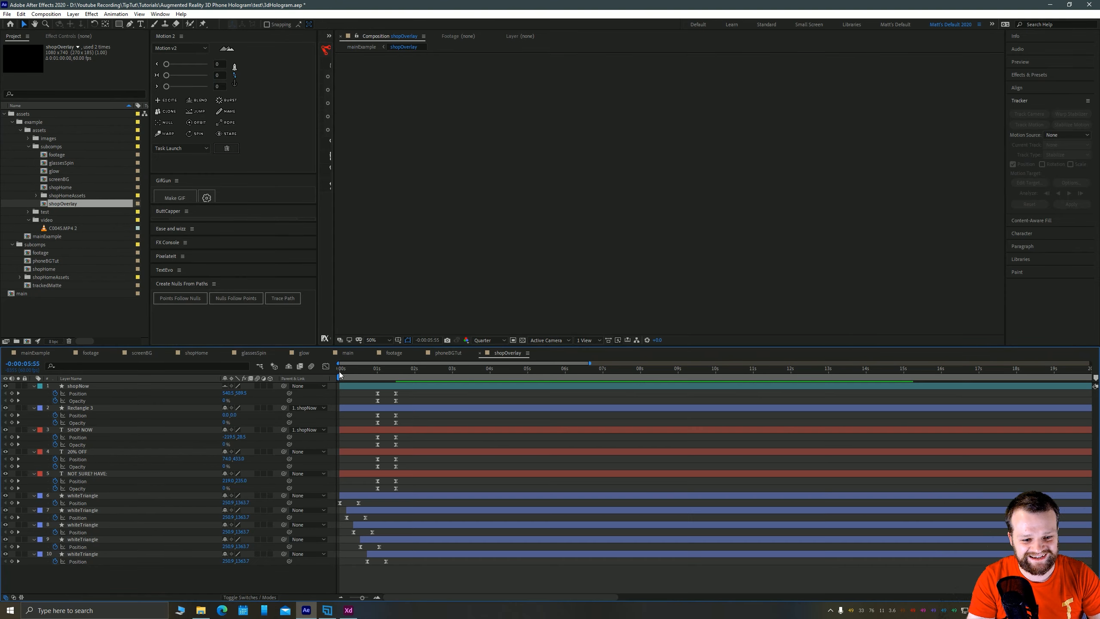
Play the shopOverlay composition from its start to examine how the triangles and text animate in.
click(339, 371)
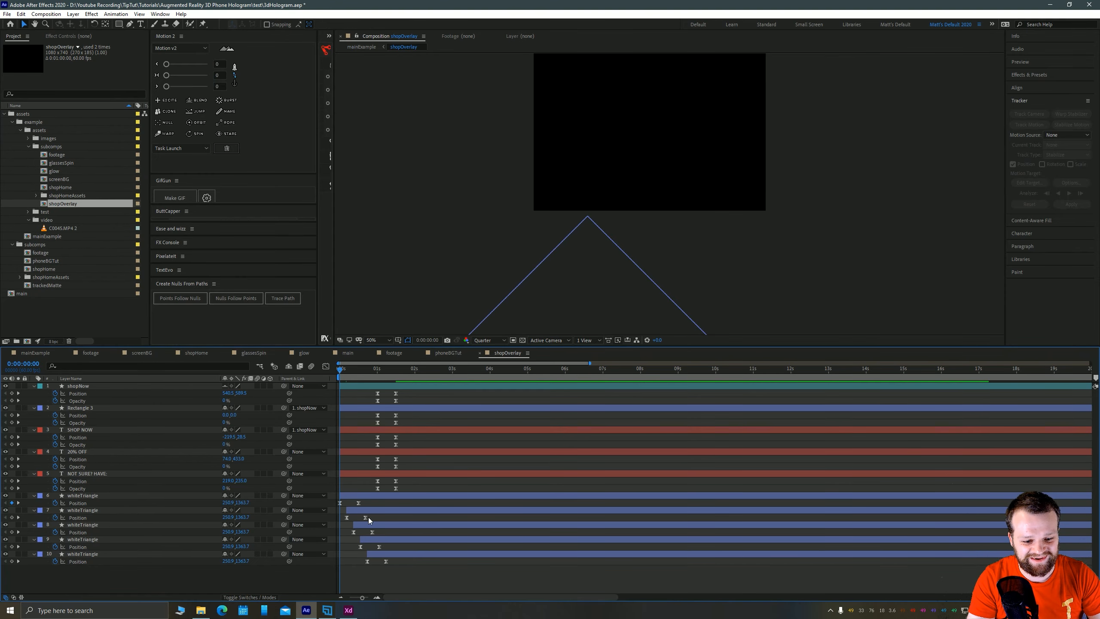
drag(547, 162, 545, 231)
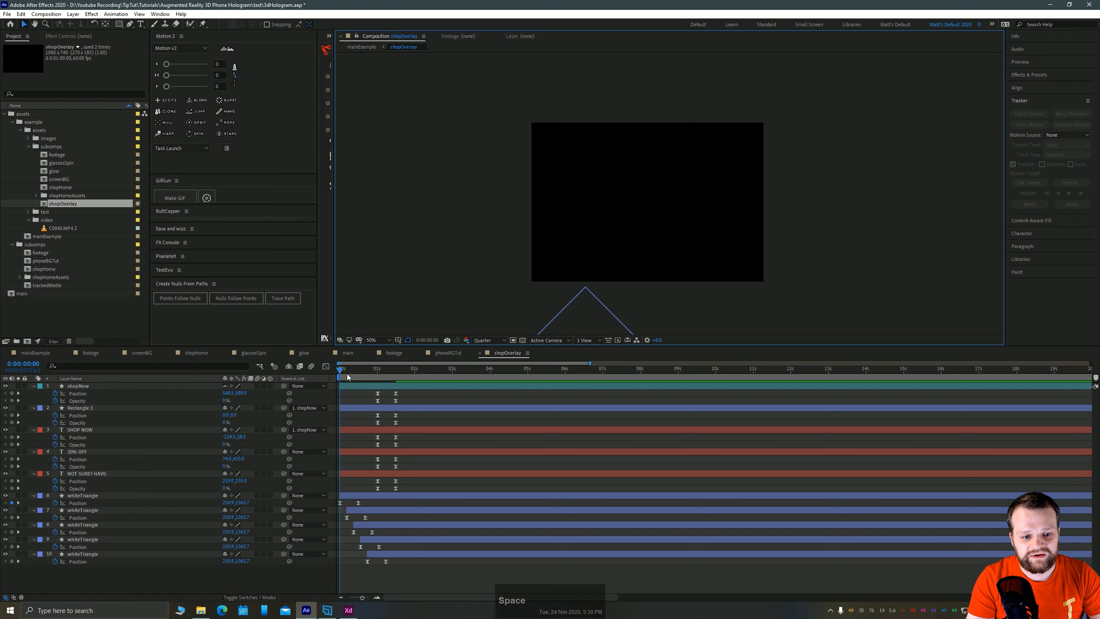
key(space)
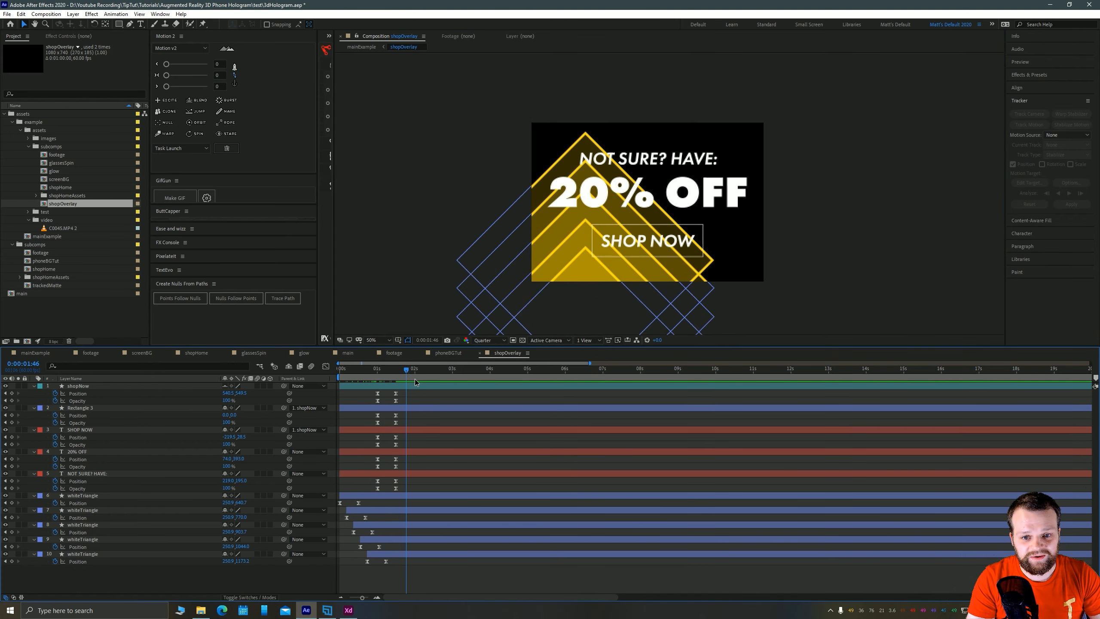
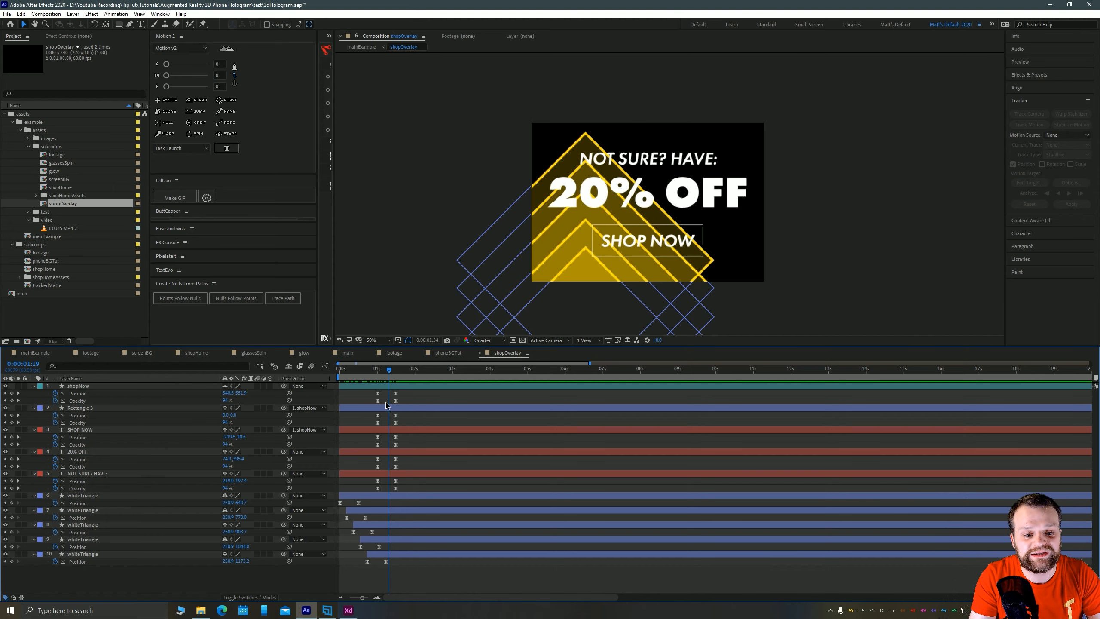
drag(387, 405, 348, 438)
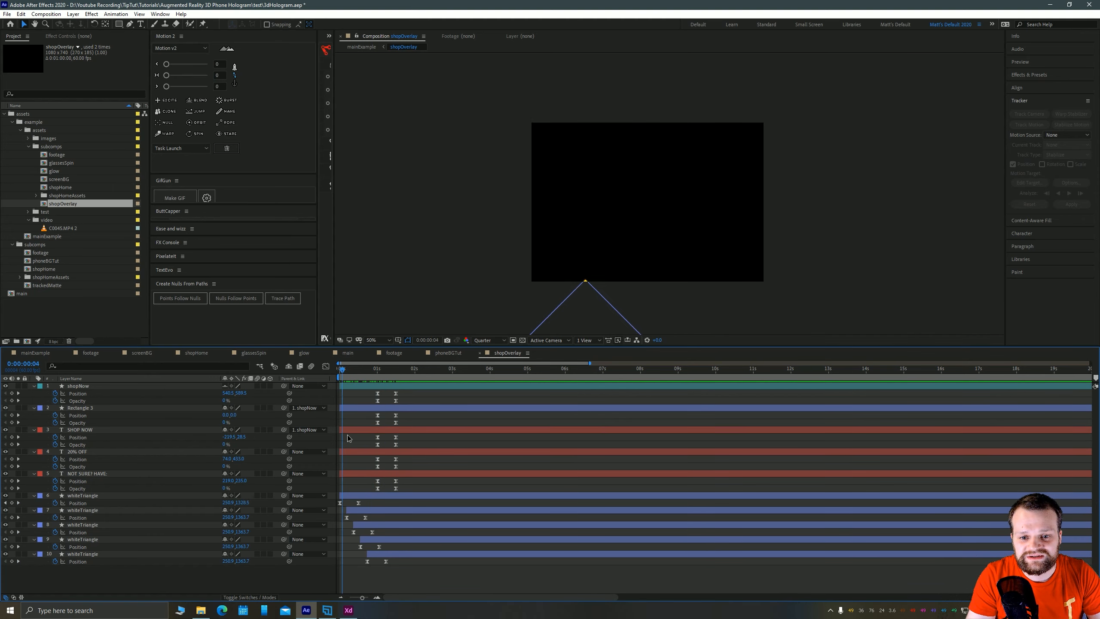
key(space)
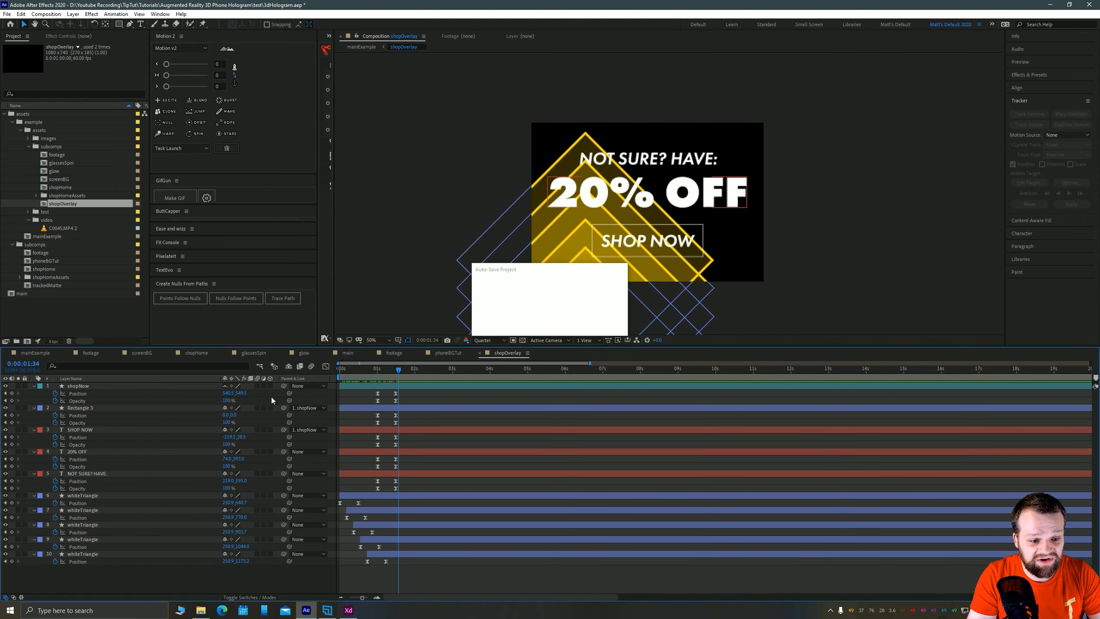
Add the shopOverlay composition to the main composition above the trackedMatte layer.
click(345, 353)
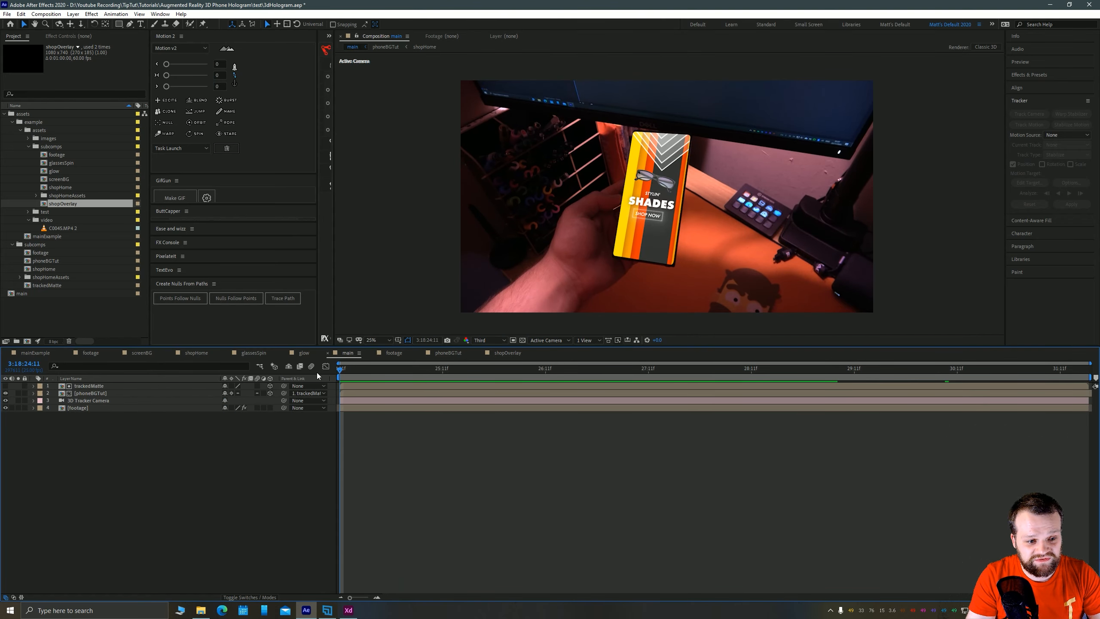
drag(69, 207, 194, 403)
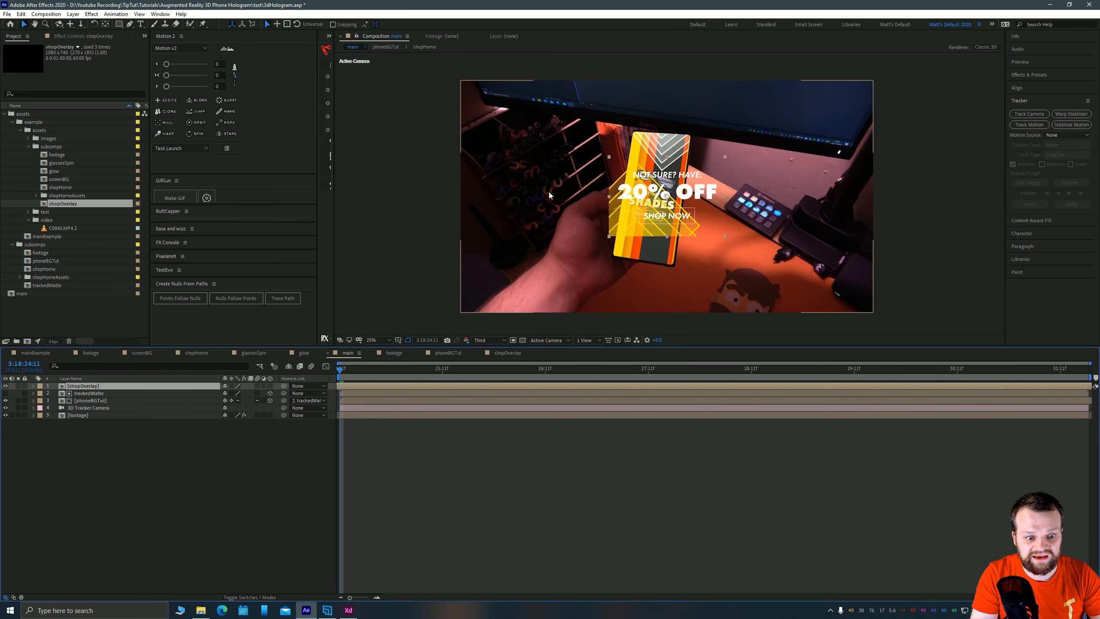
Parent the shopOverlay layer to trackedMatte and make it a 3D layer.
drag(284, 386, 93, 394)
click(270, 385)
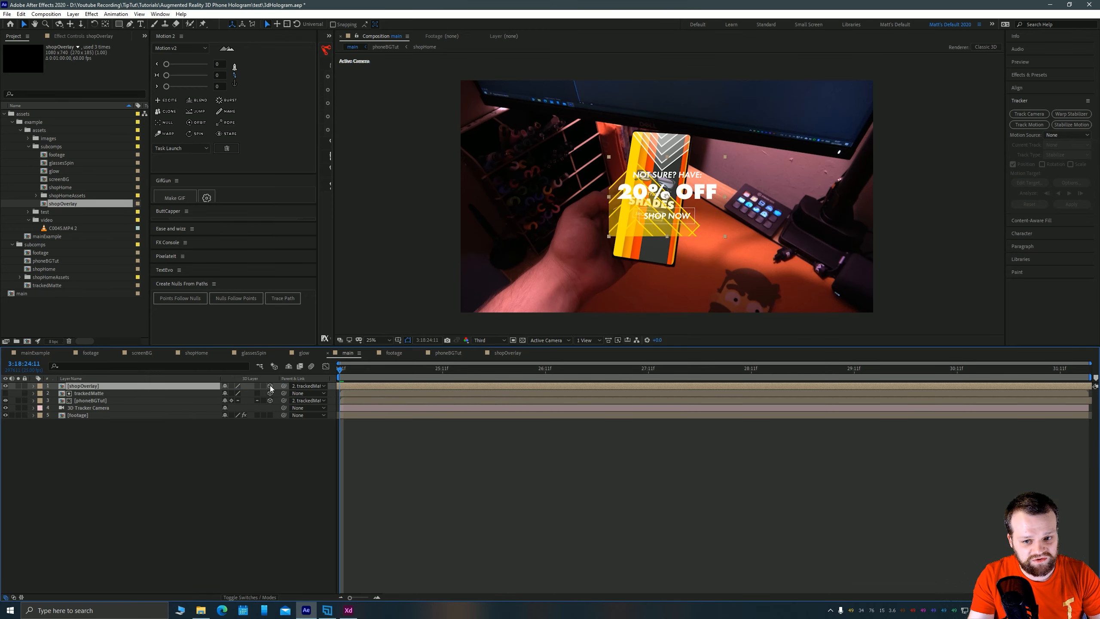
scroll(665, 248, up, 2)
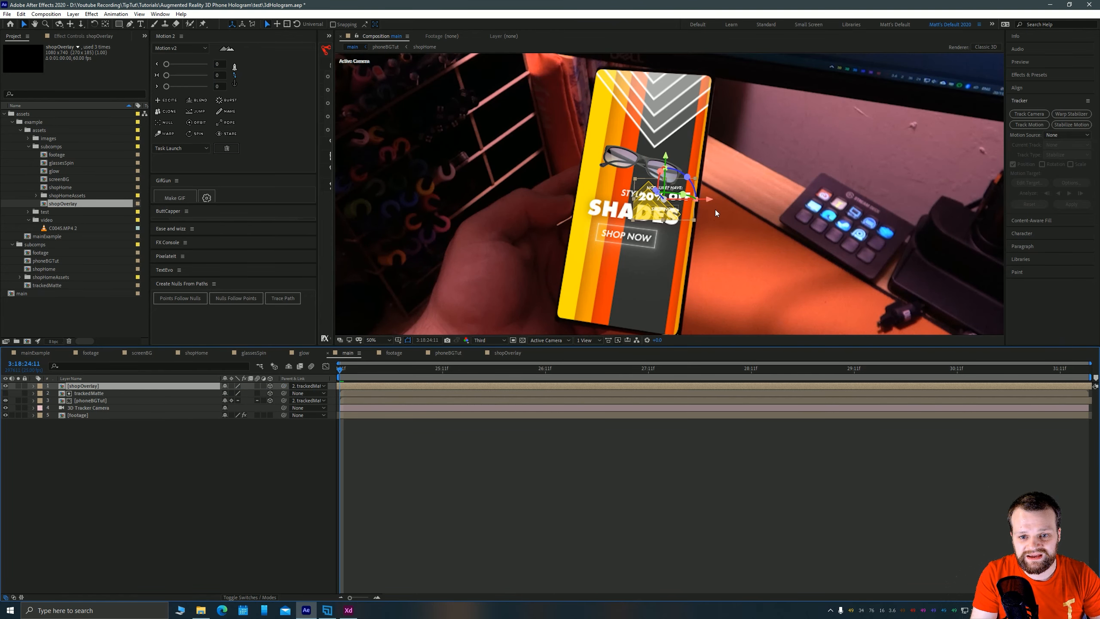
Move the shopOverlay layer to the right of the phone and set its anchor point at the middle of its left edge.
drag(694, 200, 665, 198)
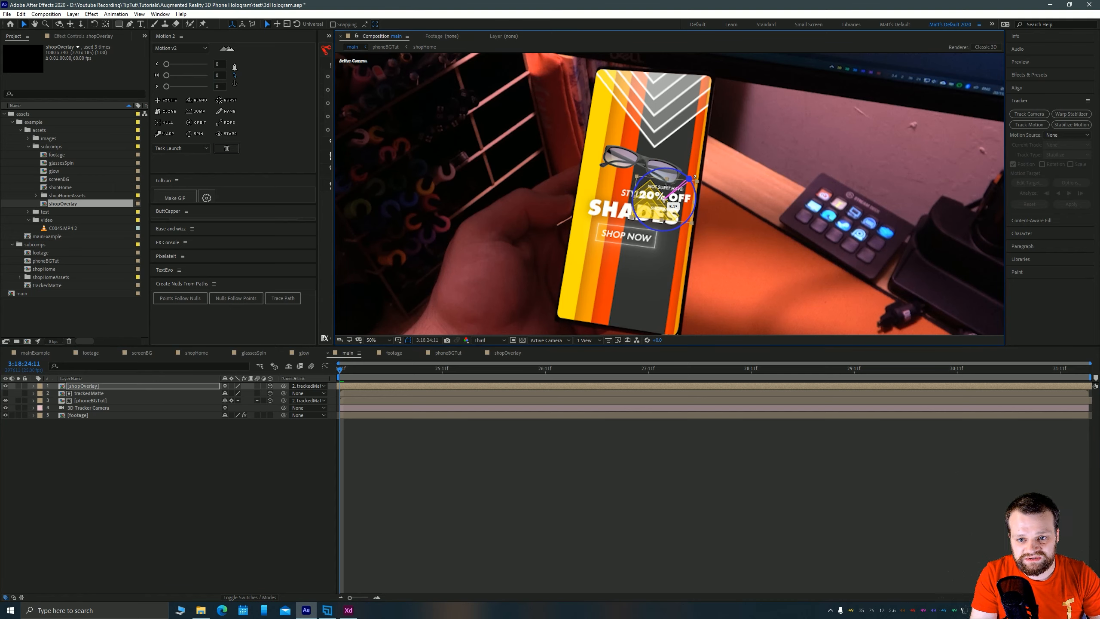
drag(665, 199, 859, 204)
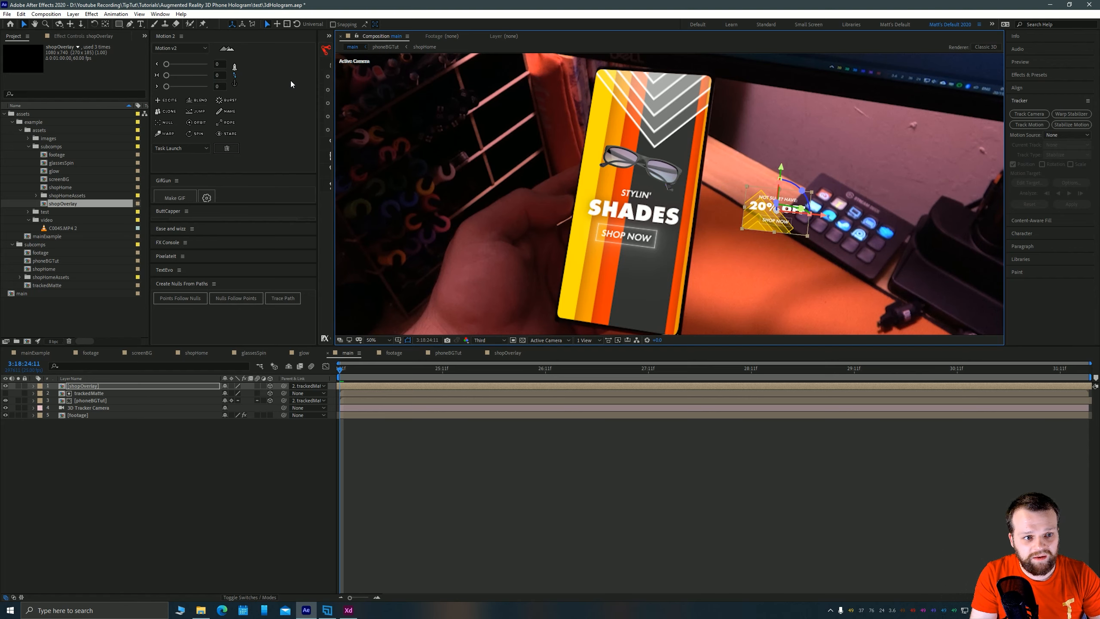
click(234, 84)
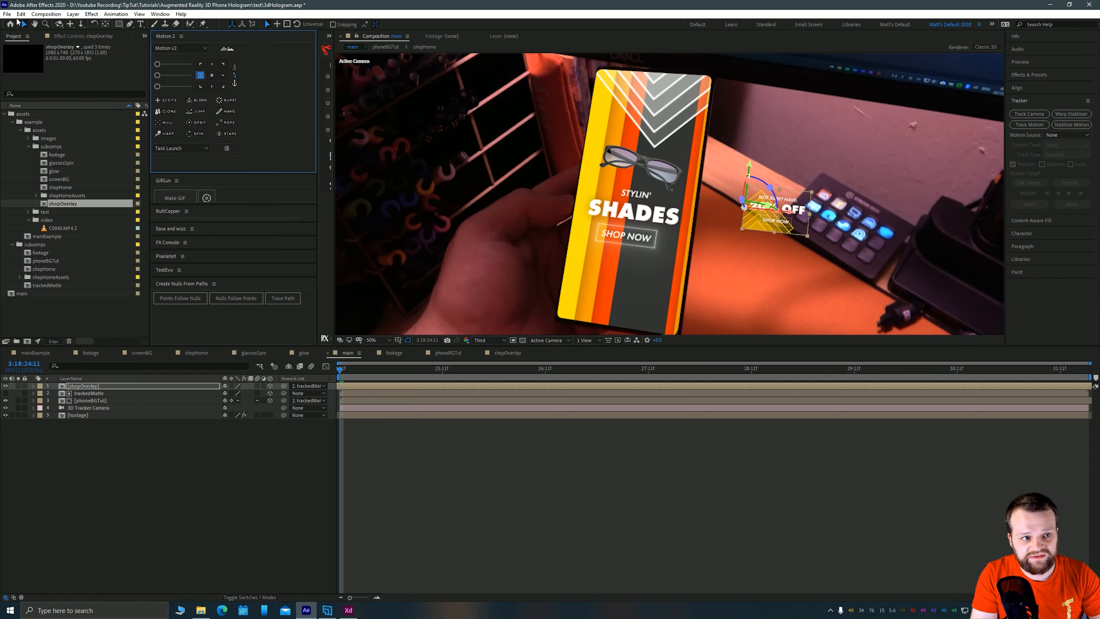
click(106, 25)
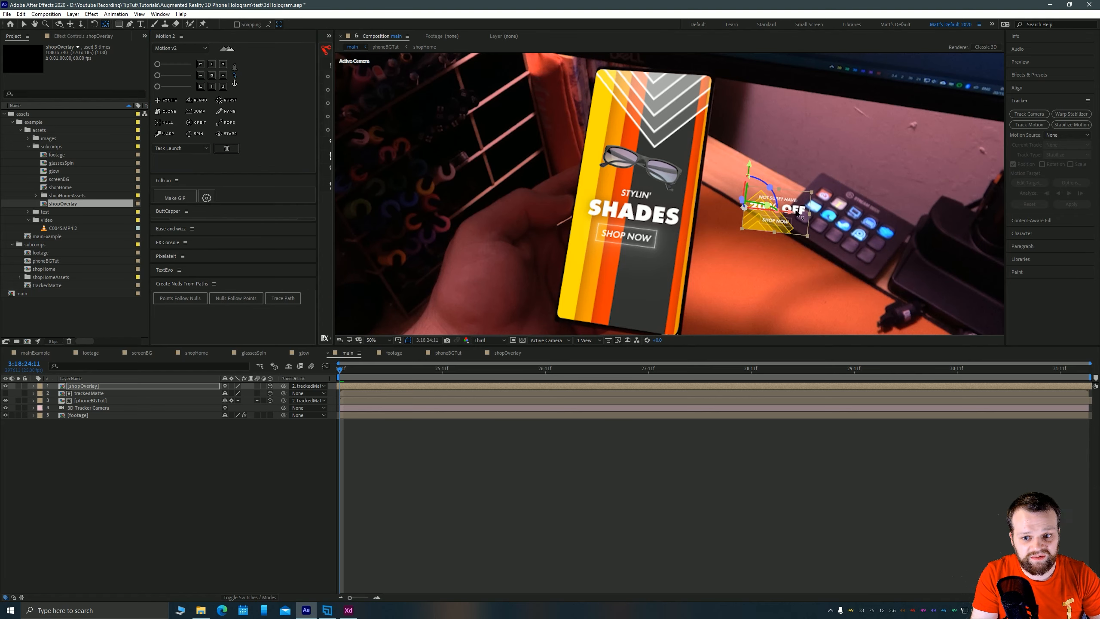
mouse_move(744, 208)
mouse_down()
mouse_move(758, 216)
mouse_move(790, 200)
mouse_move(758, 194)
mouse_up()
key(ctrl+z)
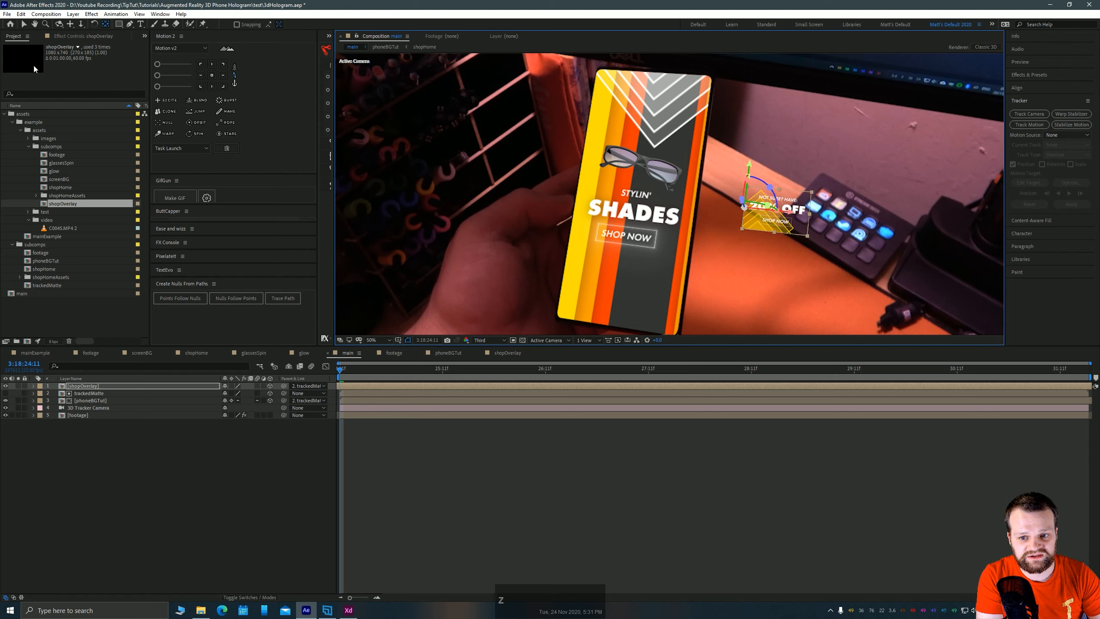
click(24, 24)
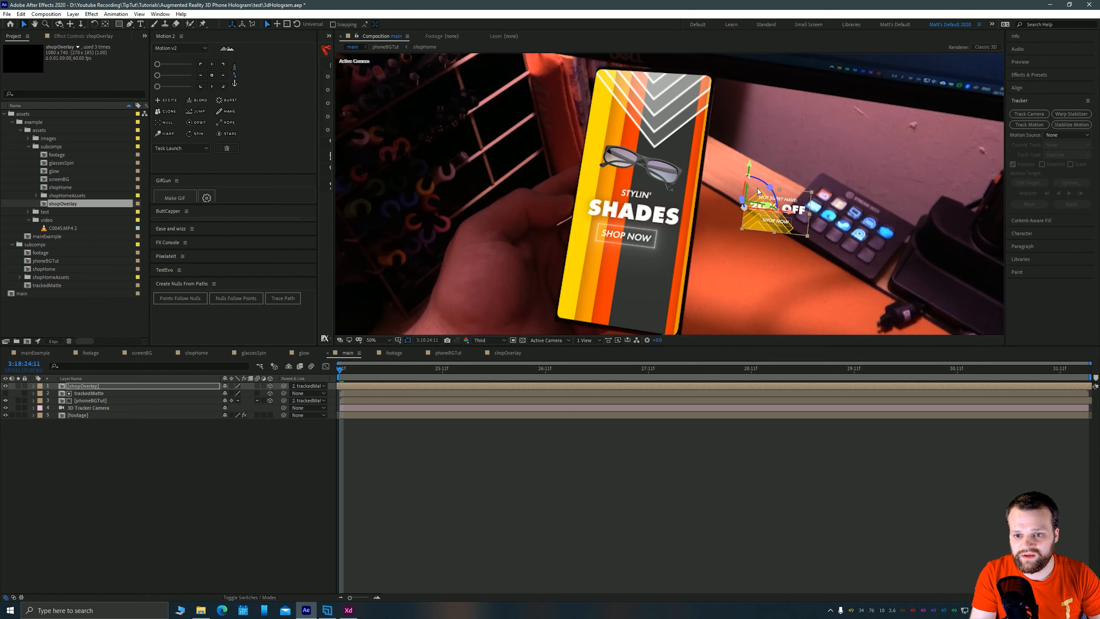
Place shopOverlay against the lower right edge of the phone and scale it up proportionally to about twice its size.
drag(788, 214, 696, 323)
key(space)
drag(636, 280, 504, 161)
drag(566, 143, 568, 121)
drag(631, 149, 713, 96)
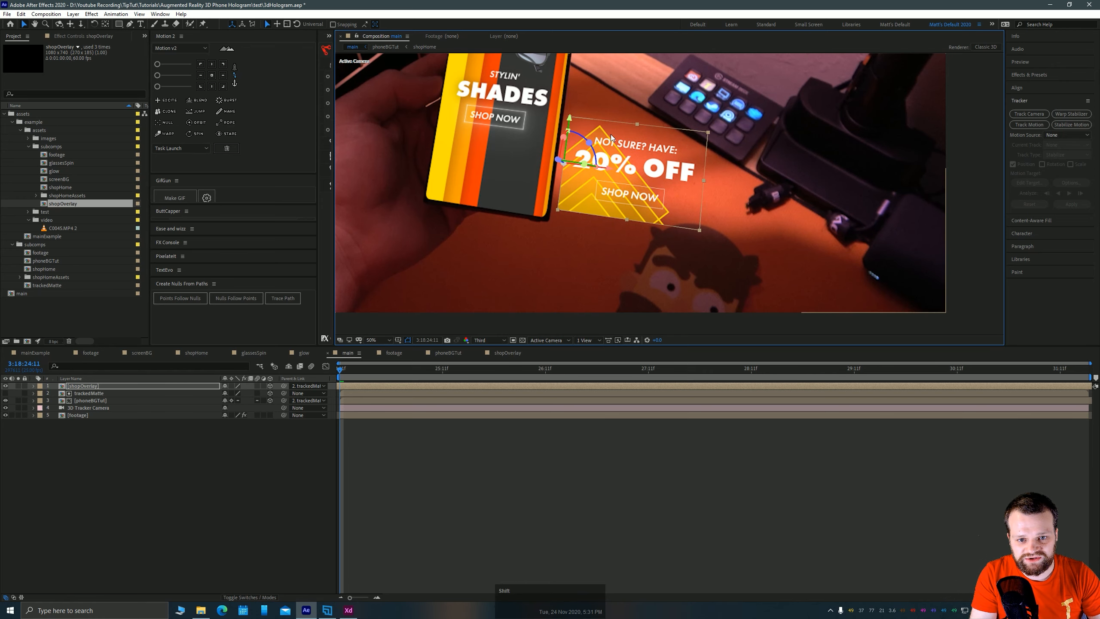
drag(568, 118, 569, 120)
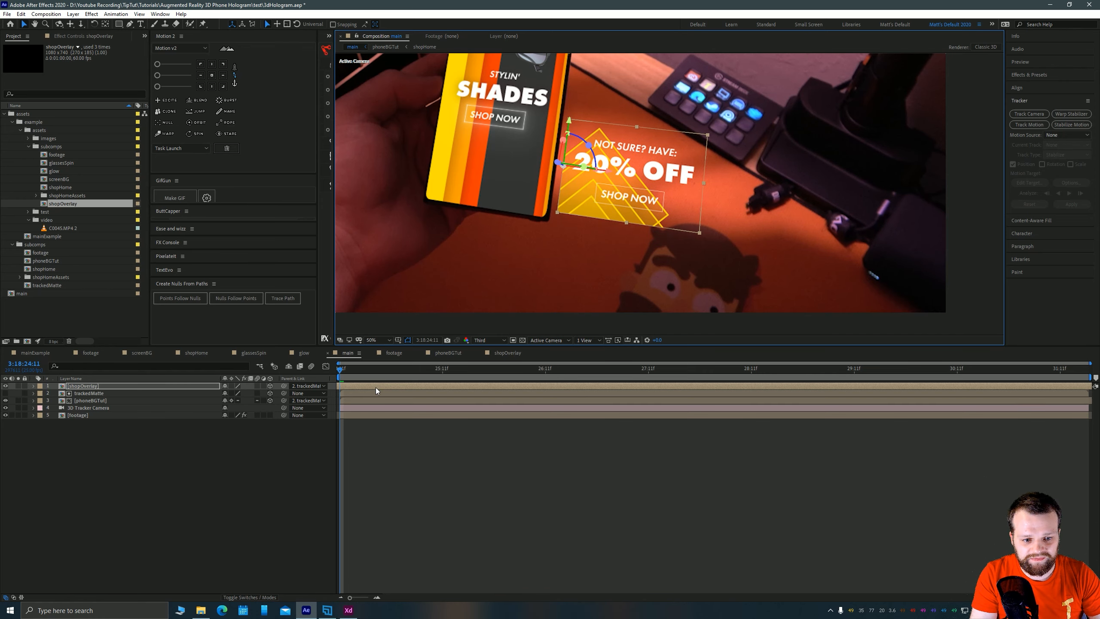
Shift the shopOverlay layer in time so it starts at 3:18:24:22, and check the opening of its animation.
drag(376, 387, 658, 381)
click(388, 376)
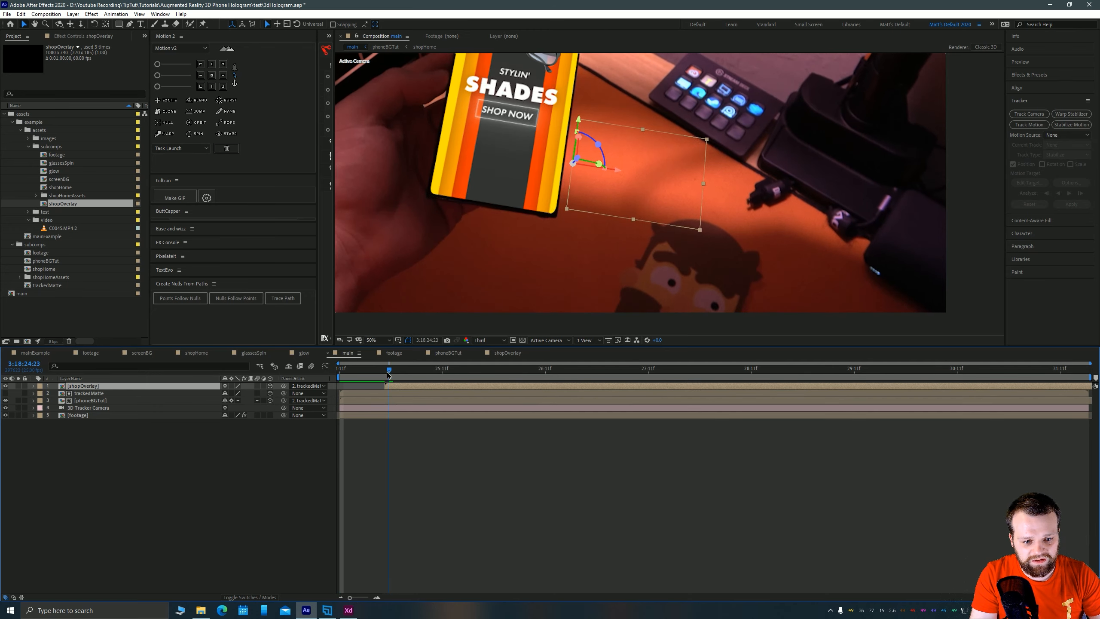
mouse_move(388, 376)
mouse_down()
mouse_move(441, 365)
mouse_move(672, 387)
mouse_move(403, 380)
mouse_up()
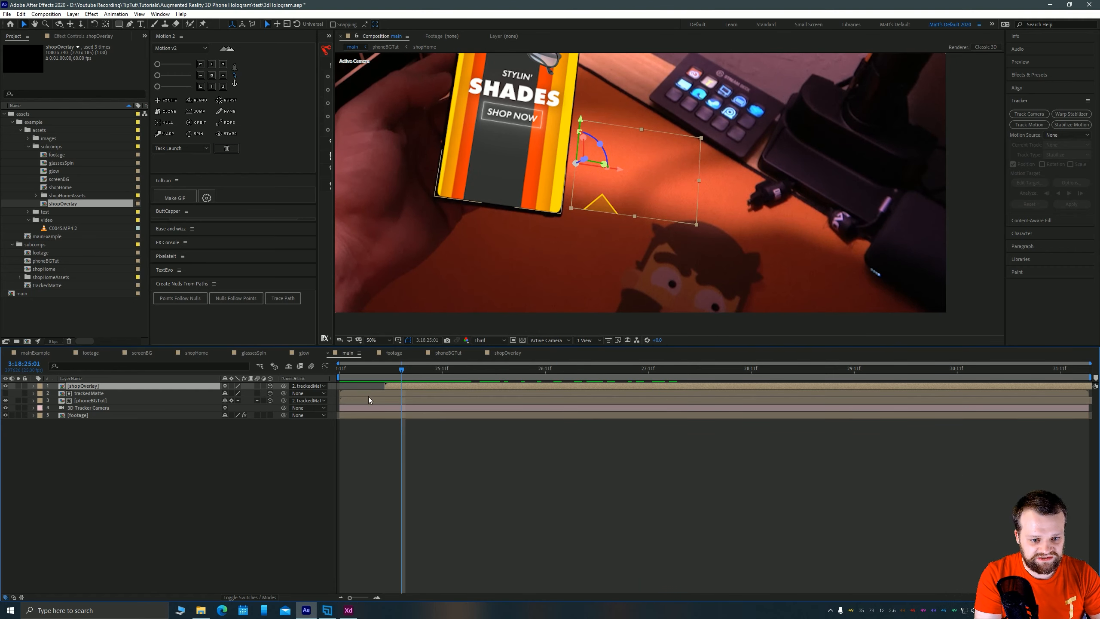
Keyframe shopOverlay's Y Rotation at 0° at its in point, 3:18:24:22, and again at 3:18:26:02.
key(i)
key(r)
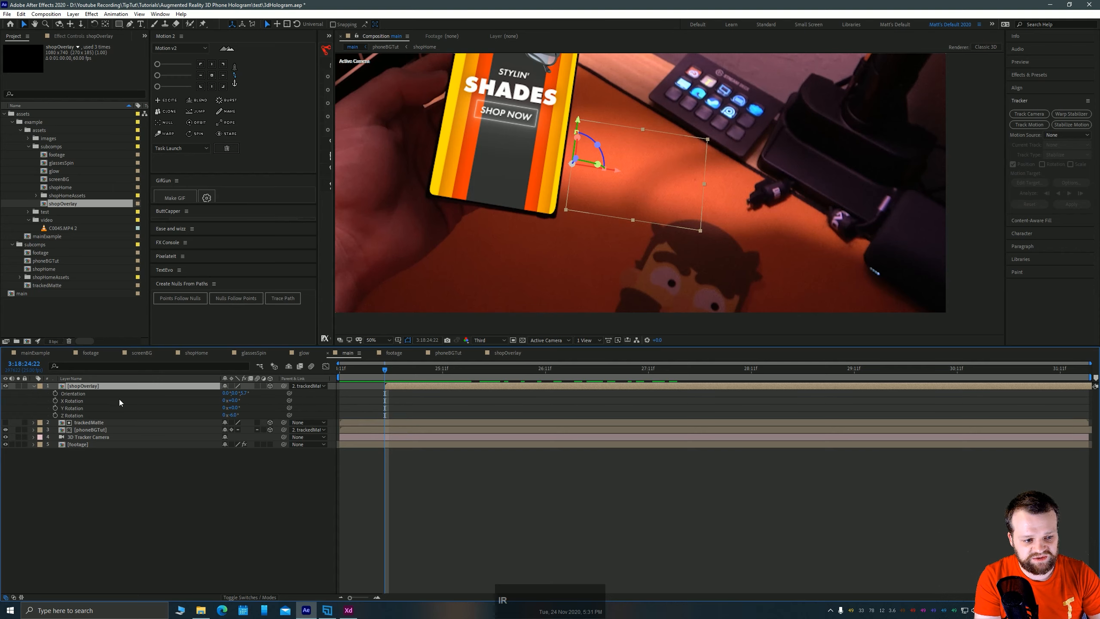
mouse_move(233, 408)
mouse_down()
mouse_move(257, 408)
mouse_move(235, 411)
mouse_up()
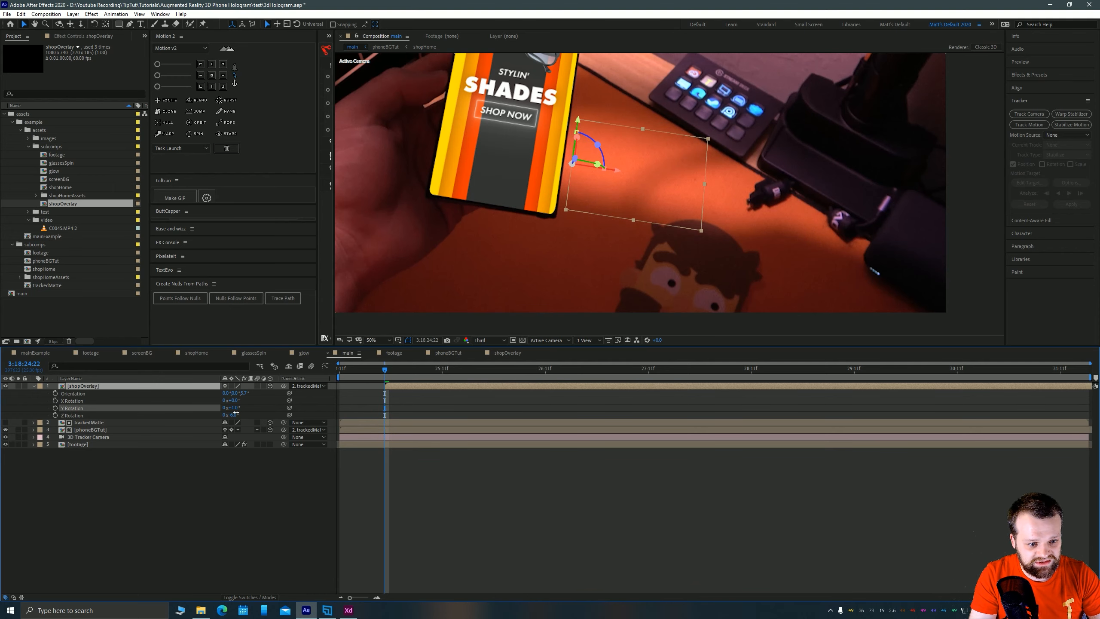
click(233, 409)
text(0)
key(Return)
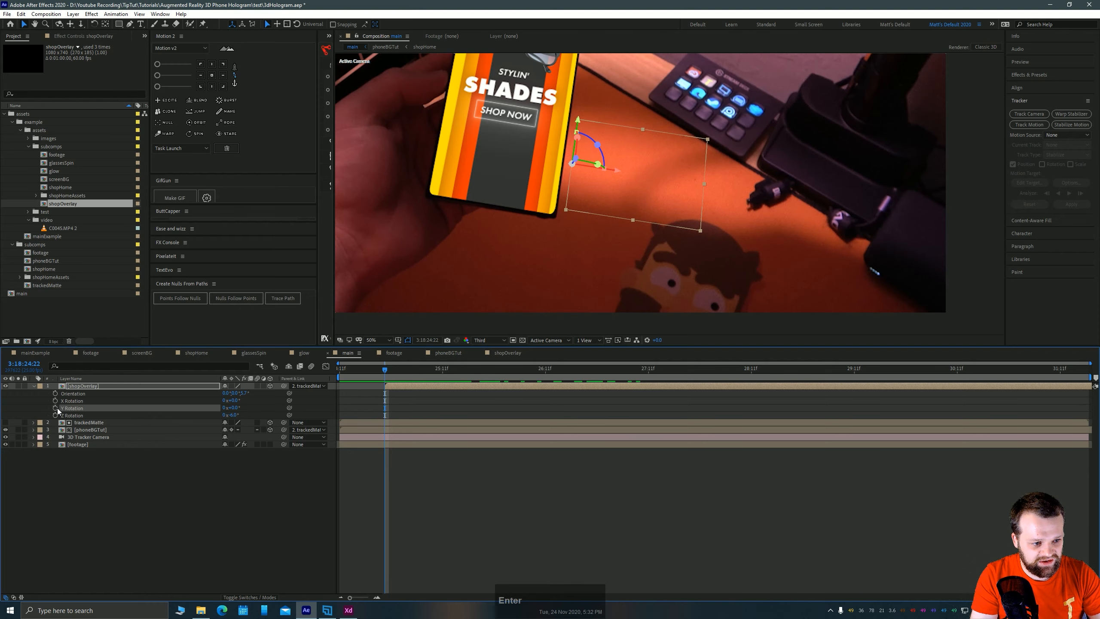
key(shift+Page_Down)
key(shift+Page_Down)
key(shift+Page_Down)
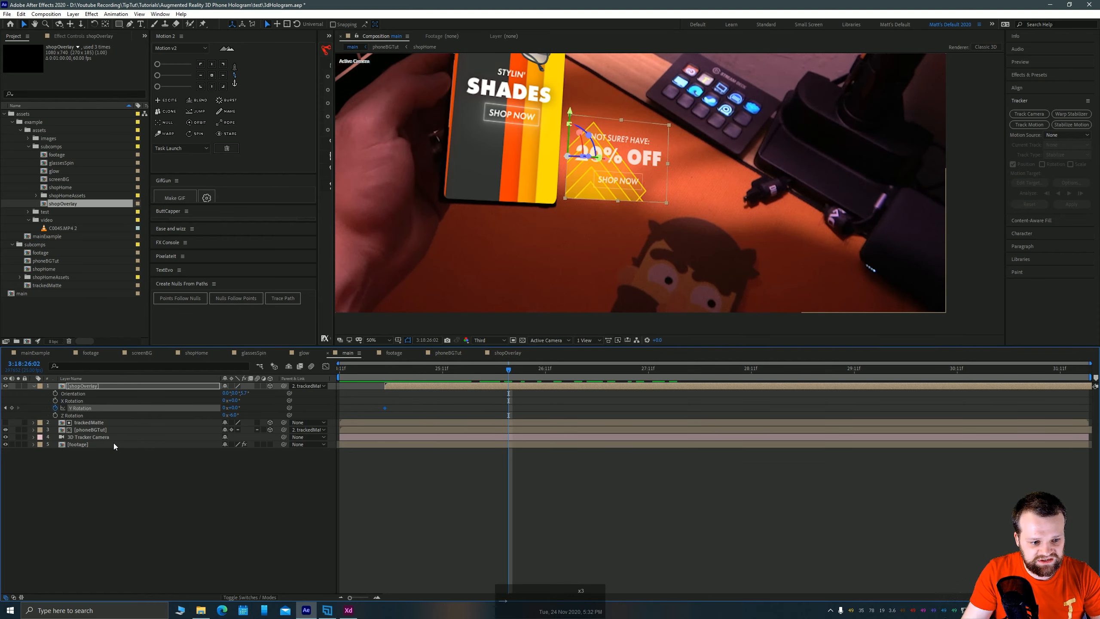
click(12, 408)
Set shopOverlay's Y Rotation to 112° on the first keyframe at 3:18:24:22 so it starts folded behind the phone.
key(shift+Page_Up)
key(shift+Page_Up)
key(shift+Page_Up)
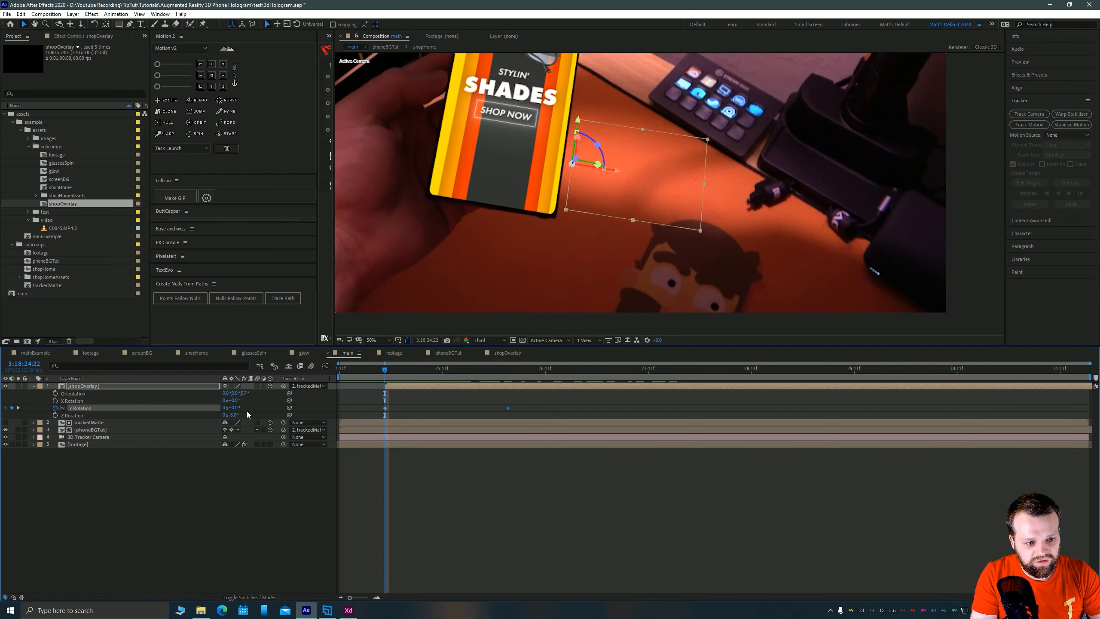
drag(236, 407, 271, 400)
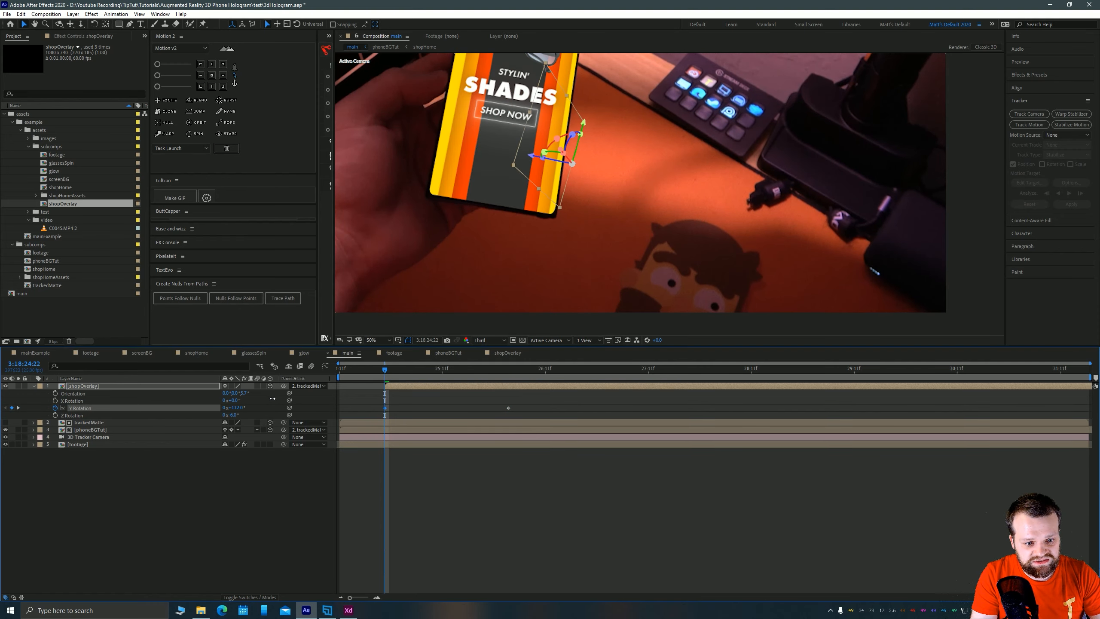
Apply Easy Ease to both Y Rotation keyframes and reshape the speed graph to peak early with a long ease into the end.
key(u)
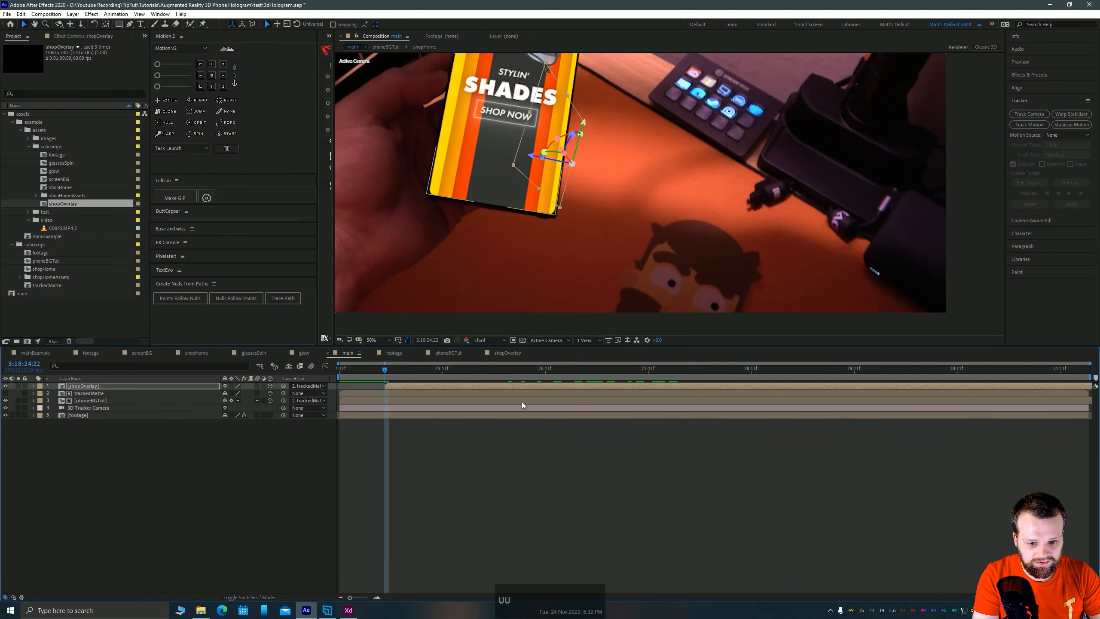
drag(518, 403, 368, 404)
key(F9)
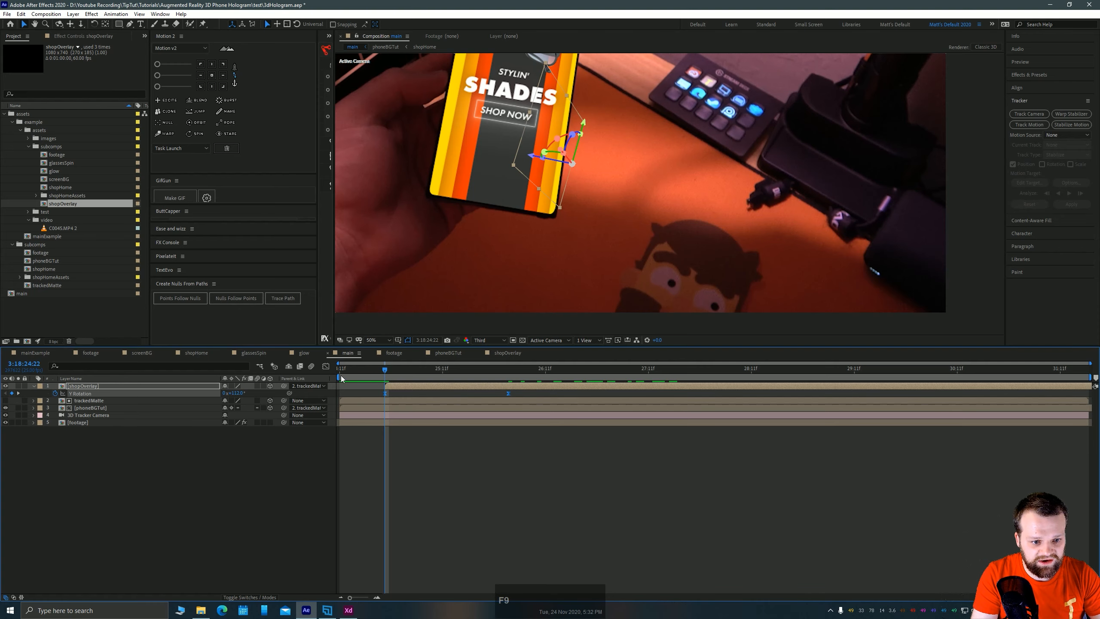
click(326, 366)
drag(568, 479, 336, 368)
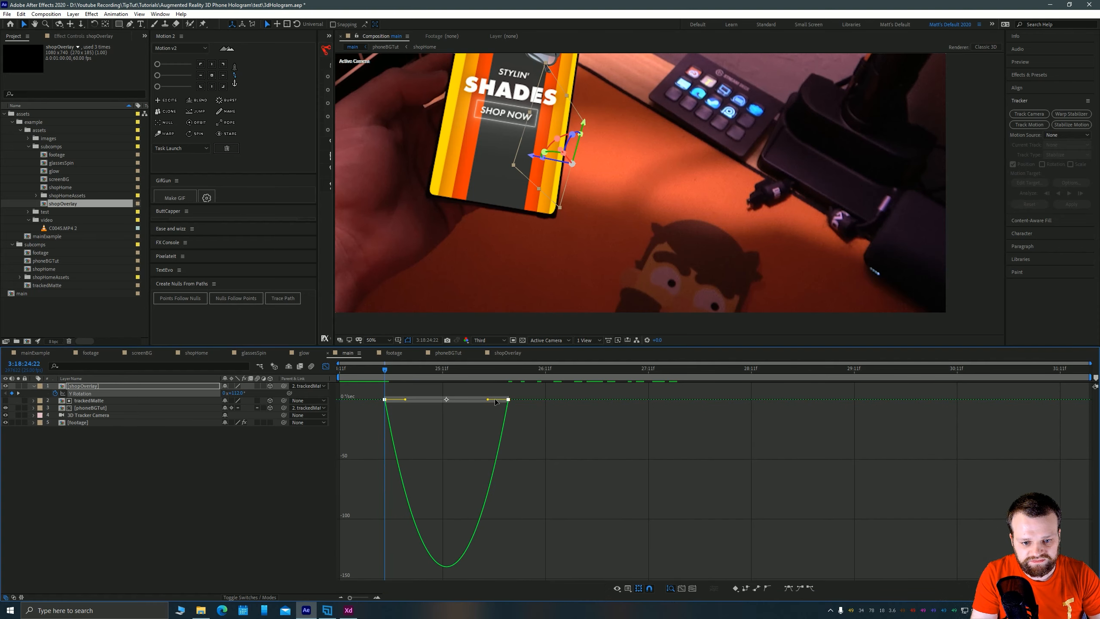
drag(494, 399, 417, 406)
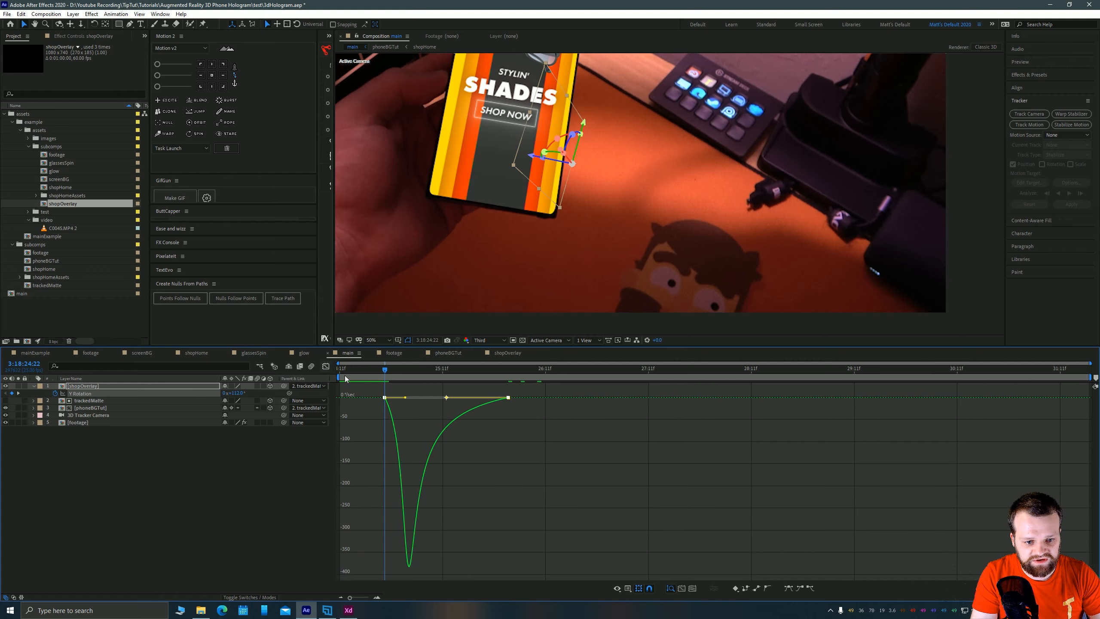
Return to the layer bars and preview shopOverlay unfolding from the phone's edge, through to 3:18:27:03.
key(shift+F3)
key(space)
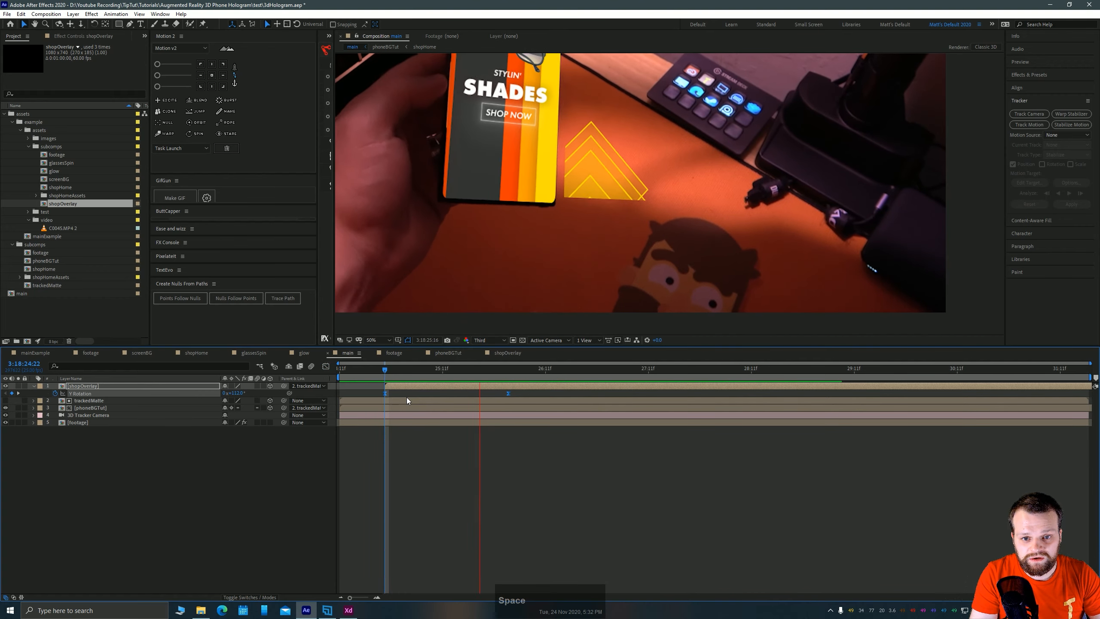
click(414, 369)
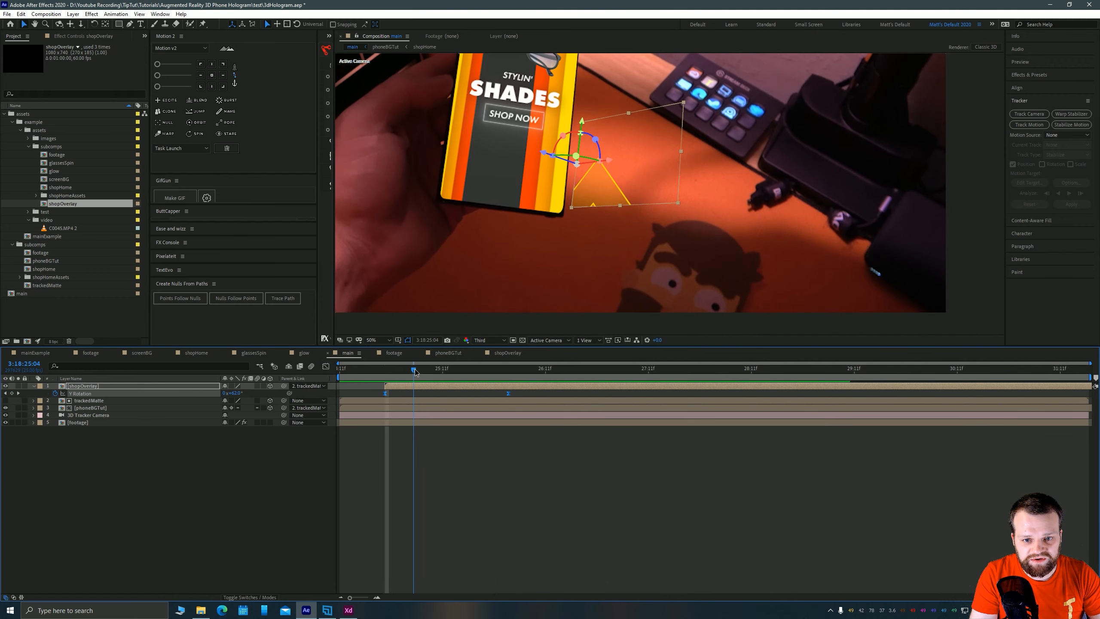
drag(414, 372, 616, 368)
scroll(629, 201, down, 1)
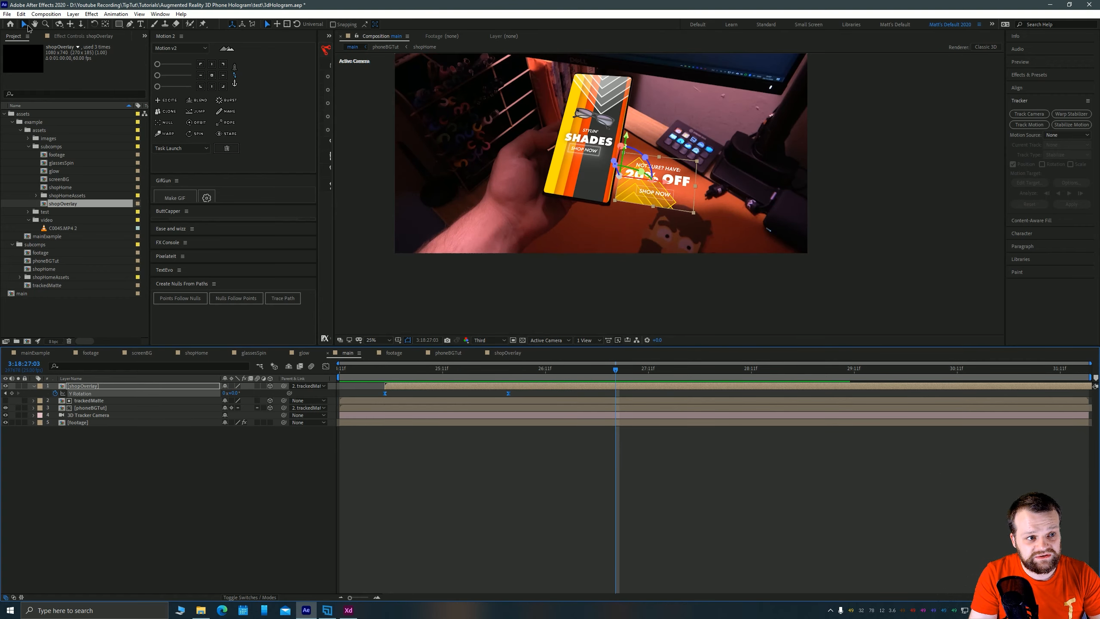
Duplicate shopOverlay and, at the 3:18:26:02 keyframe, set the copy's anchor point at the middle of its right edge.
click(421, 387)
key(ctrl+d)
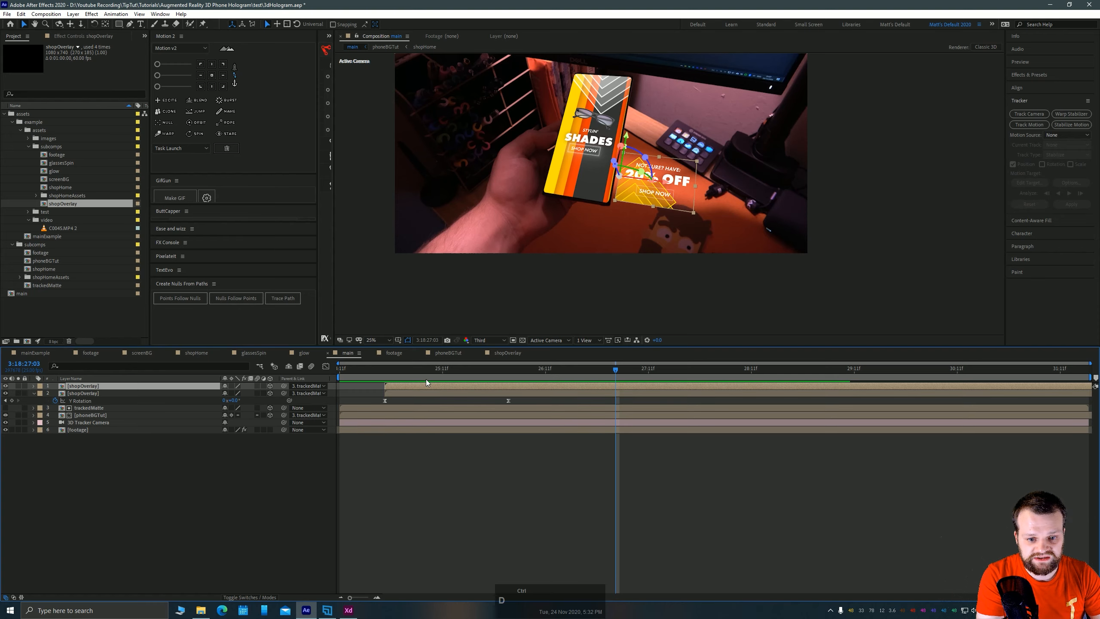
key(u)
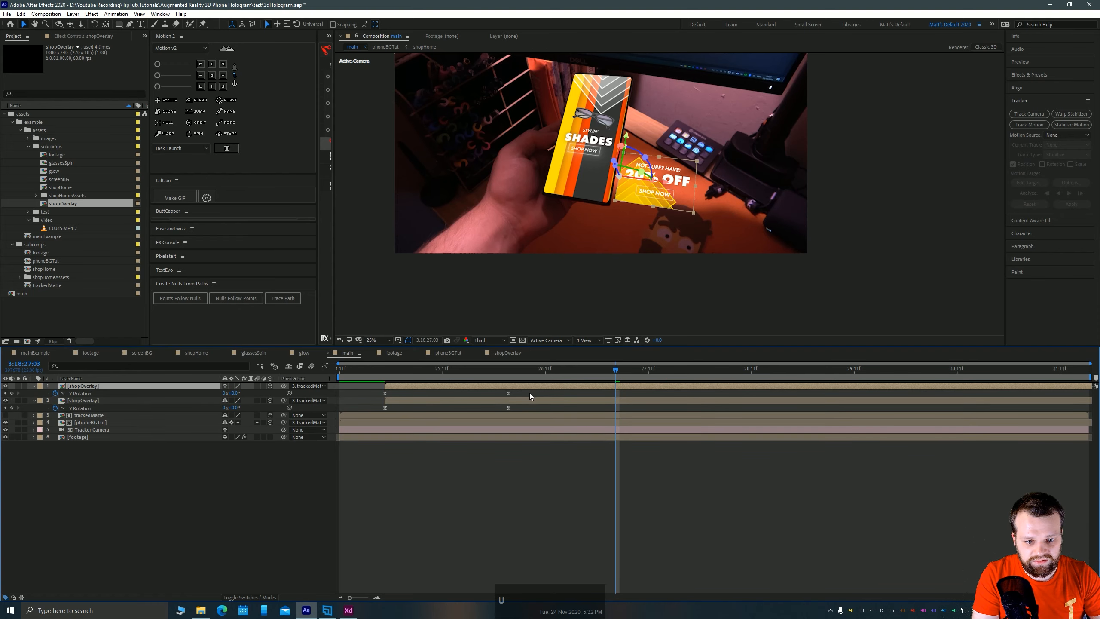
drag(521, 397, 377, 392)
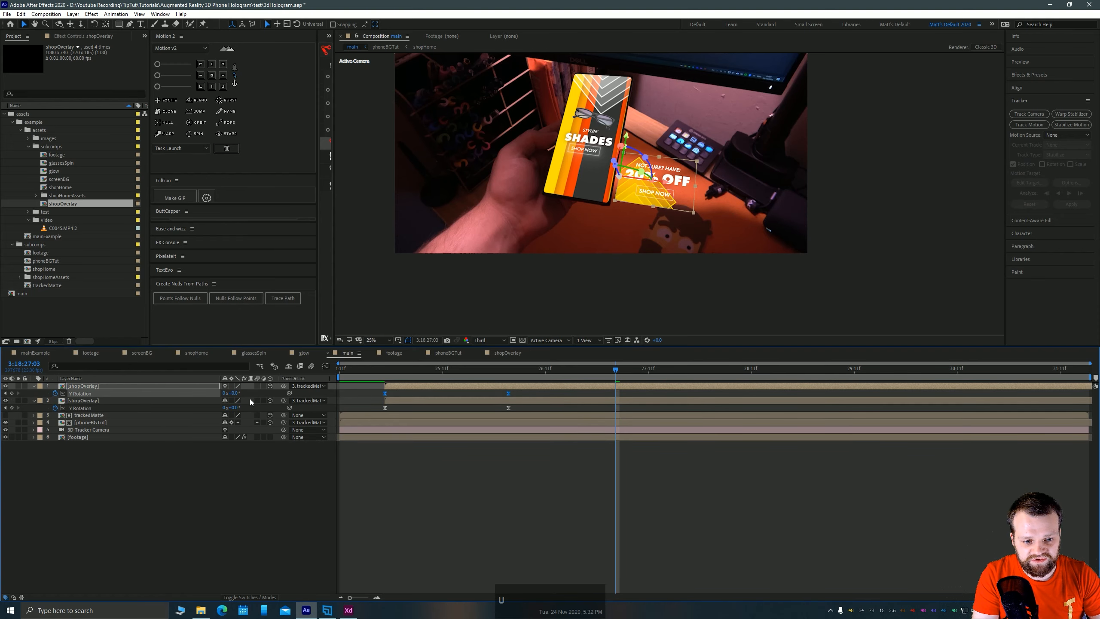
click(5, 393)
click(223, 75)
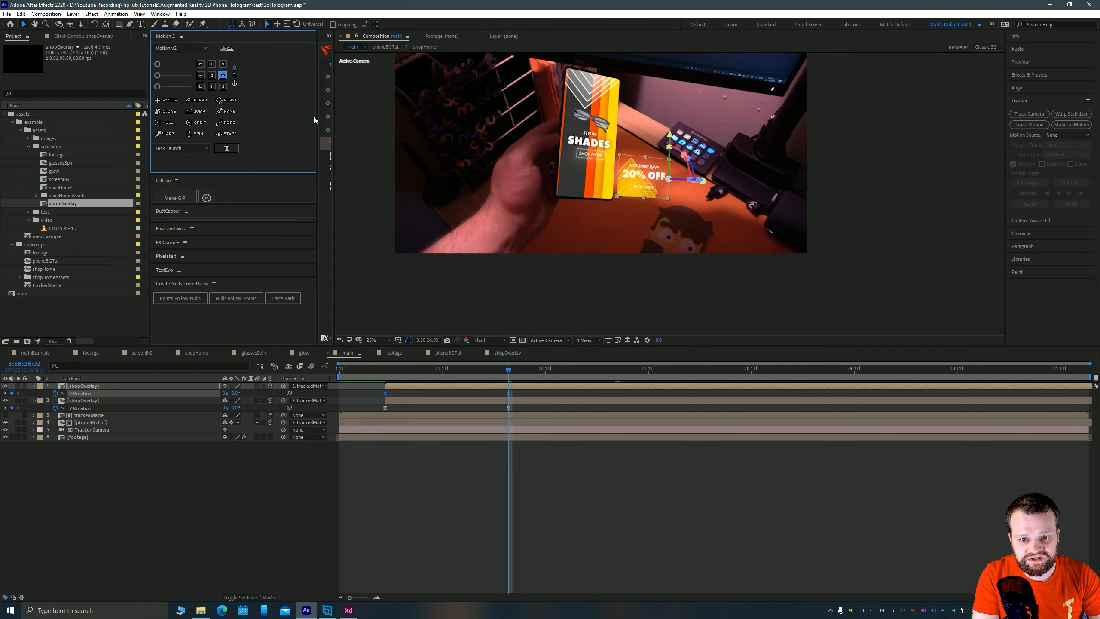
Move the duplicate shopOverlay across to the left side of the phone so its right edge meets the phone's edge.
drag(705, 178, 678, 178)
key(ctrl+z)
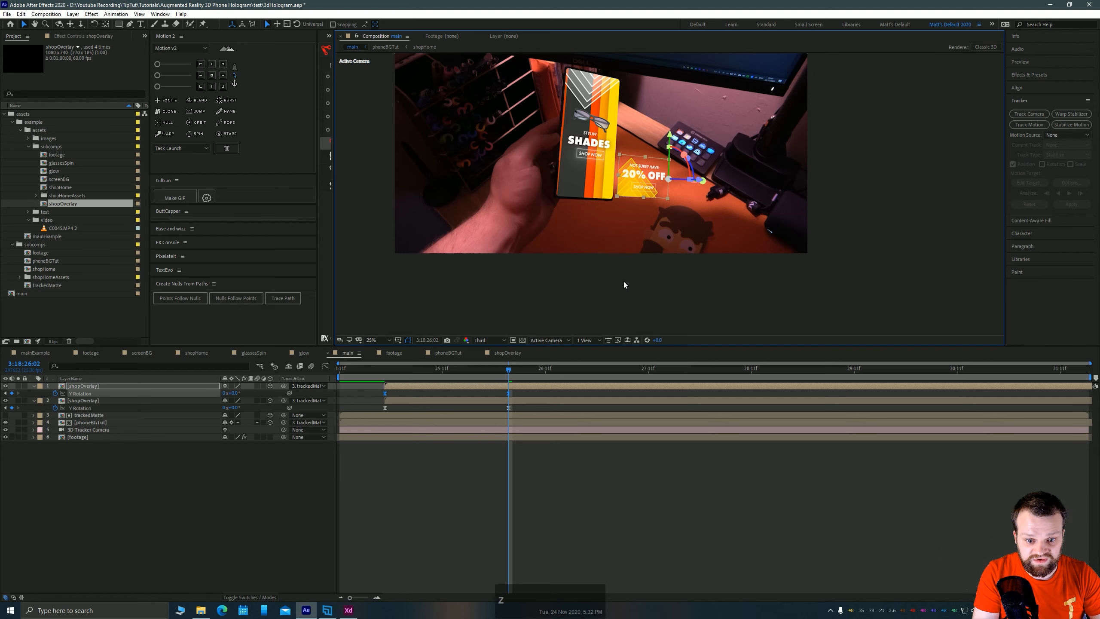
key(p)
scroll(671, 194, up, 2)
key(space)
drag(708, 164, 208, 161)
scroll(536, 190, down, 2)
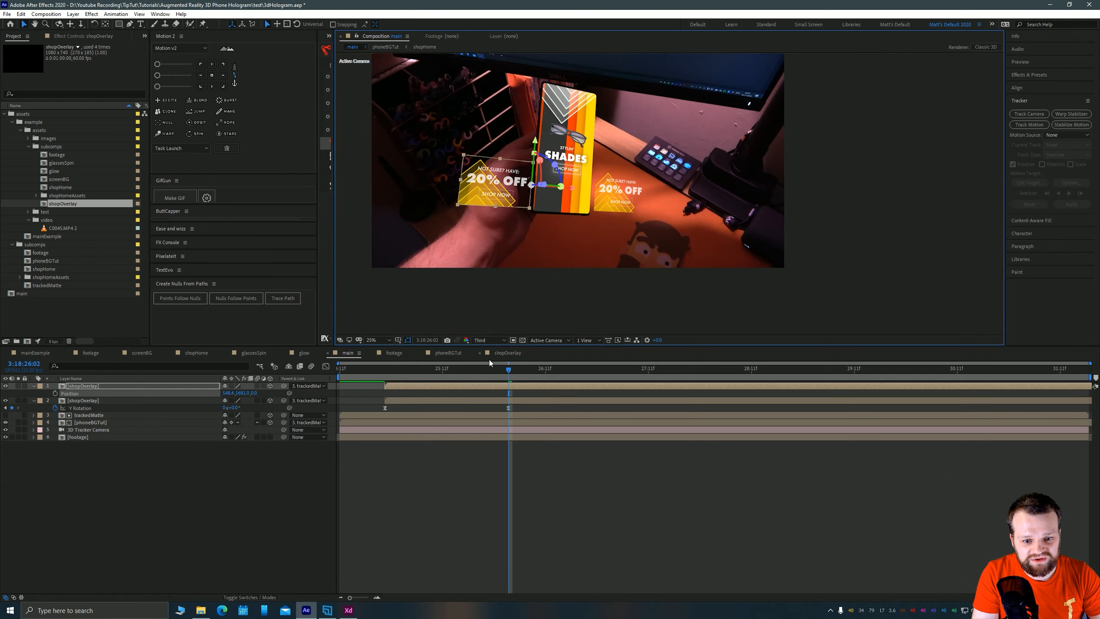
Set the duplicate shopOverlay's first Y Rotation keyframe at 3:18:24:22 to -112°.
mouse_move(484, 371)
mouse_down()
mouse_move(404, 375)
mouse_move(476, 360)
mouse_up()
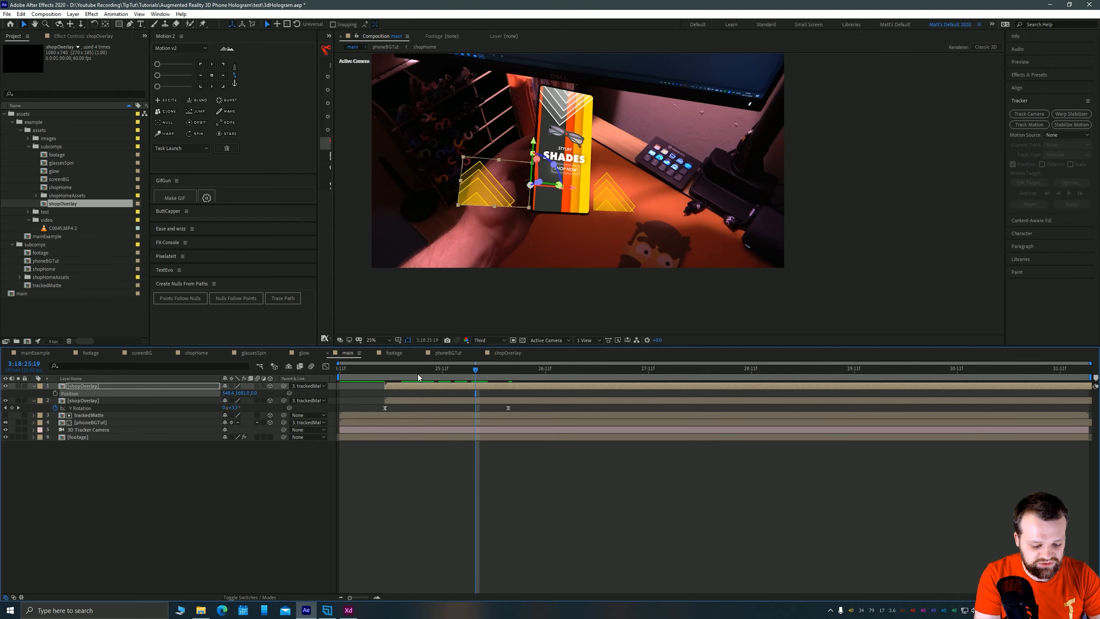
key(r)
click(6, 408)
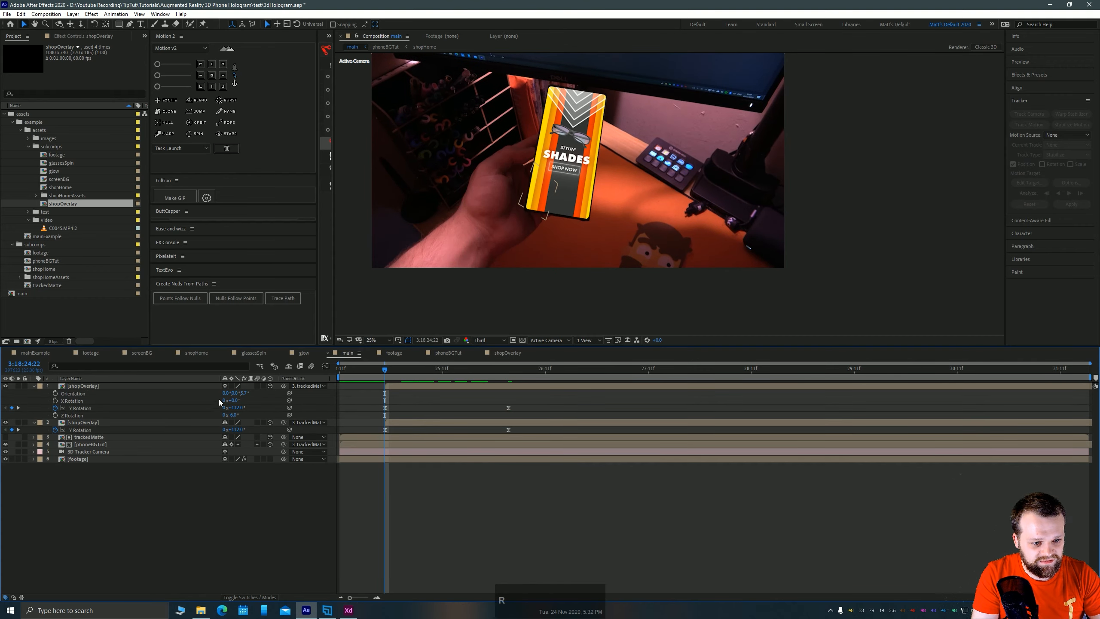
text(-112)
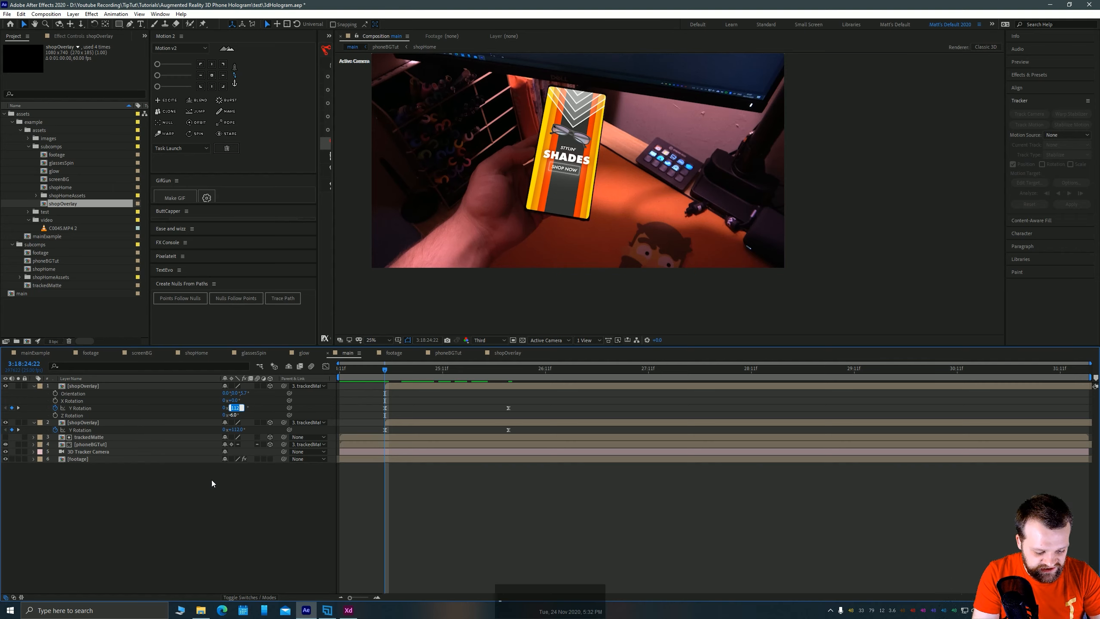
key(Return)
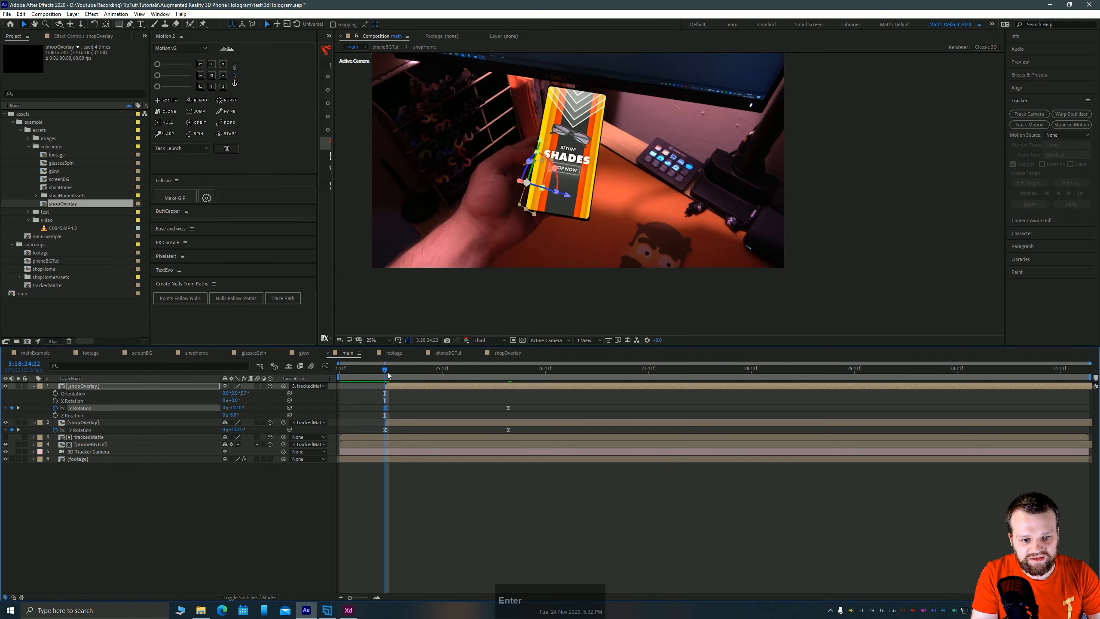
Review both overlays unfolding from the phone and return to the first Y Rotation keyframe with nothing selected.
drag(386, 372, 451, 369)
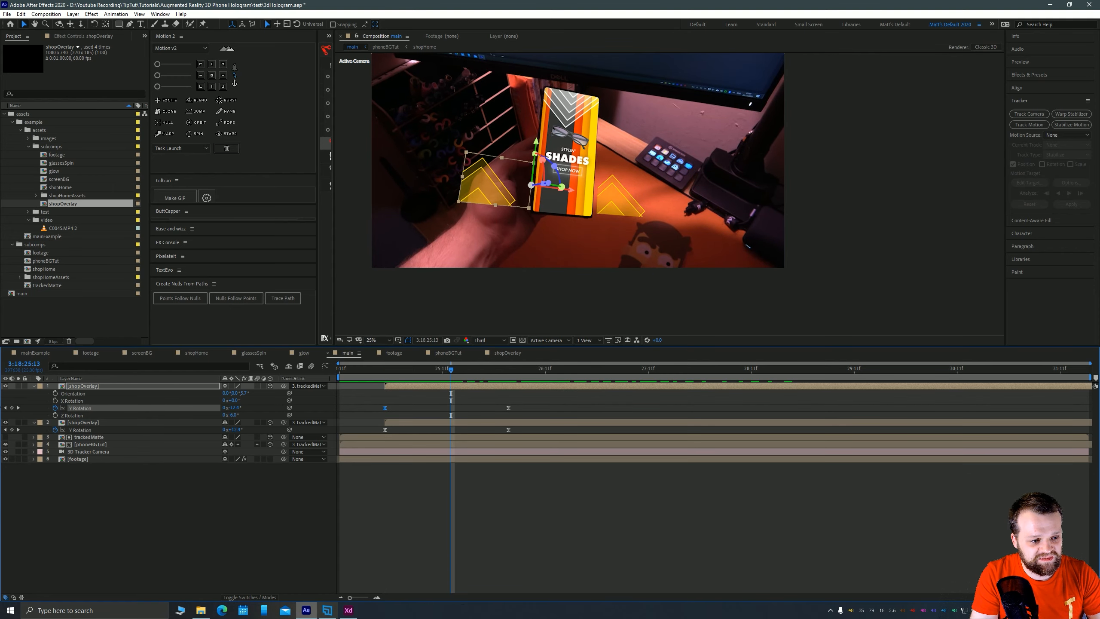
click(4, 408)
click(141, 516)
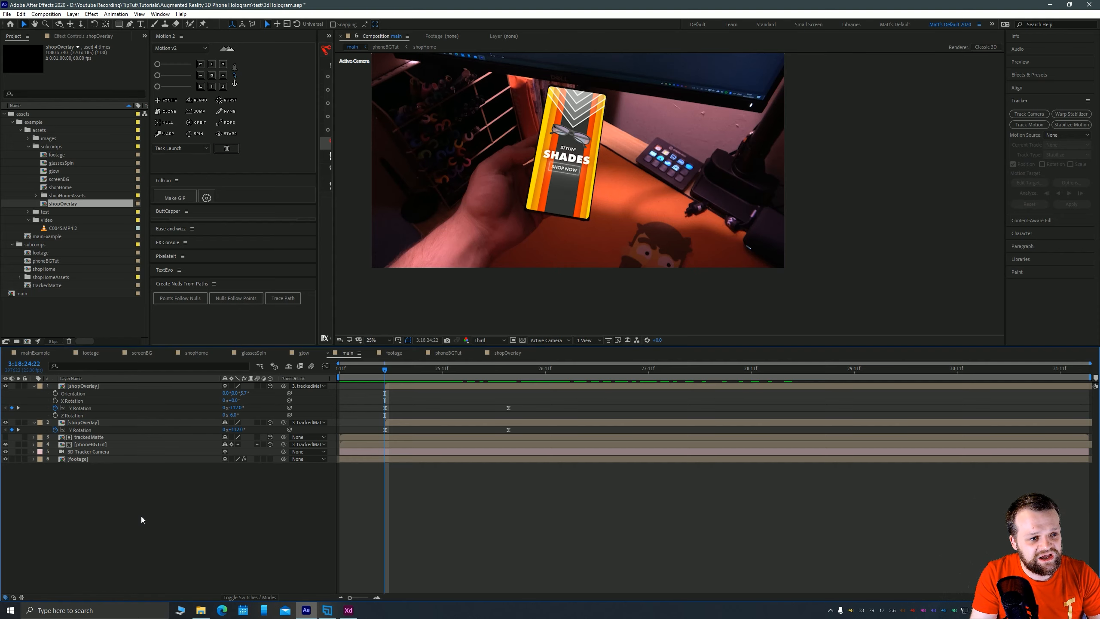
Import the glasses image sequence 1.png to 17.png from the frames folder as PNG sequence footage.
click(65, 323)
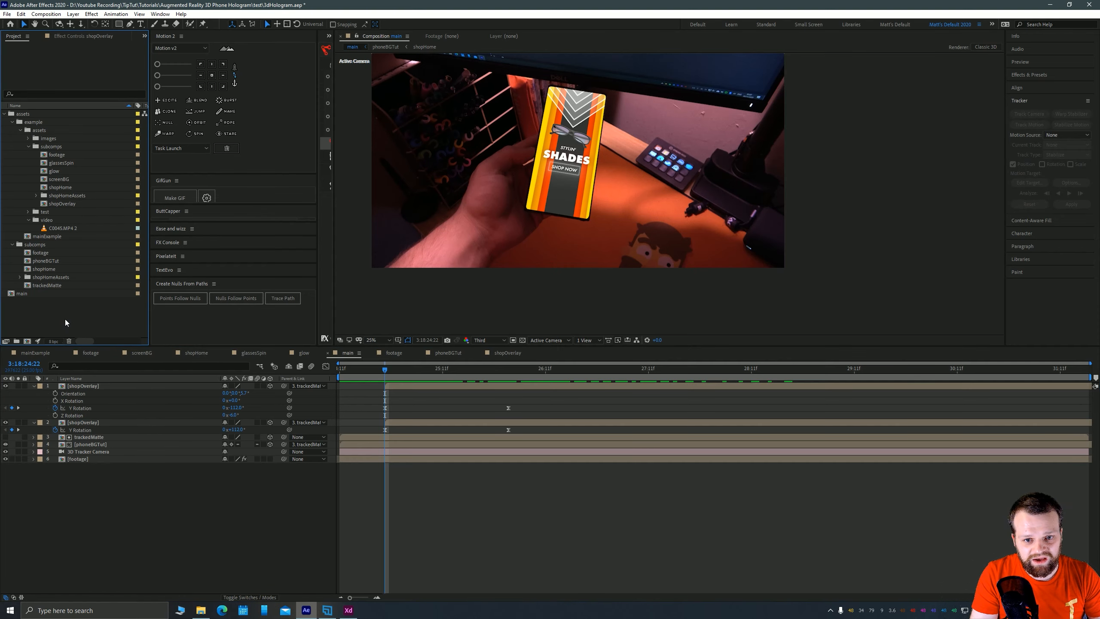
double_click(66, 320)
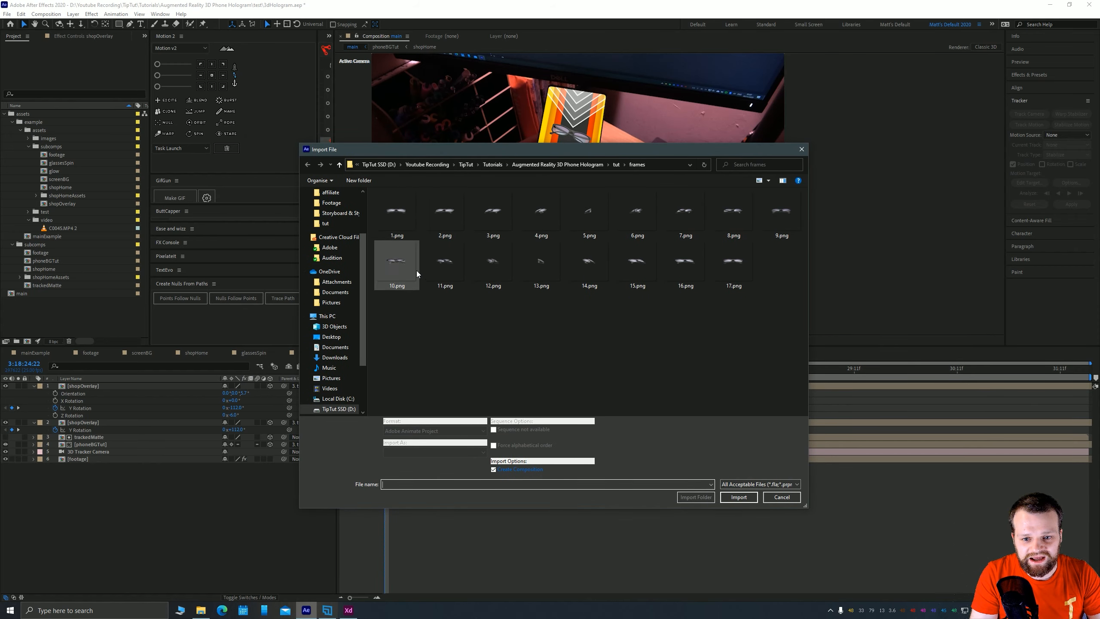
click(386, 217)
click(737, 491)
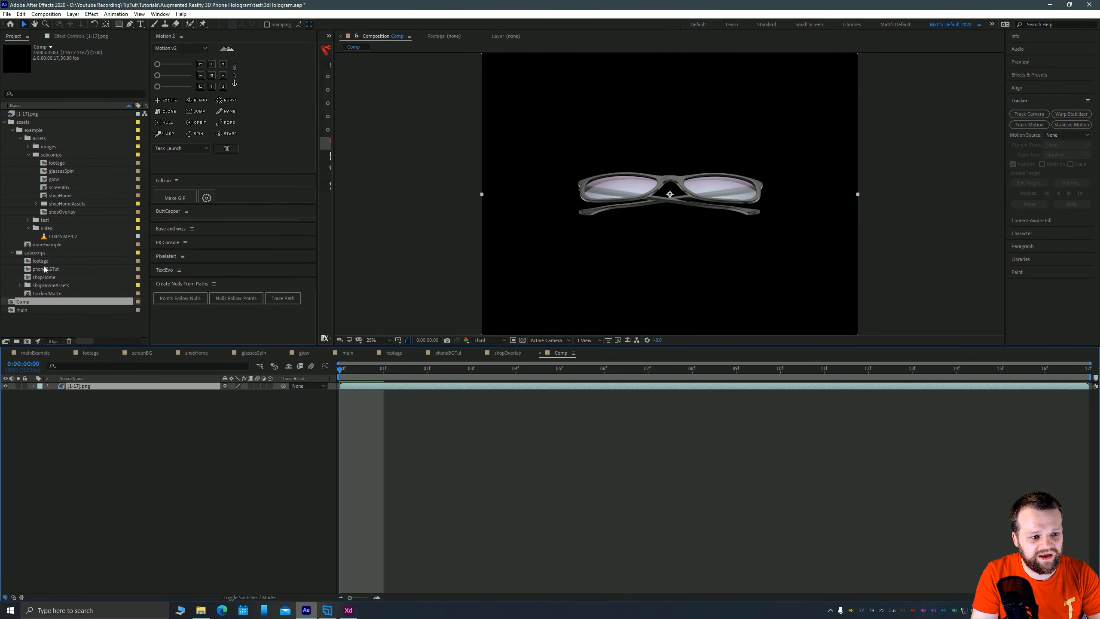
Delete the Comp composition created with the import and move the [1-17].png sequence into the example assets' images folder.
click(24, 114)
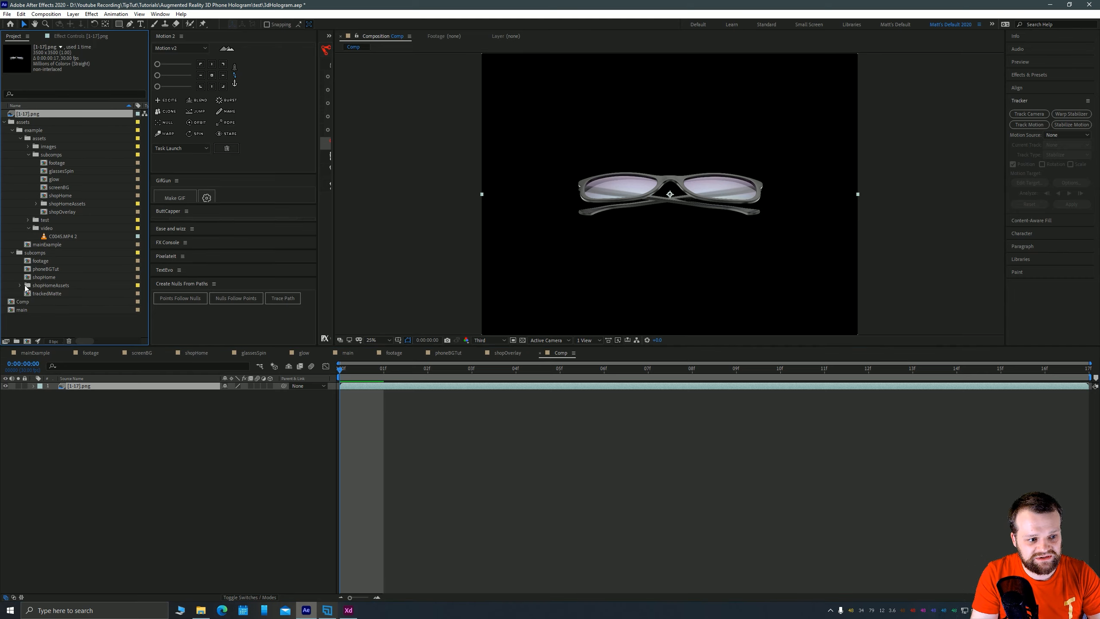
click(18, 303)
key(Delete)
key(Return)
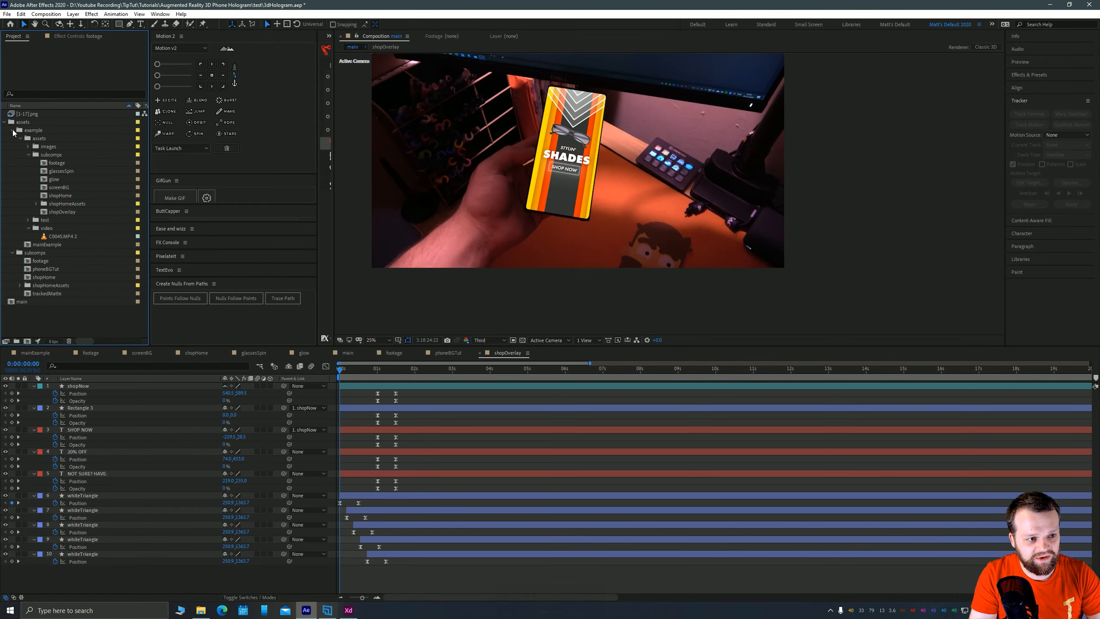
drag(25, 115, 37, 145)
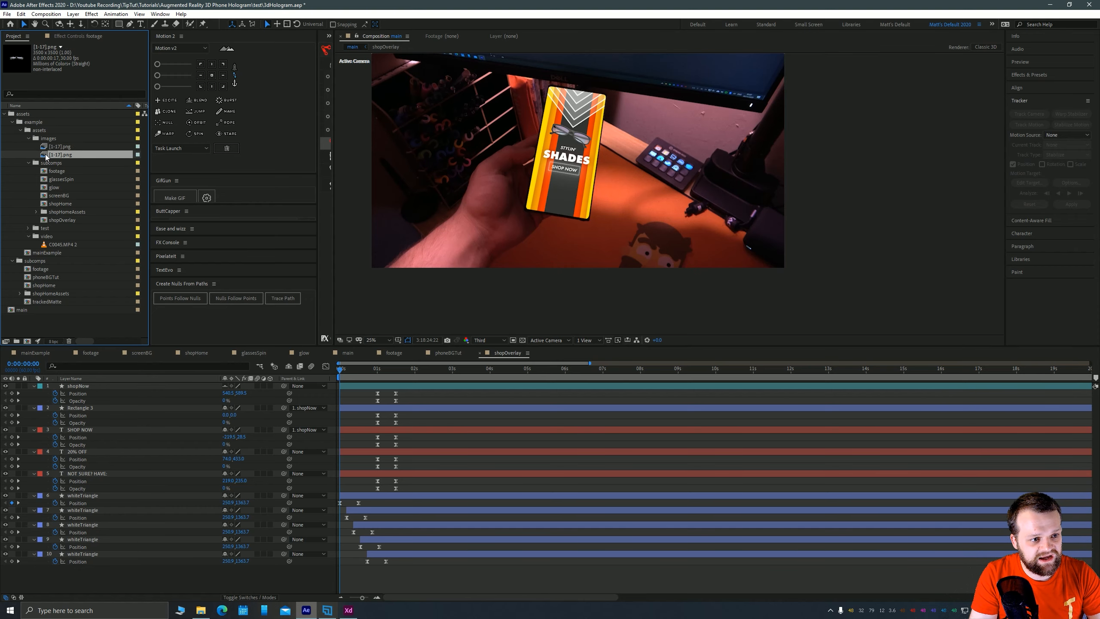
Interpret the newly imported [1-17].png sequence at an assumed frame rate of 15 frames per second.
right_click(47, 154)
mouse_move(64, 216)
click(199, 218)
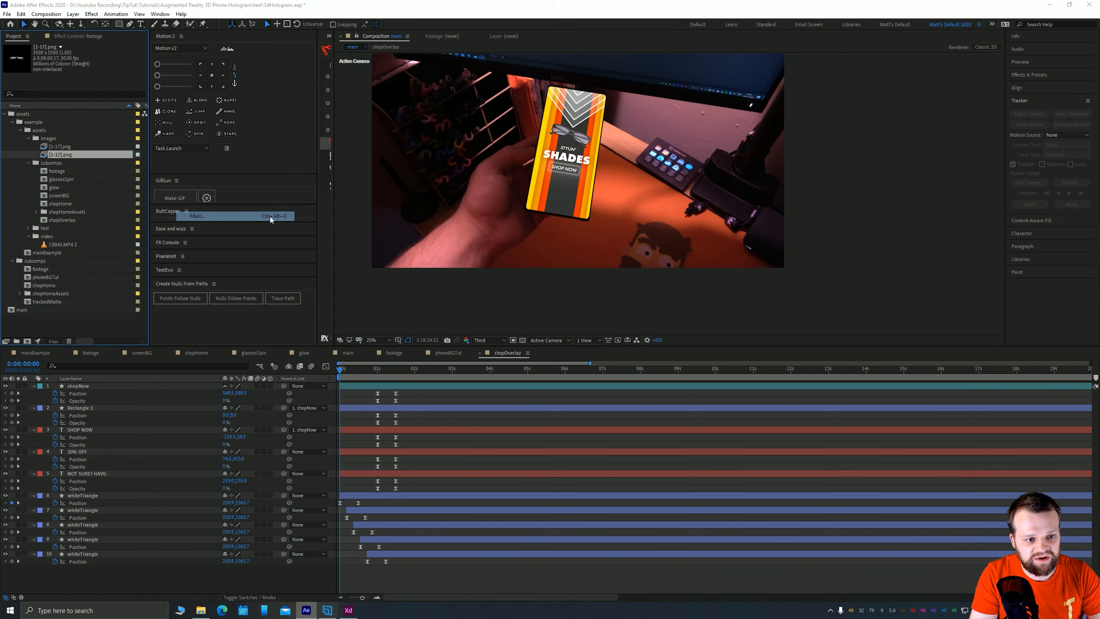
drag(519, 149, 531, 174)
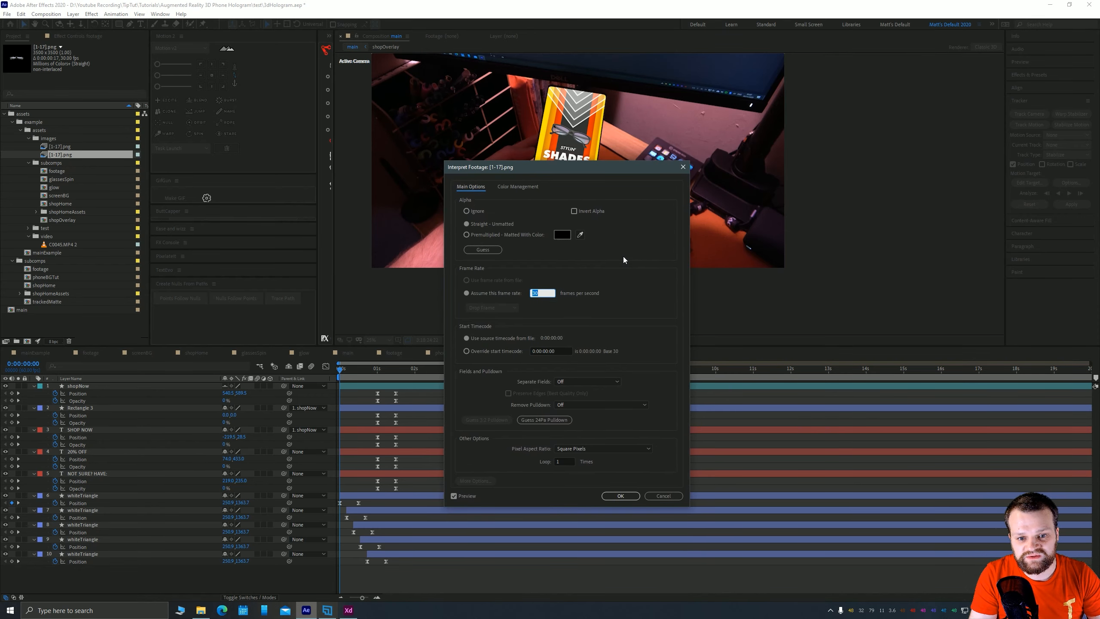
text(15)
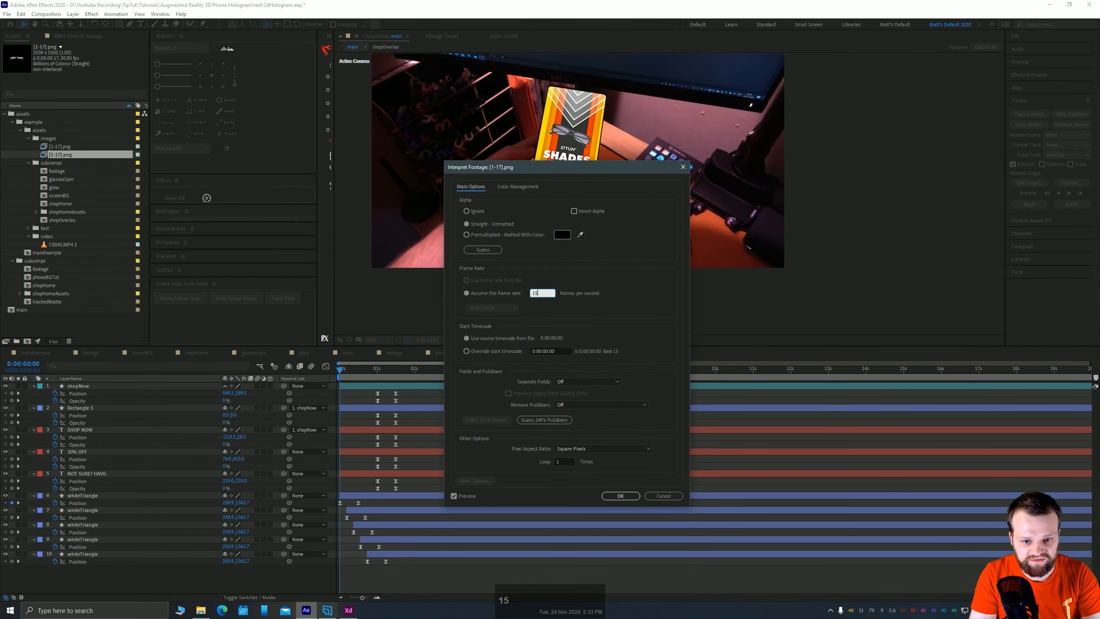
click(620, 495)
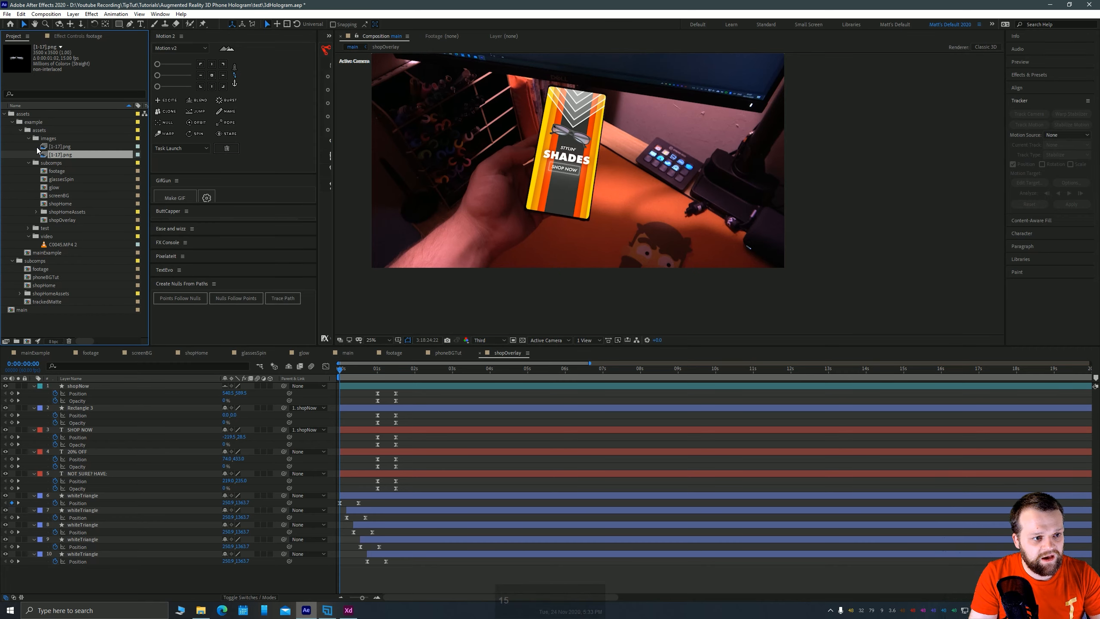
Create a new composition from the 15 fps [1-17].png sequence and rename it glassesSpinning.
right_click(60, 160)
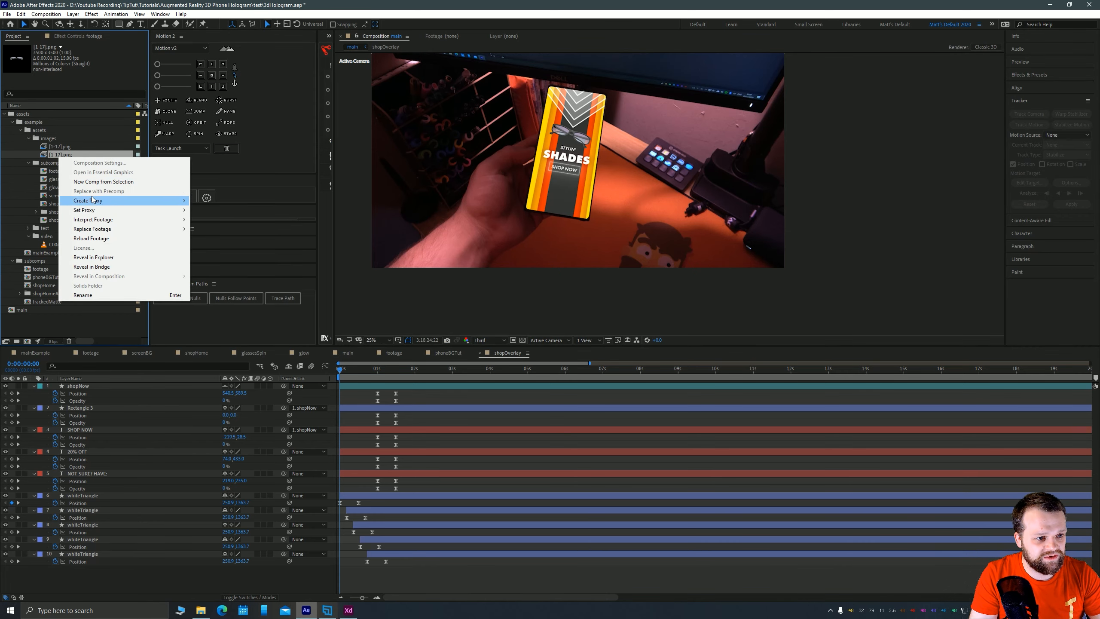
click(92, 185)
click(58, 162)
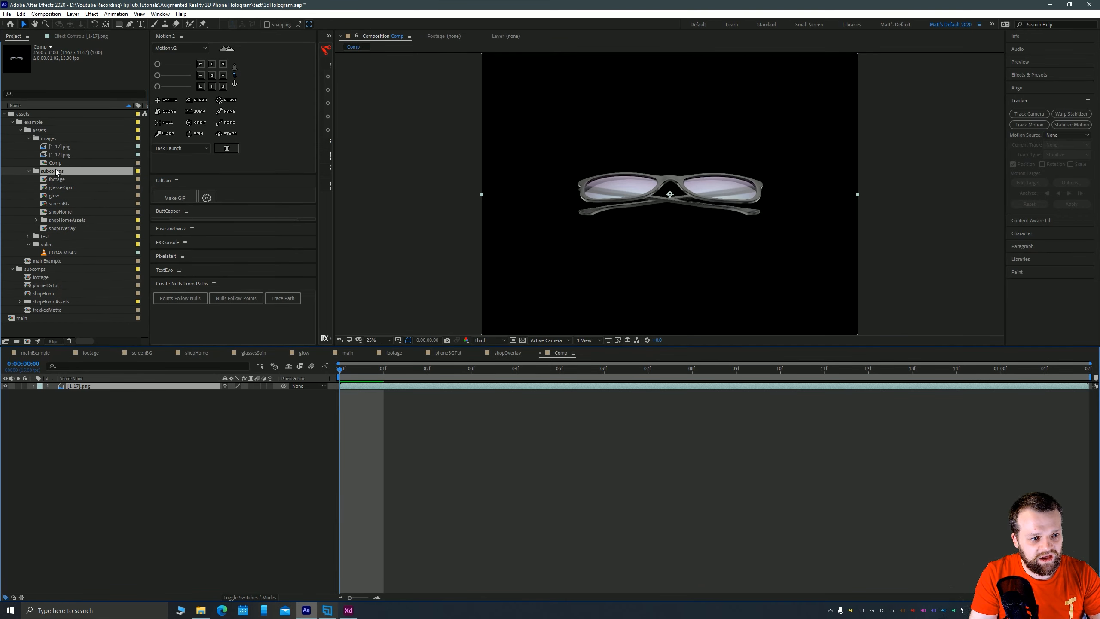
key(Return)
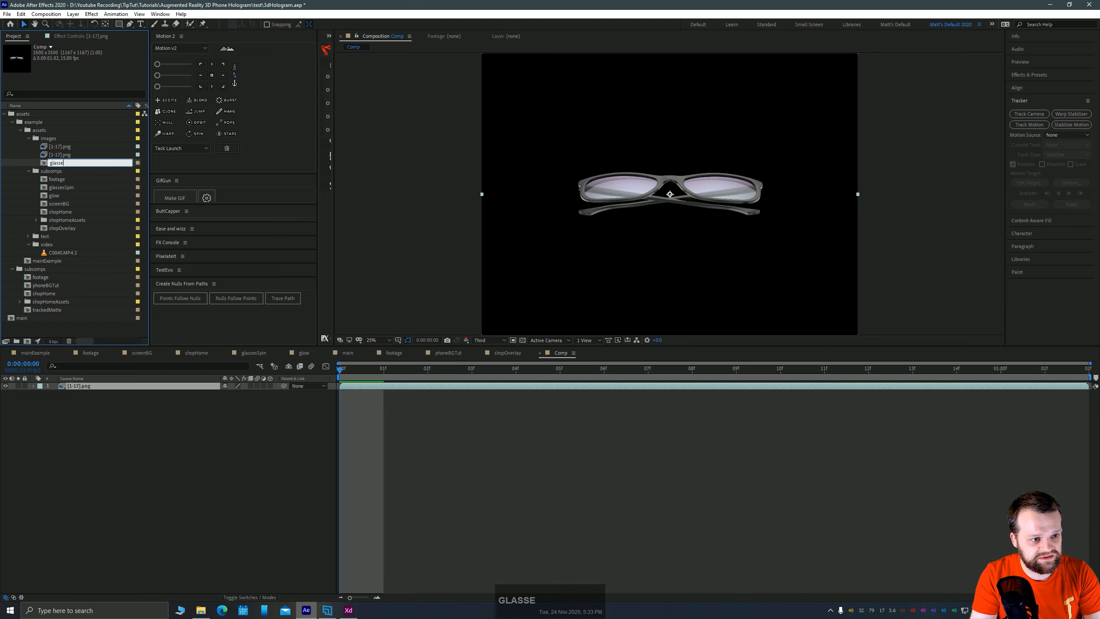
key(Return)
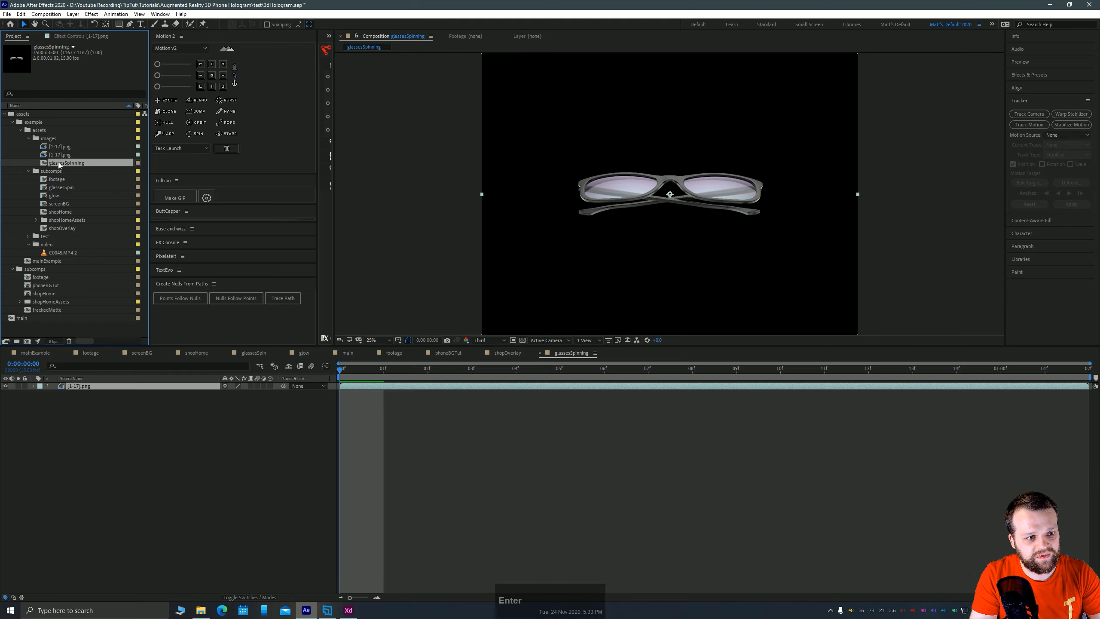
Move the glassesSpinning composition into the example assets' subcomps folder and collapse the images folder.
drag(45, 166, 48, 171)
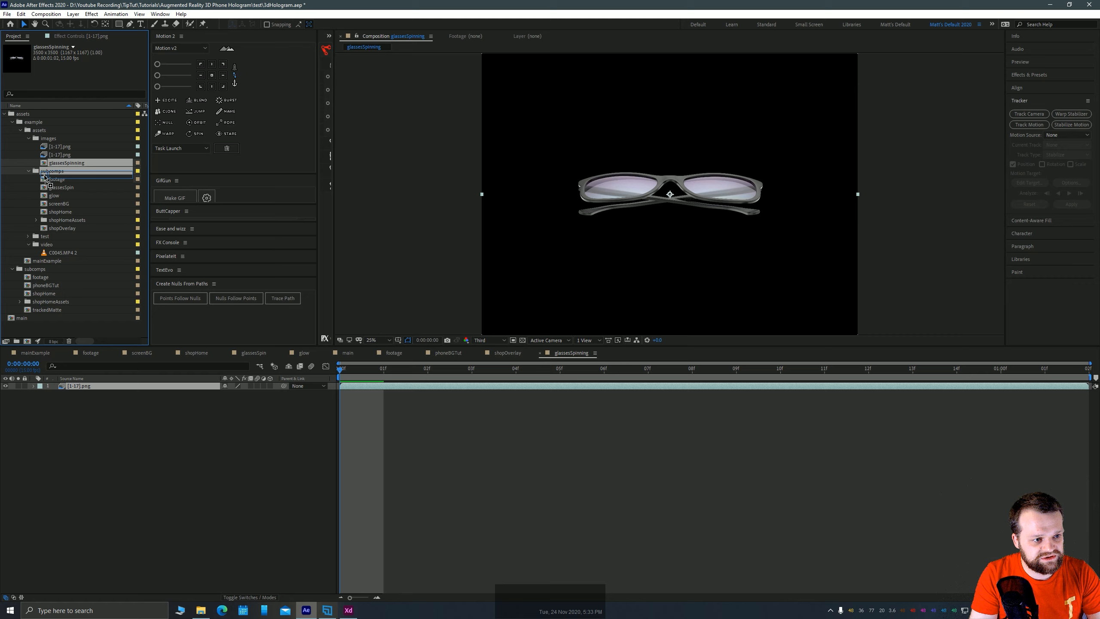
click(30, 139)
click(29, 147)
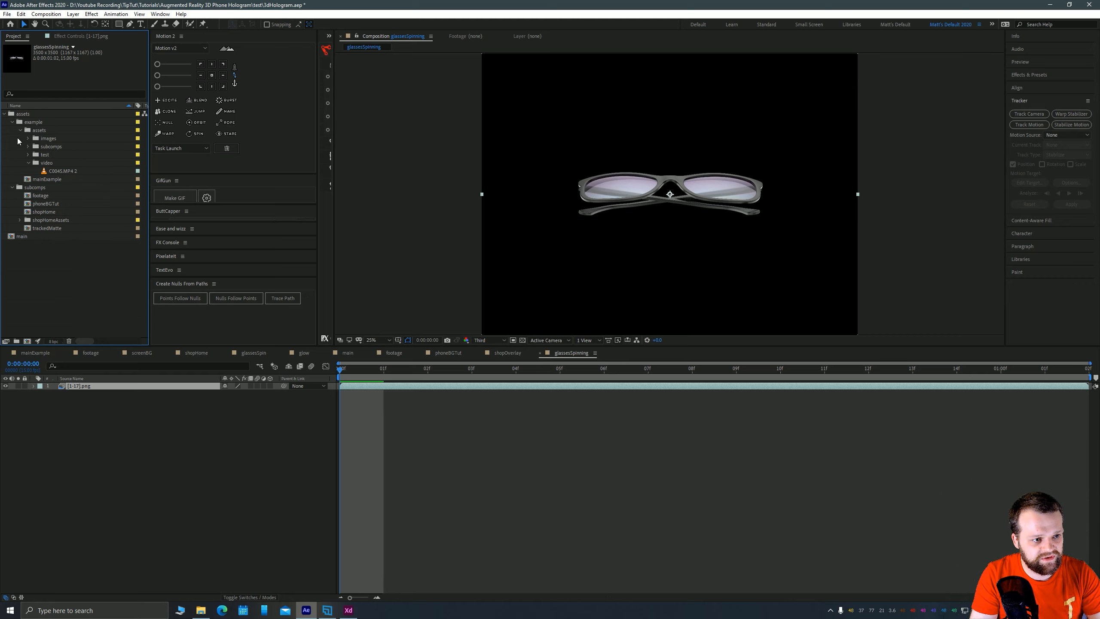
click(29, 147)
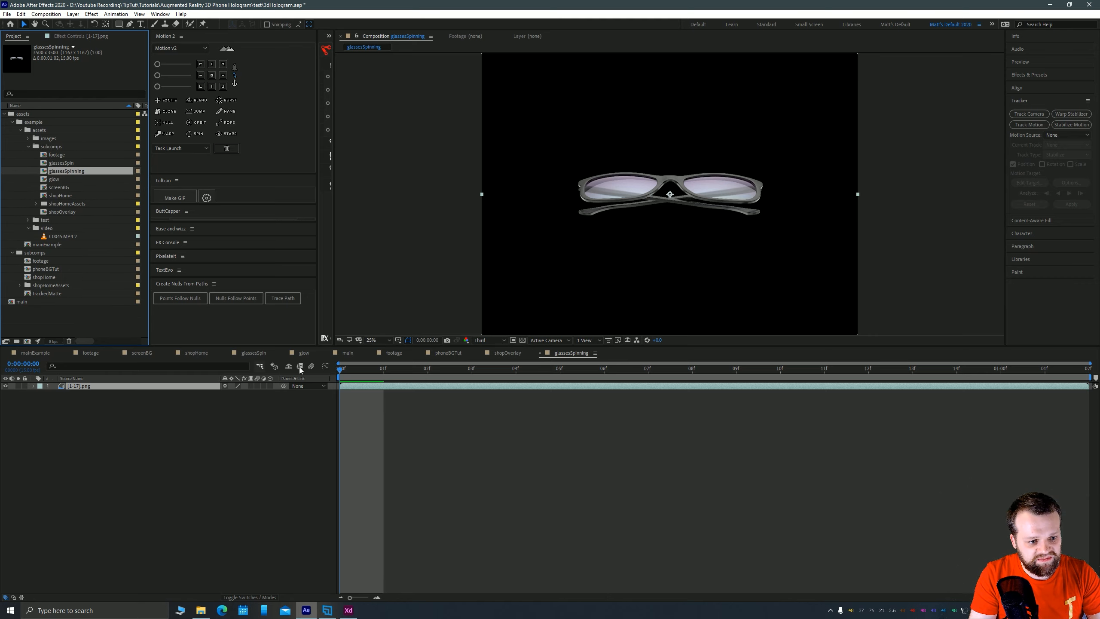
Add glassesSpinning as the top layer of the main composition, parent it to trackedMatte and make it a 3D layer.
key(Tab)
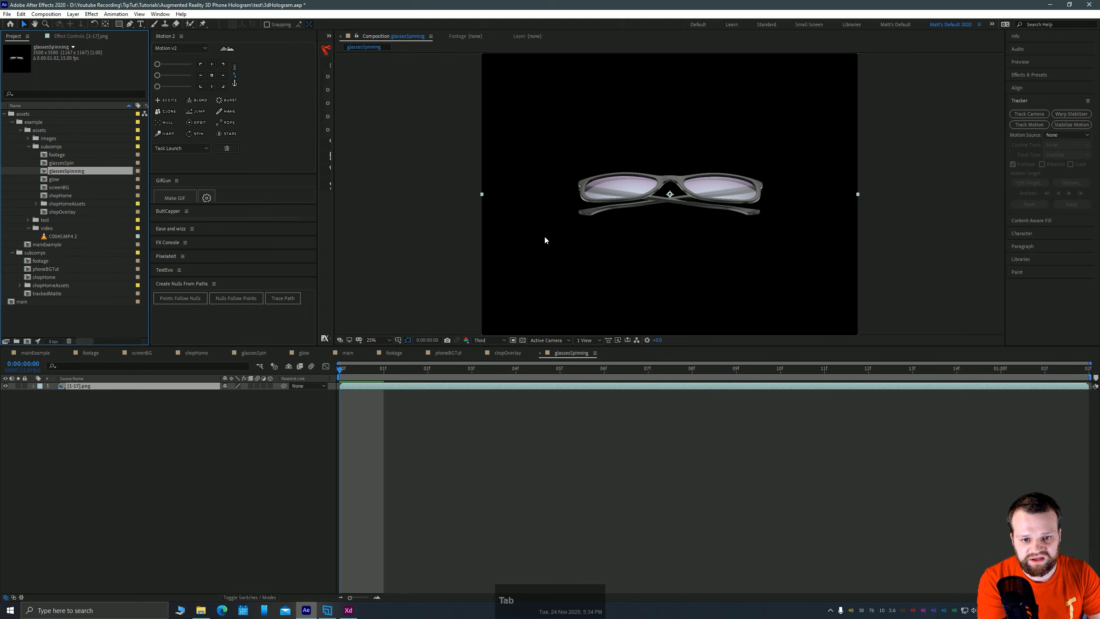
click(365, 353)
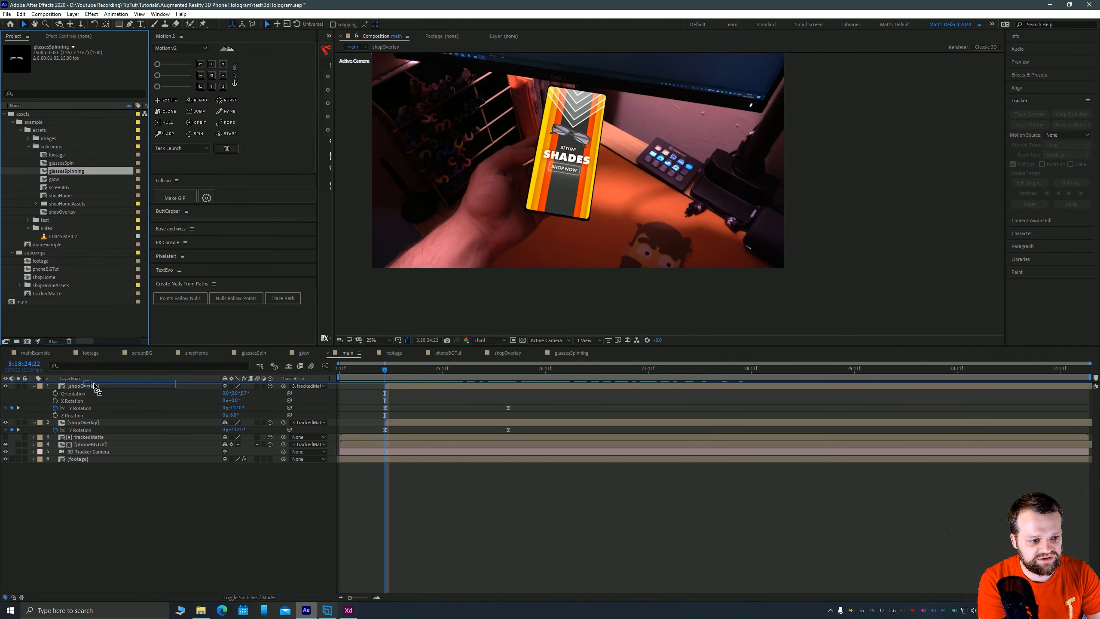
drag(95, 385, 93, 384)
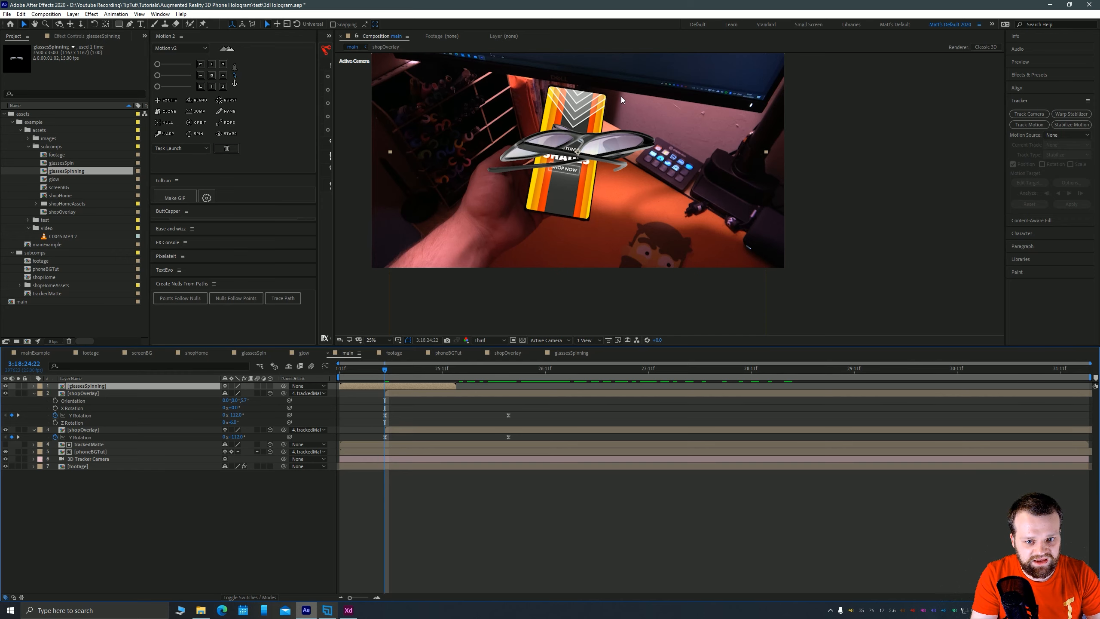
drag(284, 386, 89, 444)
click(270, 386)
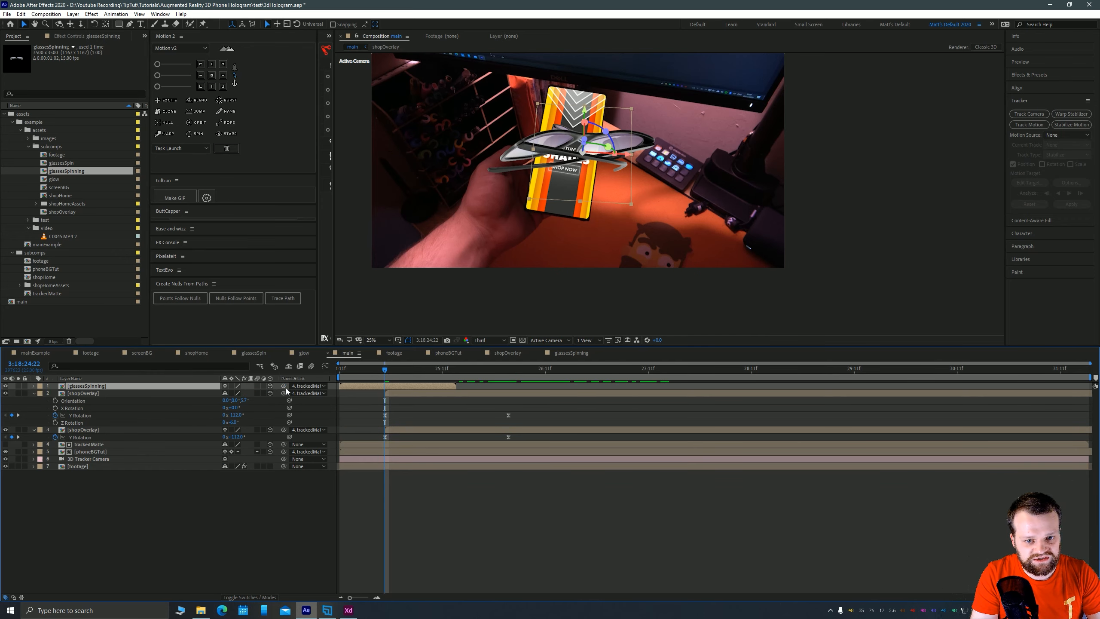
At 3:18:25:03, enlarge the glassesSpinning layer and position it over the phone's upper part, floating in front of the screen.
drag(383, 371, 409, 392)
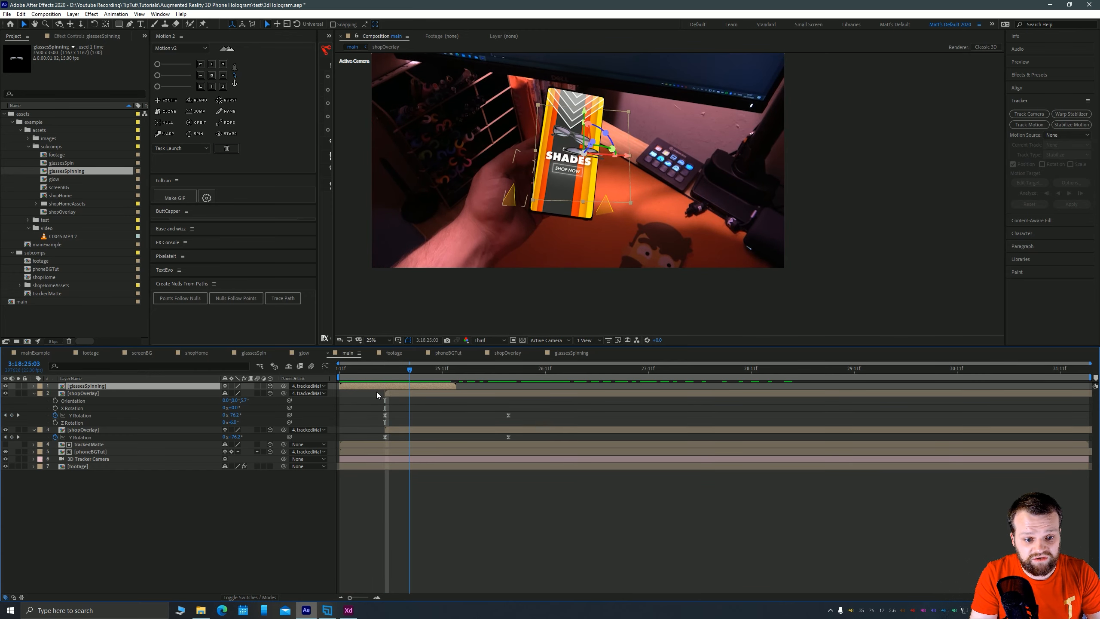
key(s)
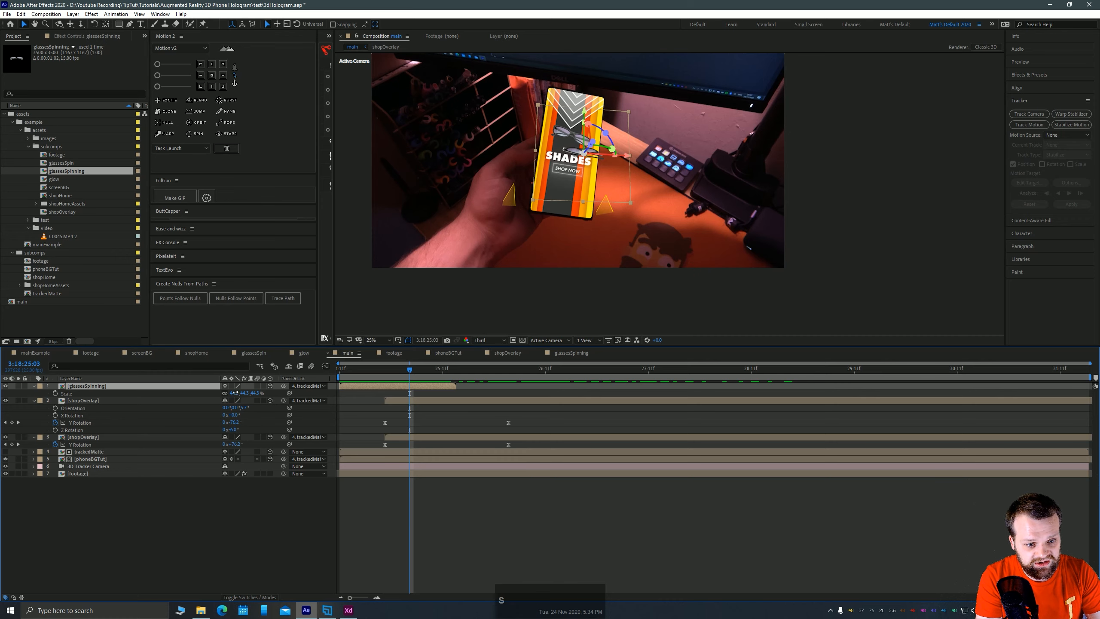
drag(234, 393, 155, 392)
key(p)
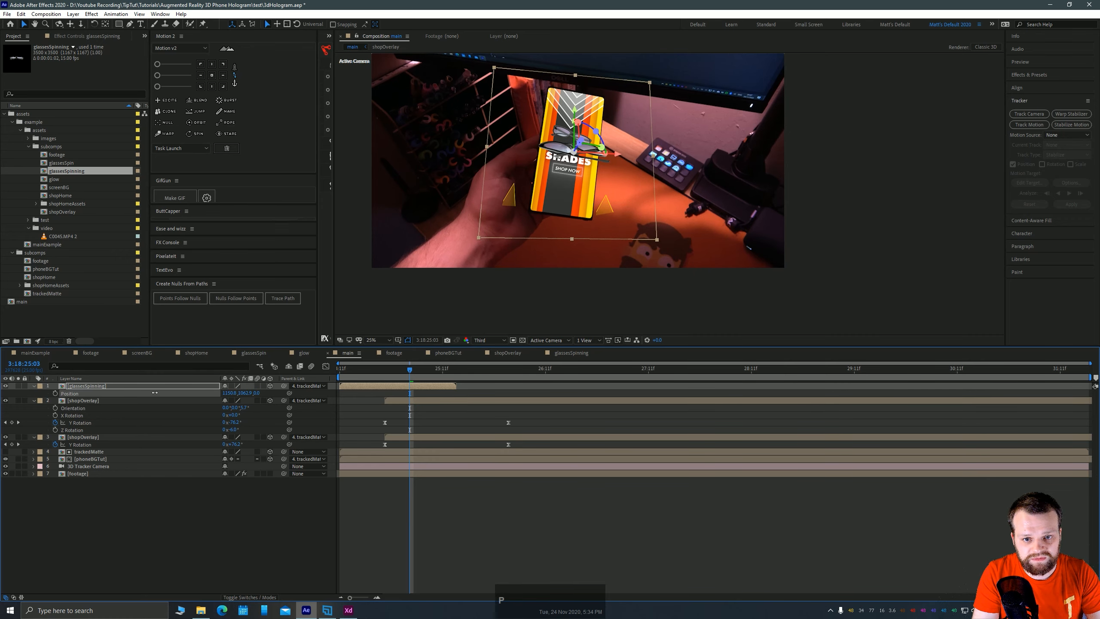
drag(241, 392, 42, 437)
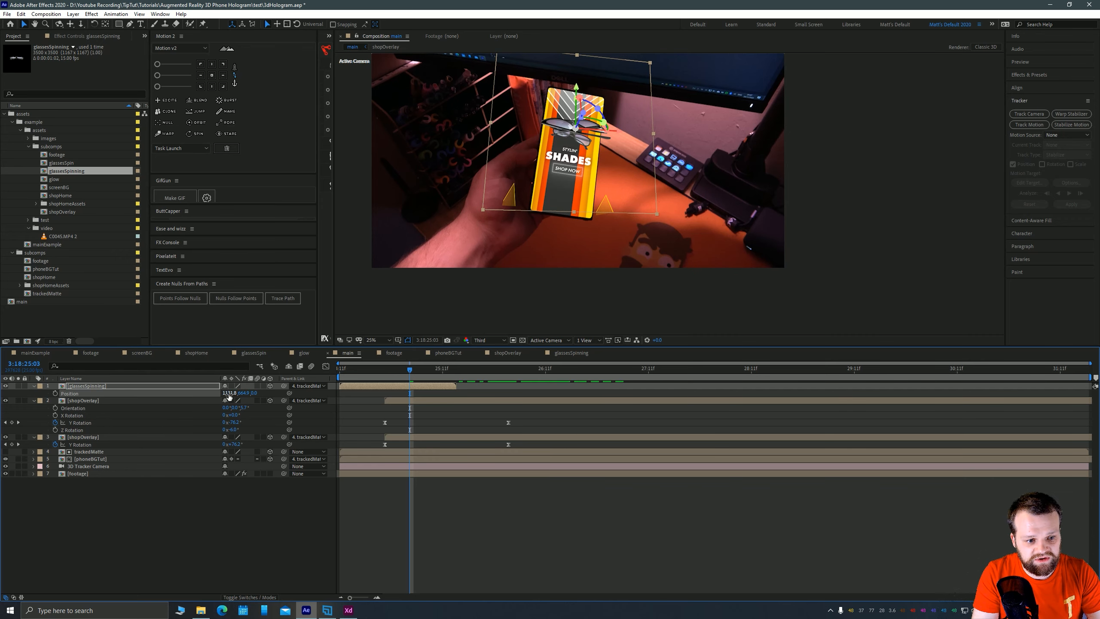
drag(230, 393, 32, 411)
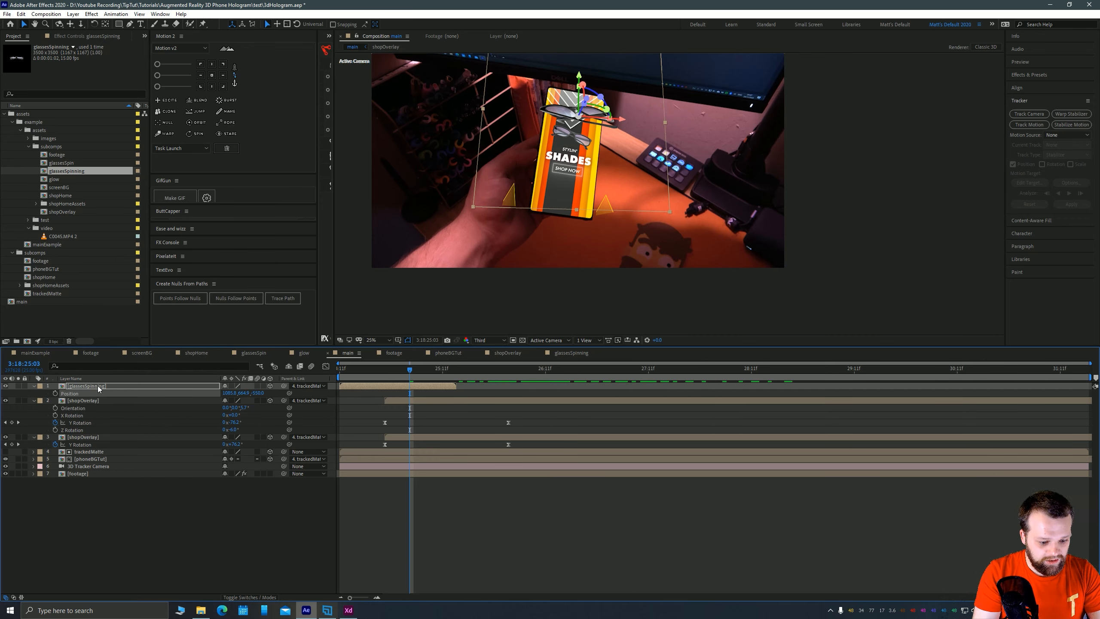
Enable time remapping on glassesSpinning, give Time Remap the expression loopOut(); and extend the layer to the end of the timeline.
right_click(79, 387)
mouse_move(125, 188)
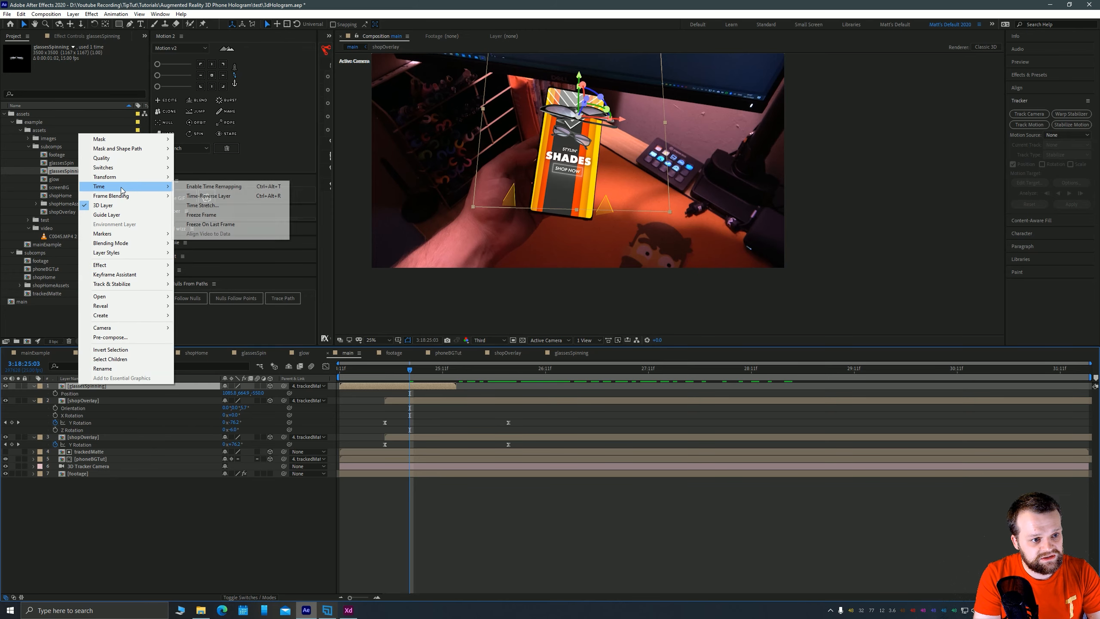
click(200, 187)
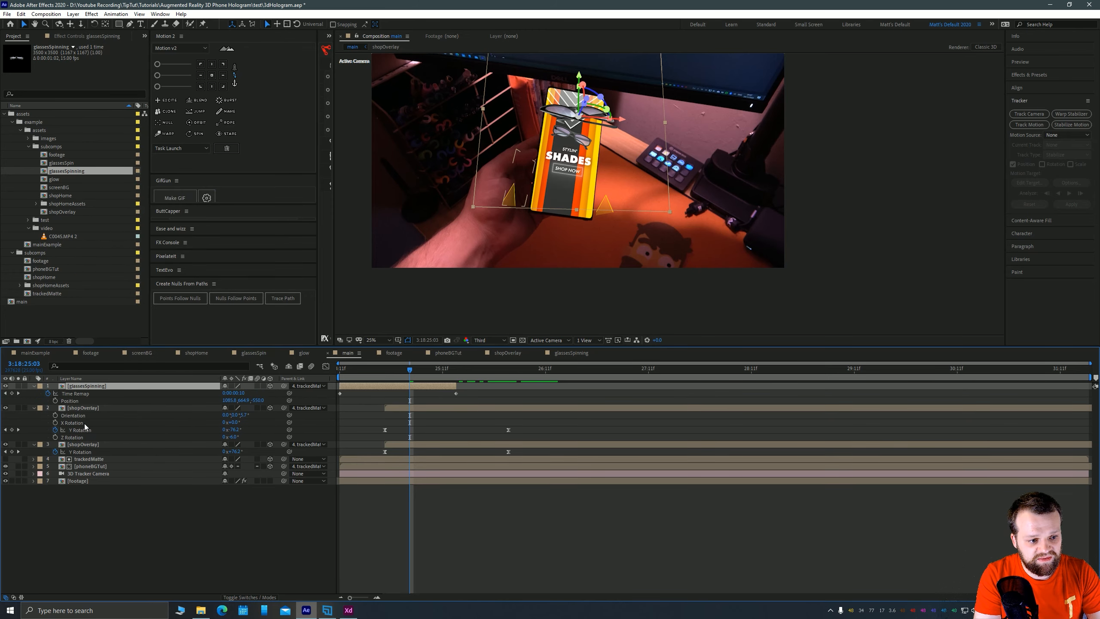
alt+click(48, 394)
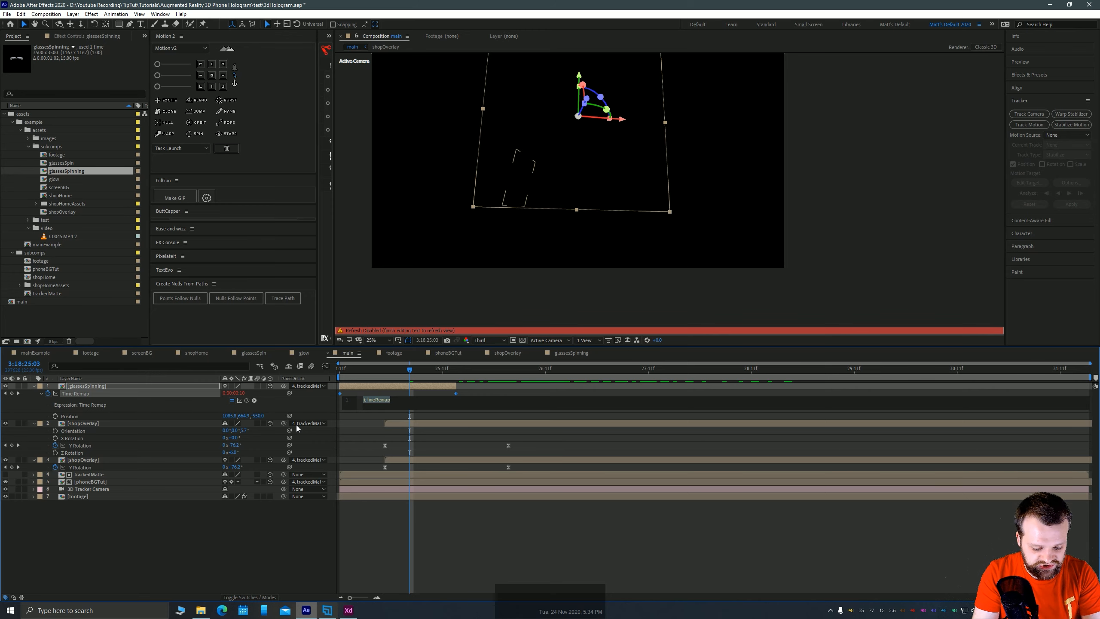
text(loopOut())
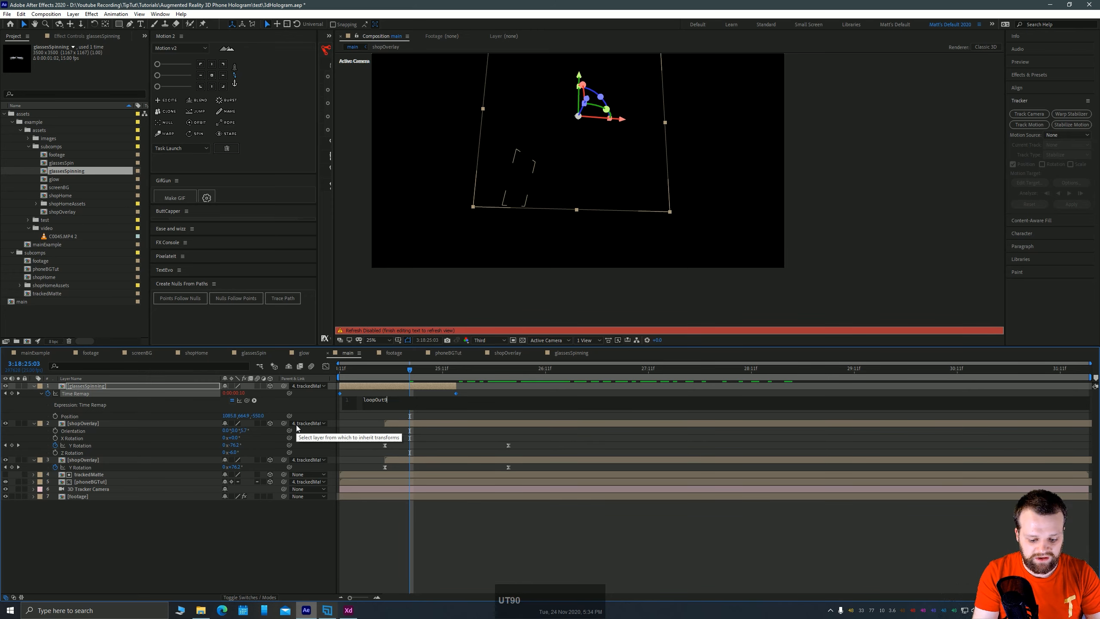
text()();)
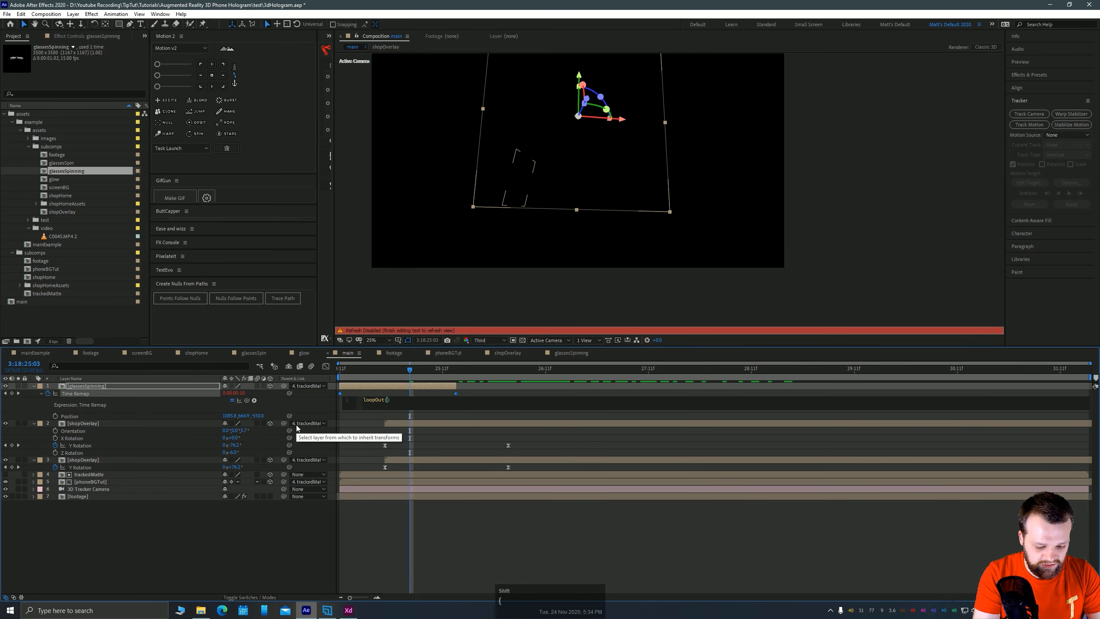
click(415, 429)
drag(458, 384, 1091, 386)
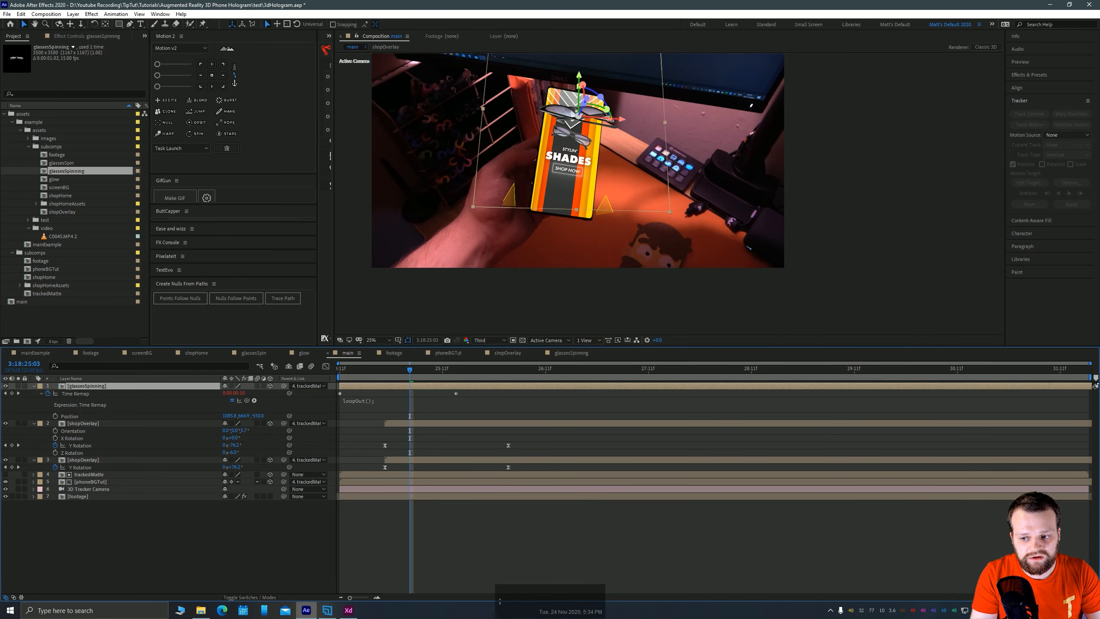
Keyframe Position and Opacity on glassesSpinning at 3:18:26:12, and add matching keyframes at 3:18:27:17.
drag(410, 369, 319, 380)
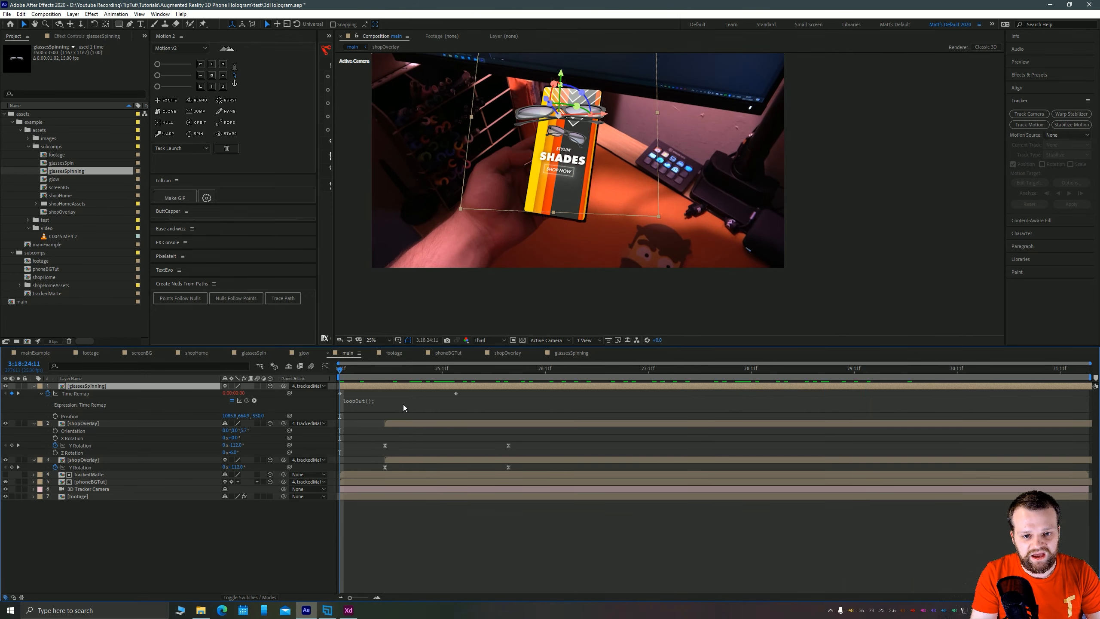
drag(411, 373, 550, 390)
key(p)
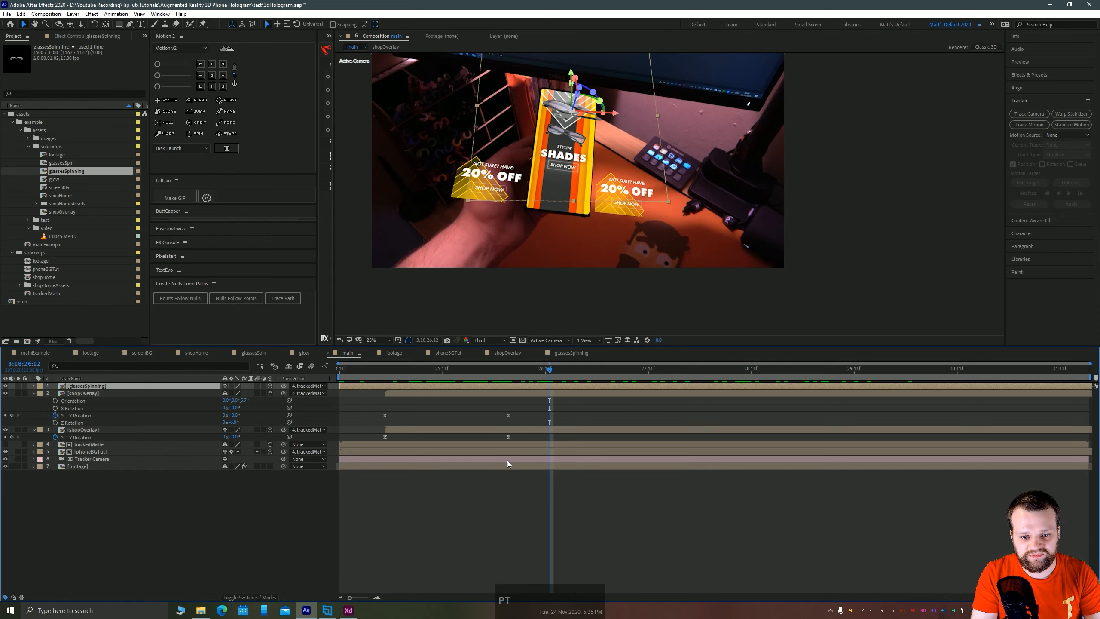
key(p)
key(shift+t)
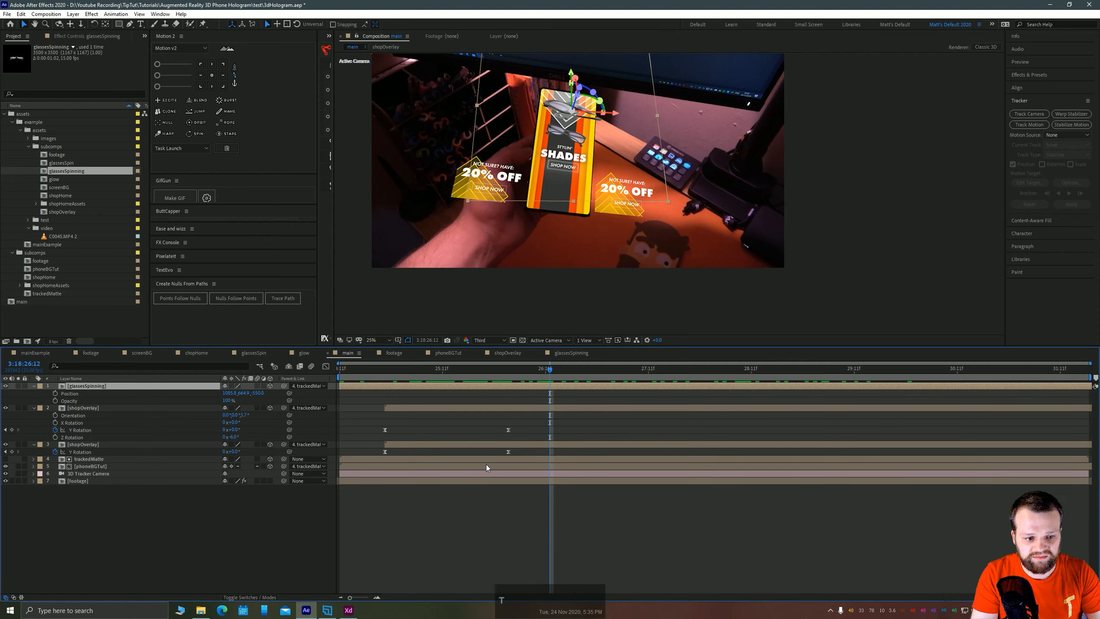
drag(56, 401, 56, 394)
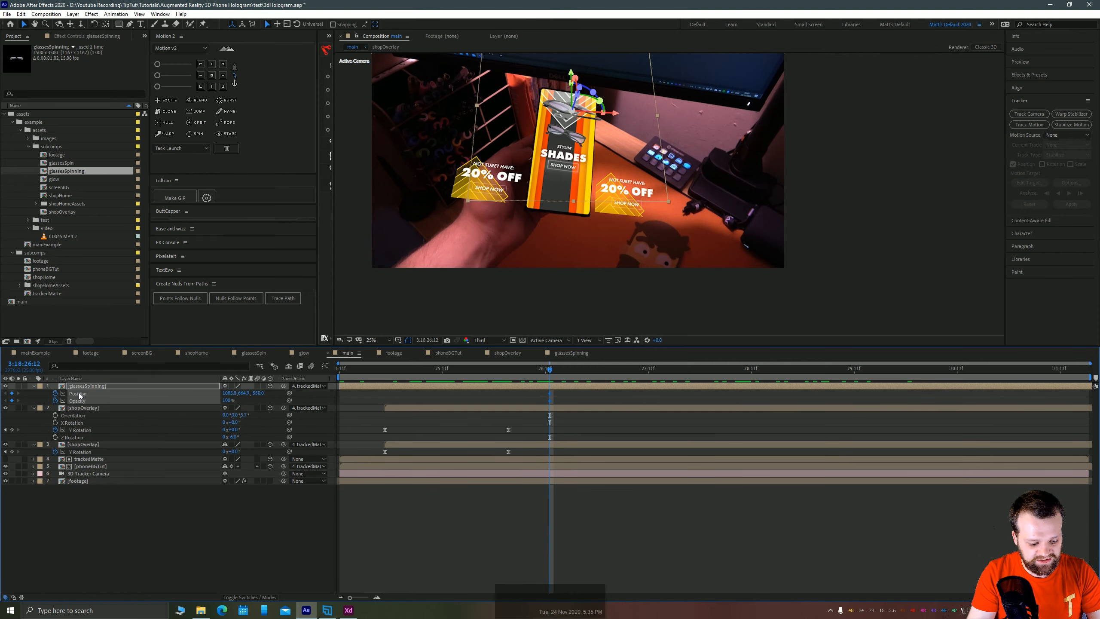
key(shift+Right)
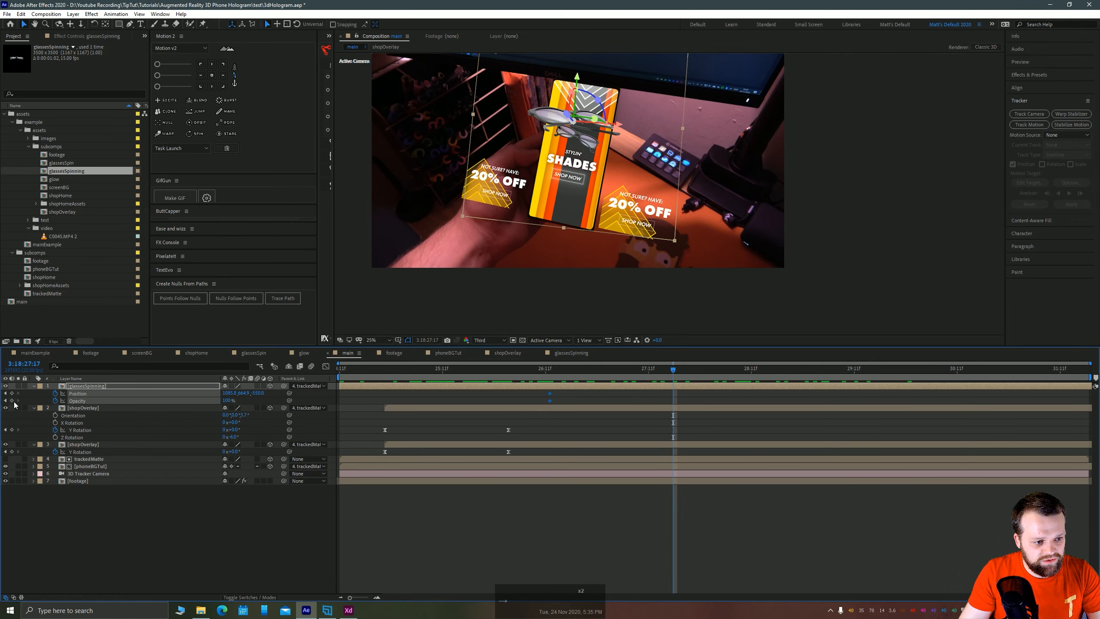
At the 3:18:26:12 keyframes, raise glassesSpinning to the phone's top edge and set its opacity to 0%.
click(5, 393)
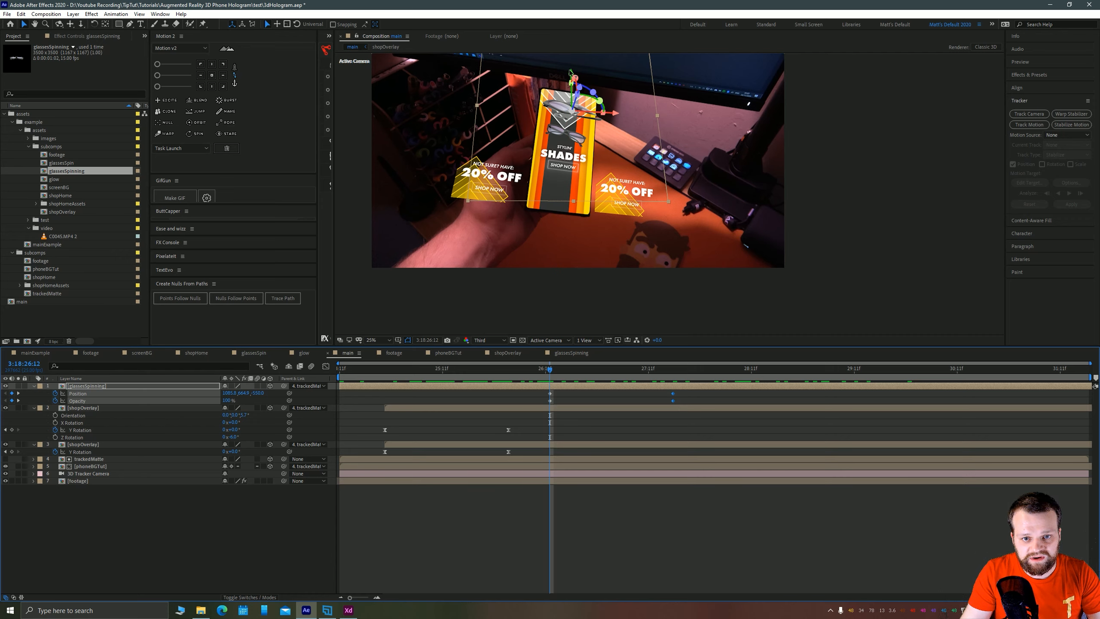
drag(571, 76, 558, 16)
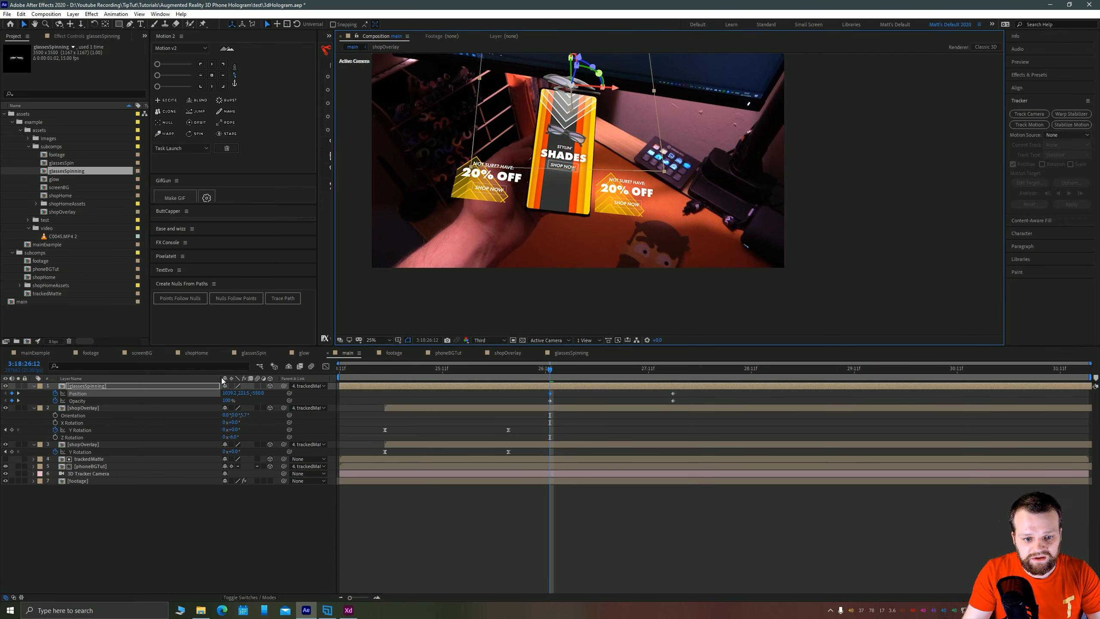
click(226, 400)
text(0)
key(Return)
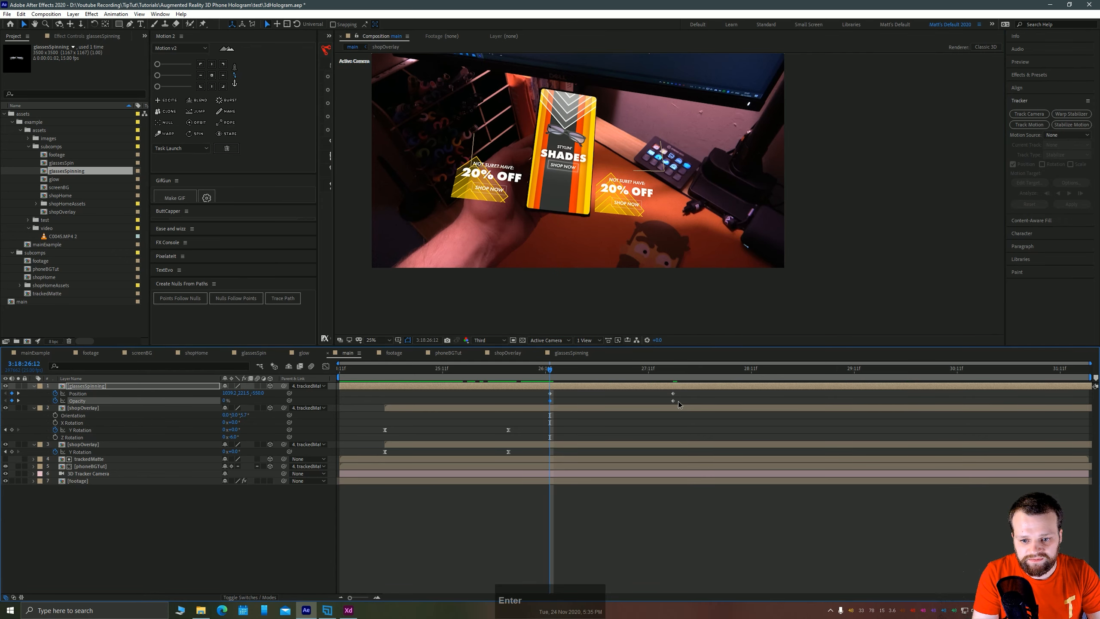
Apply Easy Ease to all glassesSpinning Position and Opacity keyframes, lengthen the speed-graph ease into the final ones, and preview from the timeline's start.
drag(678, 403, 541, 397)
key(F9)
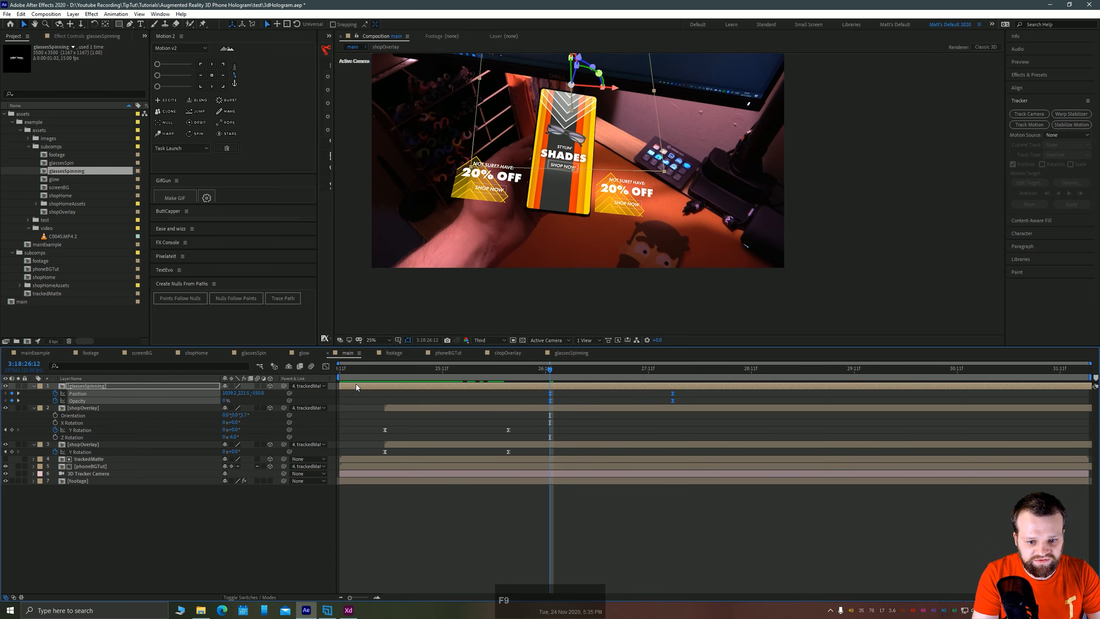
click(326, 366)
drag(535, 499, 761, 571)
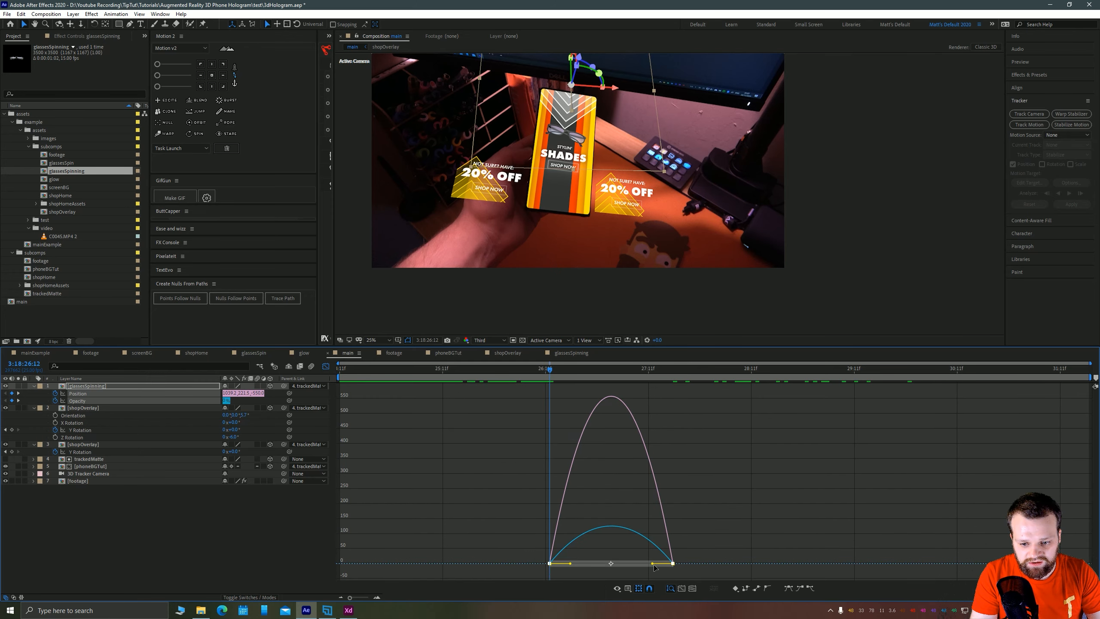
key(z)
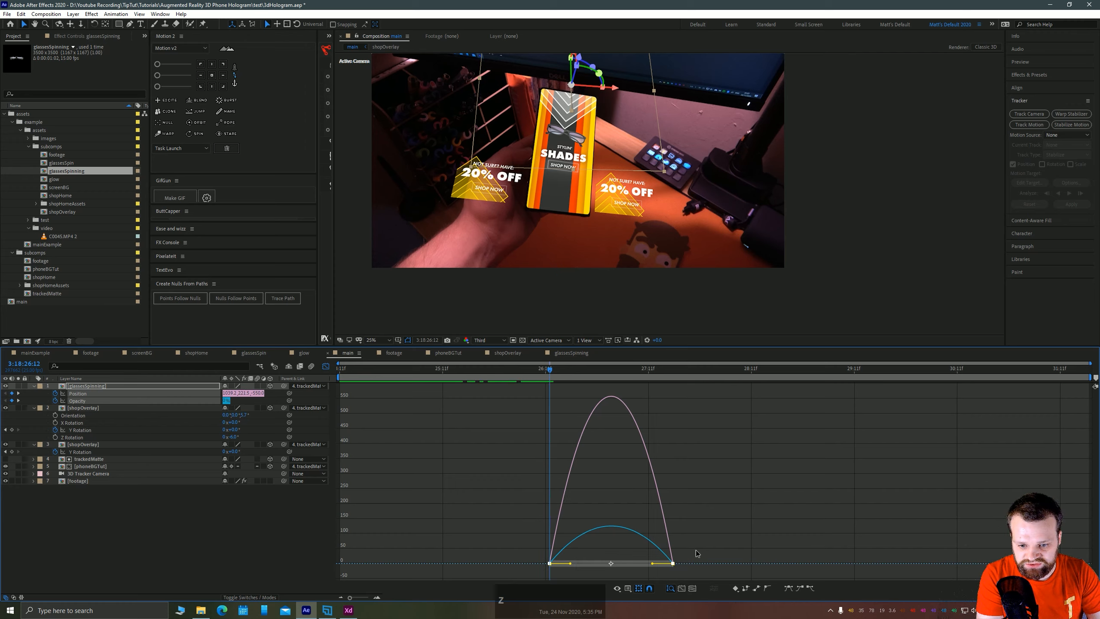
click(672, 564)
drag(647, 566, 585, 563)
click(326, 366)
drag(550, 374, 340, 372)
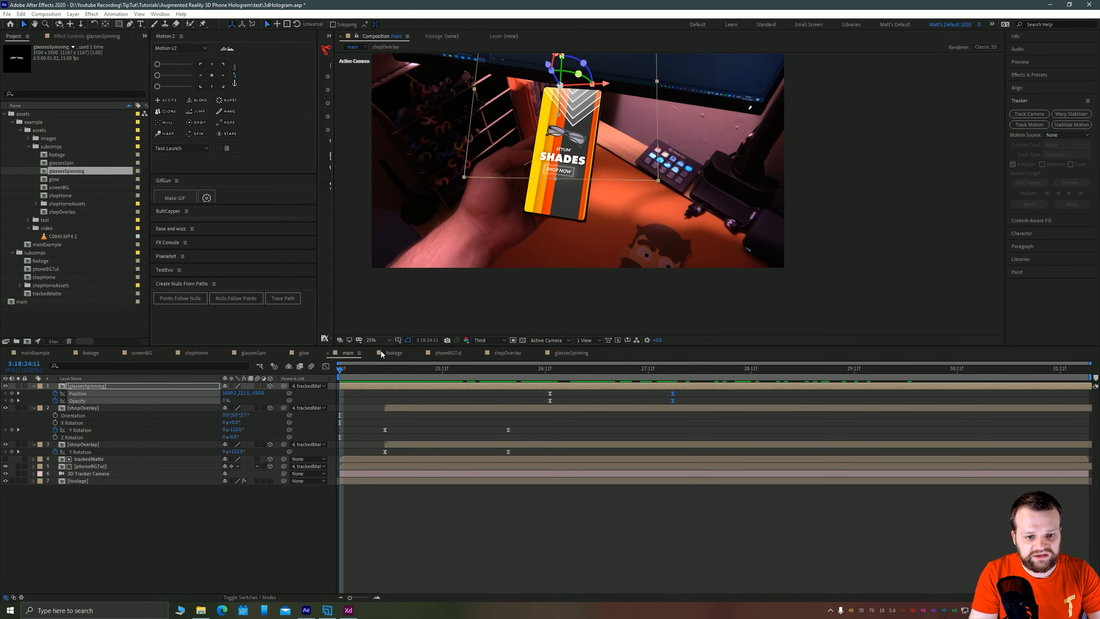
key(space)
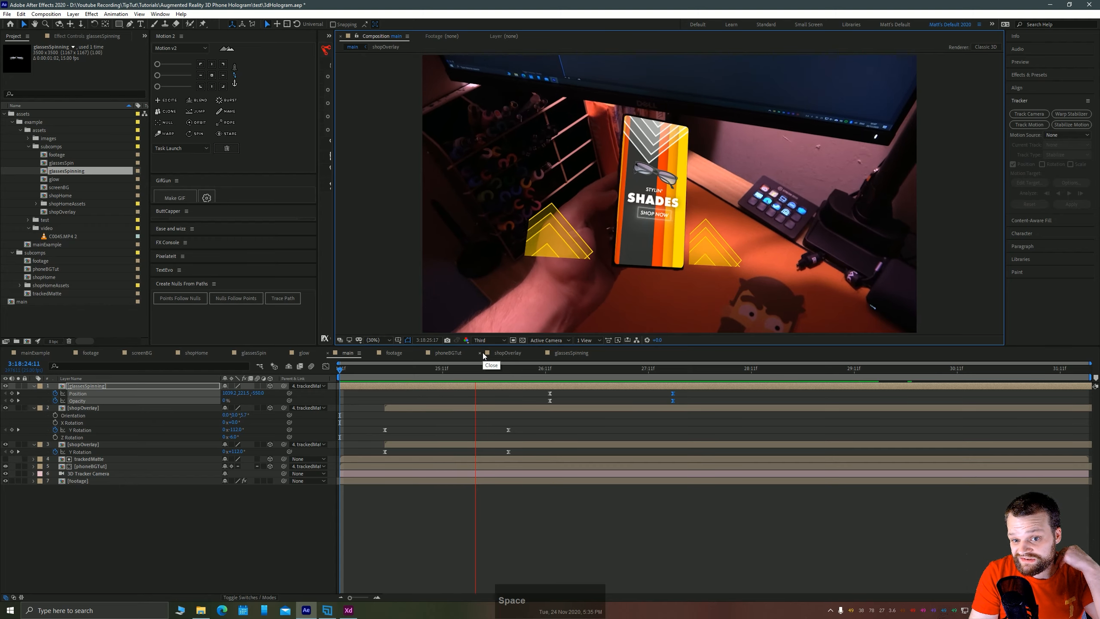